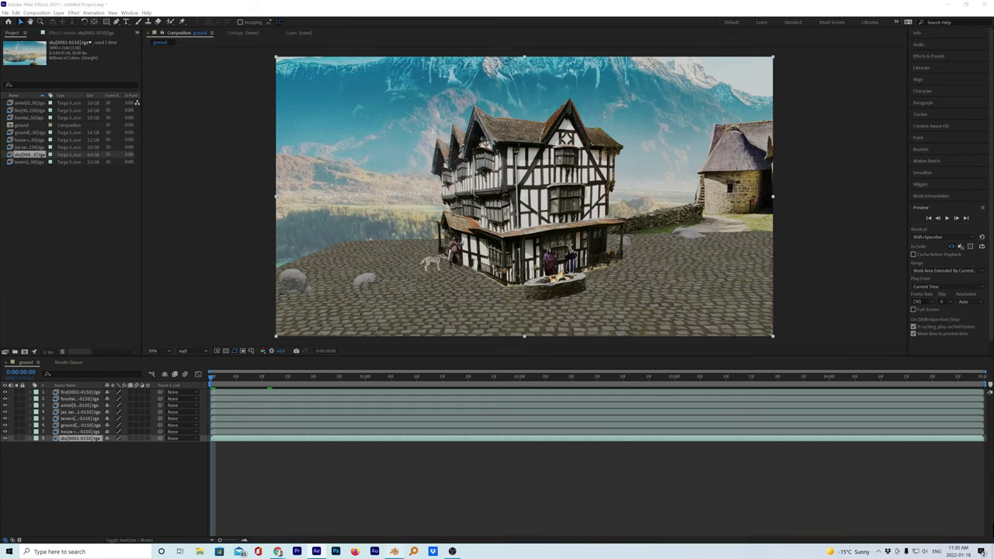
Switch from the After Effects tavern composite to the Blender scene
click(394, 552)
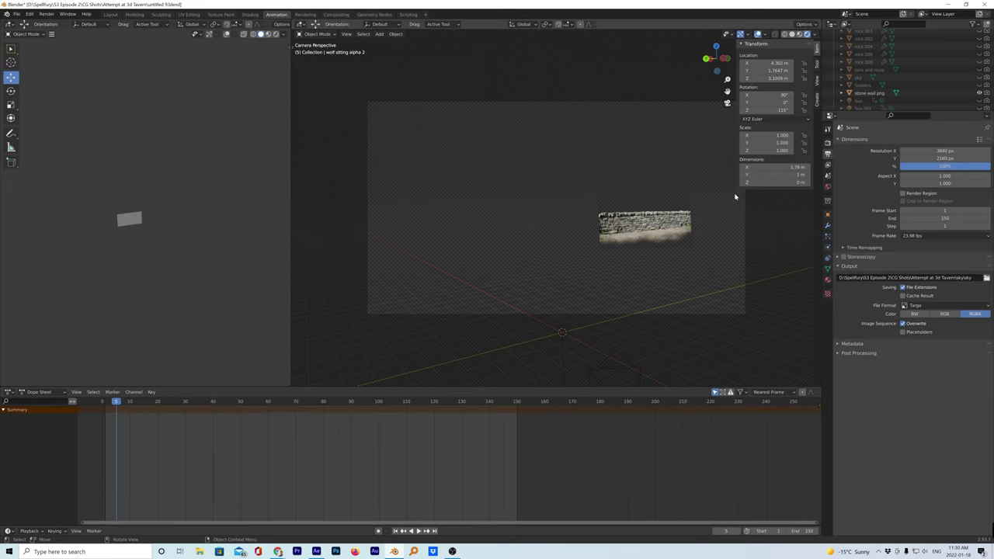
Unhide Sun, Sun.001, Sun.002, the soldiers and the mountain-lake sky image
scroll(952, 66, up, 4)
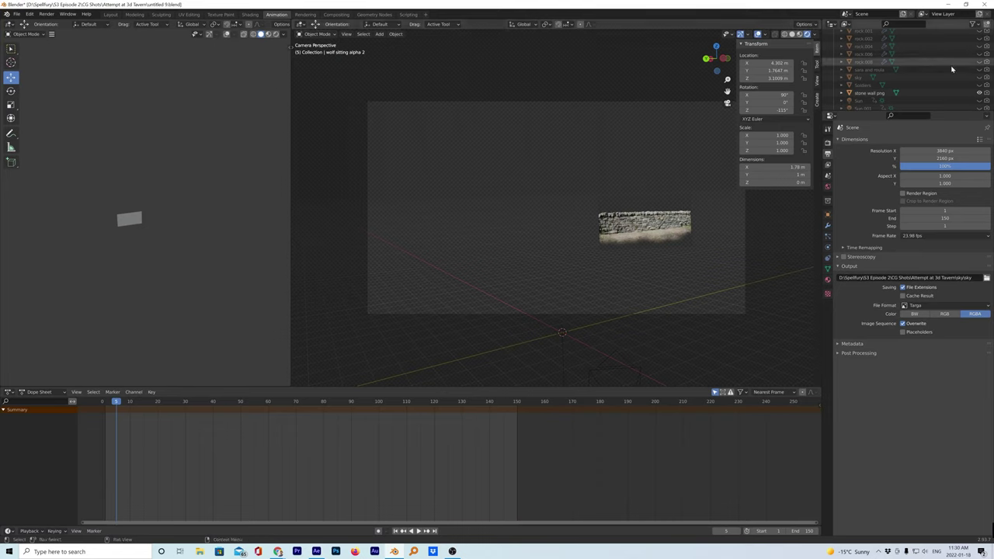
scroll(961, 85, down, 3)
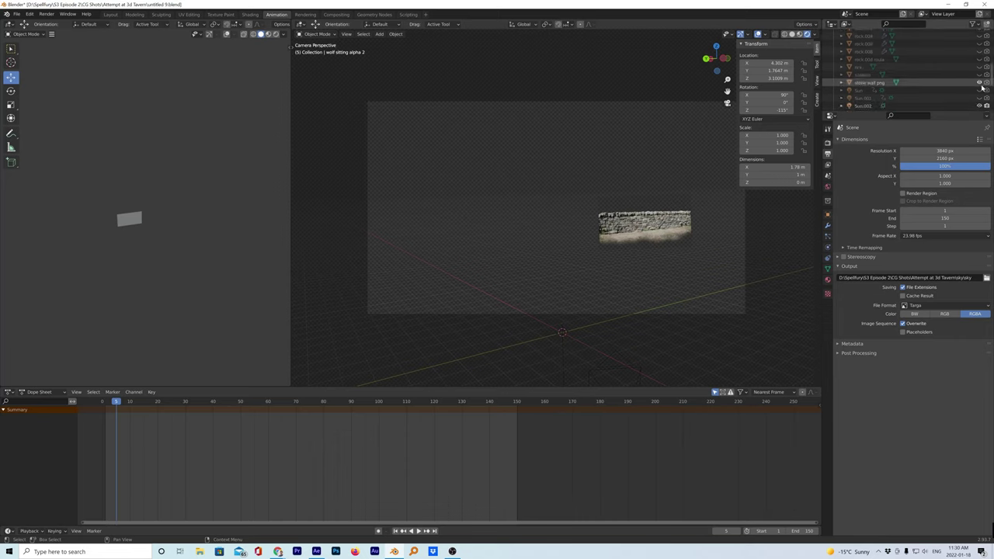
click(981, 83)
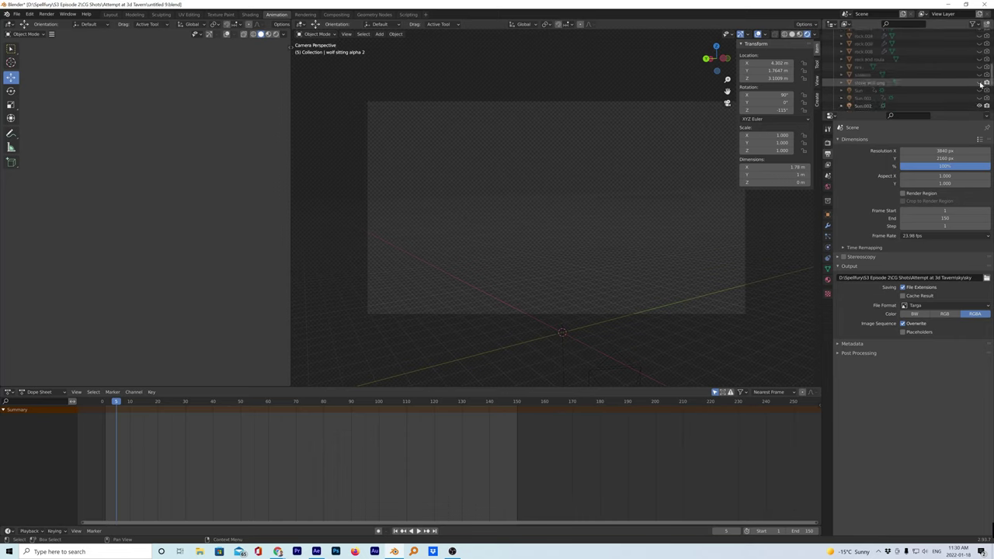
click(981, 82)
click(979, 90)
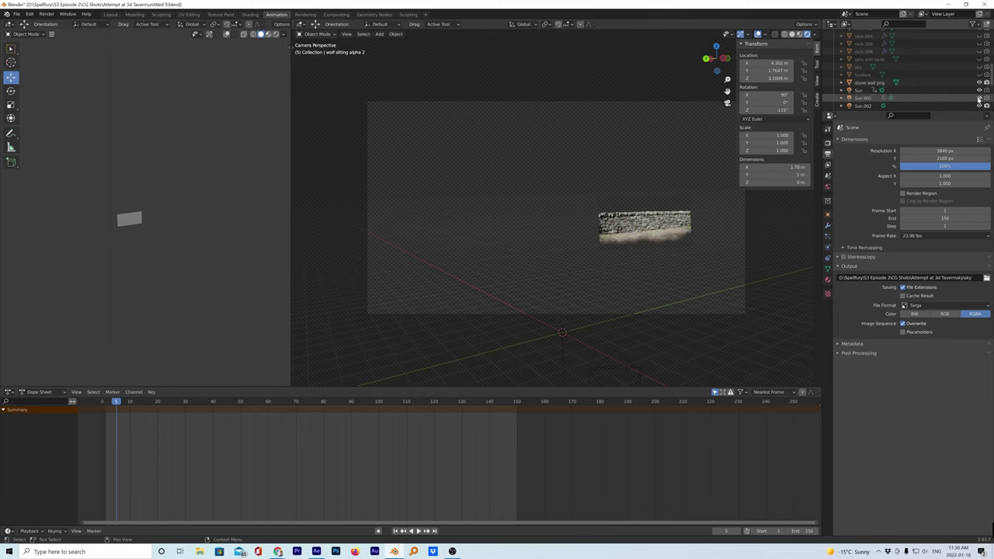
drag(979, 98, 979, 106)
click(980, 74)
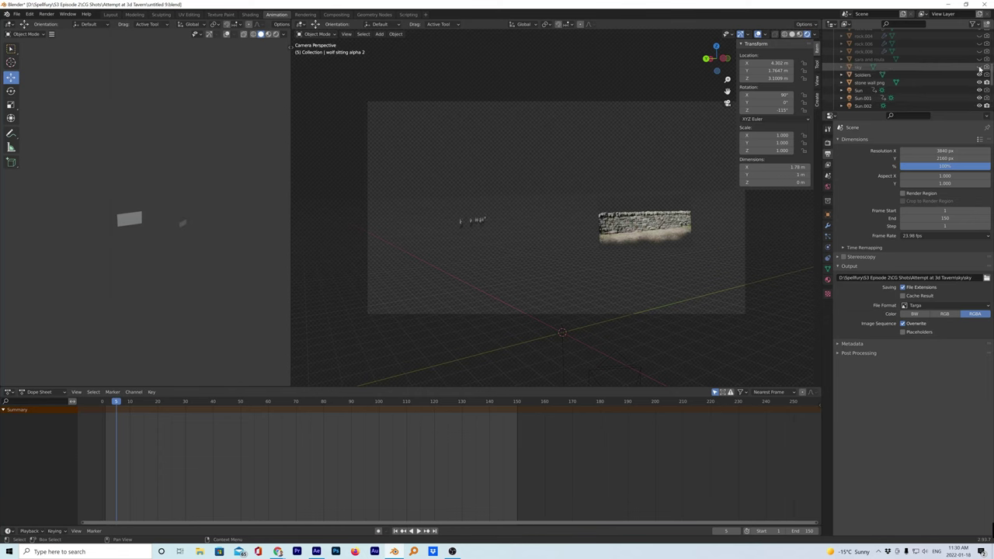
click(980, 68)
Unhide the rock objects, the road side image plane and the road ground plane
click(980, 51)
scroll(980, 51, up, 1)
click(980, 51)
scroll(980, 51, up, 1)
click(980, 51)
scroll(963, 51, up, 1)
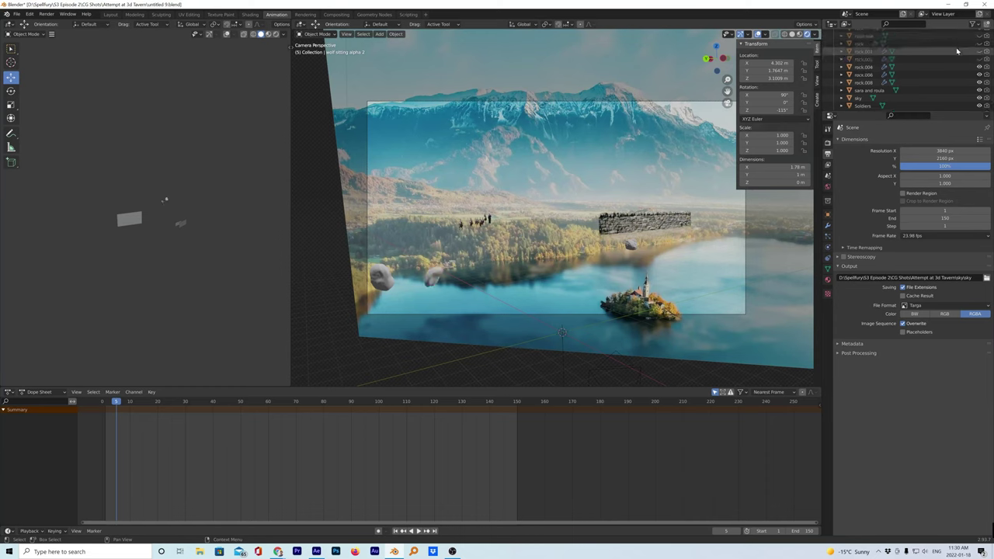
click(979, 60)
click(980, 51)
click(980, 44)
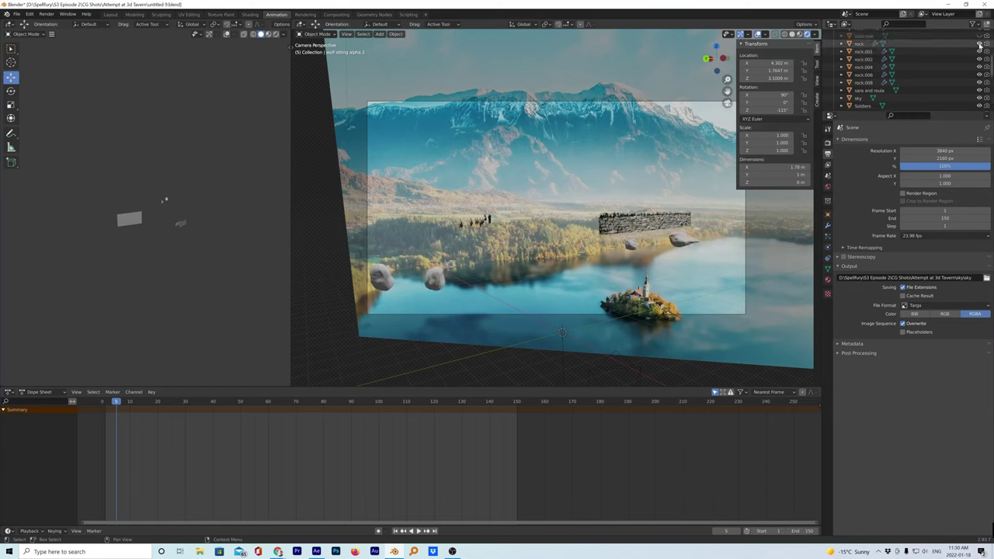
click(980, 36)
scroll(963, 72, up, 3)
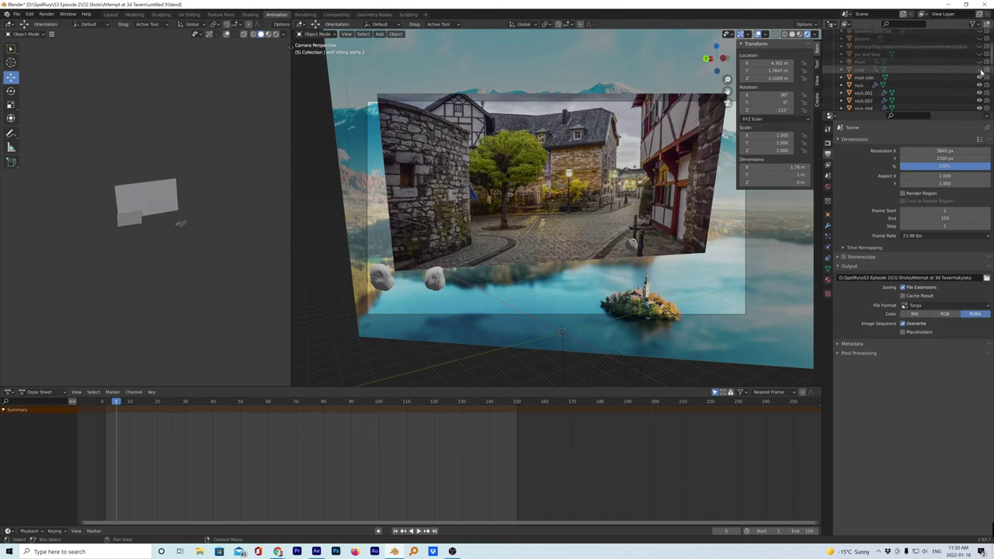
click(981, 70)
Unhide the two standing figures, cobblestone ground and fountain, tavern and armored figure
click(979, 53)
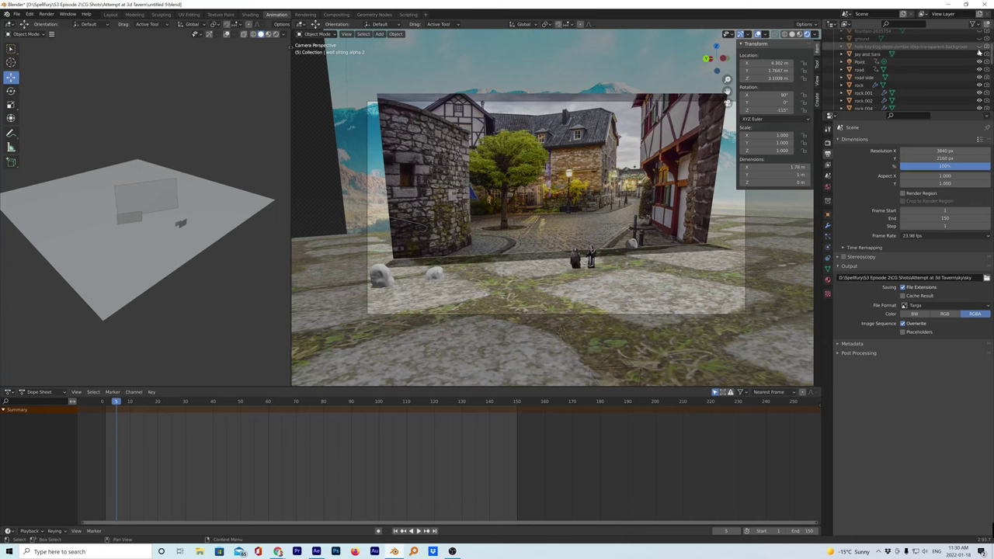
scroll(979, 51, up, 3)
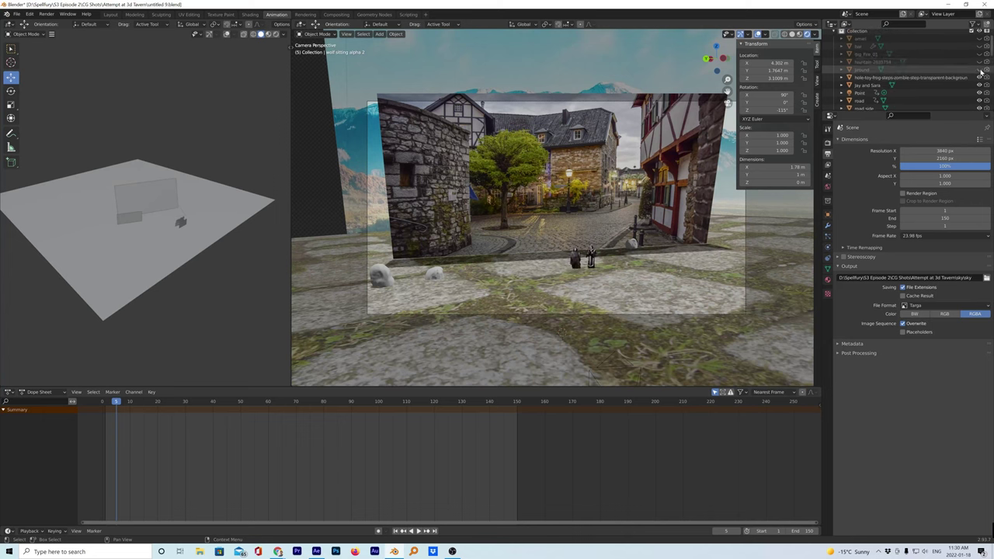
click(981, 62)
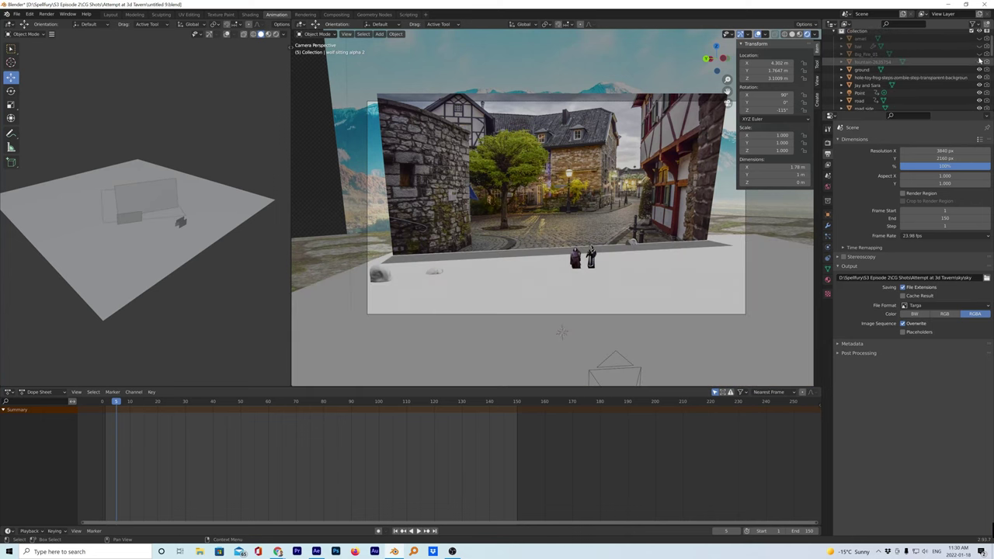
click(981, 62)
click(980, 46)
click(980, 39)
scroll(966, 62, down, 5)
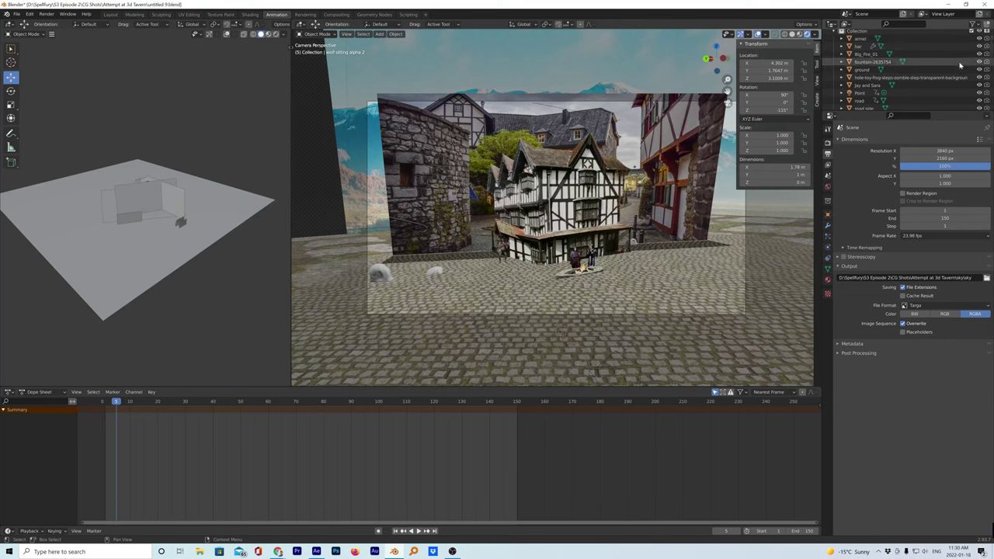
scroll(963, 74, down, 5)
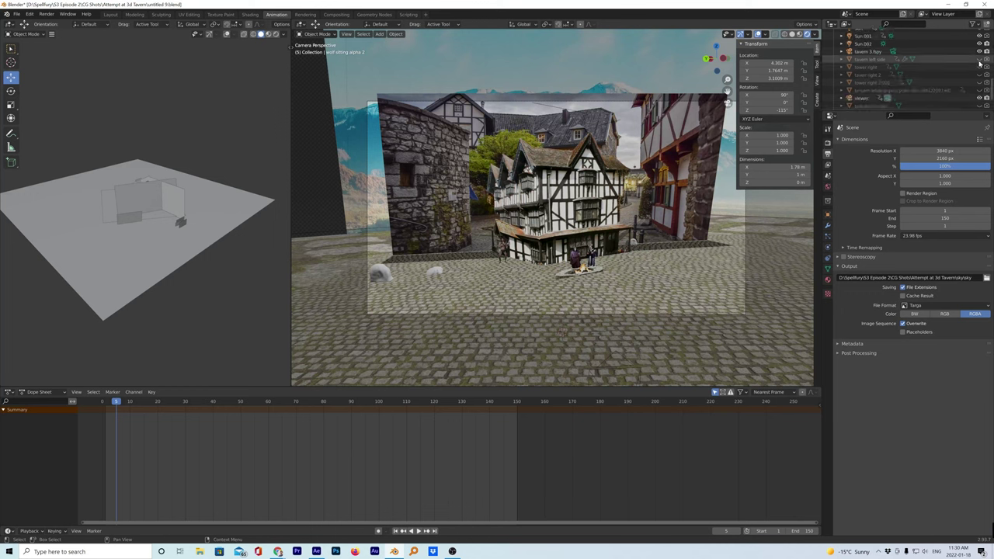
Unhide the left wall, tower right 2 and 2.001 planes, unicorn, and wall and stones plane
click(981, 68)
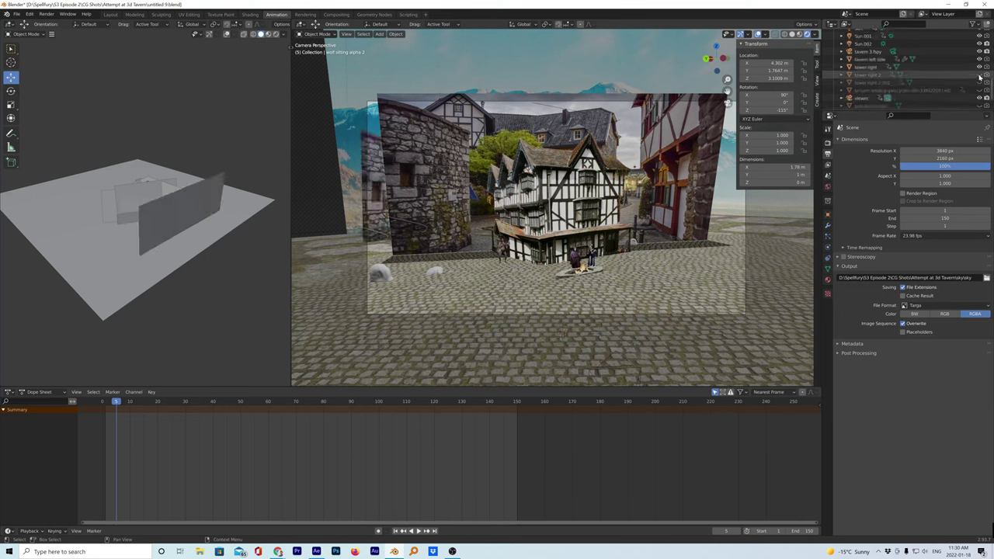
click(981, 75)
click(981, 83)
click(980, 91)
scroll(981, 92, down, 1)
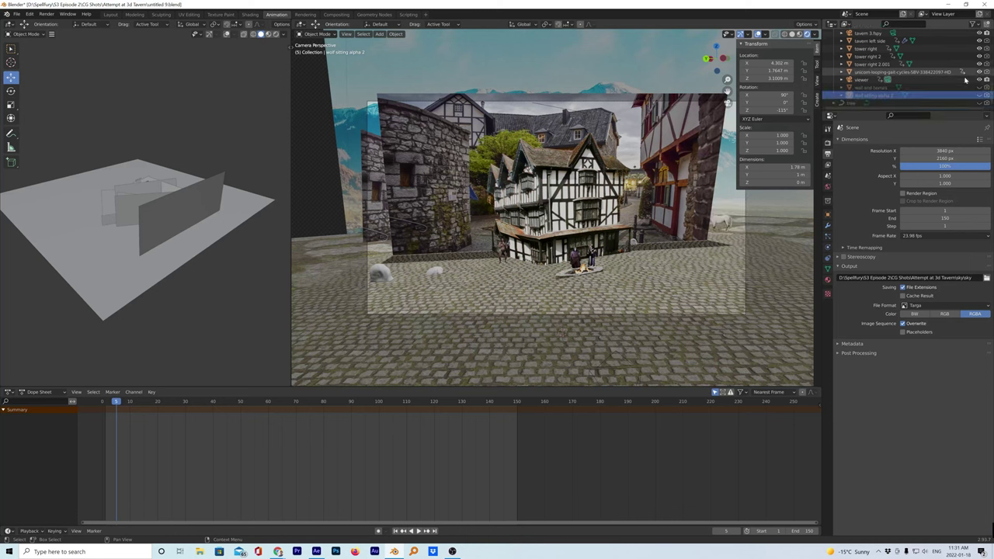
click(979, 87)
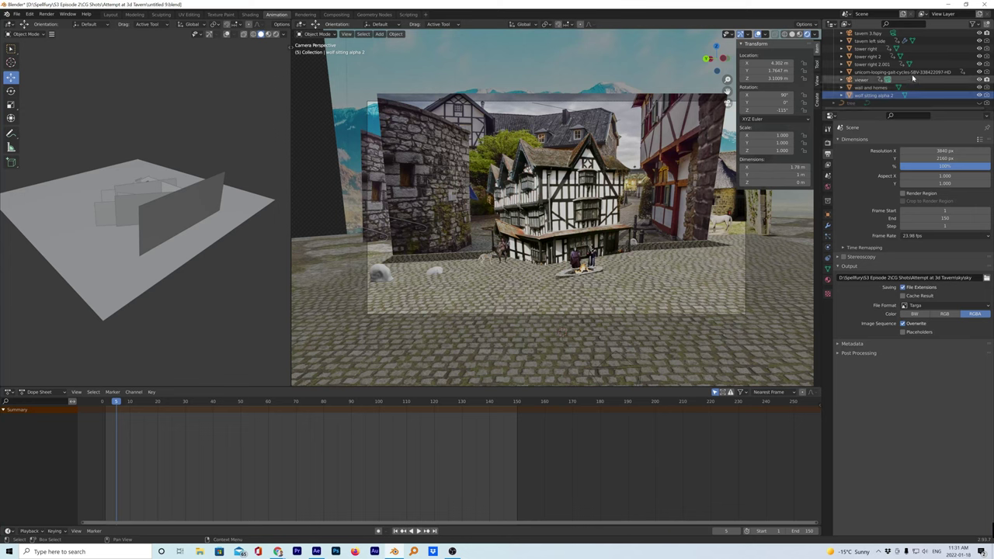
Hide the road side image plane and the soldiers
scroll(915, 84, up, 10)
scroll(912, 75, up, 3)
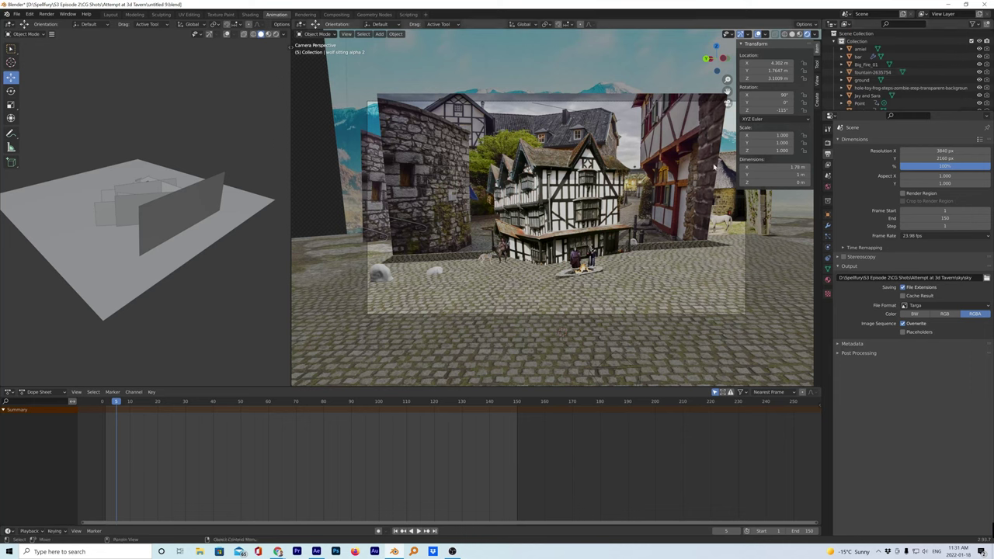
click(415, 197)
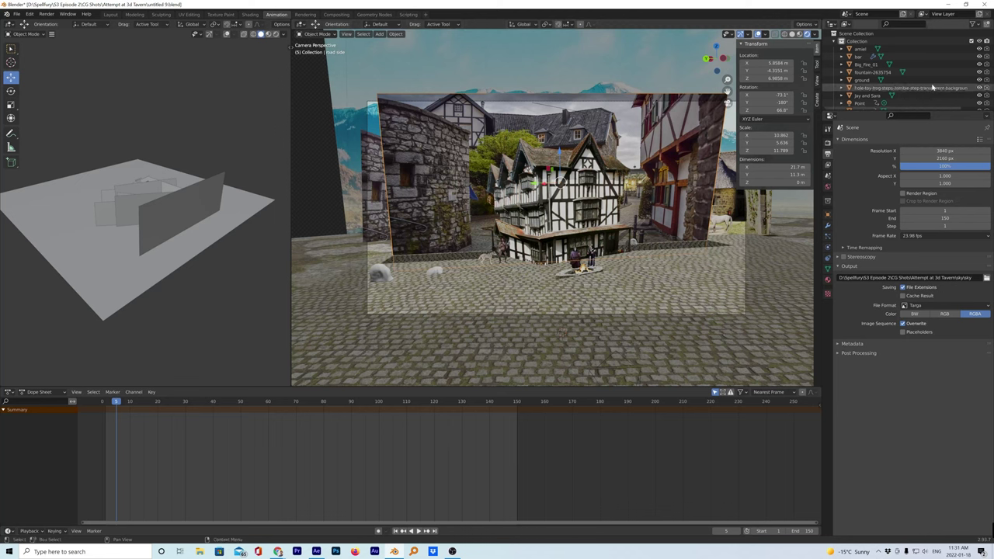
scroll(935, 88, down, 2)
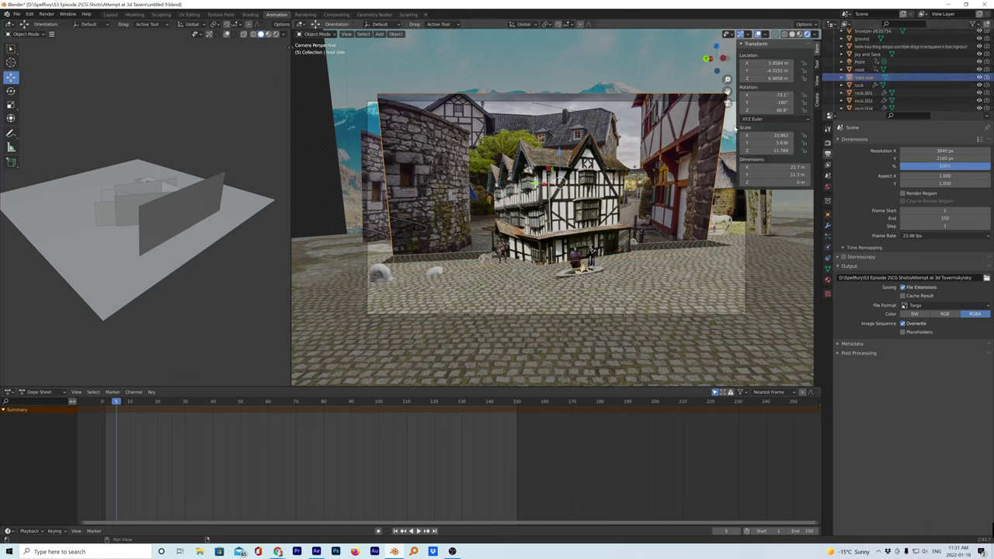
click(979, 78)
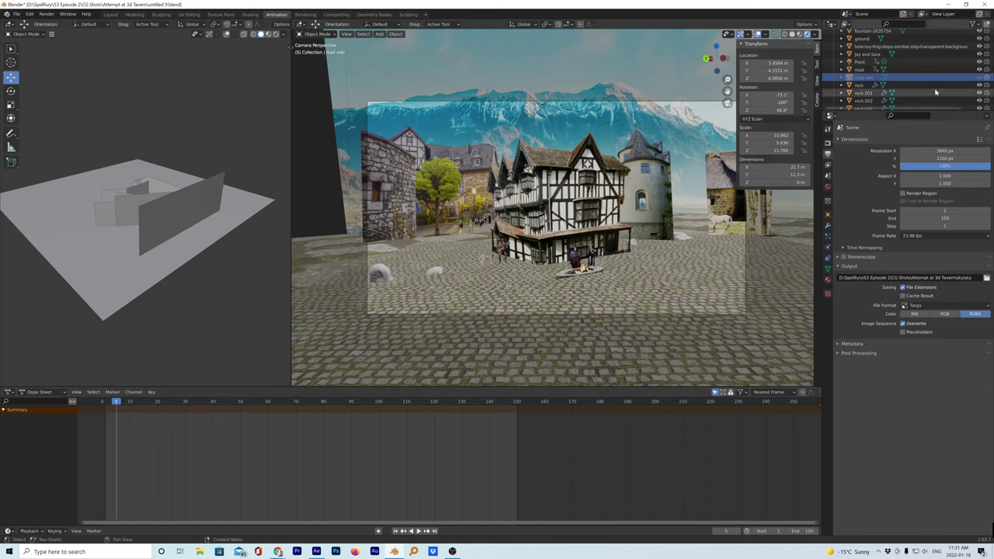
scroll(936, 92, up, 3)
scroll(929, 92, down, 8)
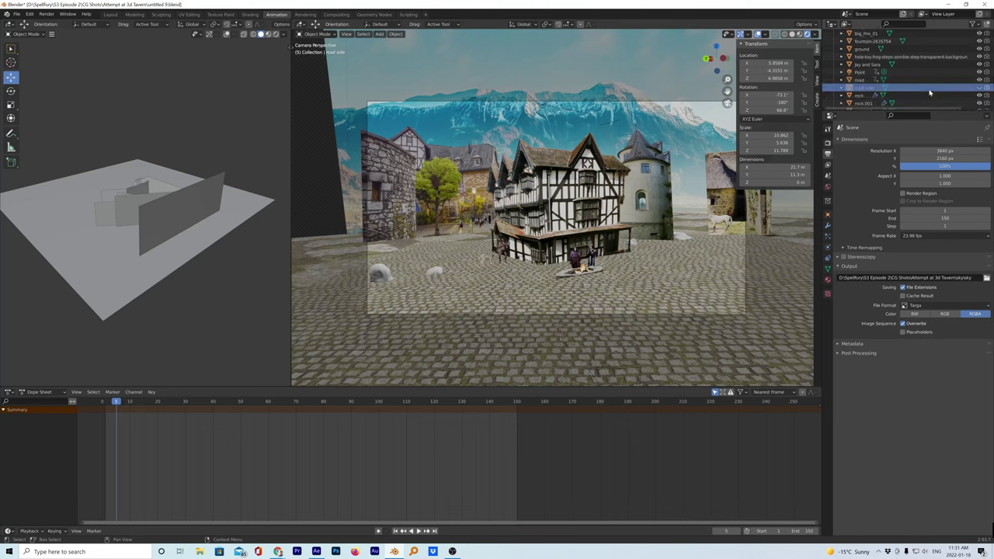
click(978, 76)
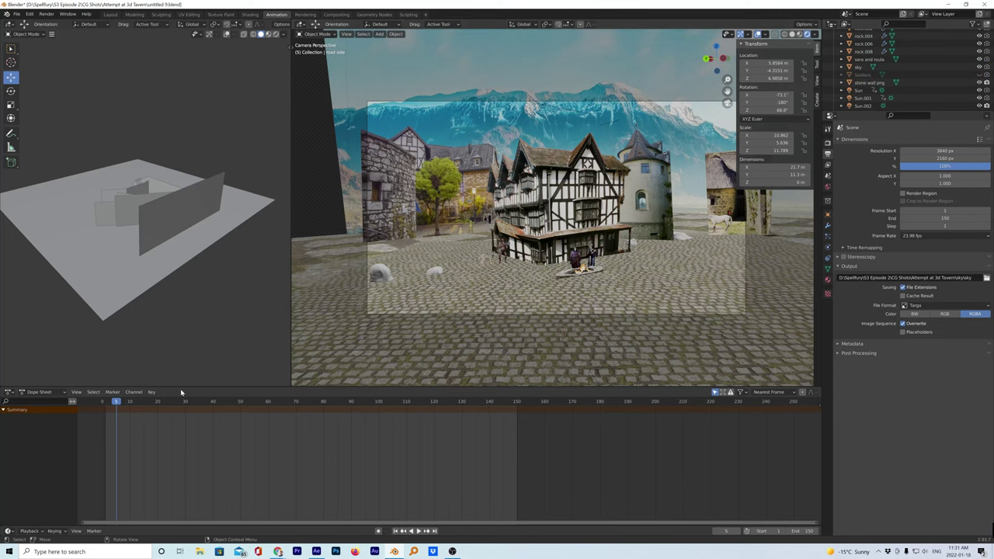
Play the camera animation from frame 0 and stop it at frame 24
click(110, 403)
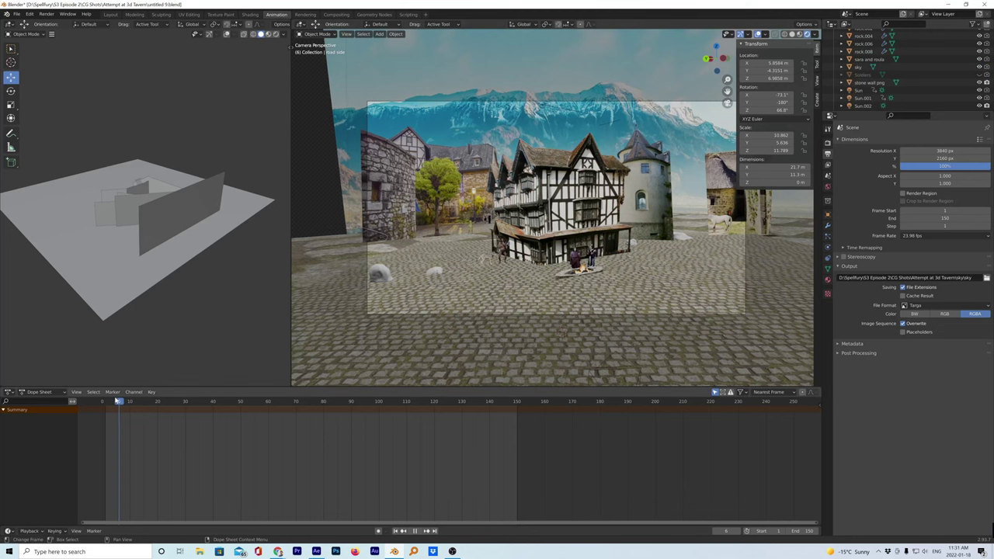
click(100, 403)
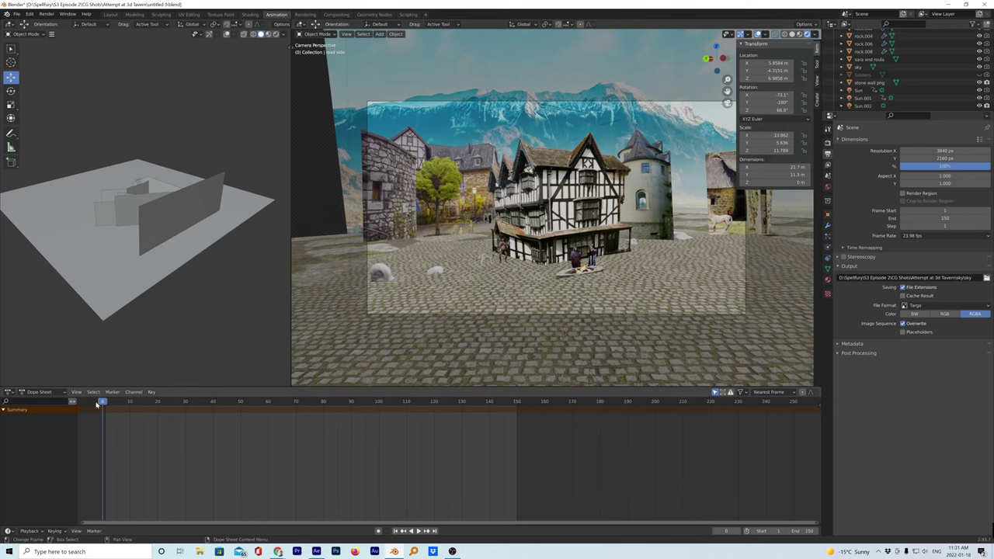
key(space)
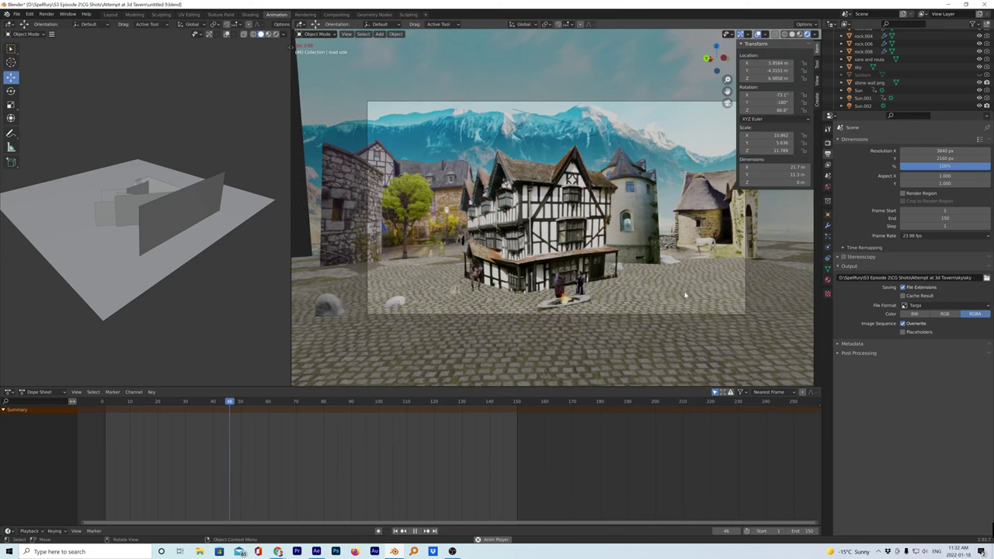
drag(191, 402, 99, 408)
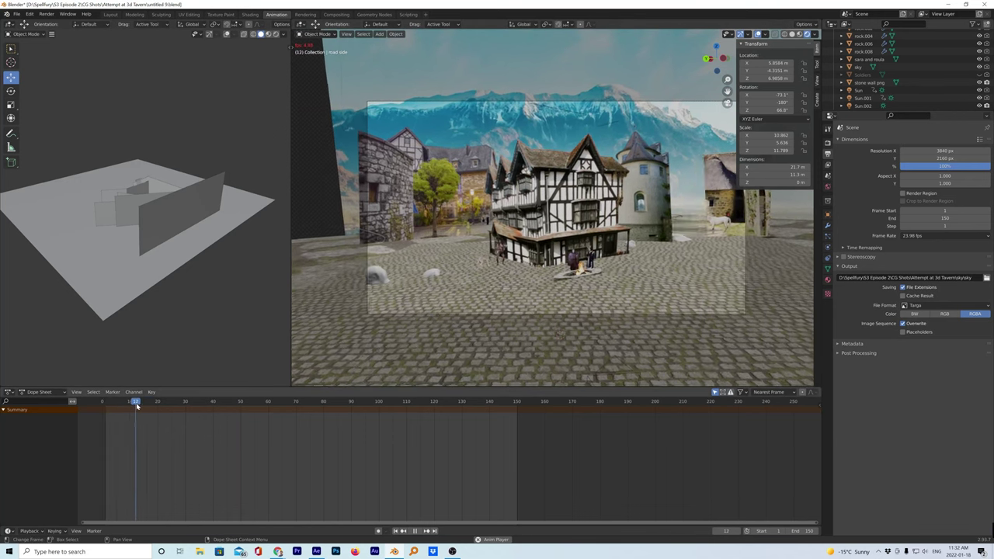
click(412, 533)
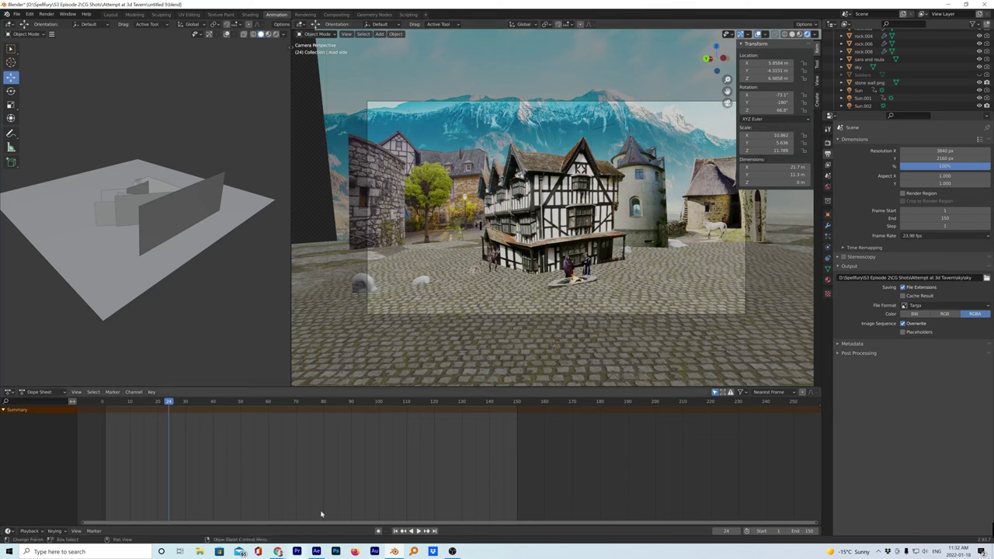
click(828, 143)
Leave the render engine on Eevee and switch to the After Effects ground composition
click(926, 143)
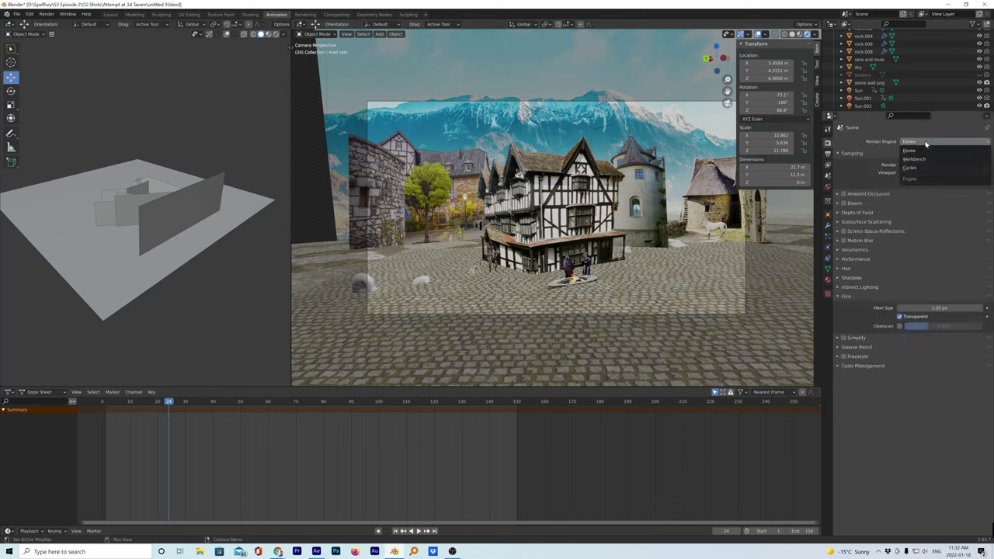
click(908, 150)
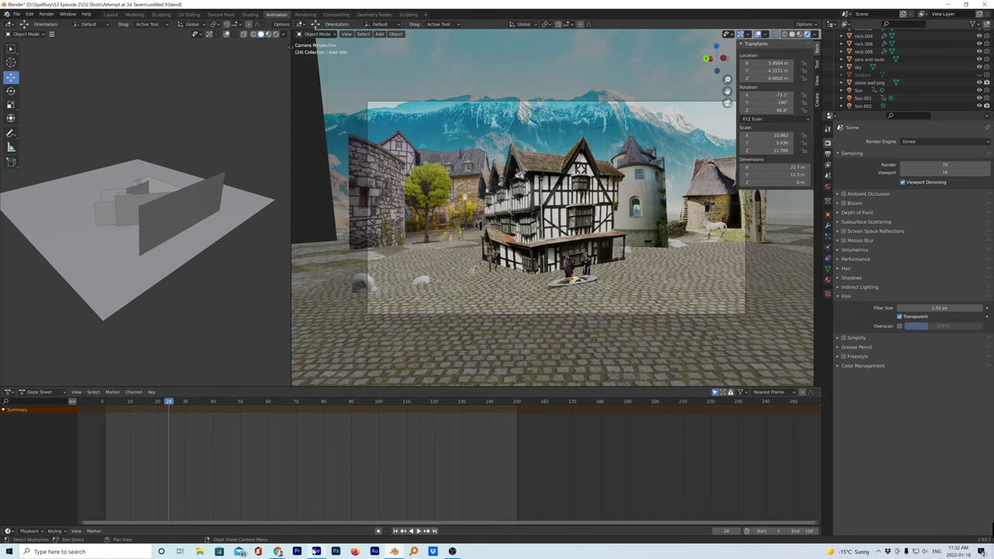
click(316, 551)
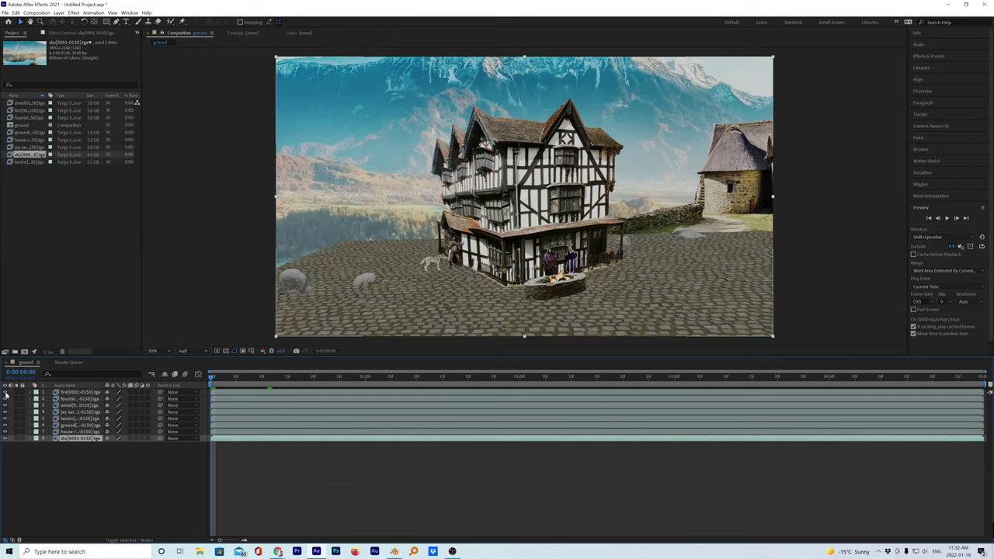
drag(4, 396, 5, 439)
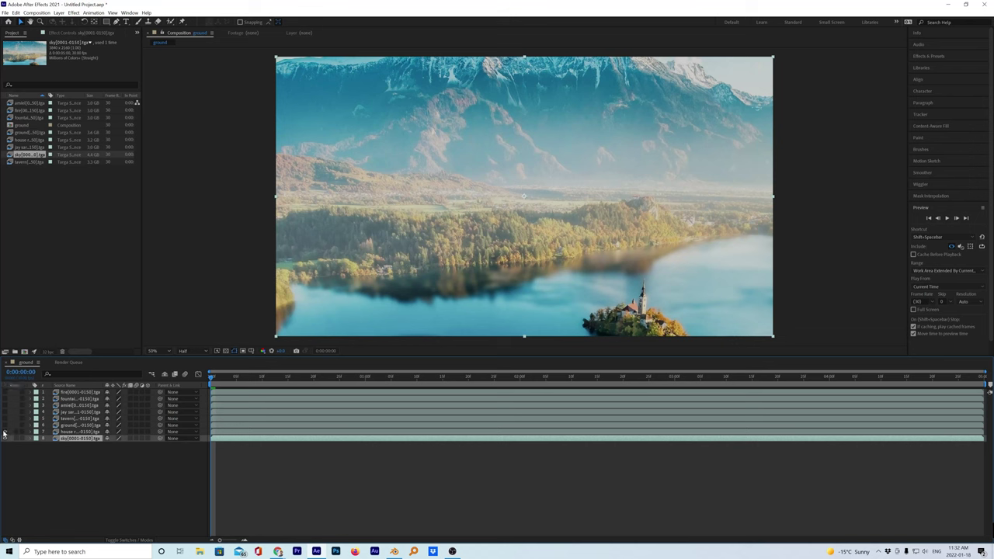
click(4, 432)
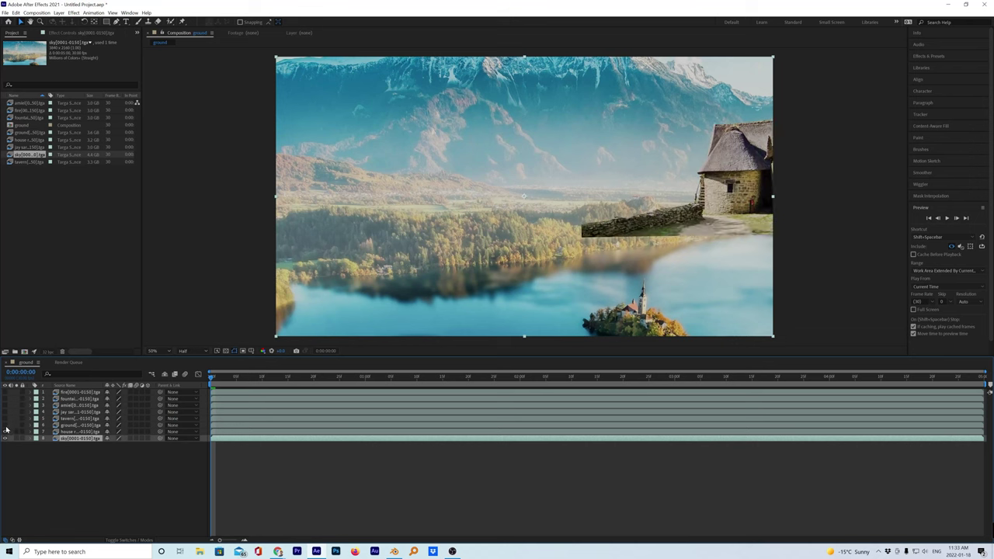
click(5, 425)
click(4, 419)
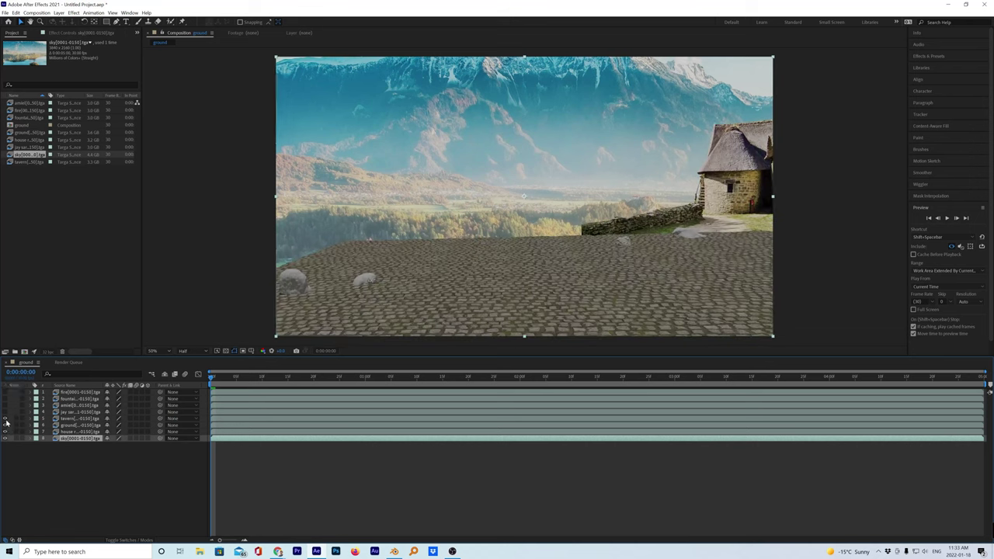
click(5, 412)
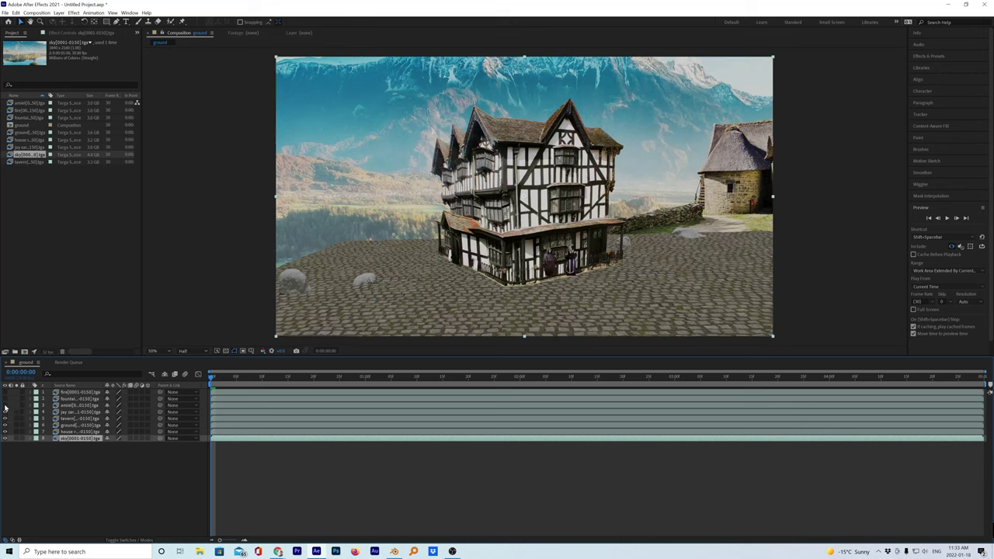
click(4, 405)
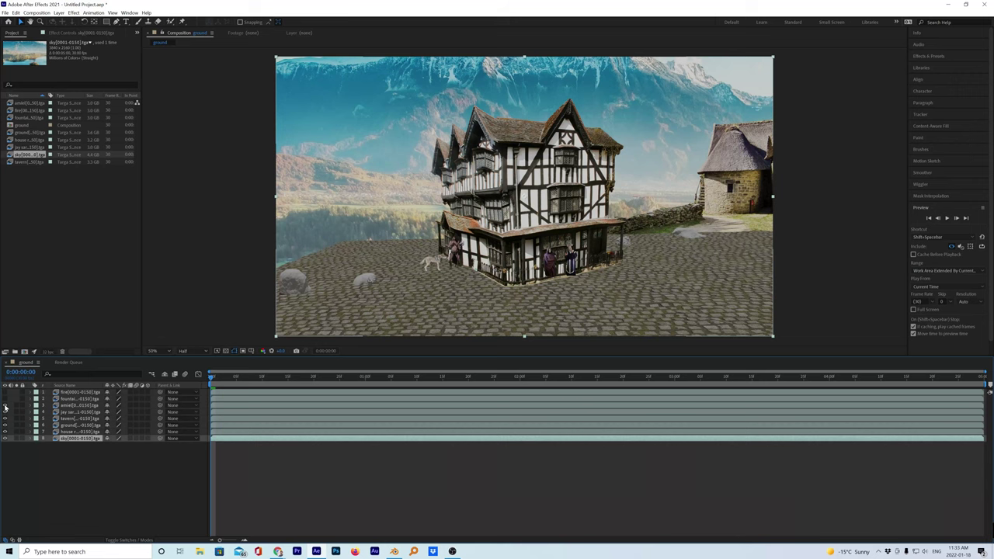
click(5, 399)
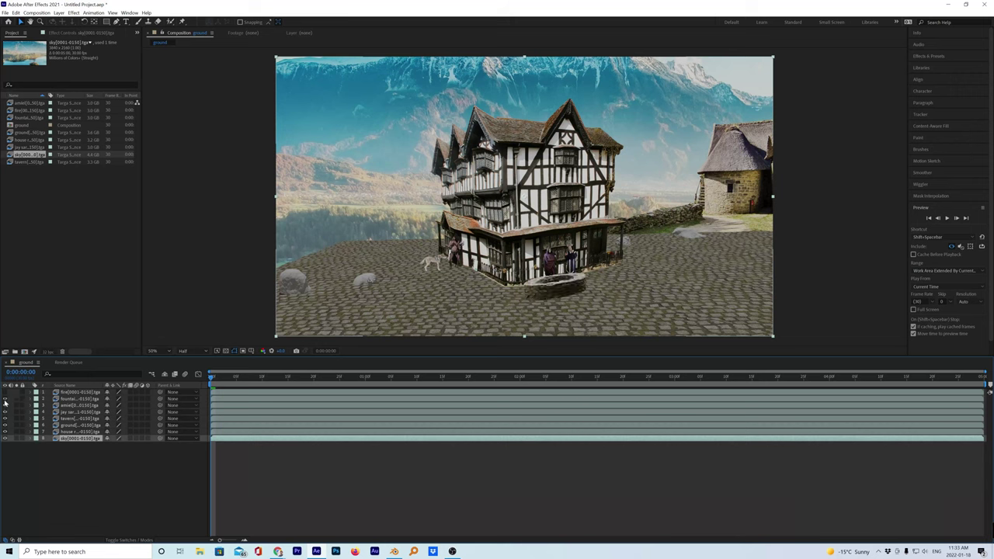
click(5, 392)
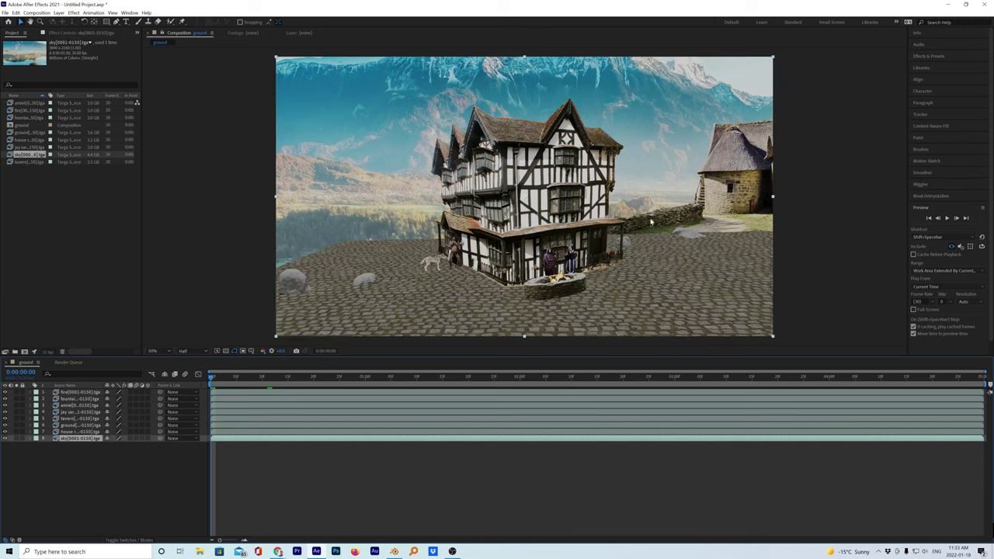
Back in Blender, exclude the Collection and then include it again
click(394, 552)
scroll(955, 92, up, 5)
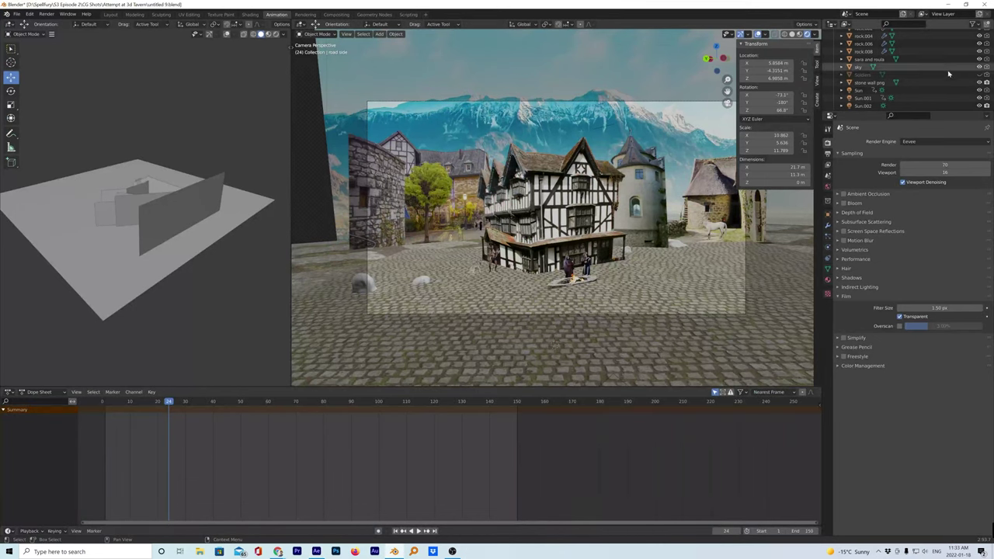
scroll(955, 92, up, 3)
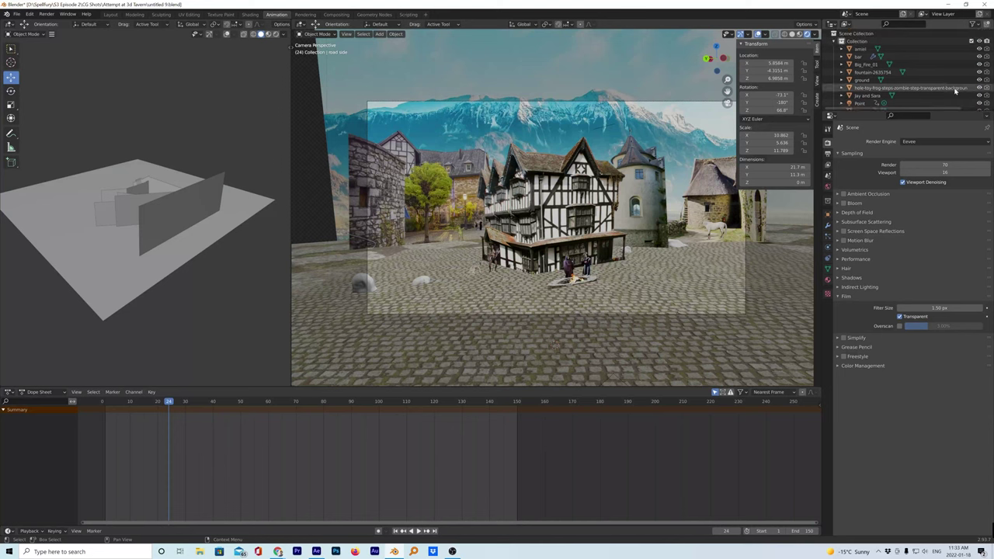
click(972, 41)
click(971, 41)
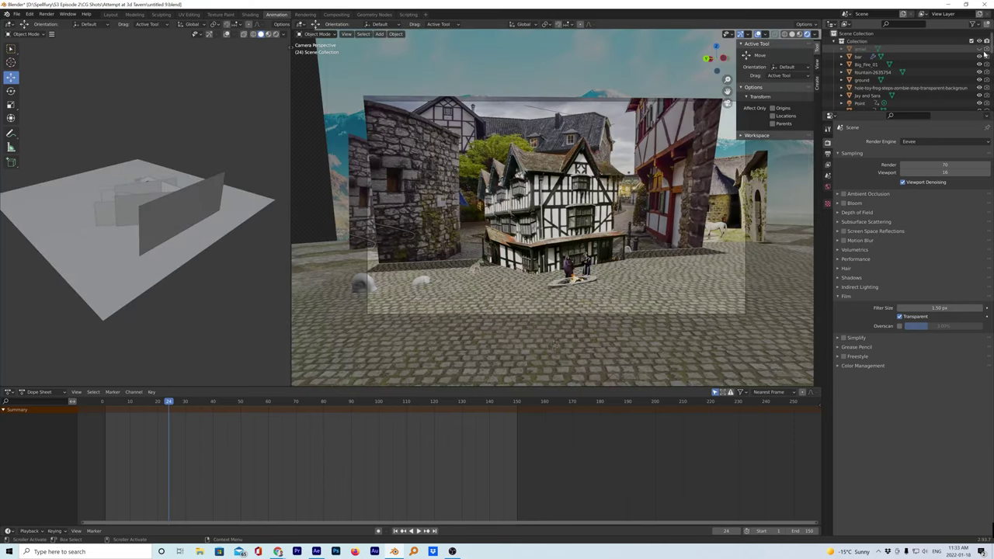
Hide bar, Big_Fire_01, fountain, cobblestone ground and the jay and Sara figures
click(979, 56)
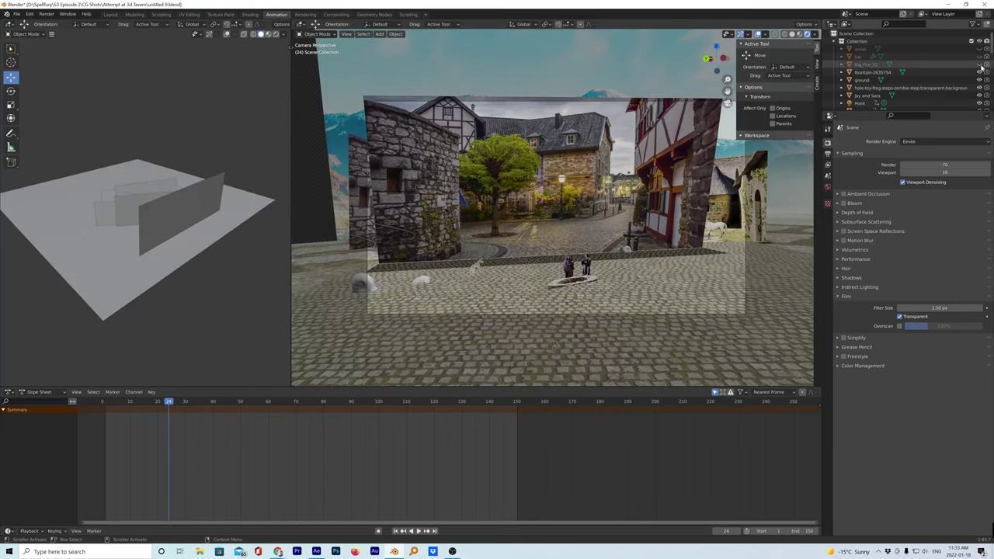
click(979, 65)
click(979, 72)
click(980, 80)
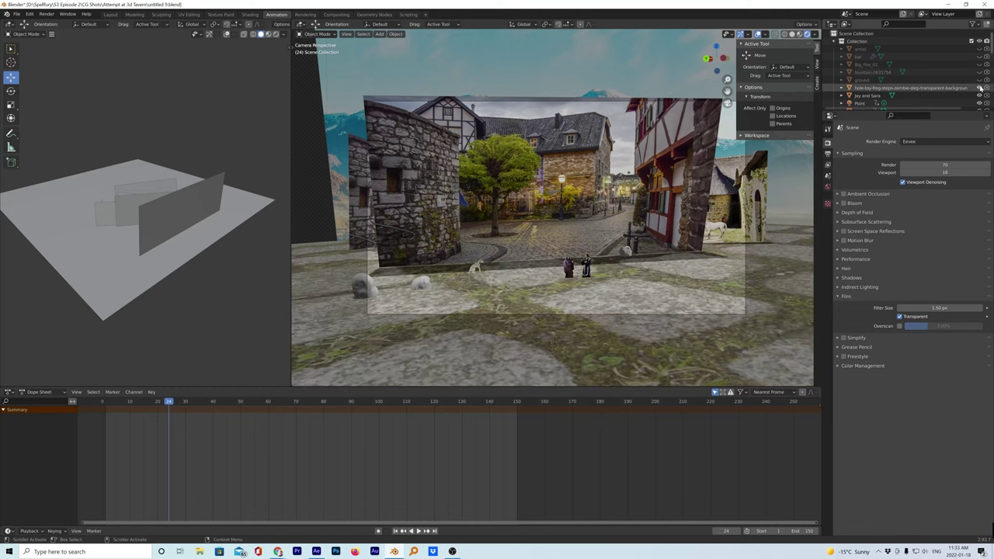
scroll(979, 91, down, 1)
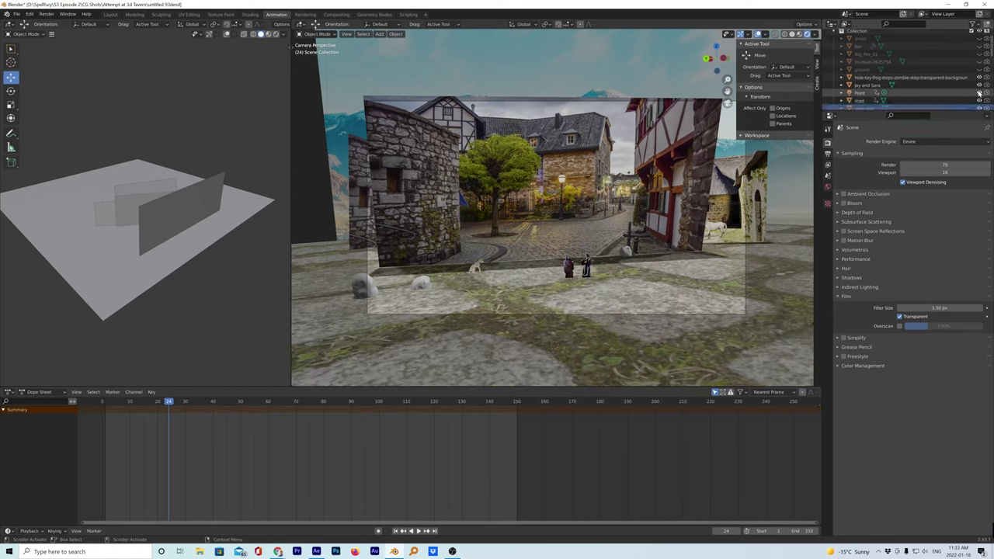
click(979, 84)
Hide the road, road side village picture, and rocks rock, .001, .002, .004, .006
scroll(957, 87, down, 3)
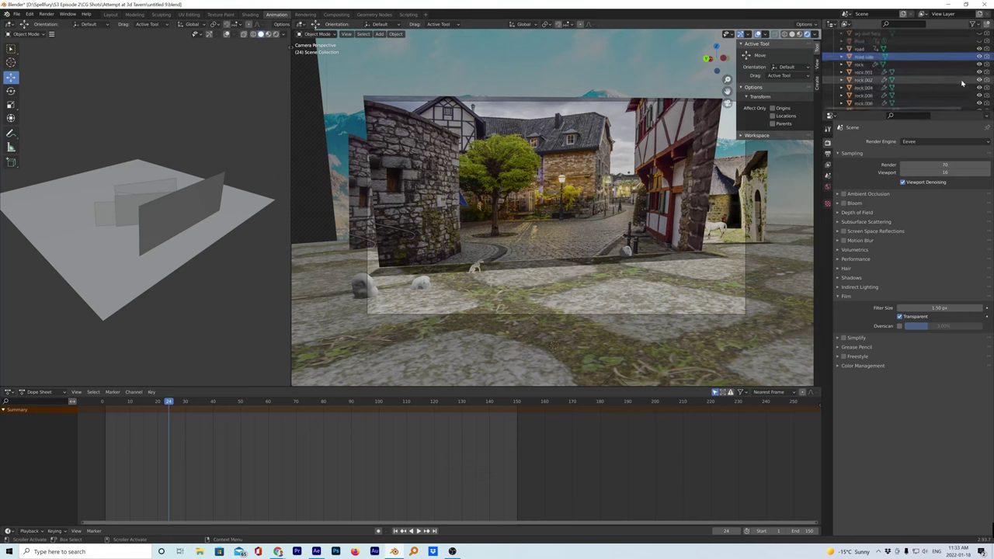
click(979, 48)
click(979, 56)
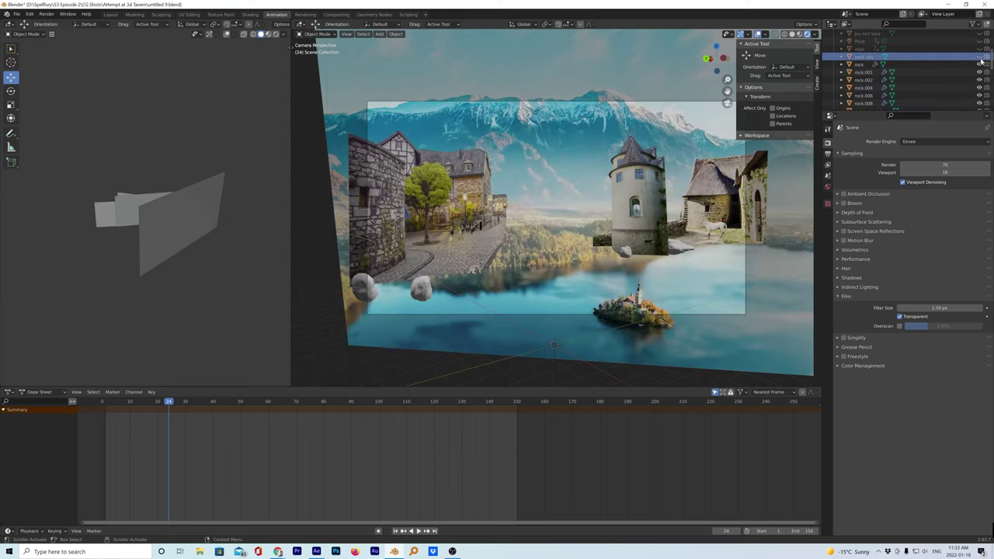
click(979, 64)
click(979, 72)
click(979, 79)
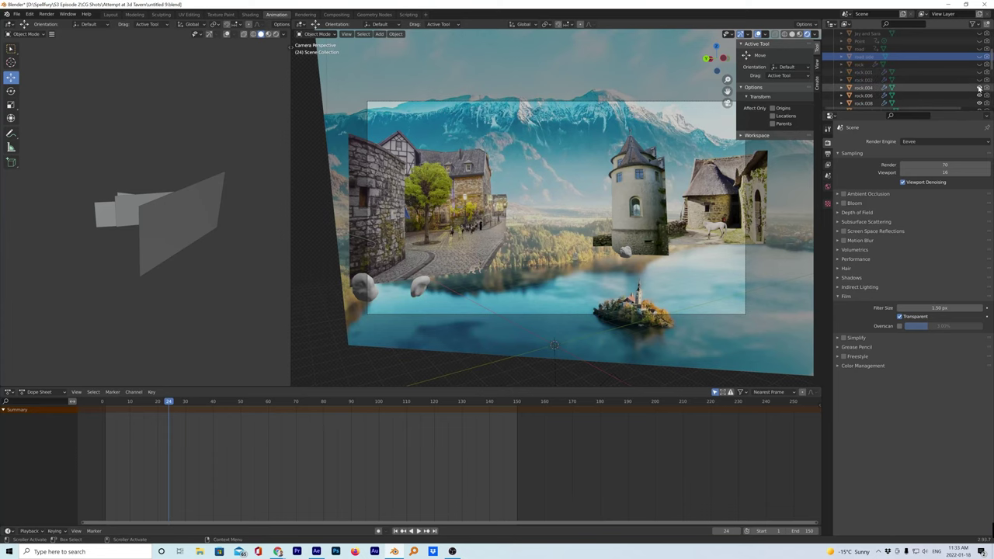
click(980, 87)
click(979, 95)
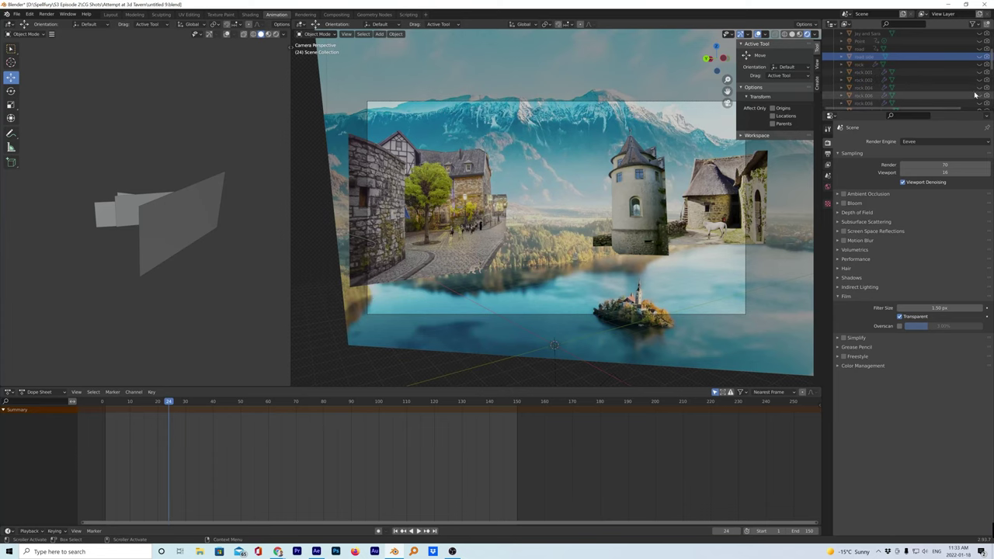
scroll(980, 93, down, 3)
Hide the sara and houla figures, sky backdrop, Soldiers, stone wall png and Sun
click(979, 69)
click(979, 77)
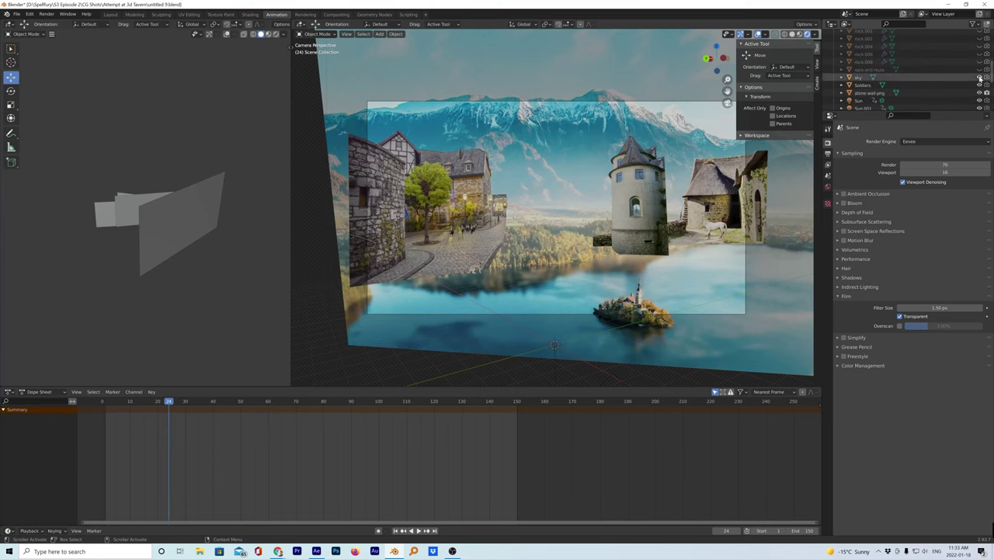
click(979, 85)
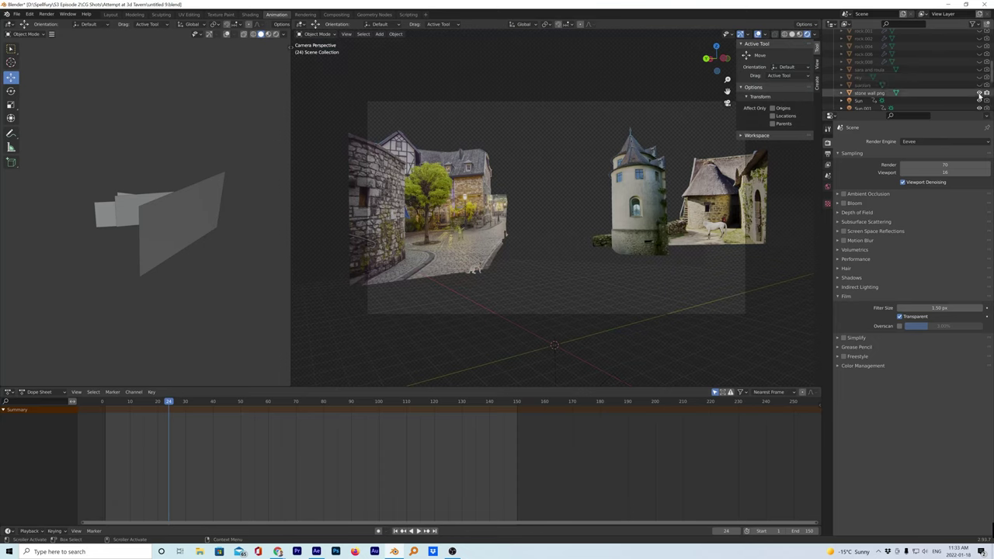
click(979, 93)
click(979, 100)
scroll(979, 99, down, 3)
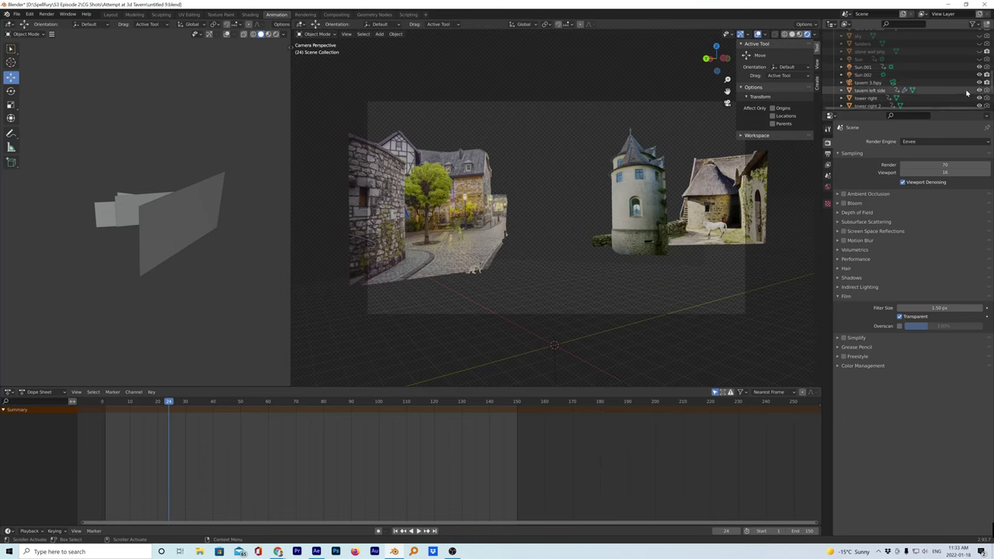
scroll(971, 91, down, 2)
Hide the towers, unicorn, wall and homes, wolf and tavern left side, then rewind to frame 0
click(979, 85)
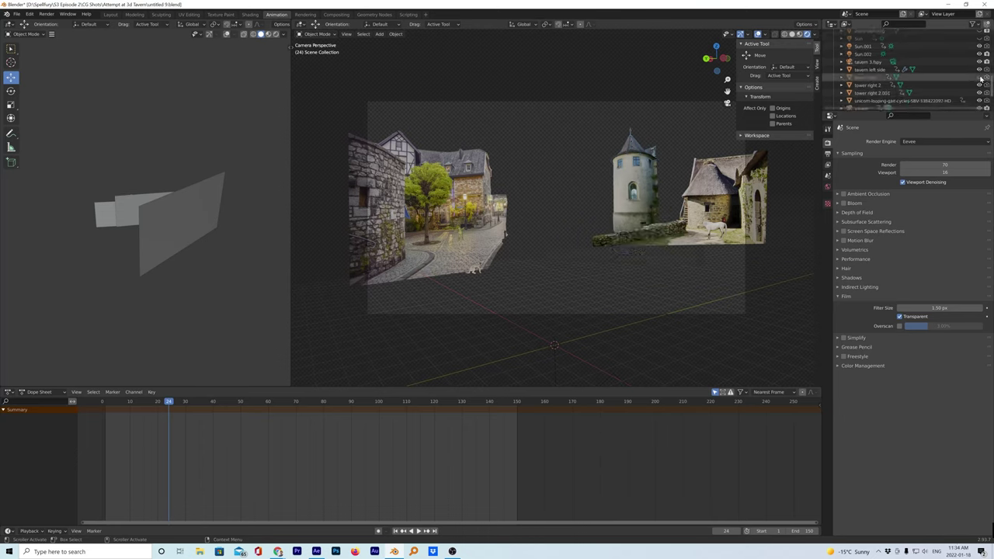
click(980, 92)
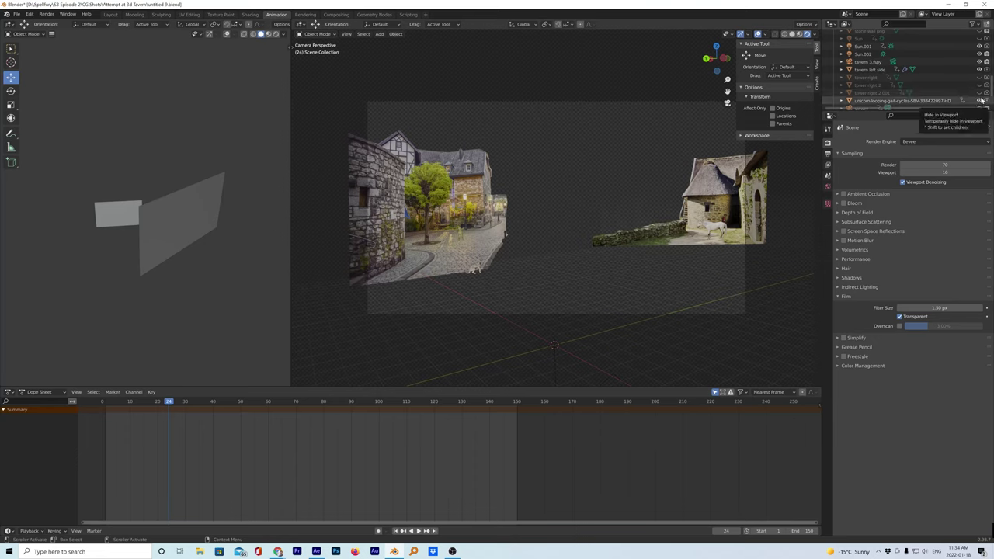
click(981, 101)
scroll(971, 86, down, 3)
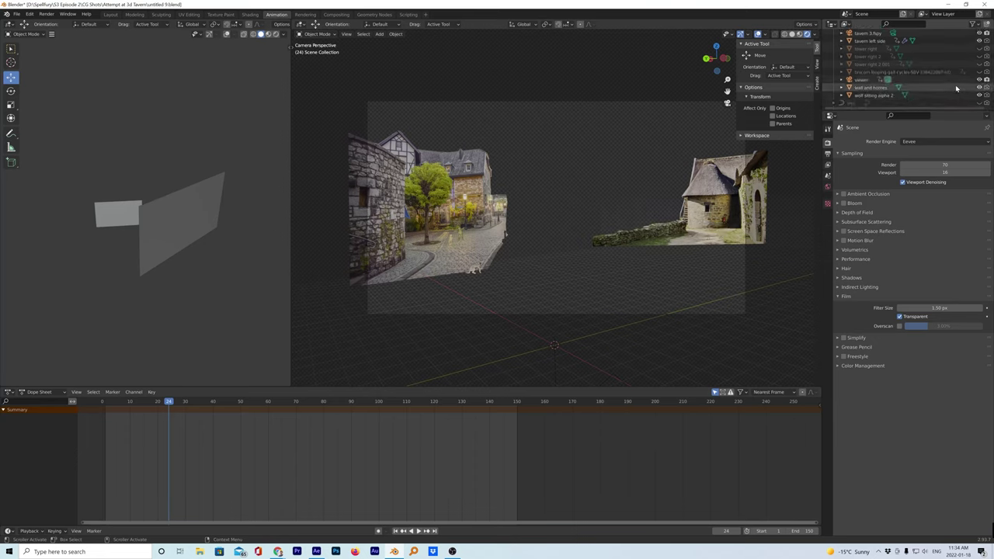
click(980, 87)
click(980, 95)
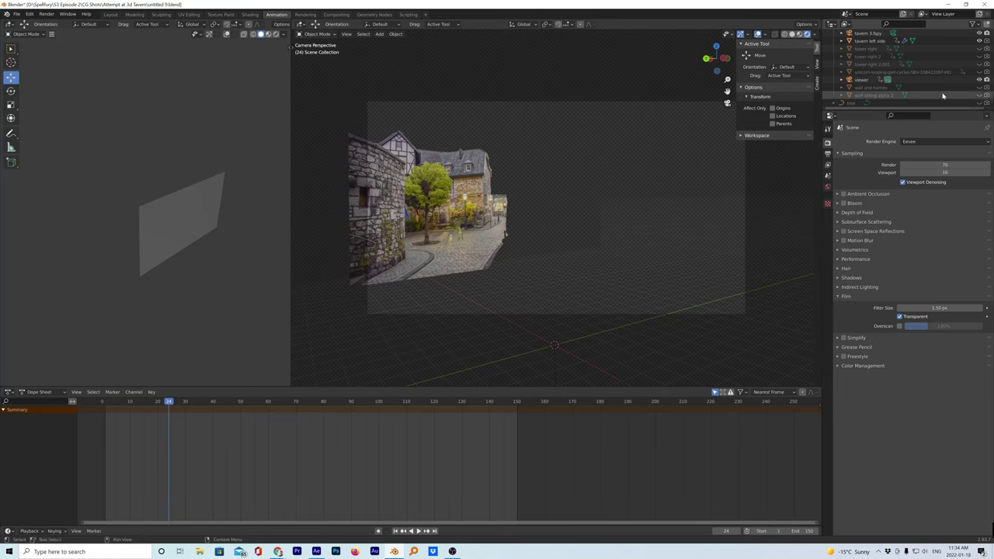
scroll(943, 96, up, 1)
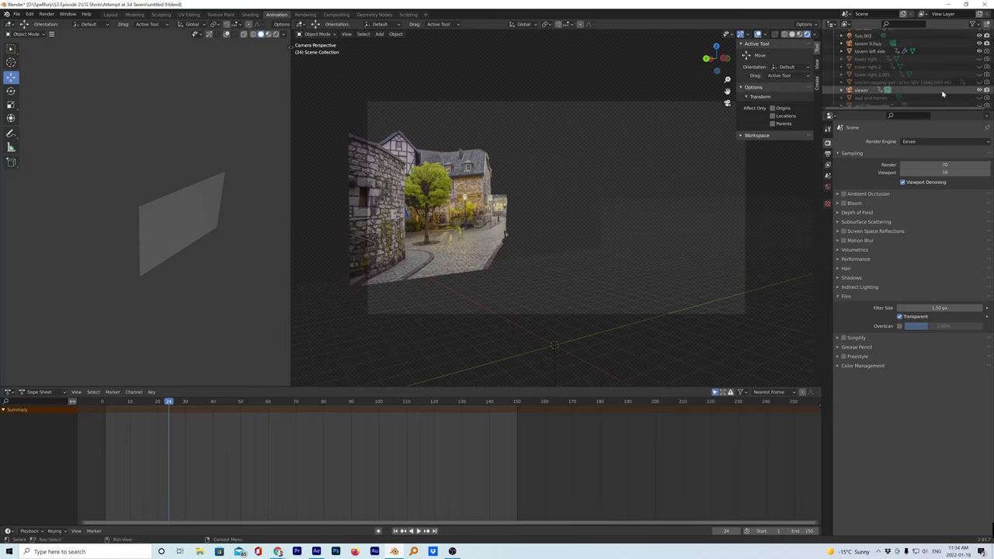
click(980, 51)
key(Left)
key(Left)
key(Left)
key(Left)
key(Left)
key(Left)
key(Left)
key(Left)
key(Left)
key(Left)
key(Left)
key(Left)
key(Left)
key(Left)
key(Left)
key(Left)
key(Left)
key(Left)
key(Left)
key(Left)
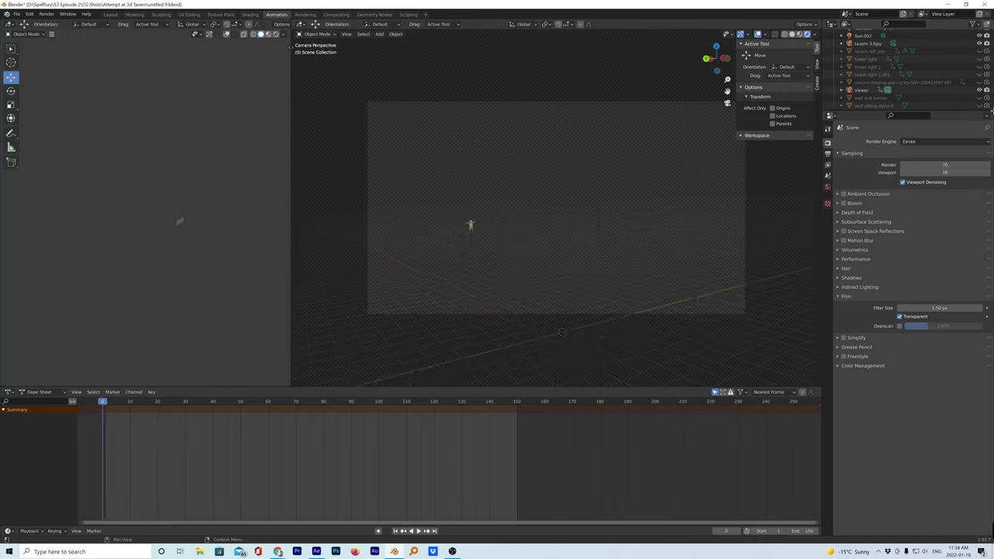
From the output path, go to the parent folder and create and open a new 'frog' folder
click(828, 155)
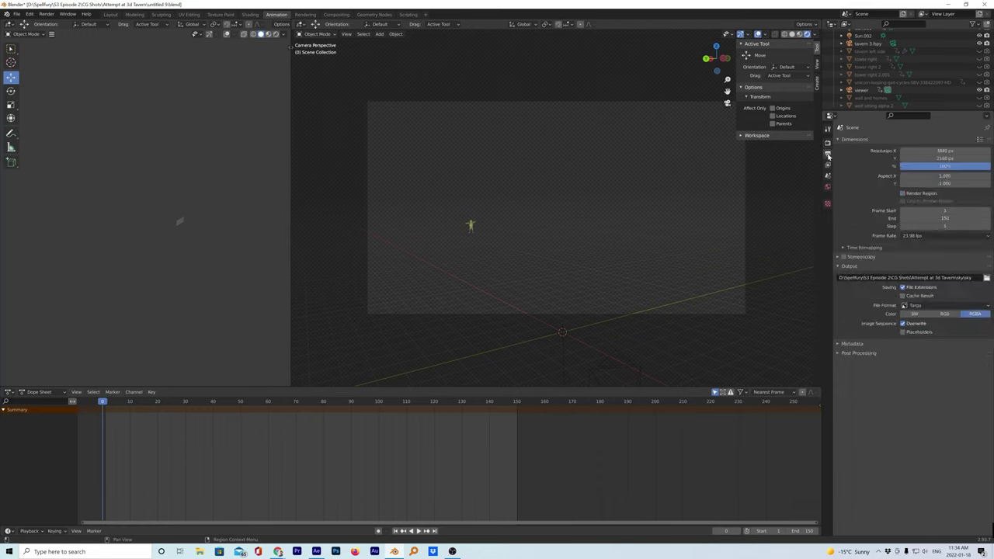
click(986, 277)
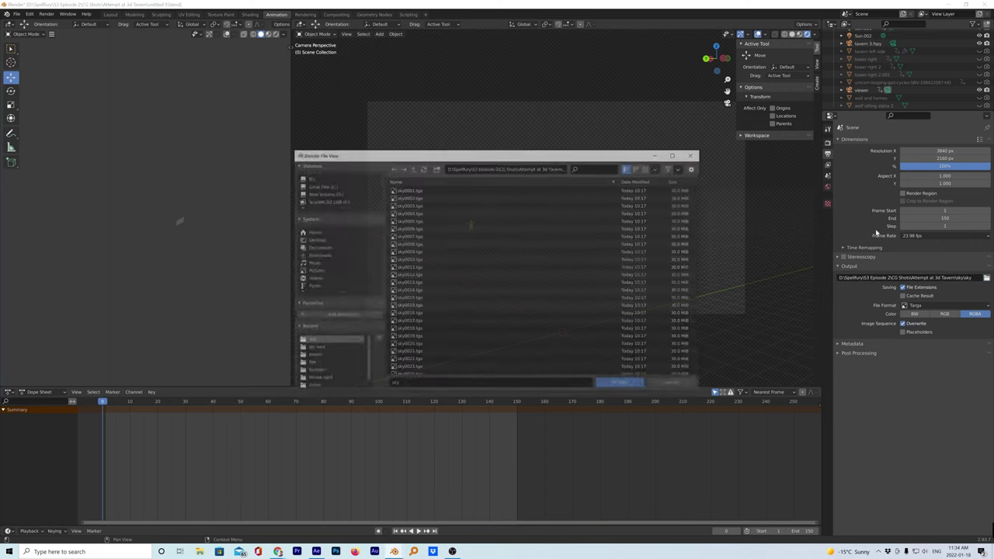
click(412, 170)
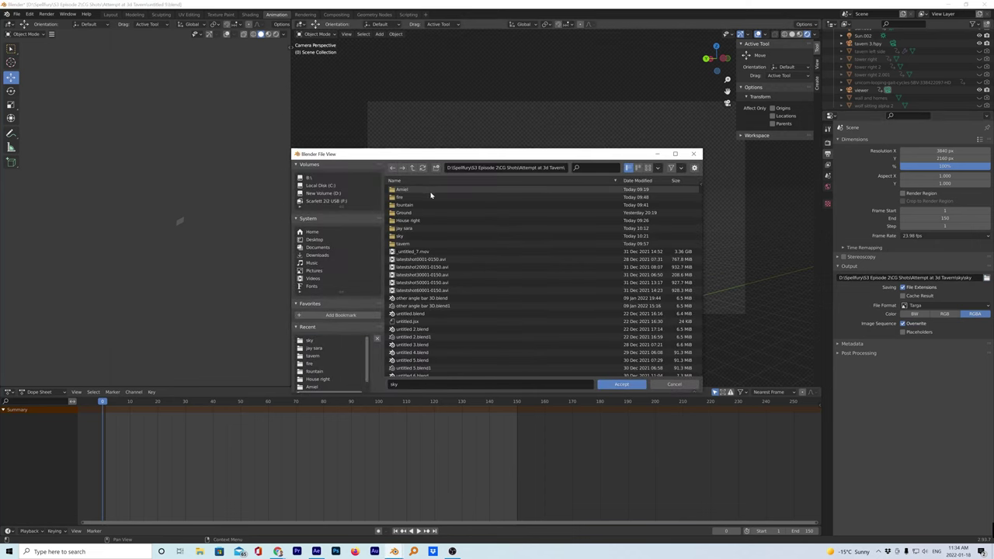
click(436, 167)
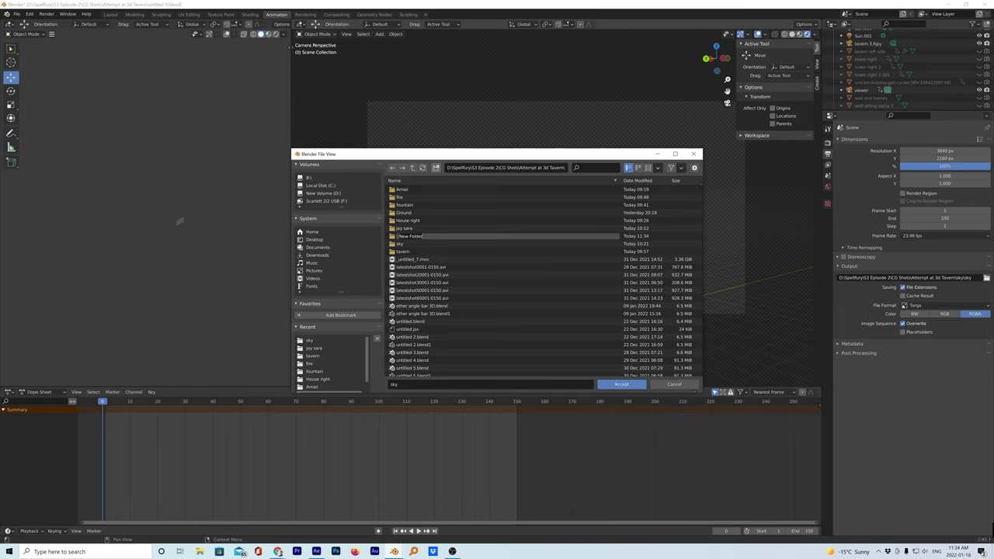
text(fi)
text(og)
key(Return)
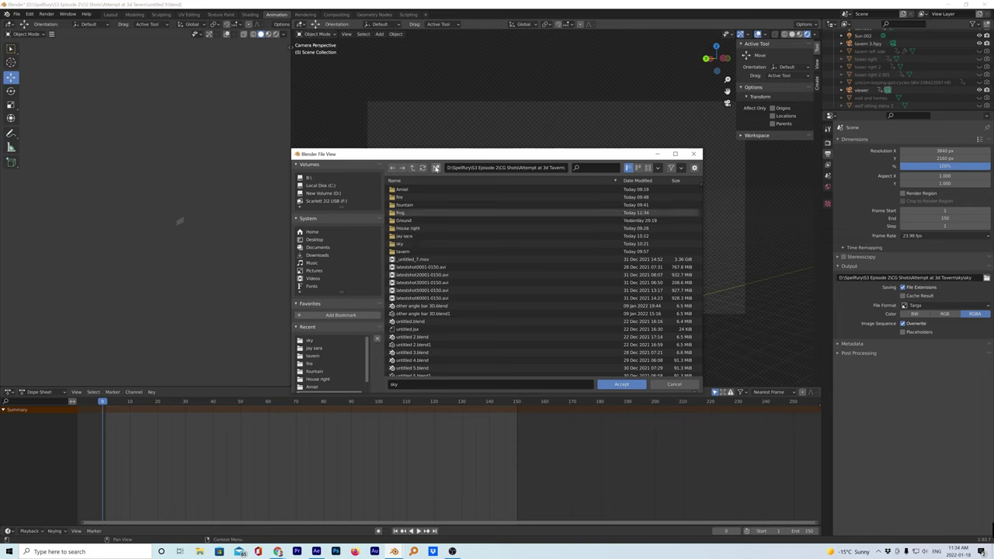
double_click(480, 213)
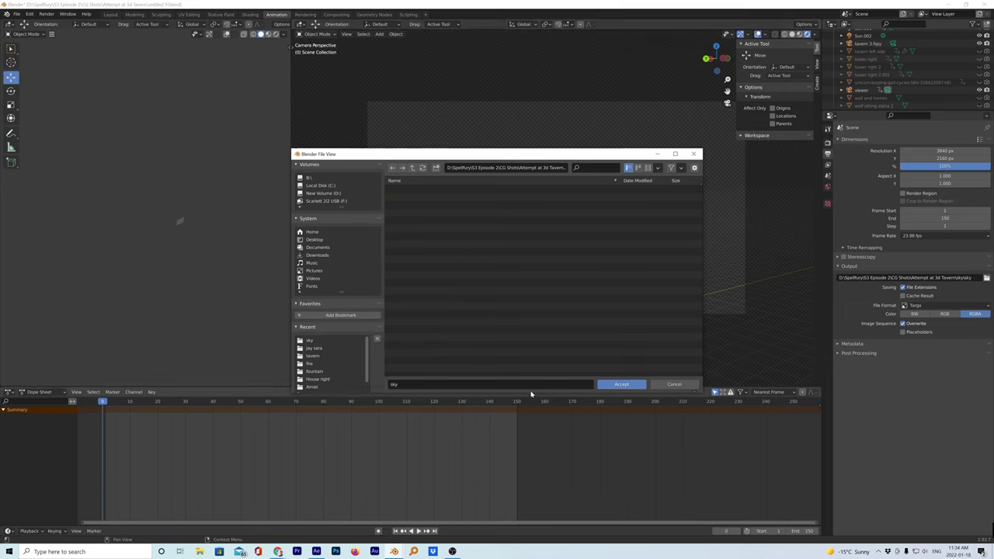
Set the output file name to 'frog' and accept the new output path
click(430, 384)
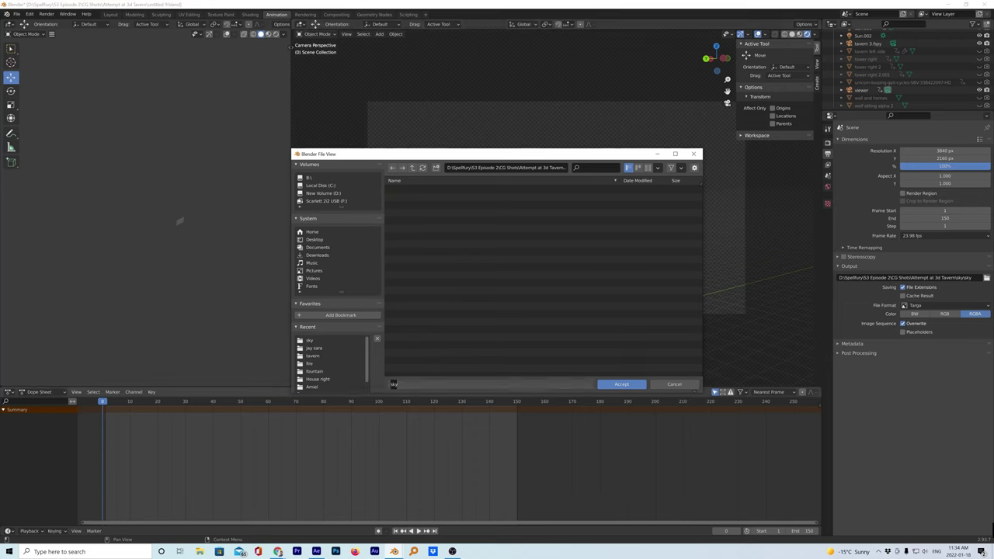
key(BackSpace)
text(frog)
click(621, 384)
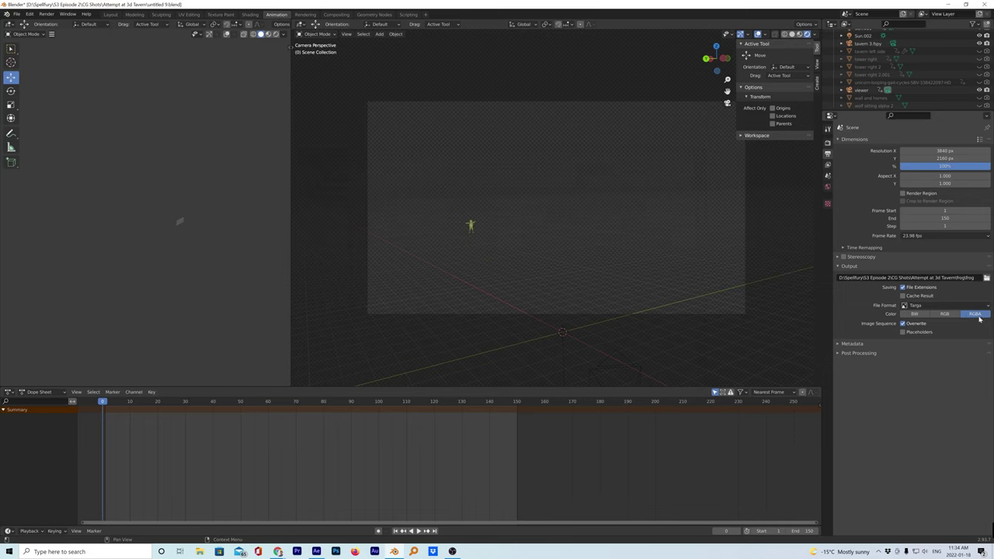
click(46, 14)
click(56, 29)
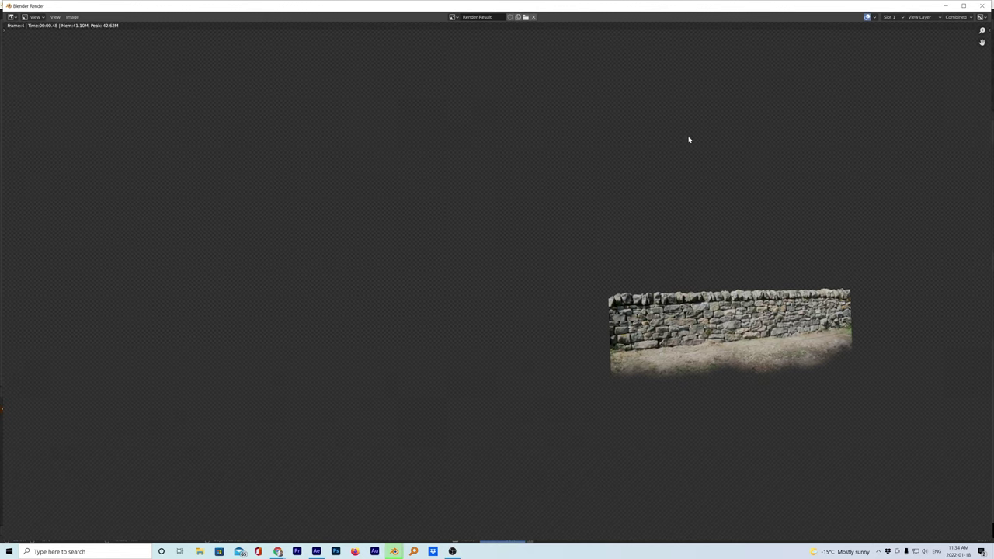
click(982, 5)
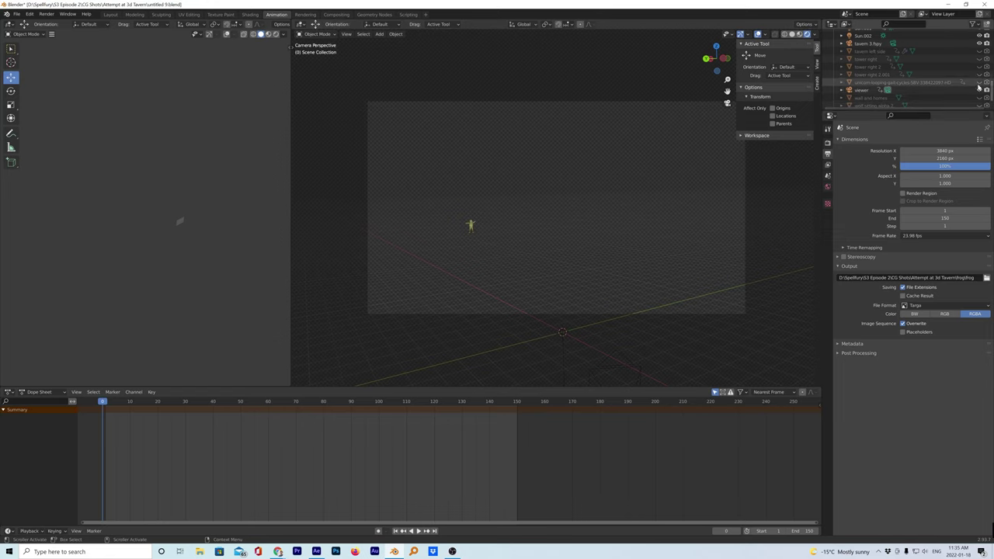
Hide the hole-toy-frog object in the viewport and render a test image
scroll(987, 74, up, 3)
scroll(987, 58, up, 2)
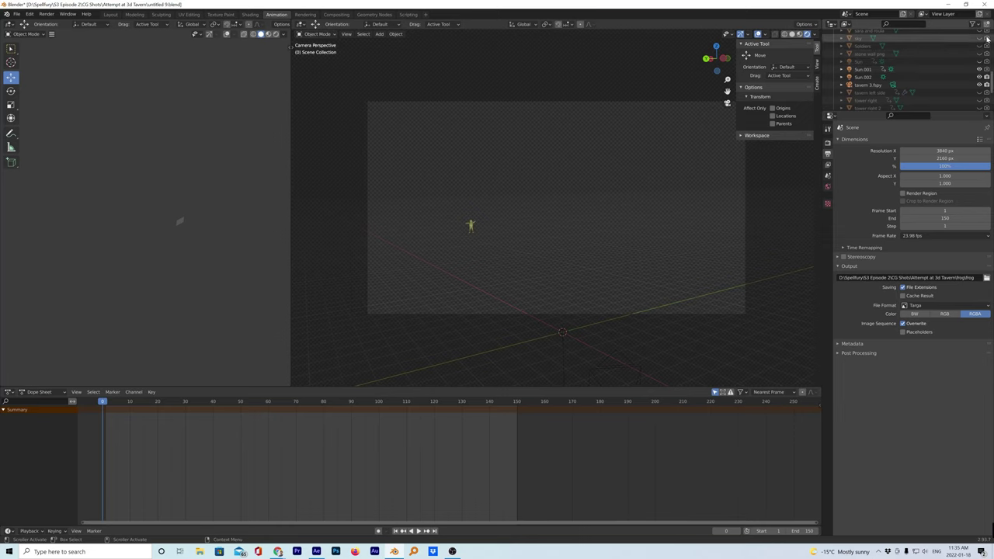
scroll(946, 93, down, 5)
scroll(948, 91, down, 8)
scroll(949, 90, up, 3)
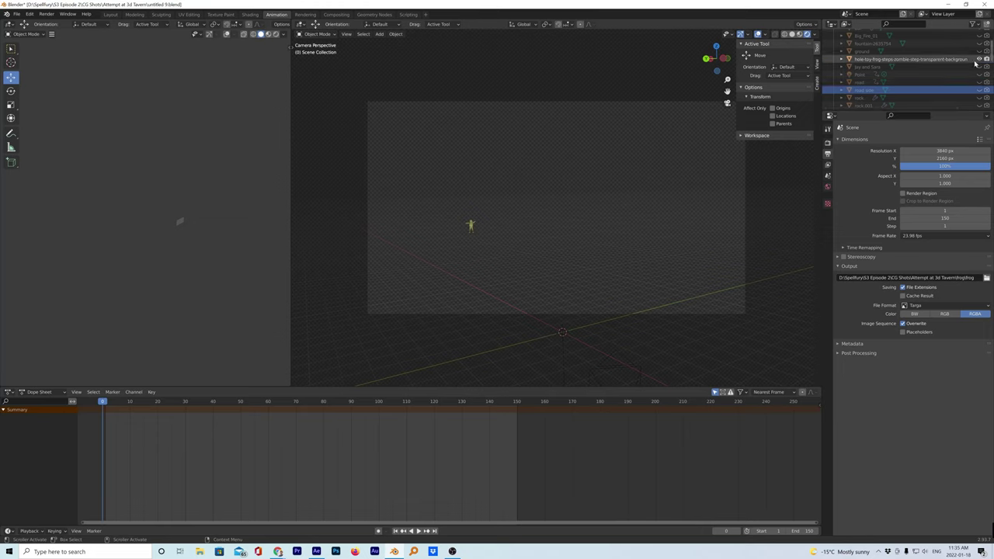
click(979, 60)
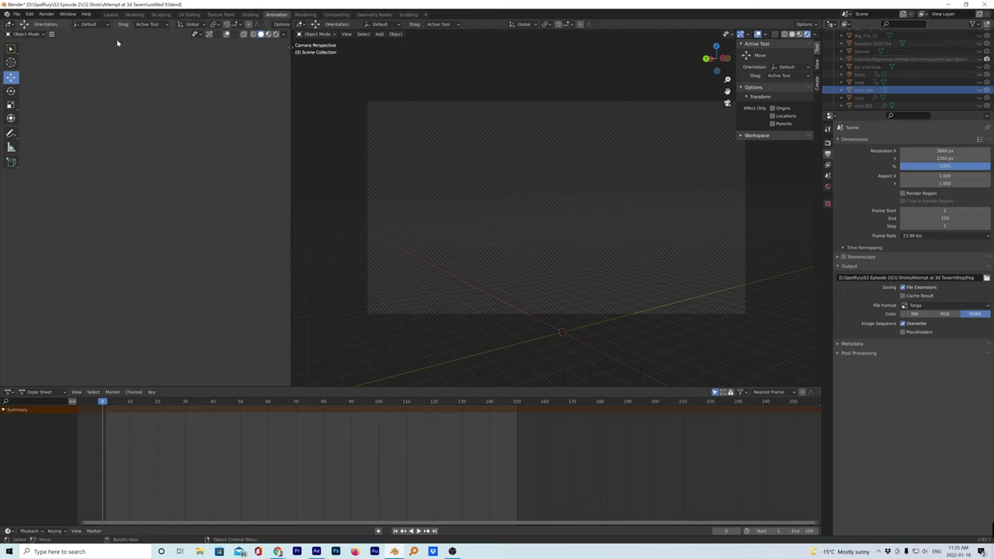
click(47, 14)
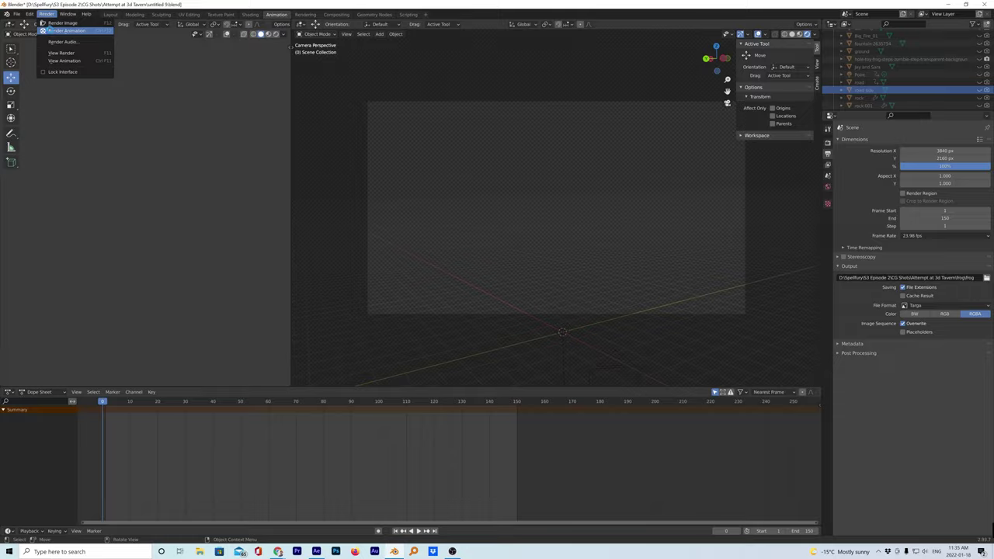
click(53, 31)
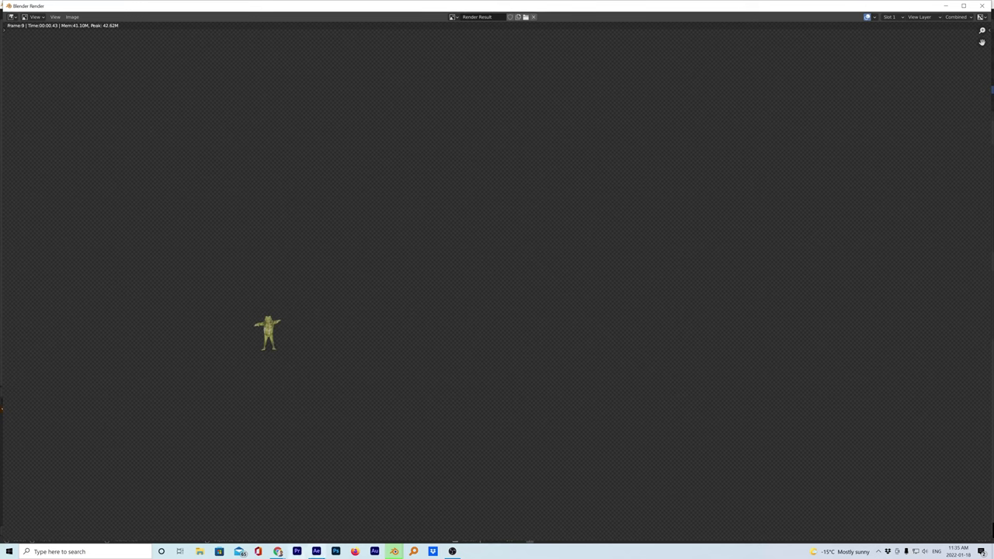
Switch to After Effects and scrub the ground comp's playhead forward and back
click(316, 551)
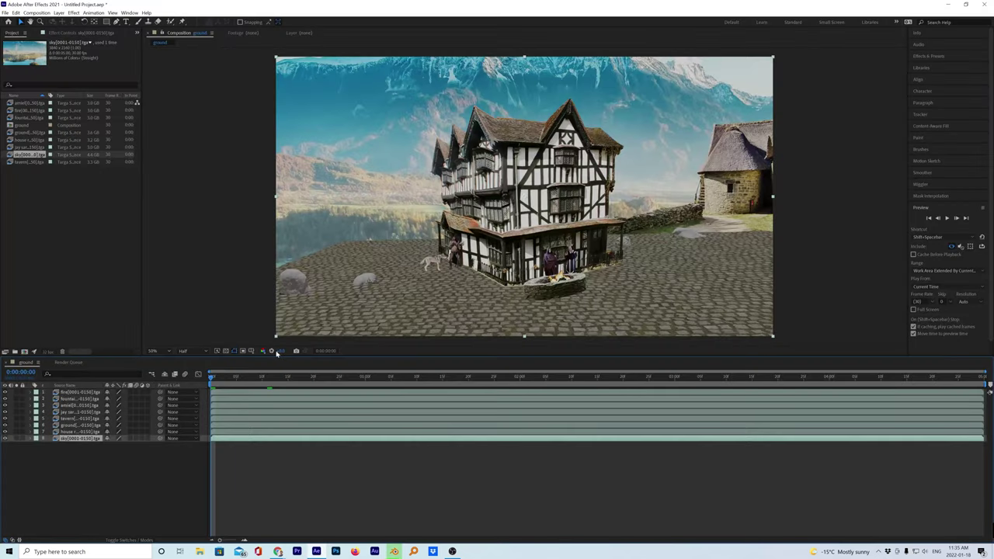
drag(235, 381, 669, 436)
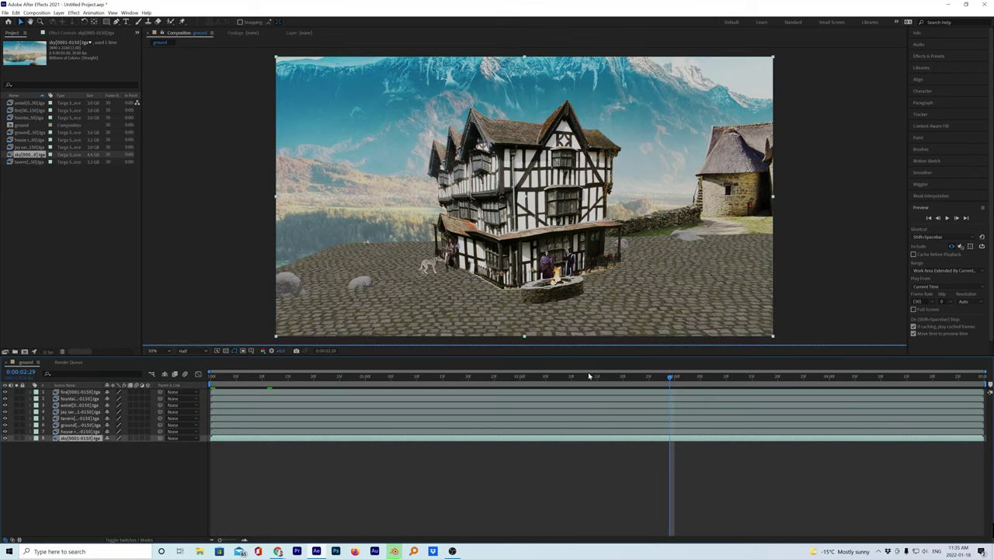
drag(584, 379, 209, 388)
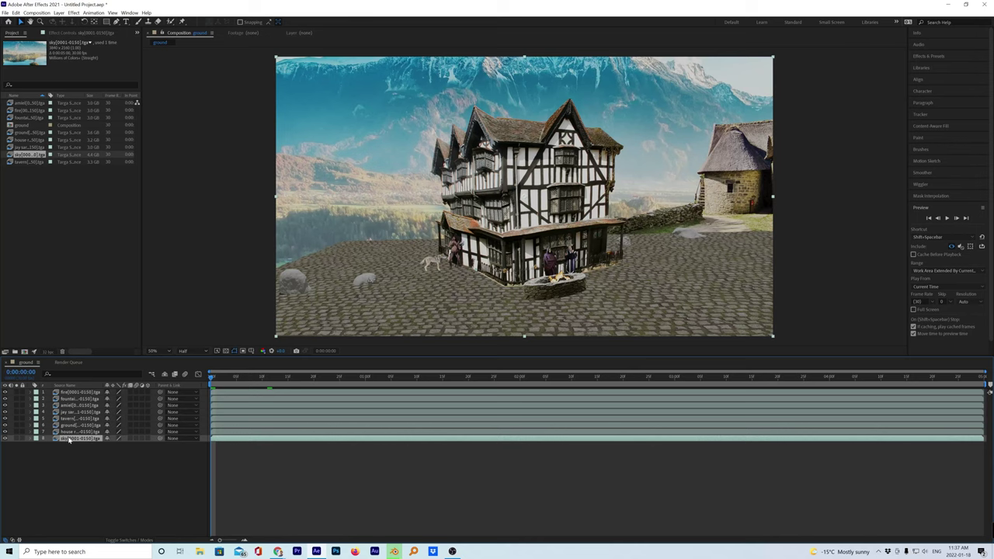
Duplicate the sky layer with Ctrl+D and rename the copy 'Lightwrap'
key(ctrl+d)
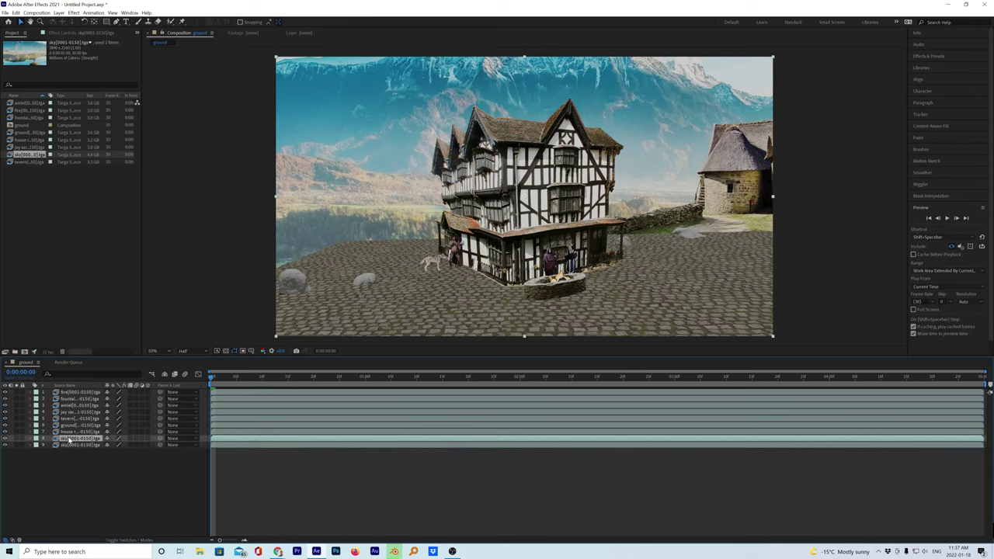
key(Return)
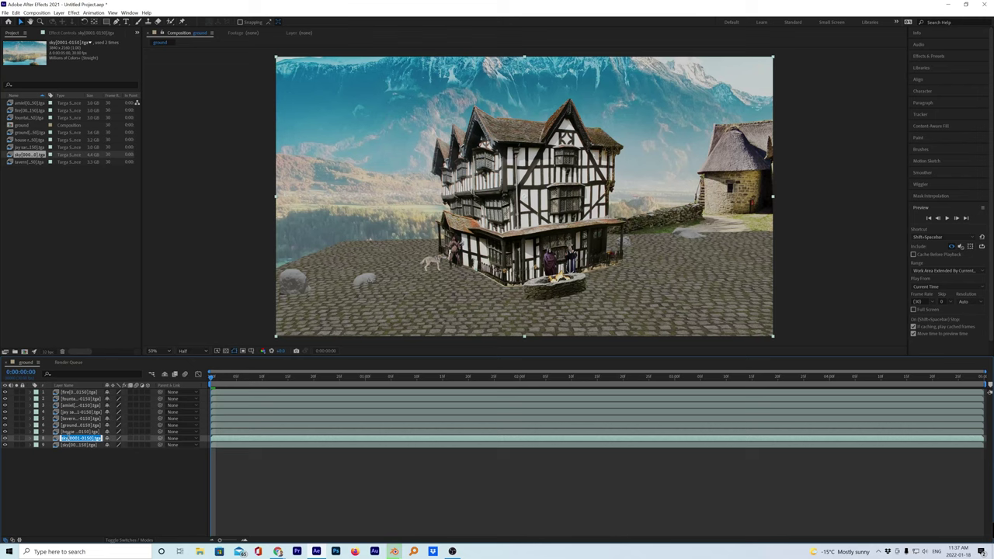
key(BackSpace)
text(Lightwrap)
key(Return)
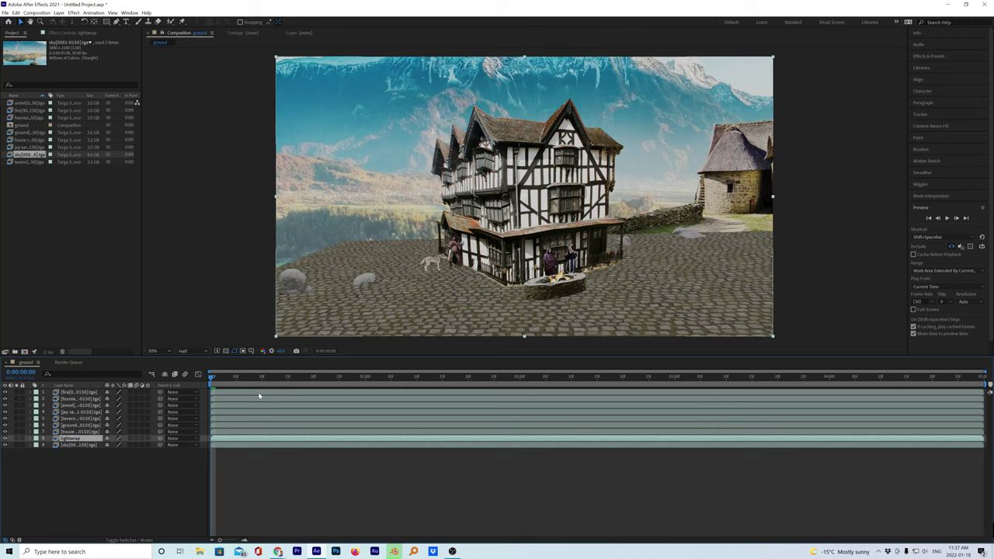
drag(351, 378, 207, 388)
click(76, 420)
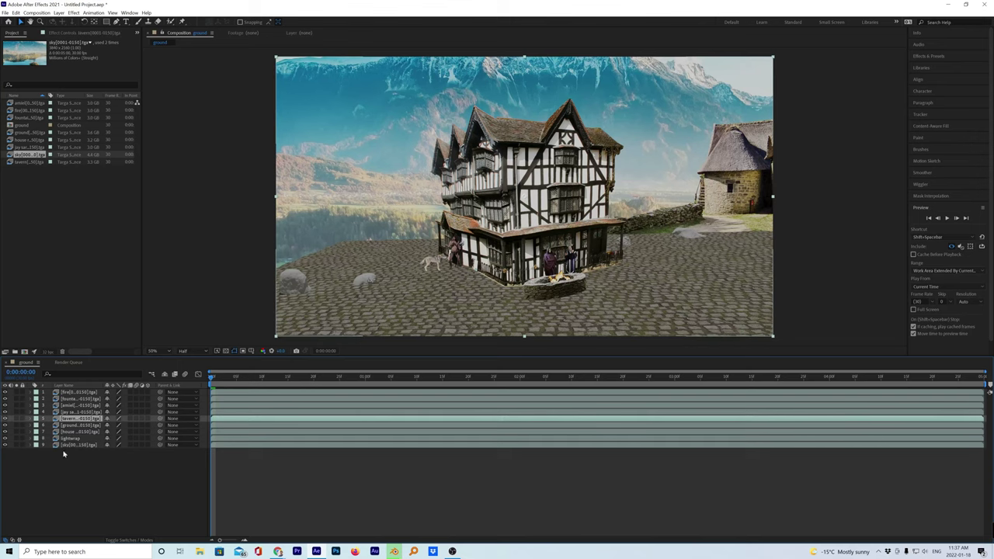
Drag the lightwrap layer from row 8 up to row 5, directly above the tavern layer
click(70, 438)
drag(69, 439, 71, 423)
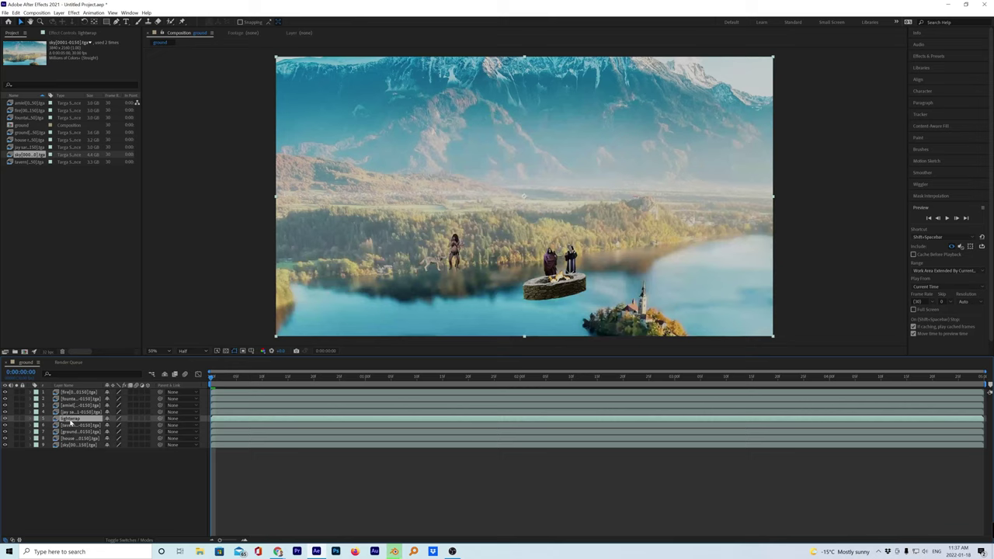
click(70, 425)
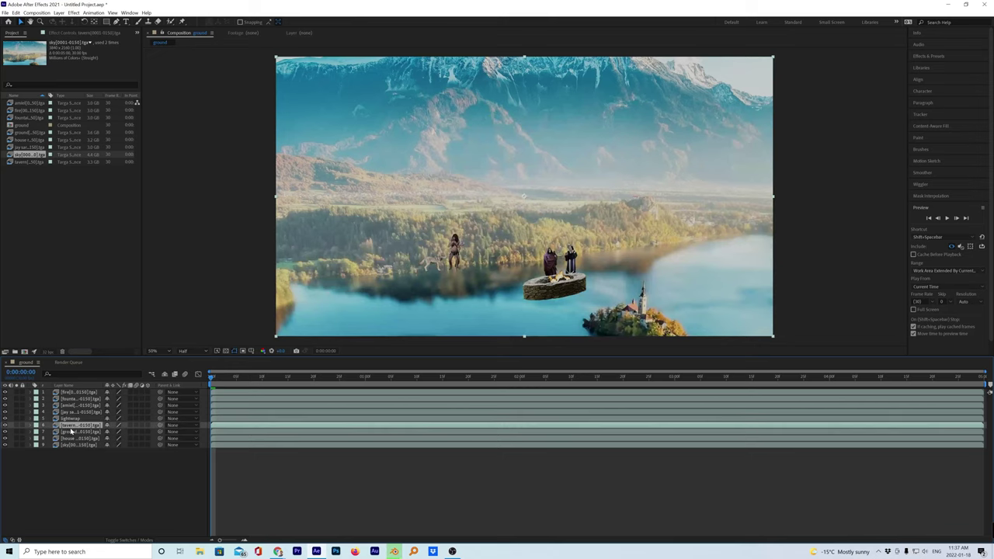
click(68, 419)
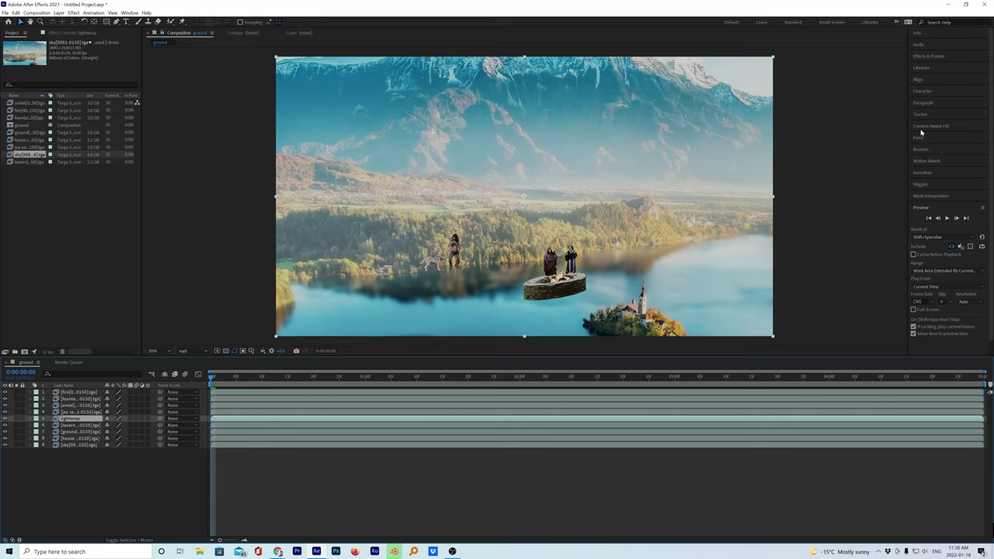
Find Set Matte by searching 'set', apply it to lightwrap, and take the matte from the tavern layer
click(925, 57)
click(931, 65)
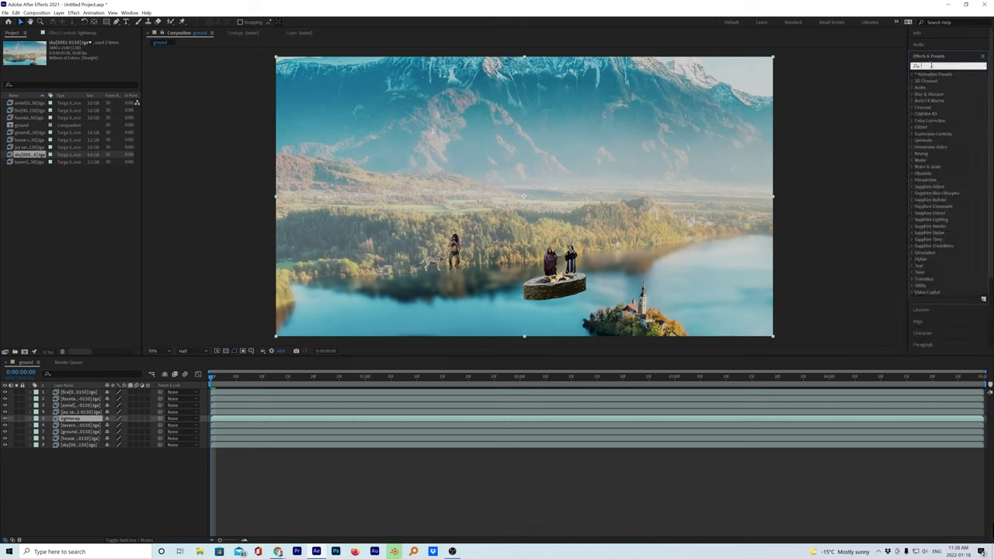
text(set)
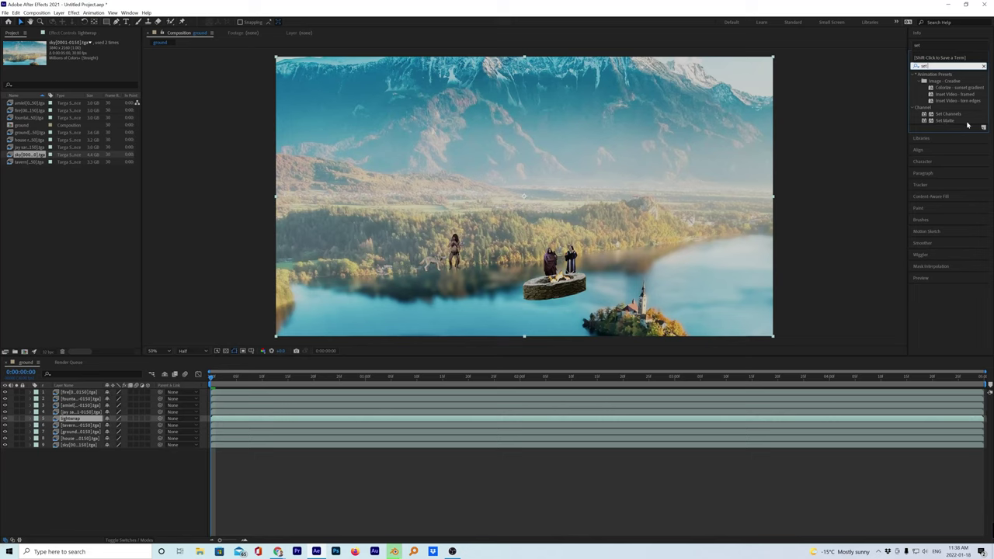
drag(948, 122, 78, 427)
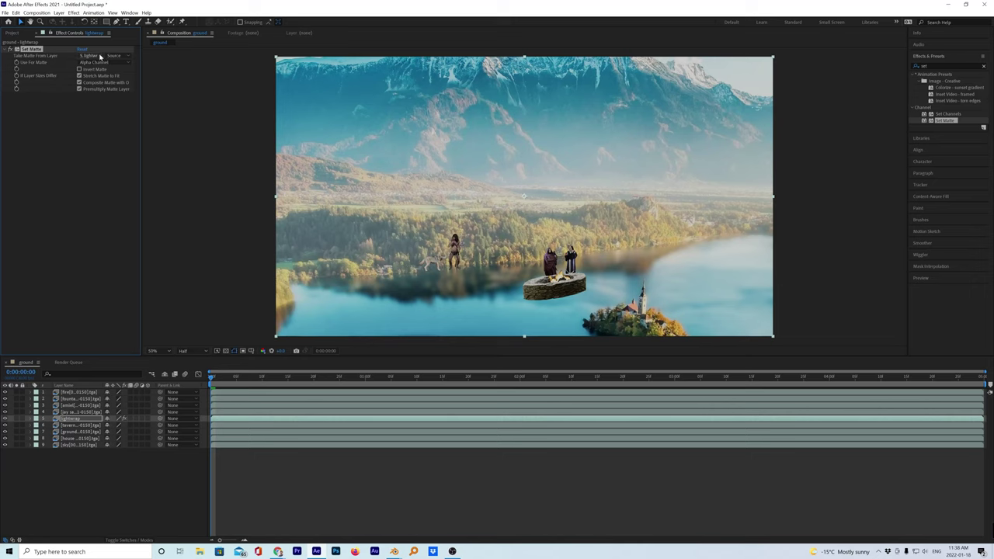
click(100, 57)
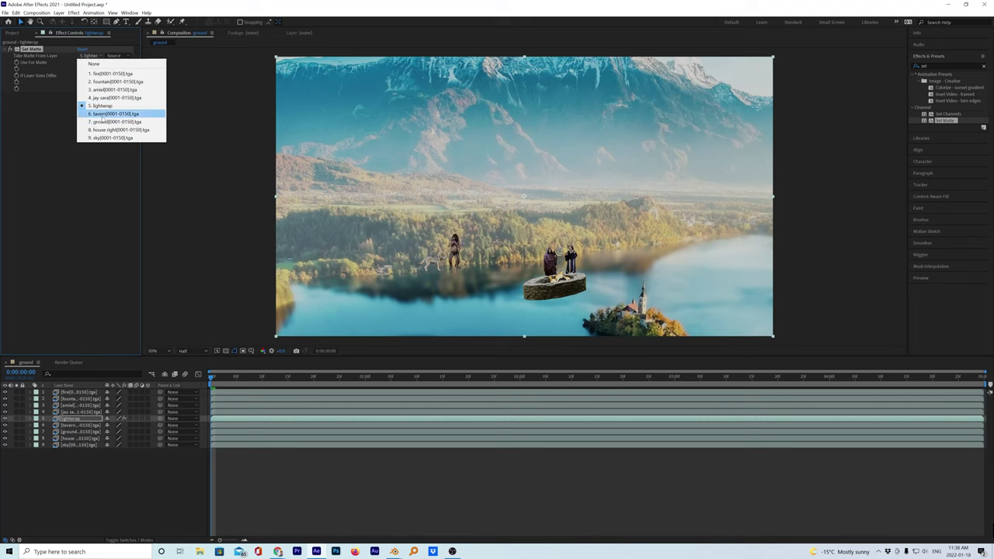
click(104, 113)
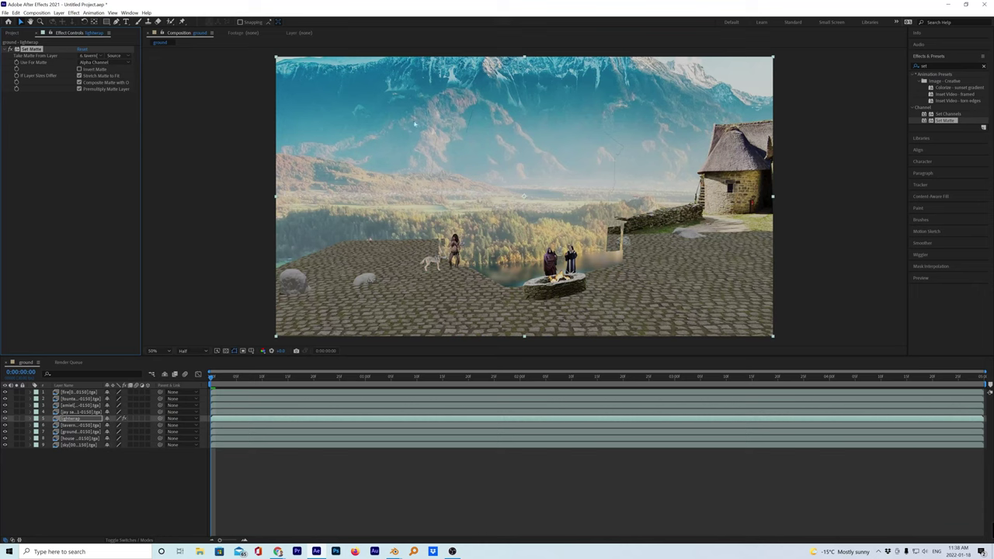
click(945, 67)
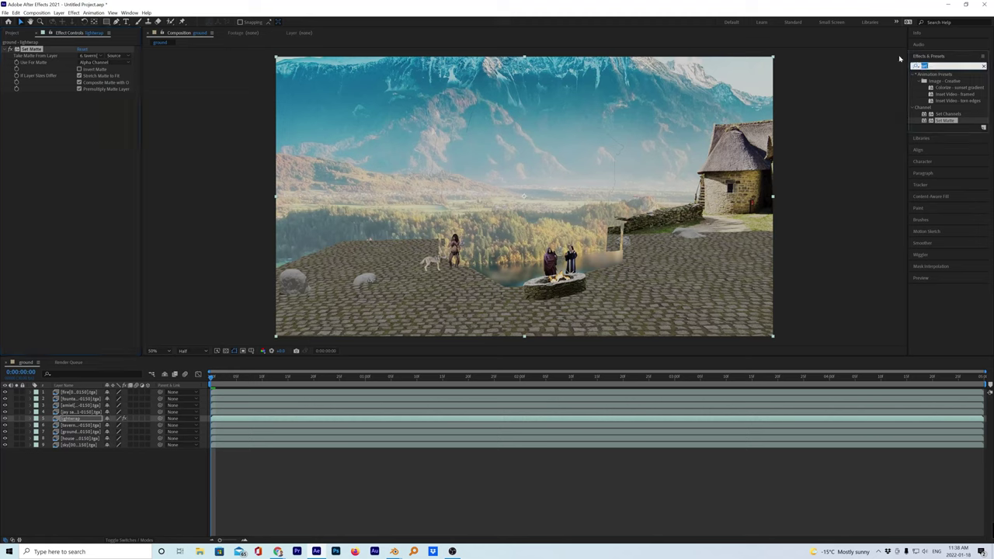
Add Fast Box Blur to lightwrap with a blur radius around 41, then duplicate Set Matte
text(fas)
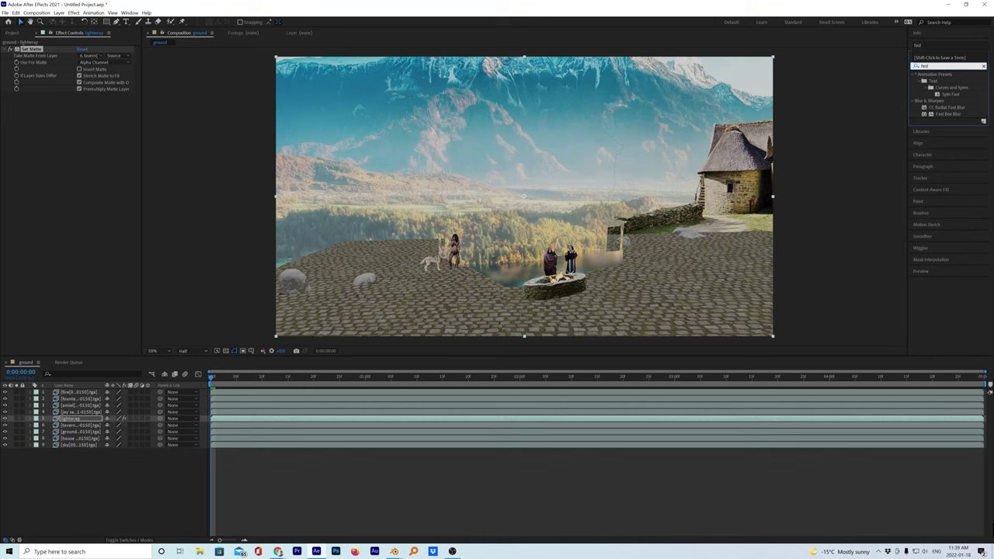
drag(940, 114, 99, 110)
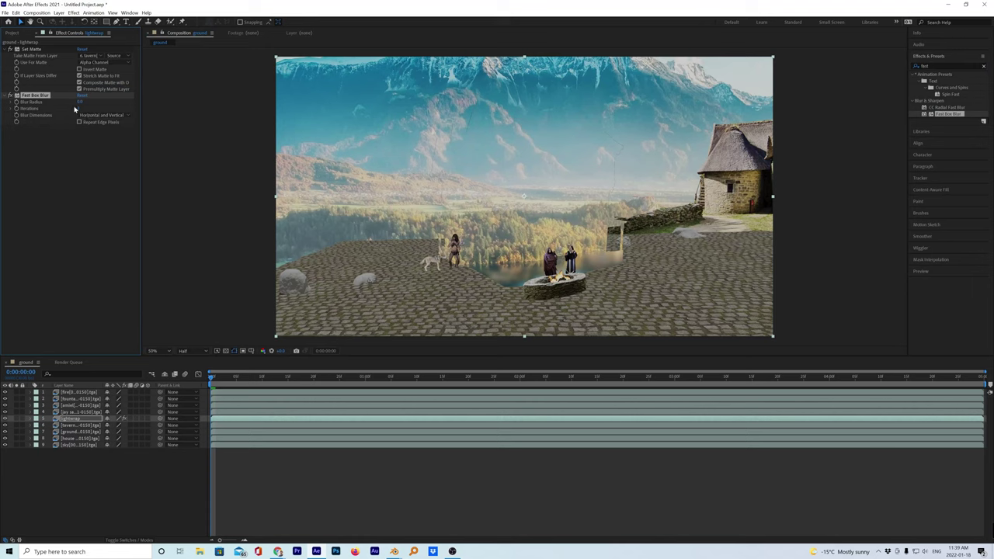
drag(81, 102, 95, 102)
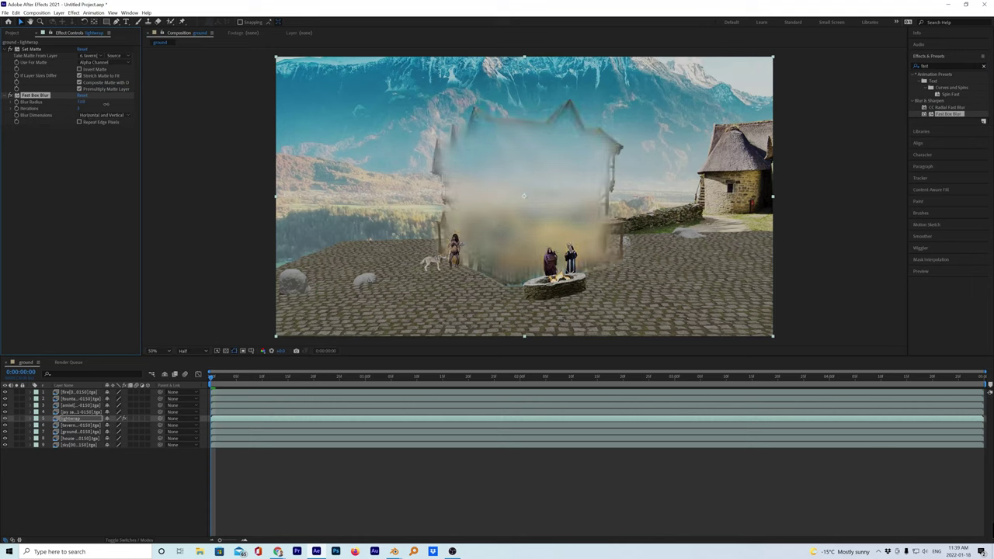
drag(103, 105, 103, 113)
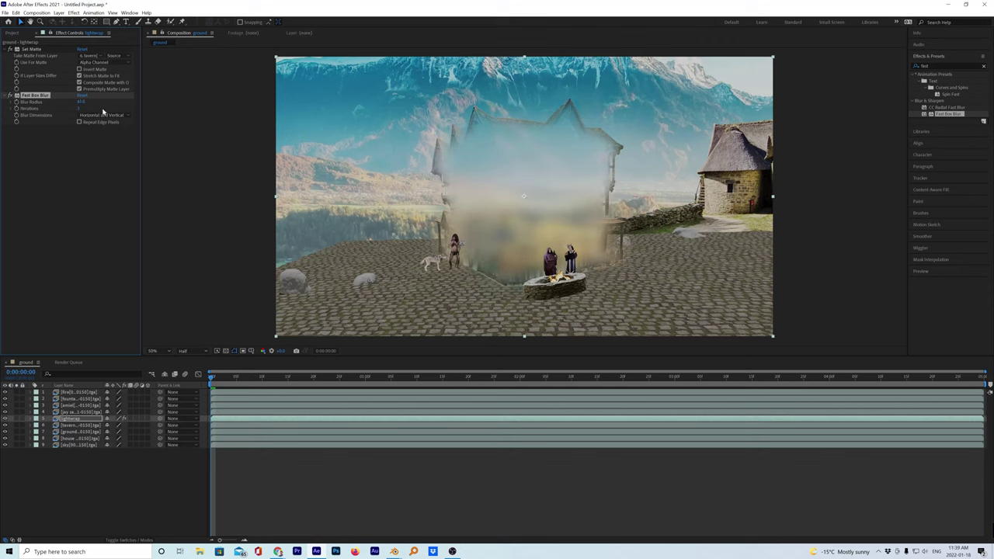
click(36, 49)
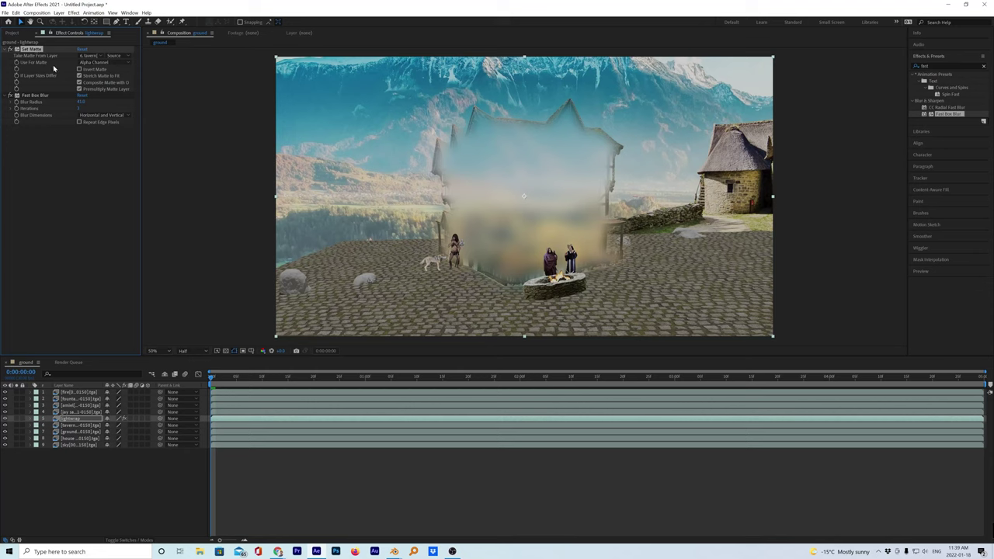
key(ctrl+d)
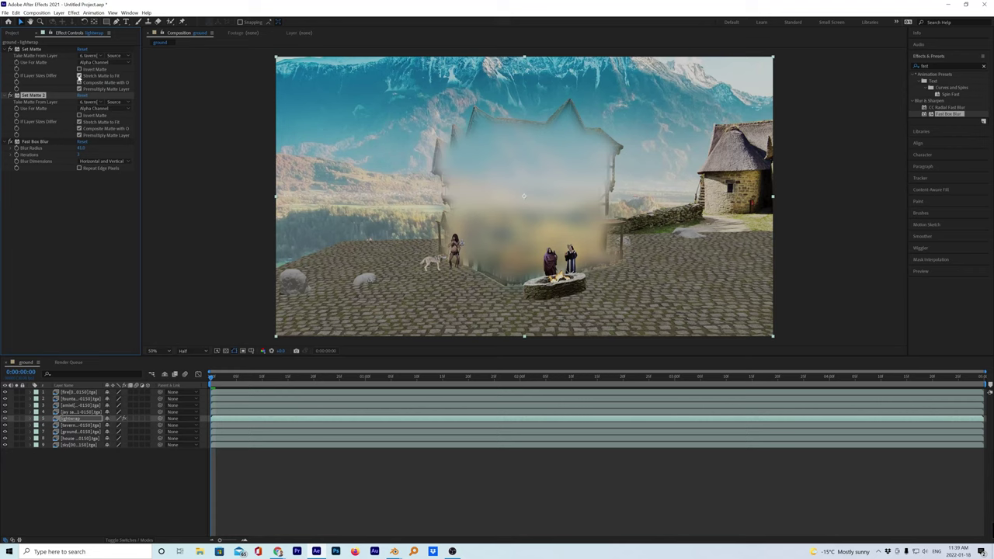
Move Set Matte 2 below Fast Box Blur, invert the first Set Matte, and lower the blur radius
drag(38, 98, 46, 177)
click(80, 69)
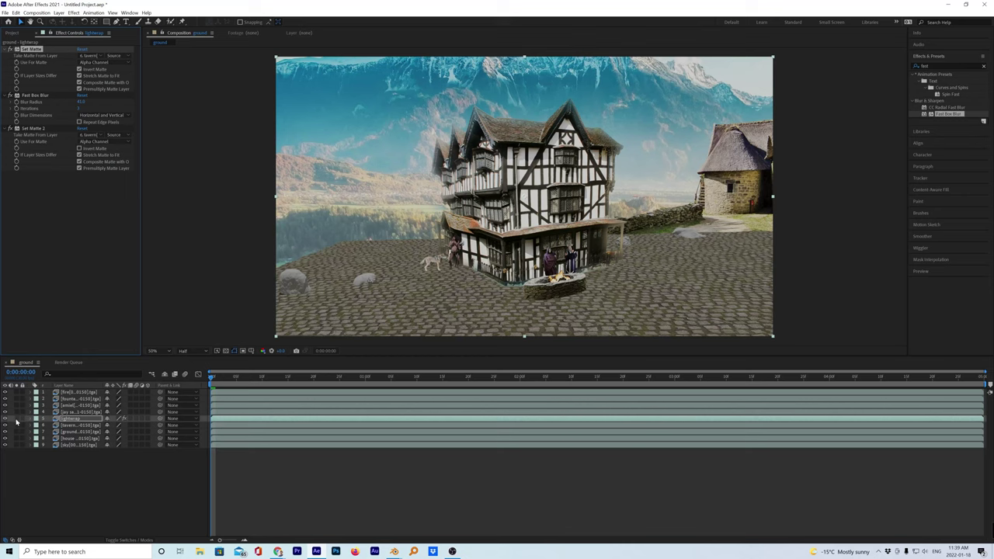
click(17, 419)
click(16, 419)
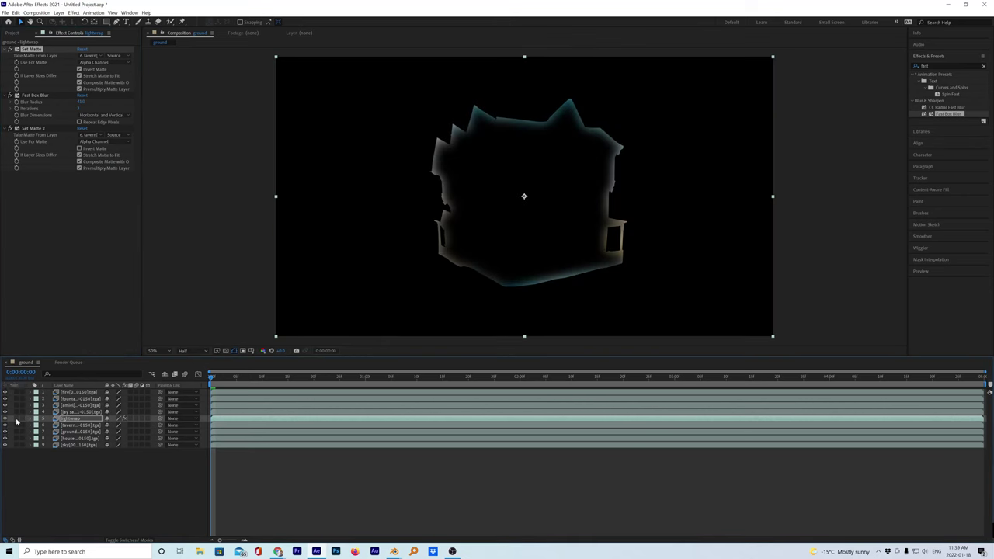
click(16, 419)
click(17, 420)
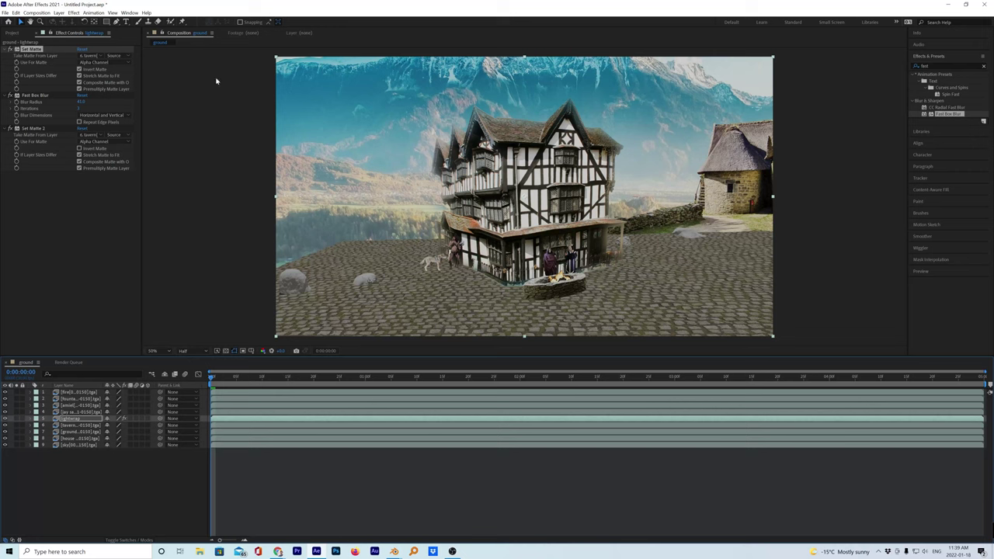
drag(81, 102, 78, 107)
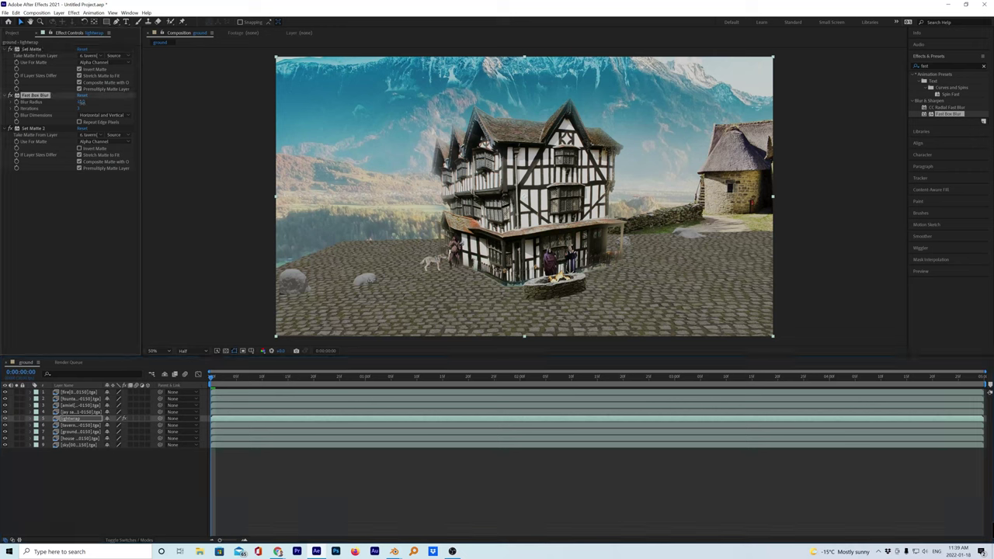
Fine-tune the Fast Box Blur radius, pick the Pen tool, and solo the lightwrap layer
drag(78, 107, 81, 103)
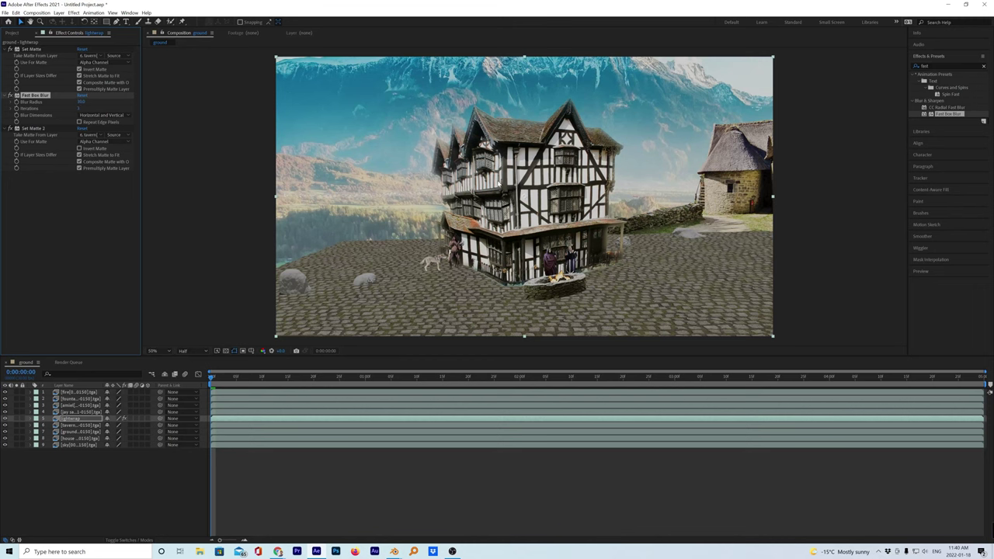
scroll(501, 184, up, 4)
scroll(501, 184, down, 4)
click(17, 420)
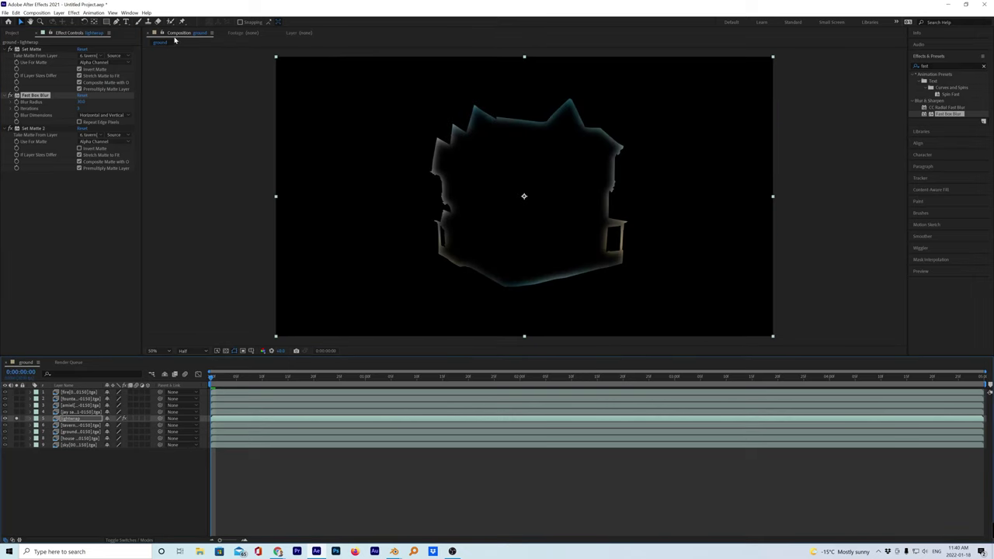
click(116, 21)
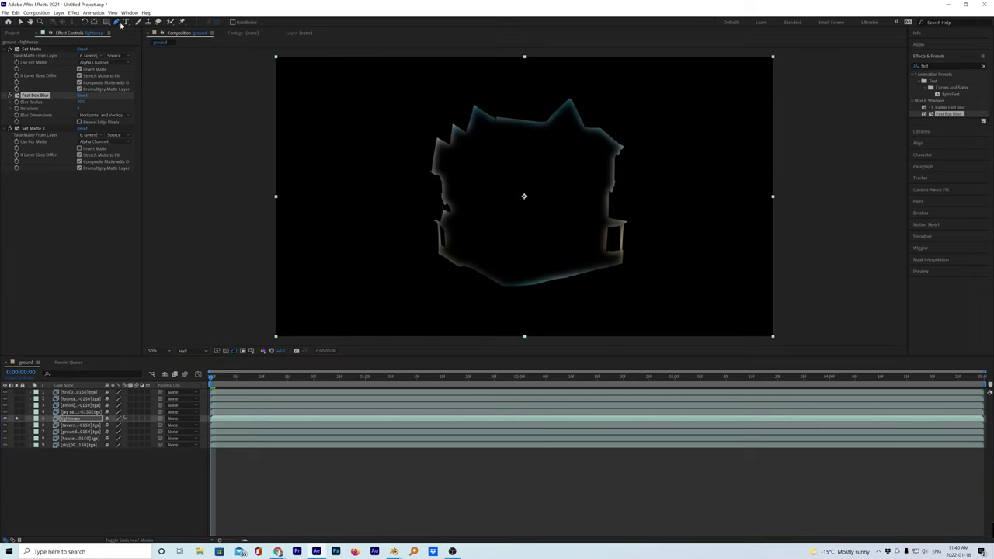
click(16, 419)
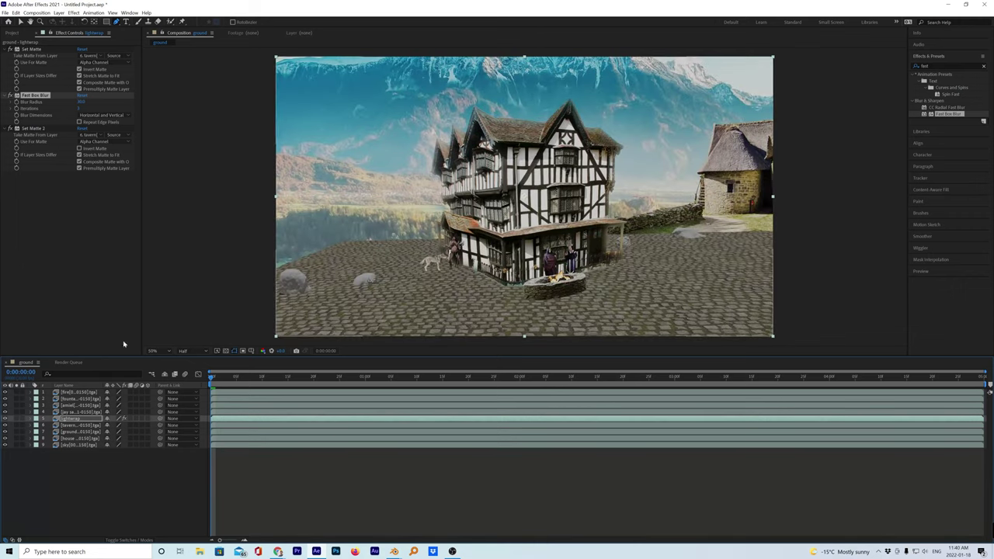
click(16, 419)
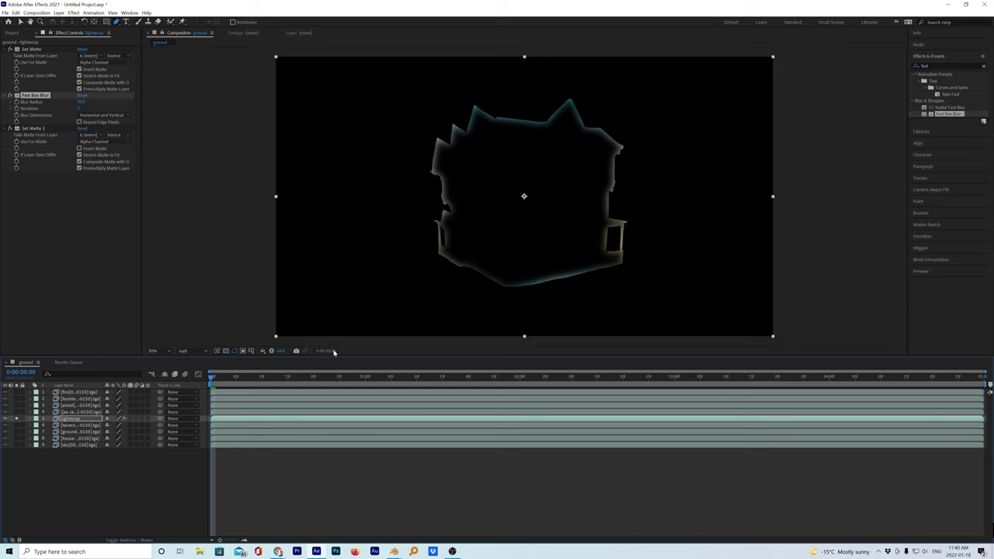
Draw a closed Pen mask around the house's base on the lightwrap layer
click(433, 241)
click(635, 243)
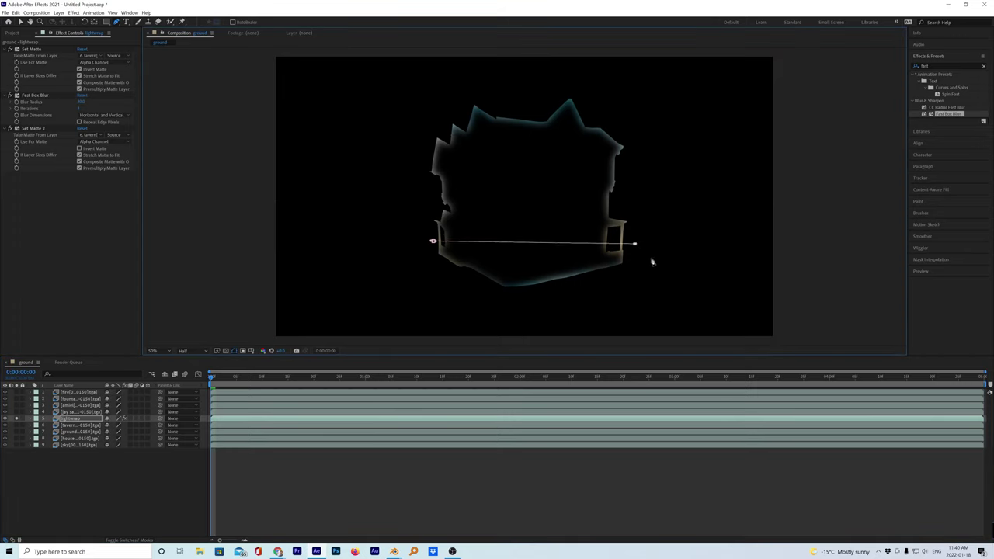
drag(641, 280, 618, 314)
click(484, 320)
click(410, 265)
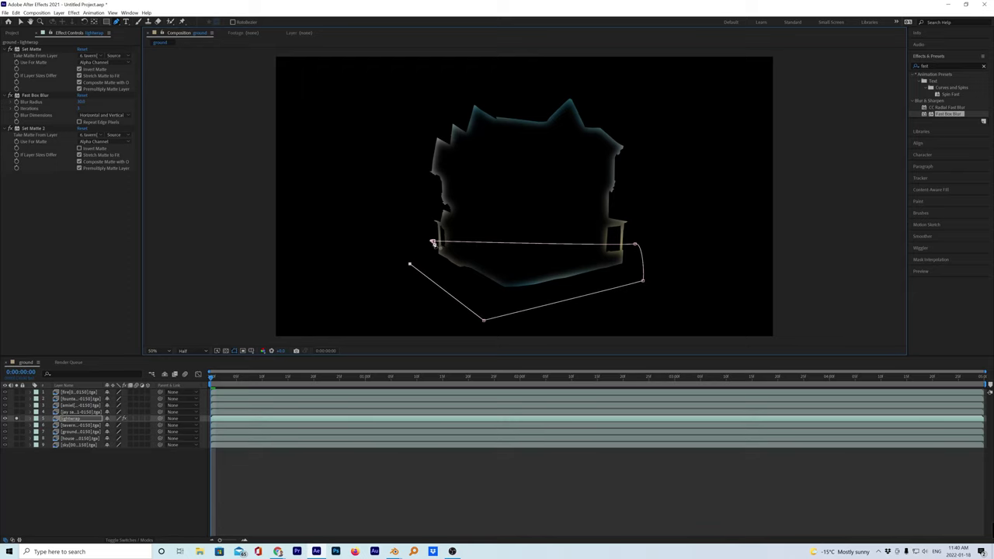
click(434, 242)
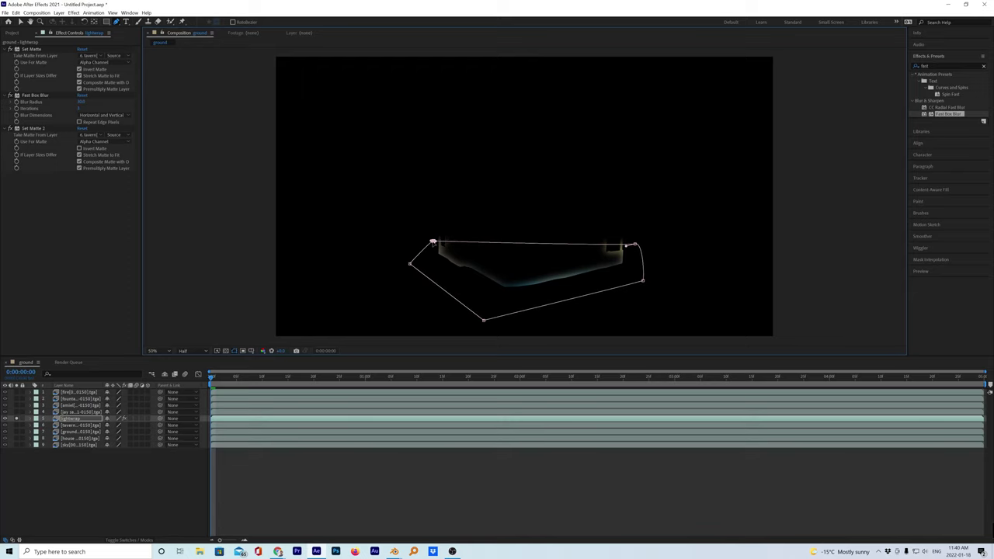
Invert Mask 1, increase its feather, then deselect and unsolo the lightwrap layer
click(31, 419)
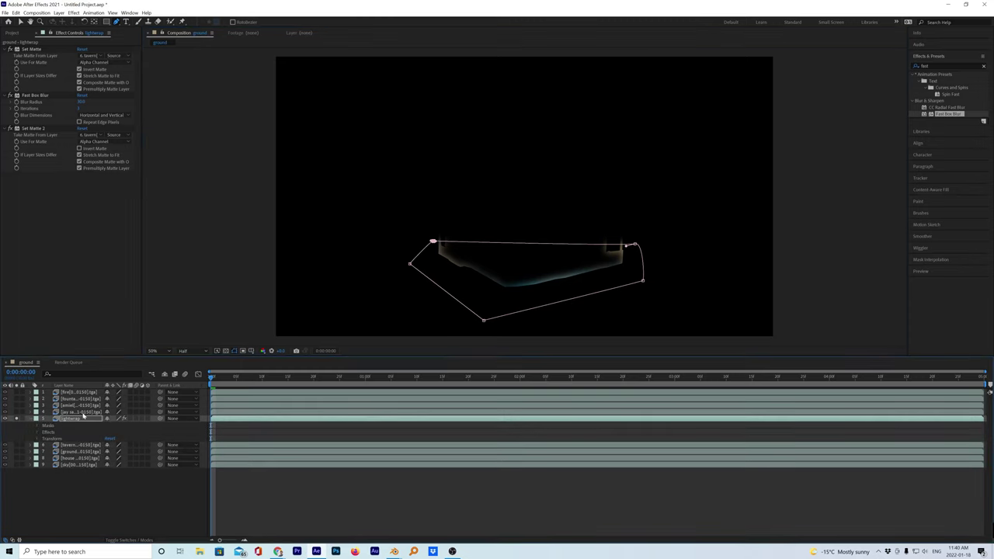
click(38, 426)
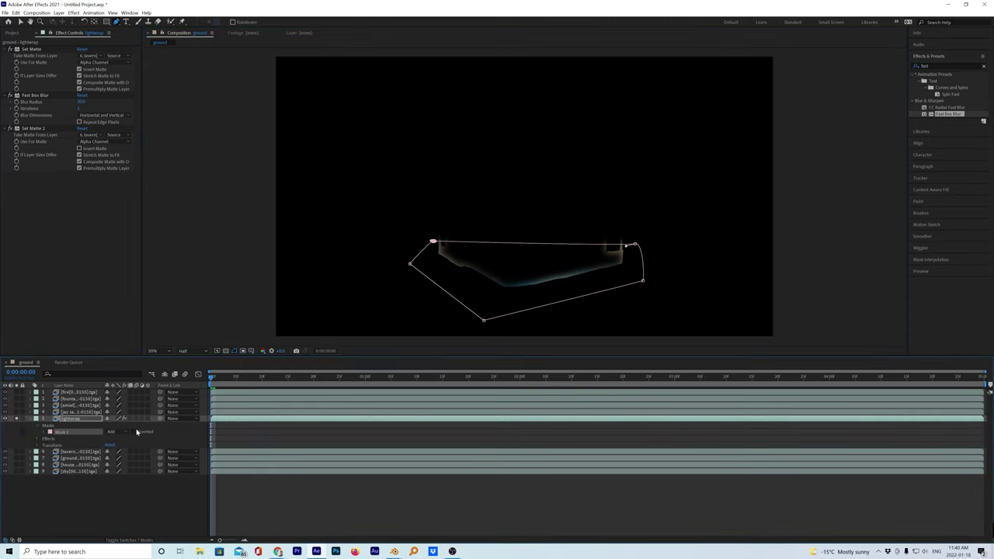
click(133, 431)
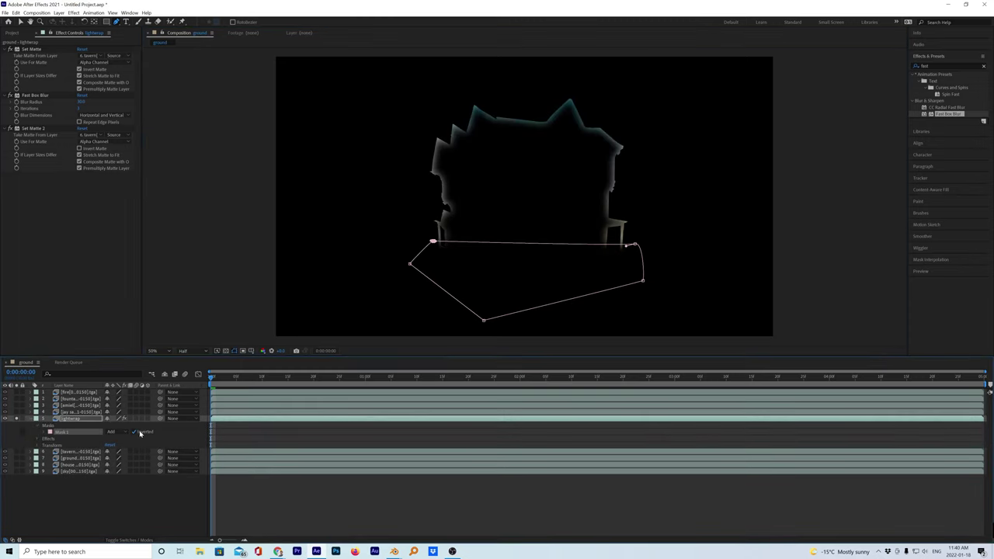
click(46, 431)
drag(104, 448, 257, 440)
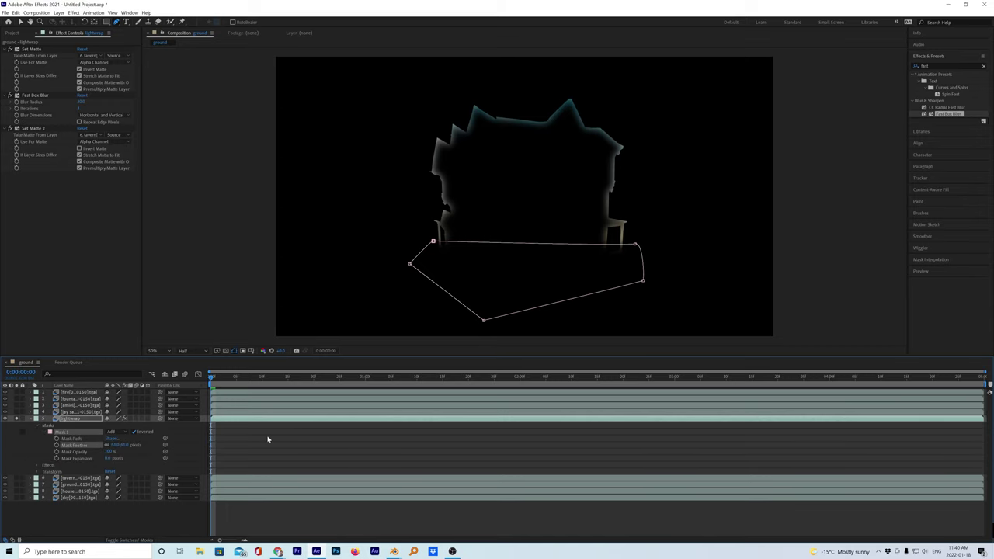
key(F2)
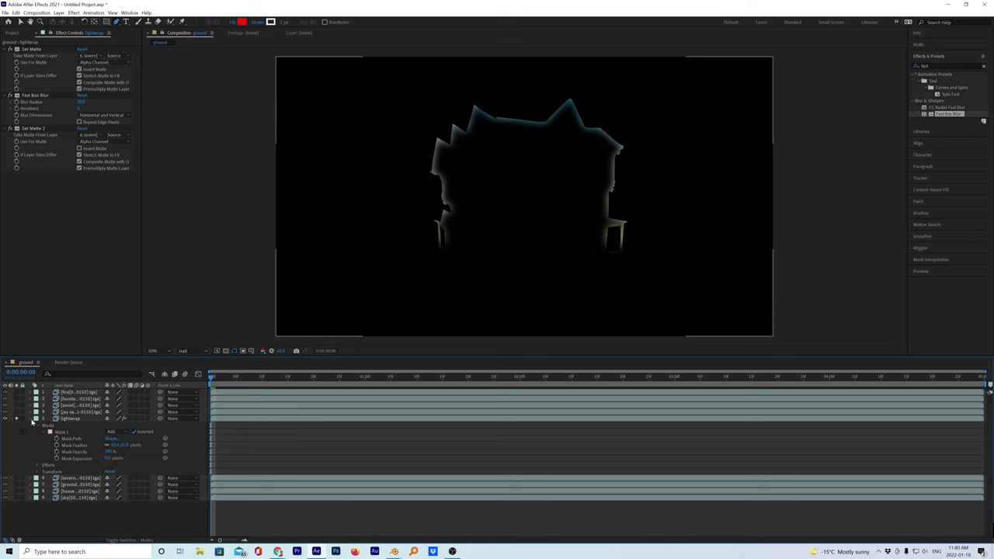
click(17, 420)
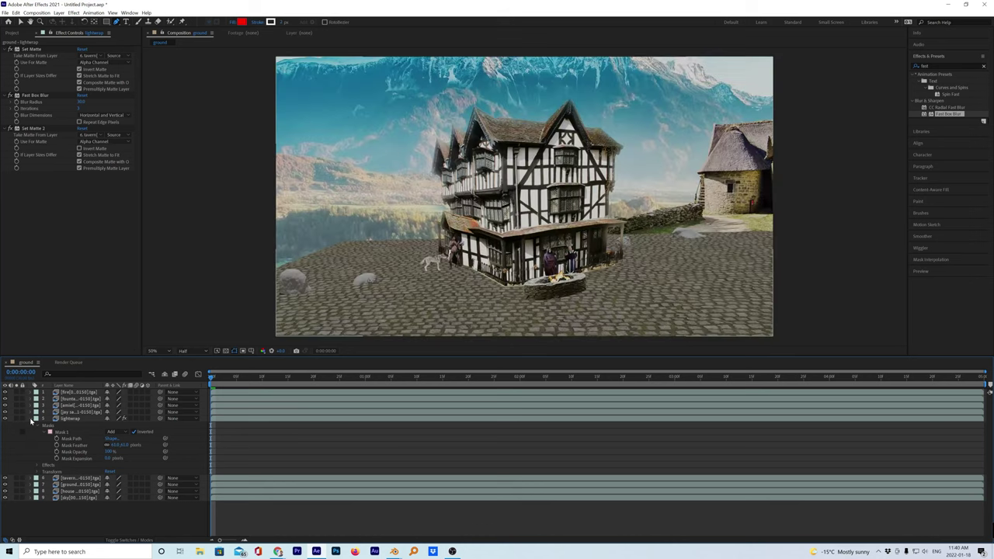
click(31, 420)
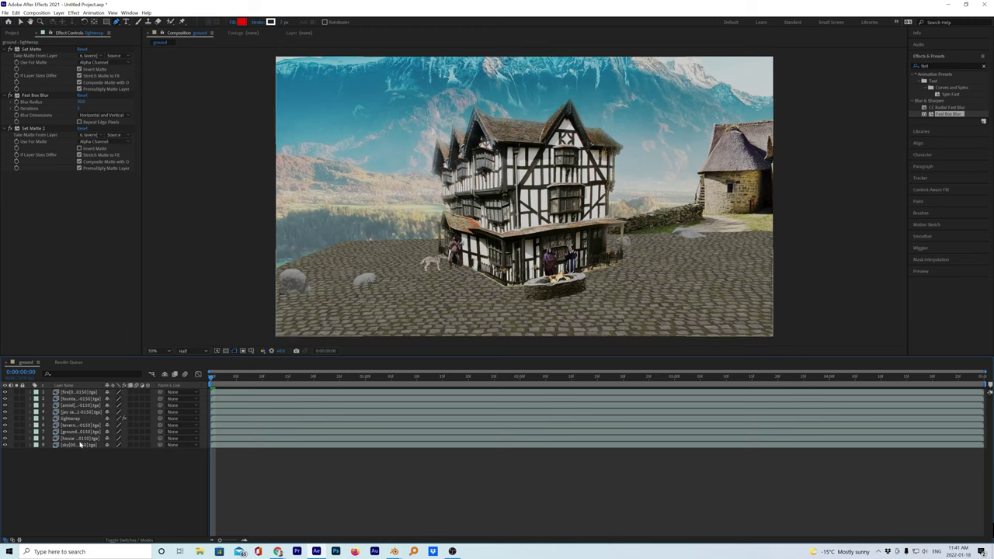
Duplicate the sky layer, rename the copy 'lightwrap house', and place it above the house layer
click(77, 440)
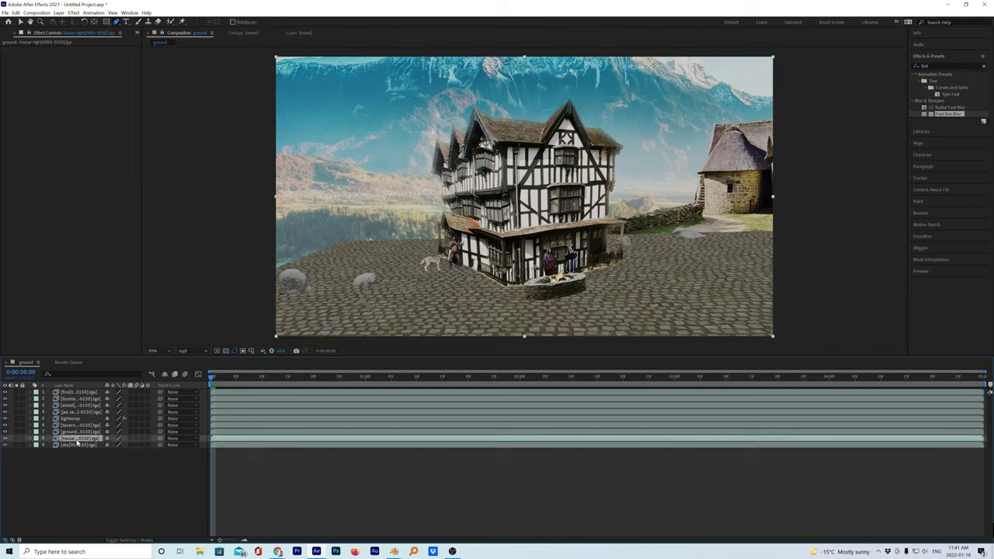
click(68, 446)
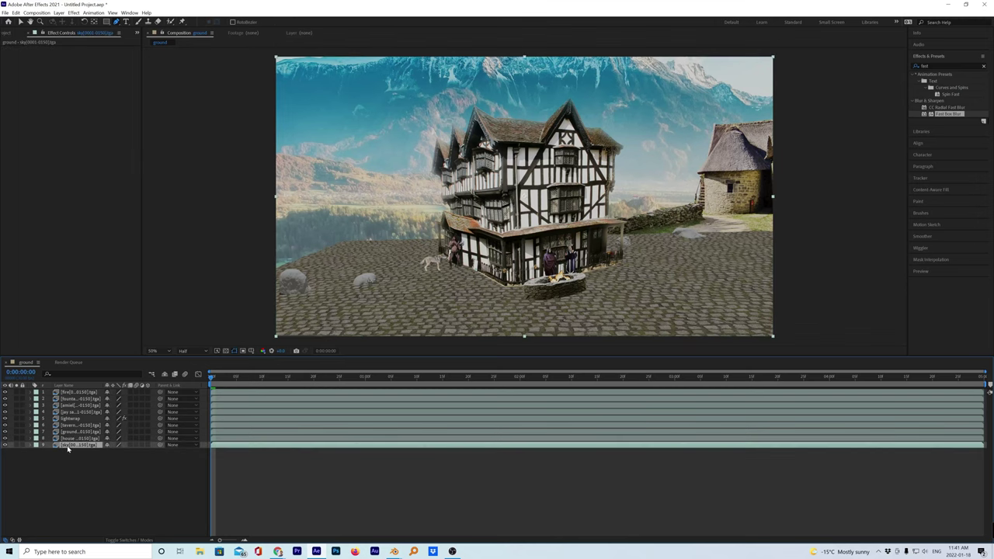
key(ctrl+d)
key(Return)
text(se)
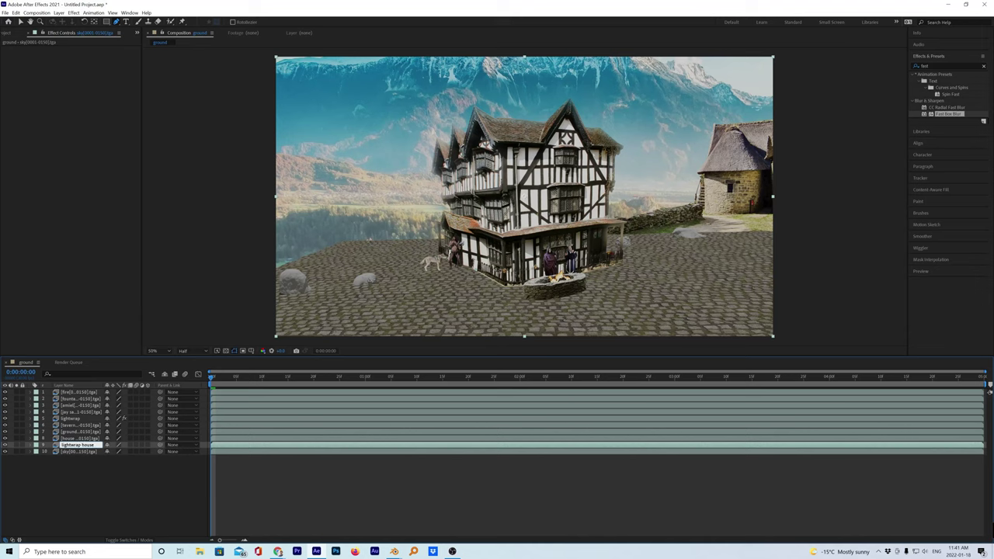
key(Return)
drag(71, 446, 81, 439)
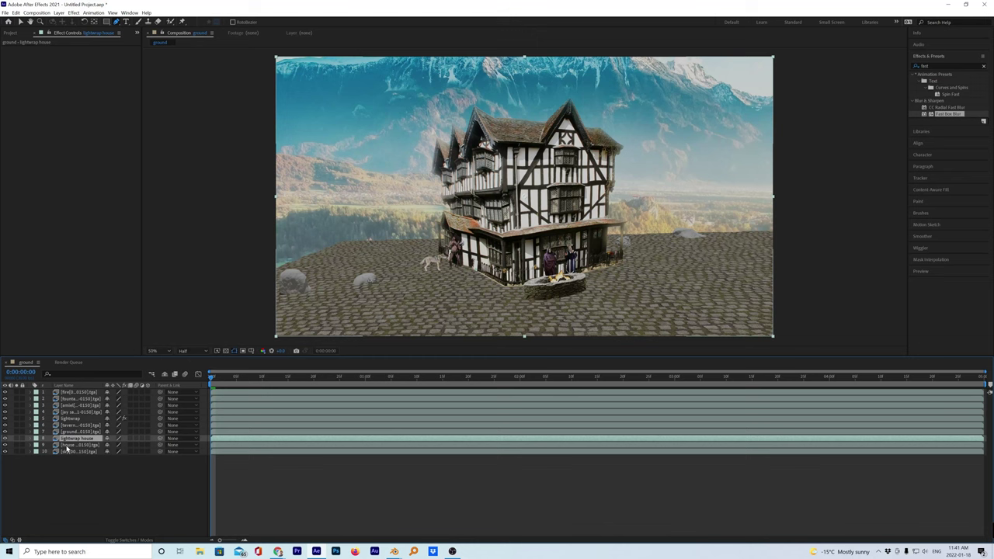
click(71, 418)
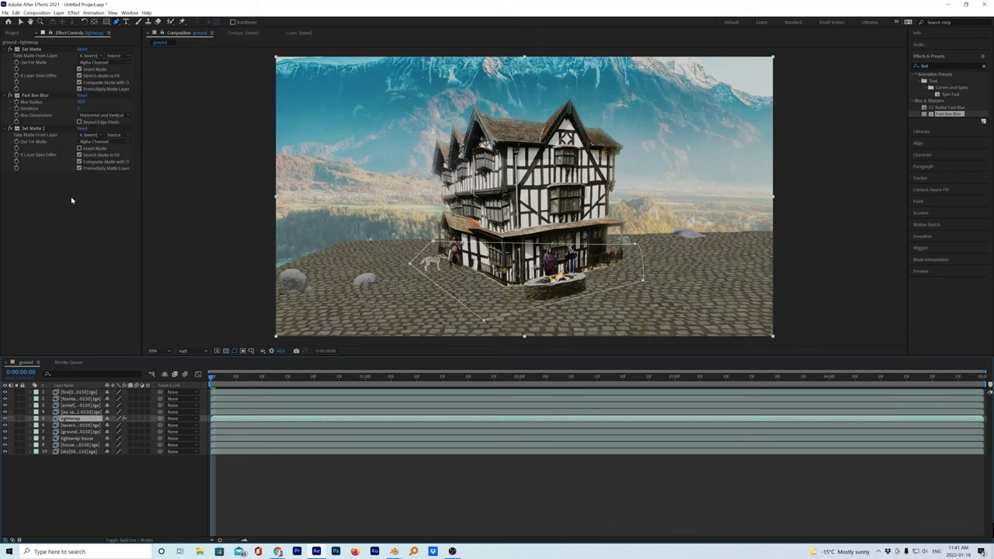
Copy Set Matte, Fast Box Blur and Set Matte 2 from lightwrap and paste them onto lightwrap house
click(35, 49)
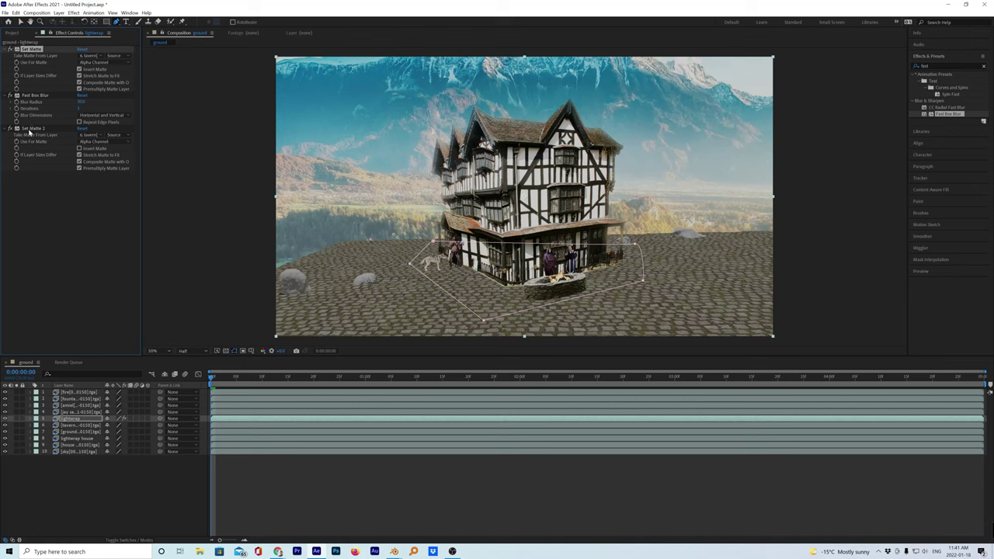
shift+click(33, 128)
click(16, 13)
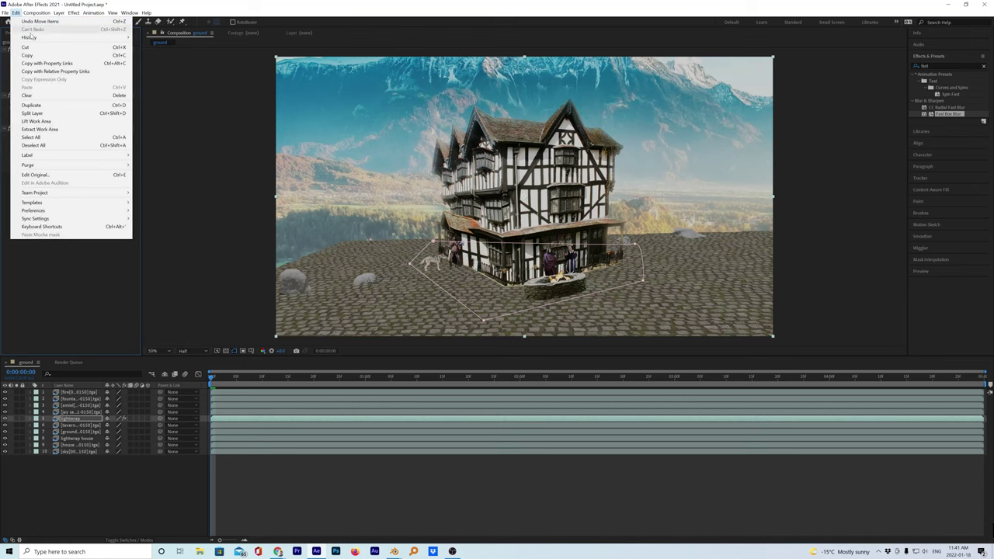
click(34, 56)
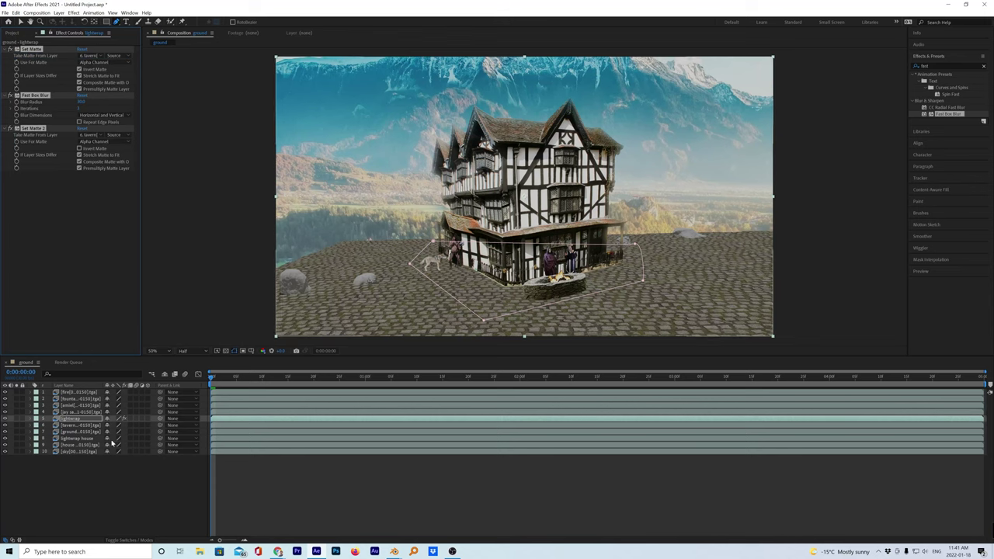
click(76, 439)
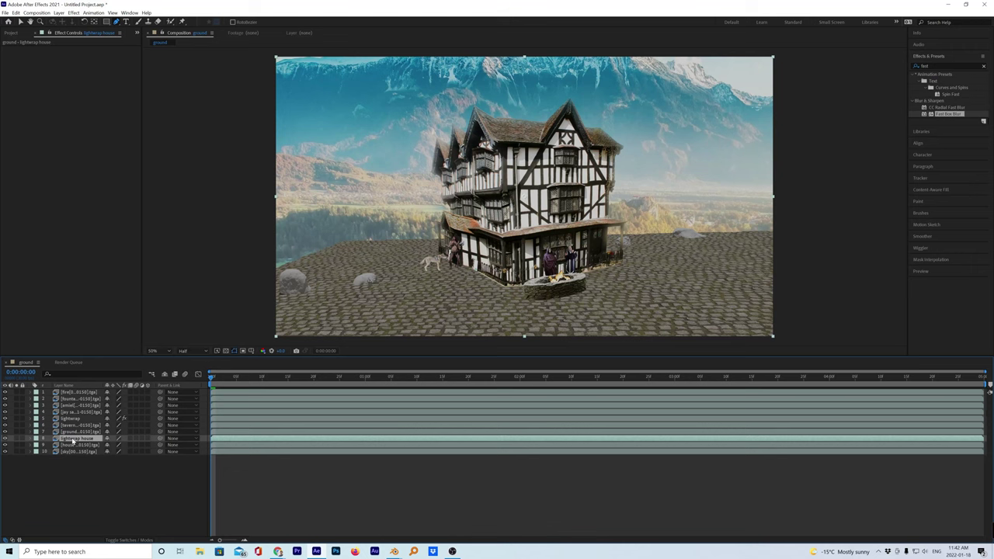
key(ctrl+v)
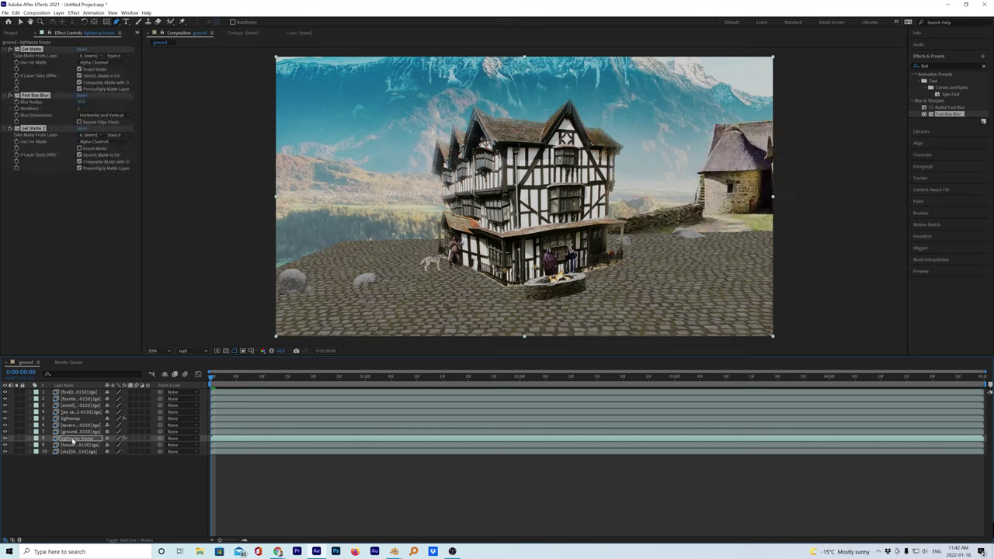
click(73, 440)
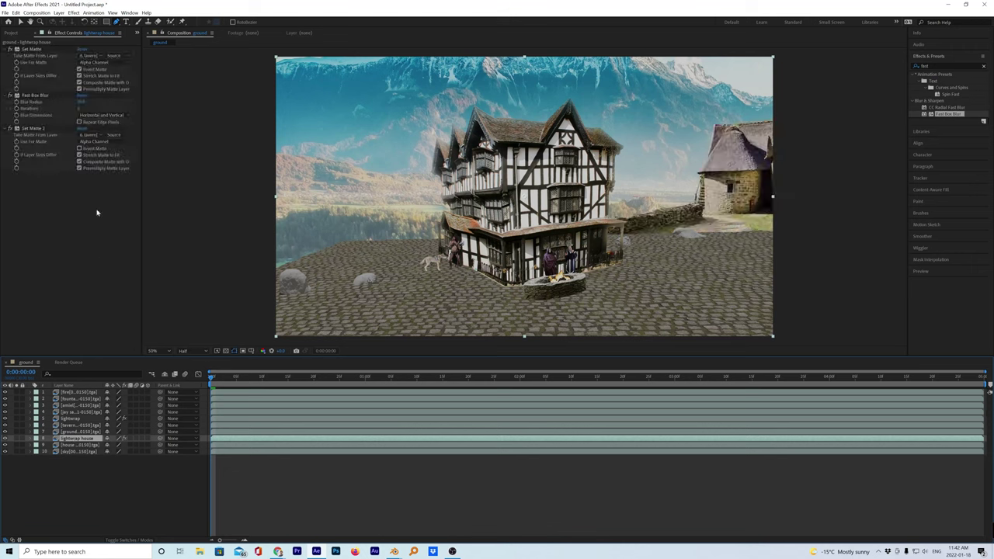
click(101, 56)
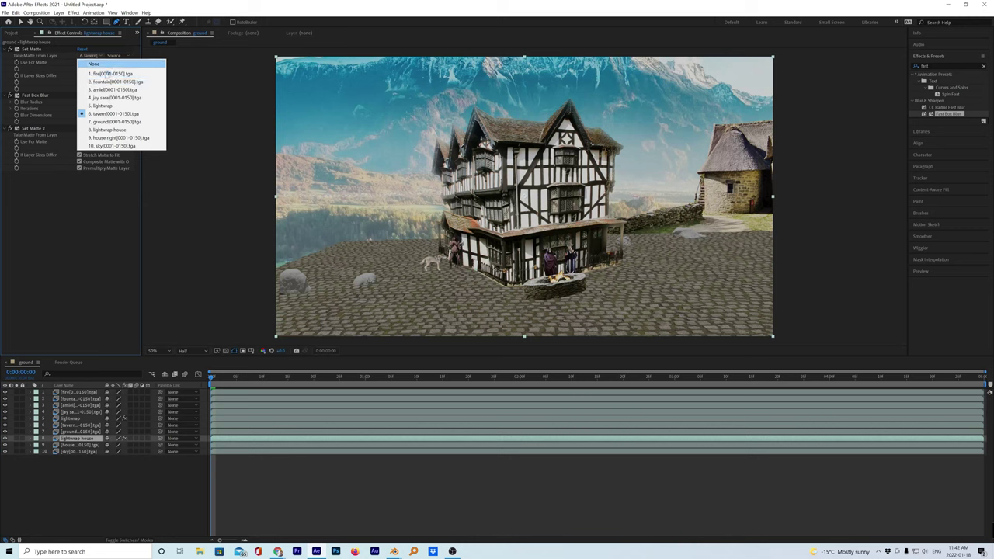
Point both Set Matte effects on lightwrap house to '9. house right' and solo the layer
click(116, 137)
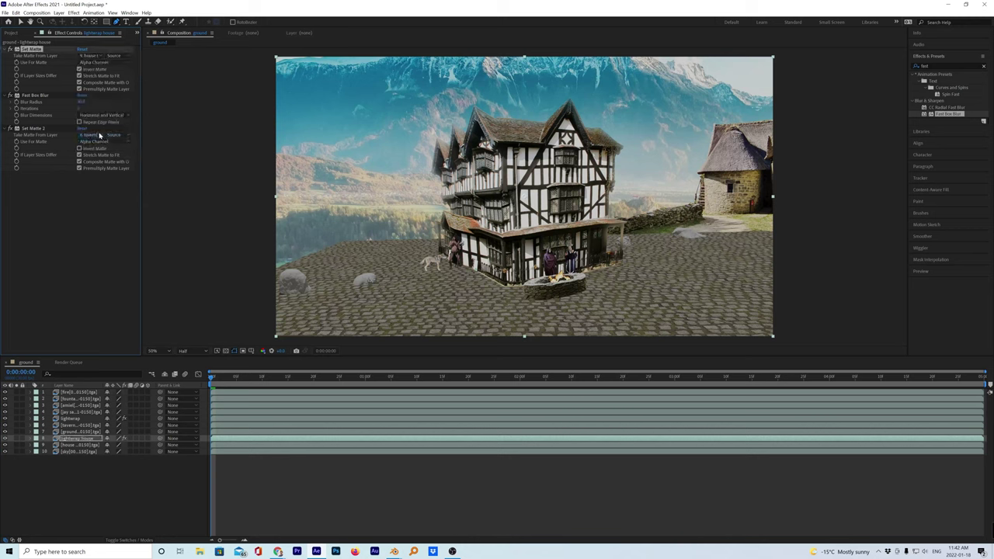
click(99, 135)
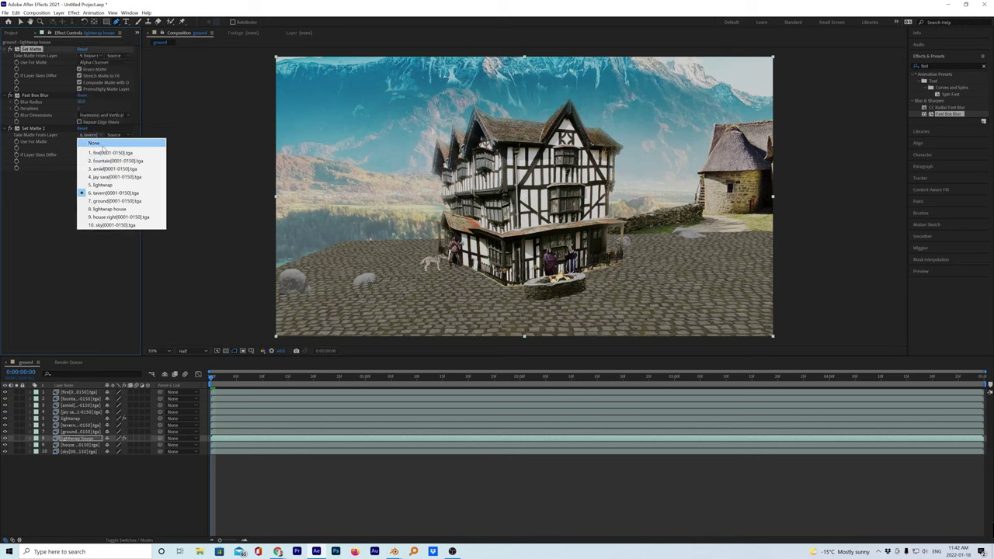
click(97, 217)
click(97, 191)
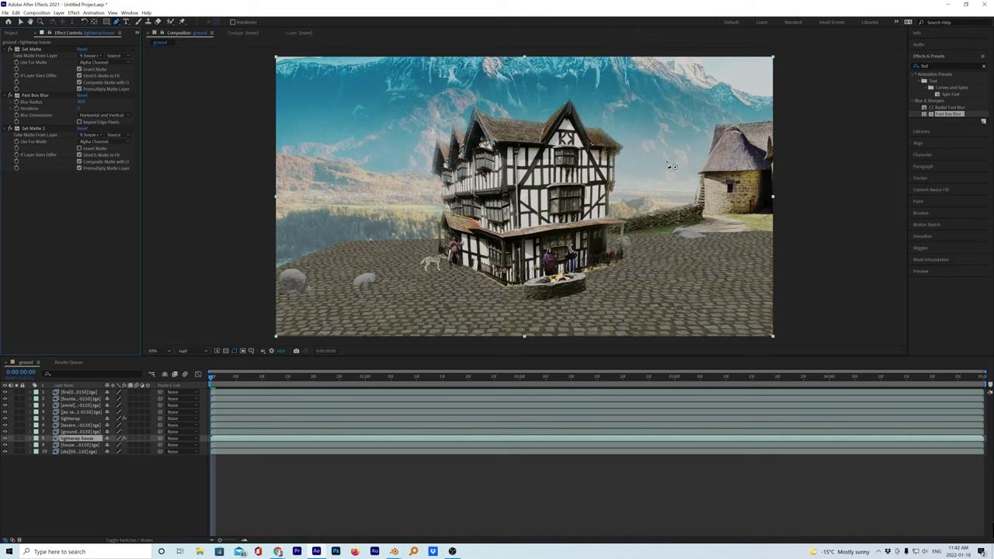
click(116, 55)
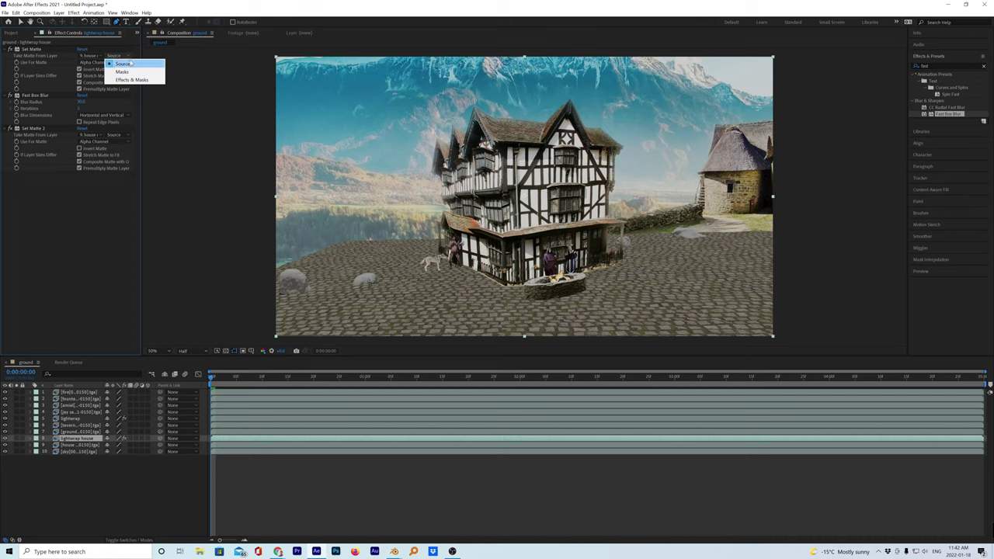
click(130, 53)
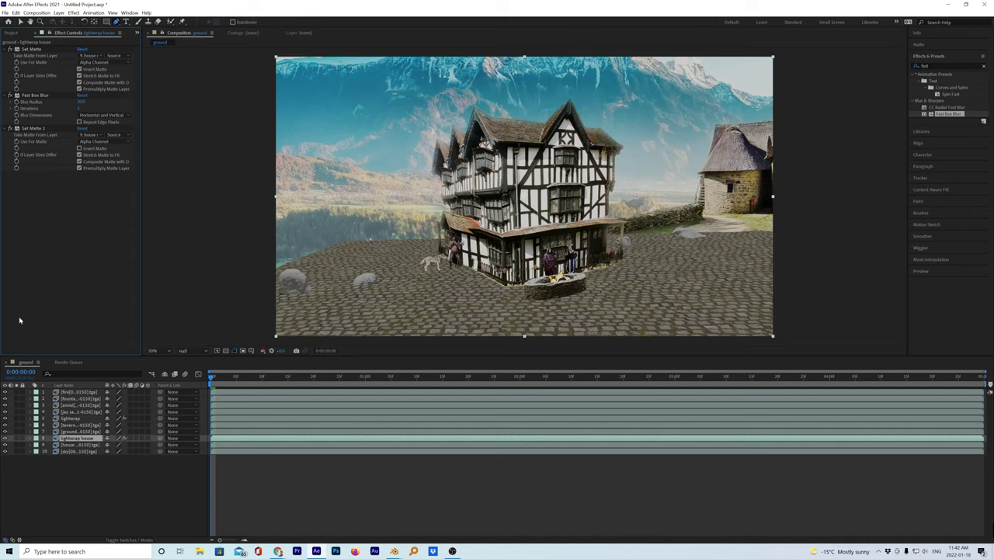
click(17, 438)
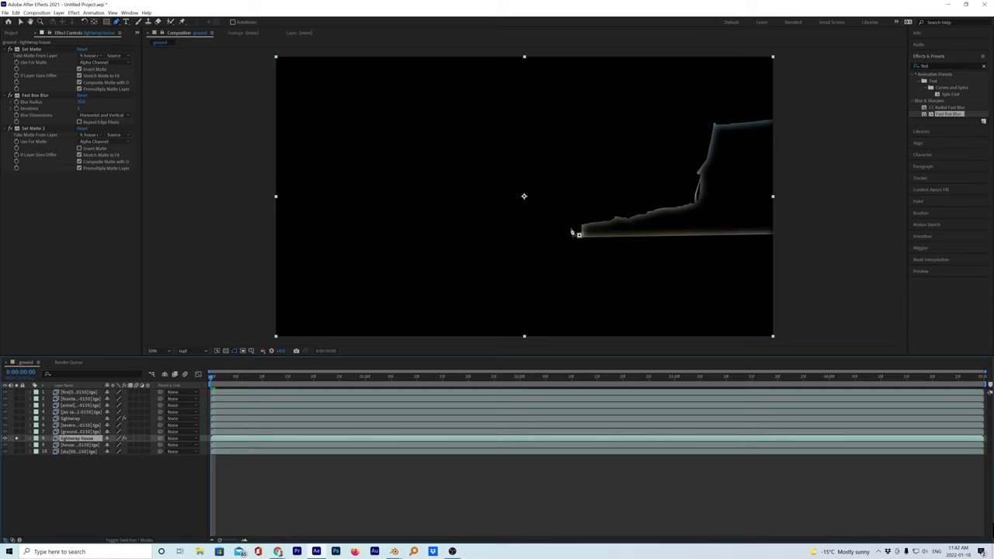
click(571, 228)
Finish a closed Pen mask around the glow along the cottage's right ground edge
click(795, 217)
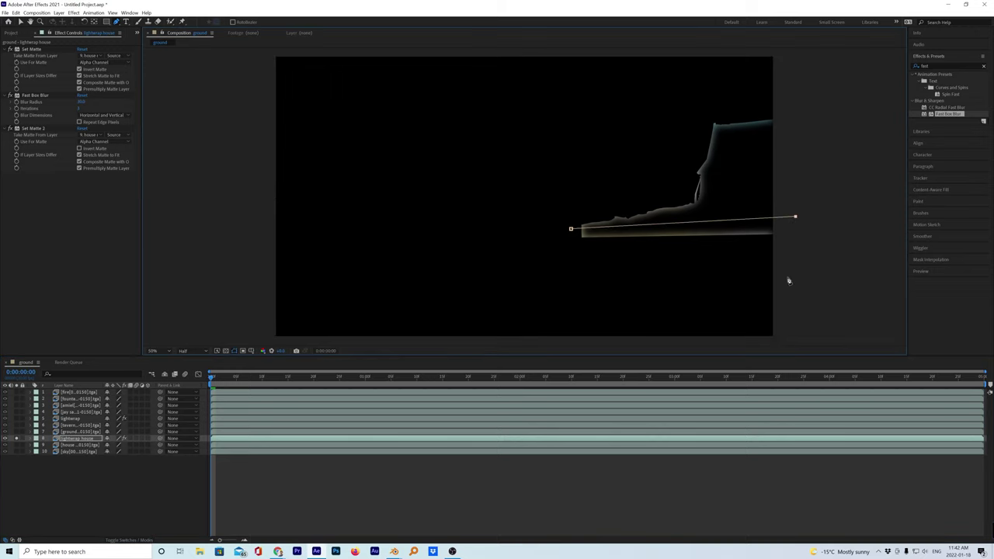
drag(789, 257, 739, 262)
click(569, 249)
click(570, 229)
Set Mask 1 on lightwrap house to Subtract and turn Solo off
click(30, 441)
click(30, 440)
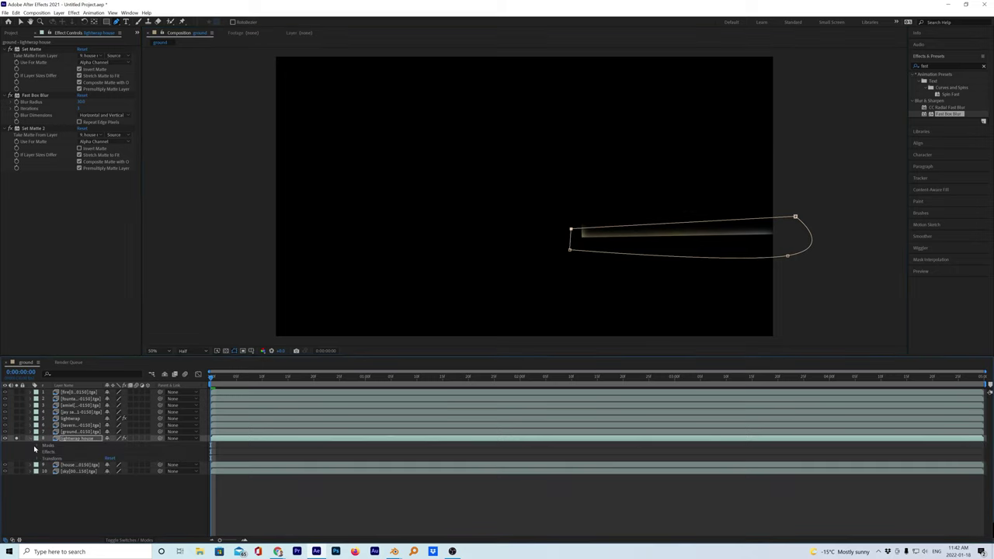
click(35, 446)
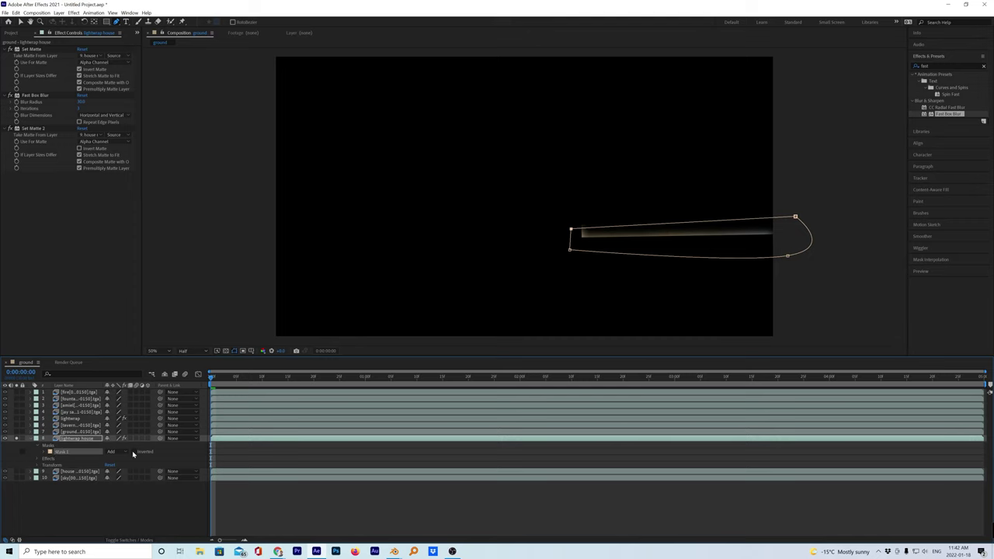
click(122, 453)
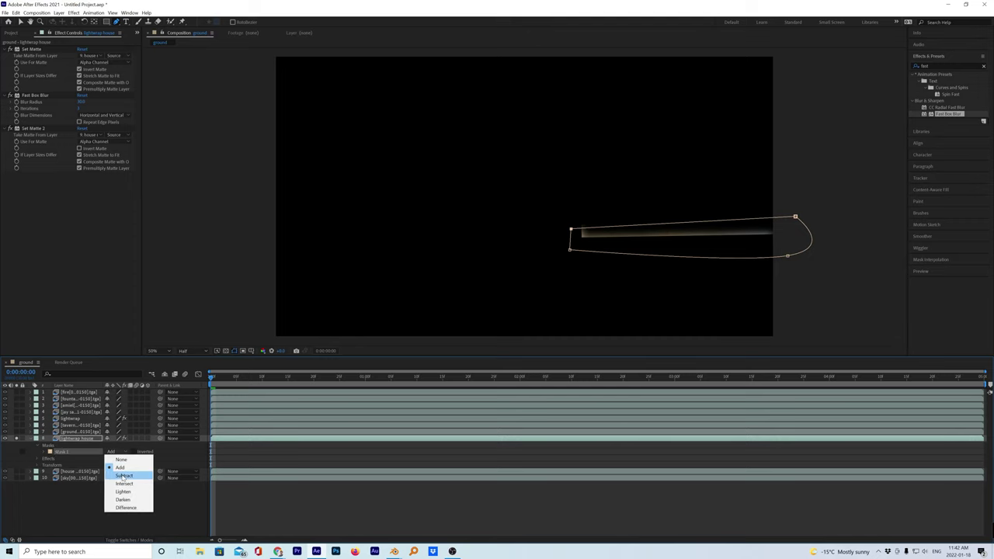
click(122, 477)
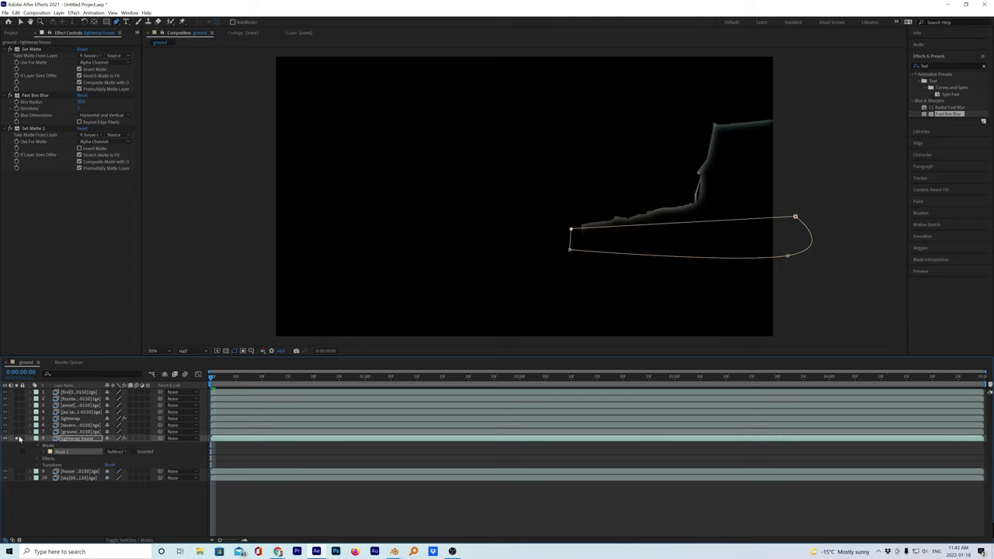
click(17, 440)
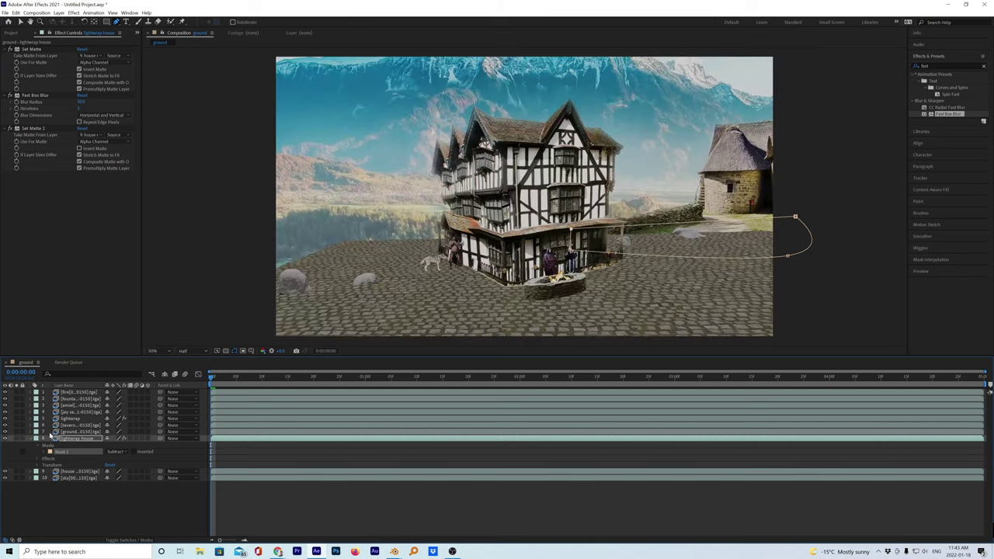
click(441, 479)
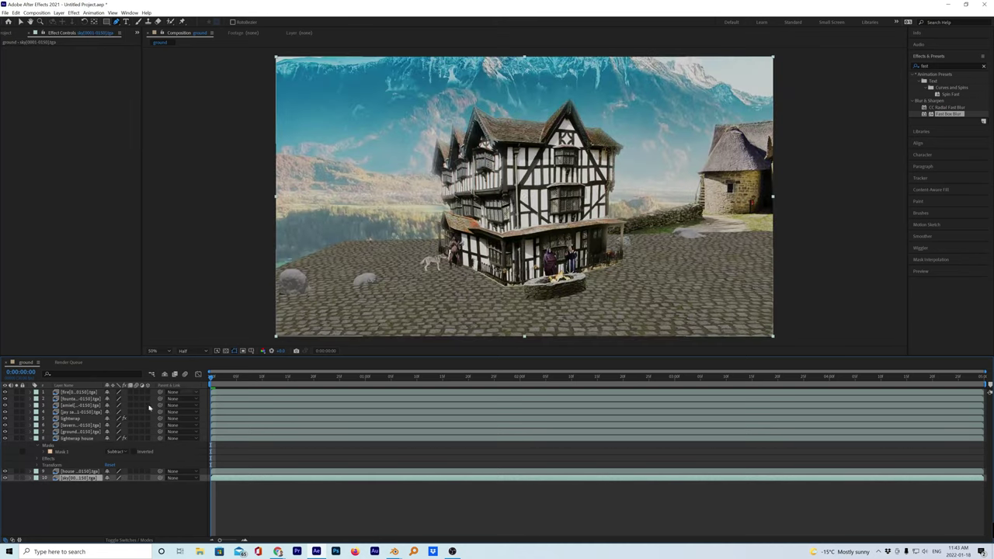
At 100% zoom on the thatched cottage, solo the lightwrap house layer, raise its Fast Box Blur radius, then unsolo it
click(57, 438)
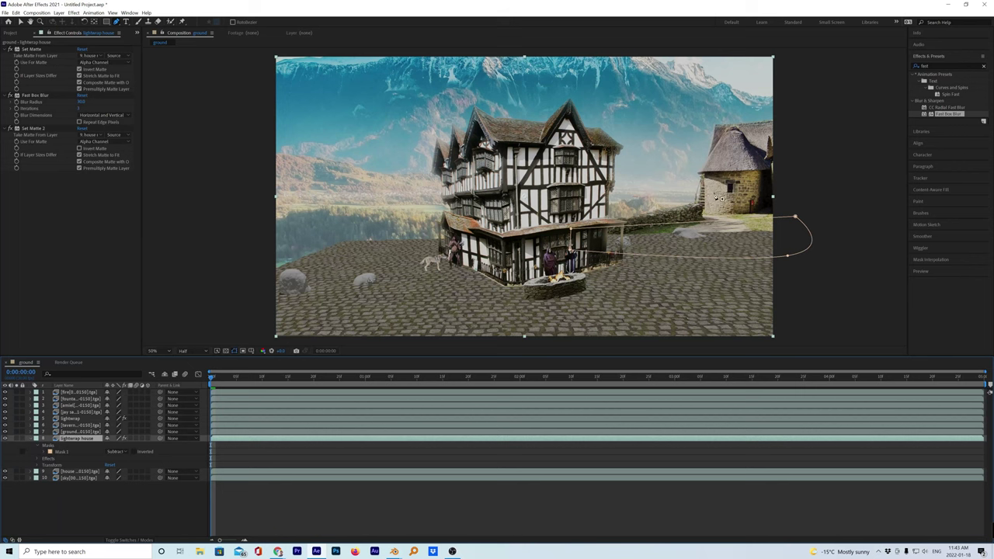
key(period)
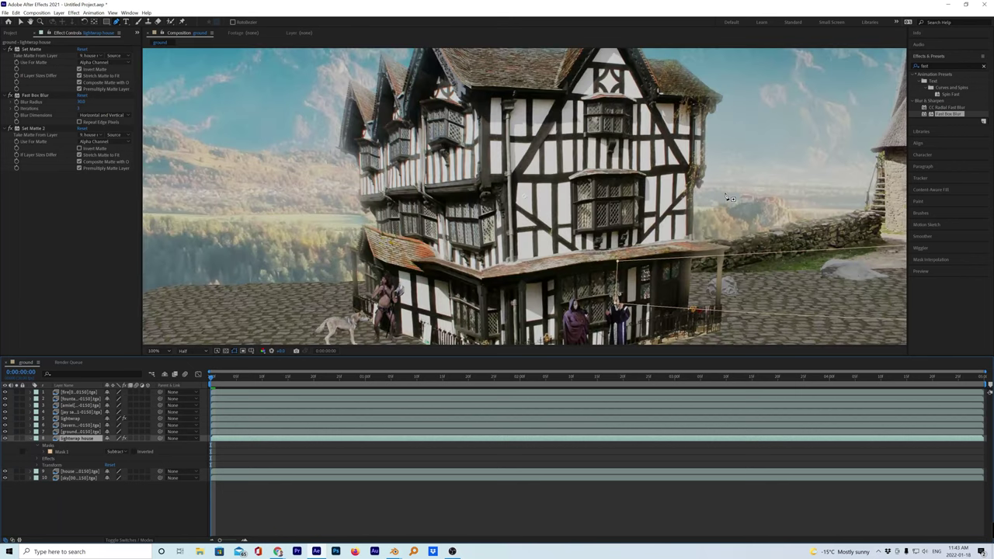
drag(823, 132, 301, 162)
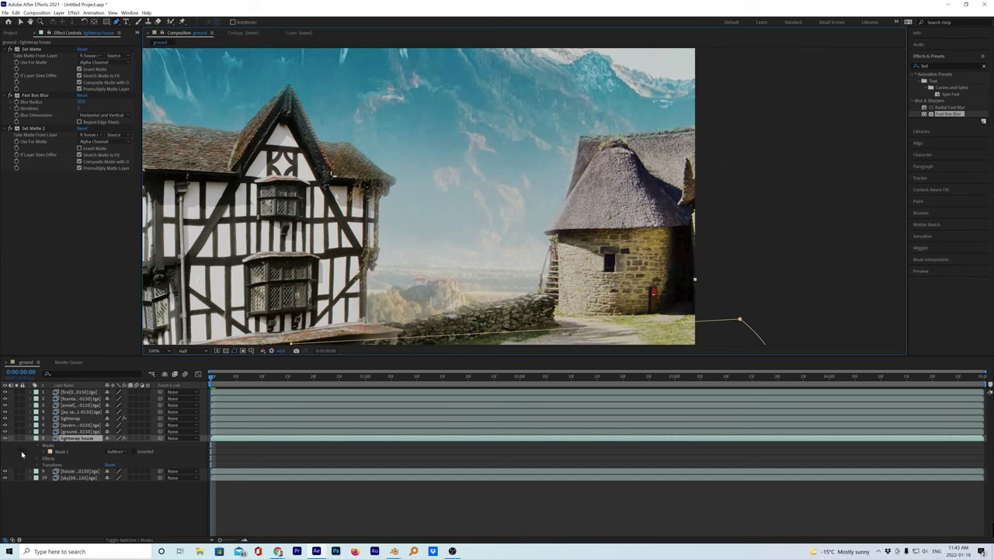
click(18, 440)
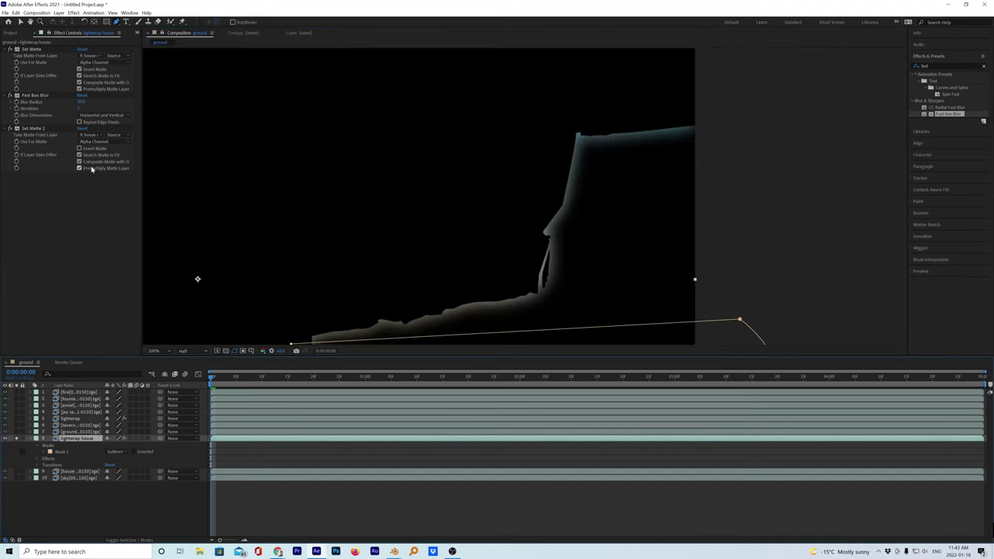
drag(82, 102, 94, 102)
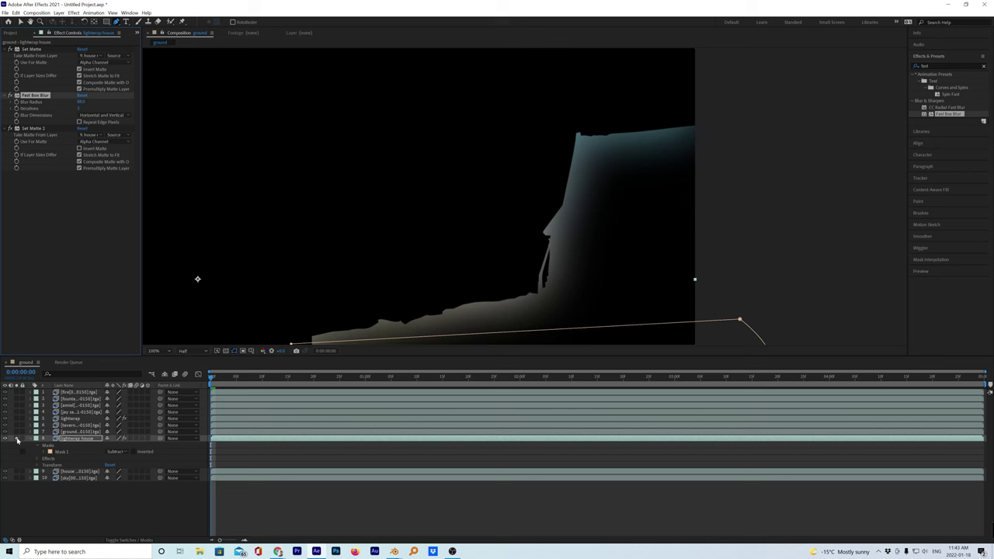
click(18, 440)
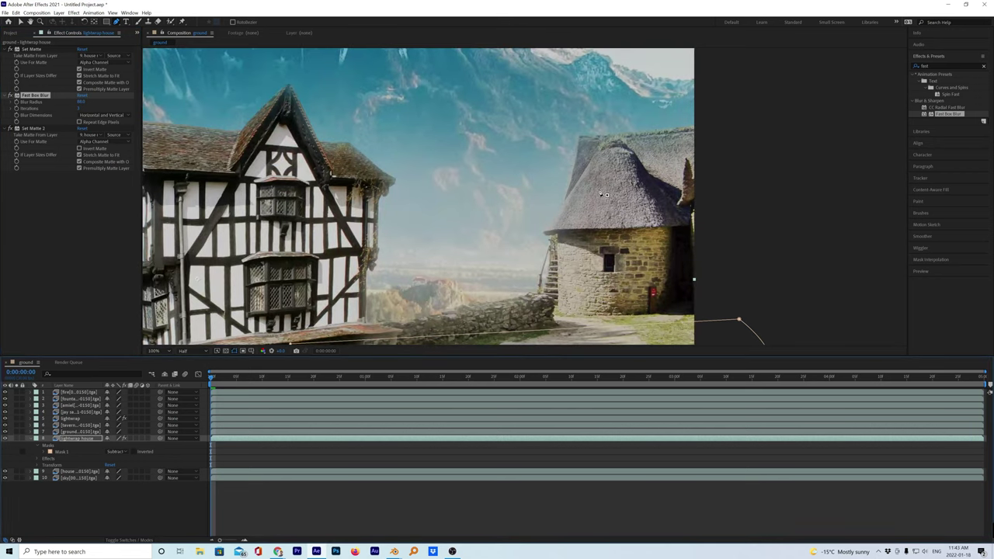
Solo and unsolo the lightwrap house layer again, then pan the composition view up and right
scroll(508, 236, down, 2)
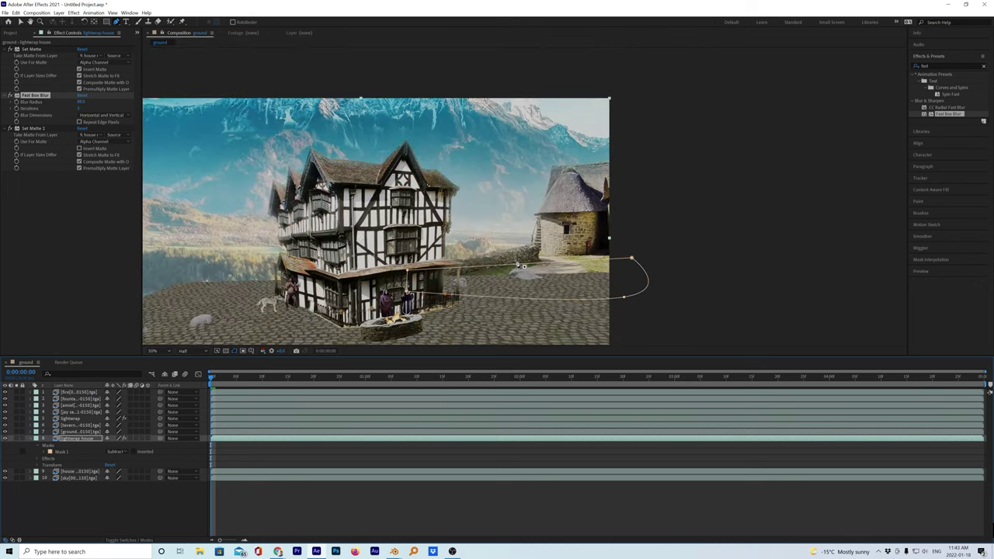
scroll(522, 259, up, 2)
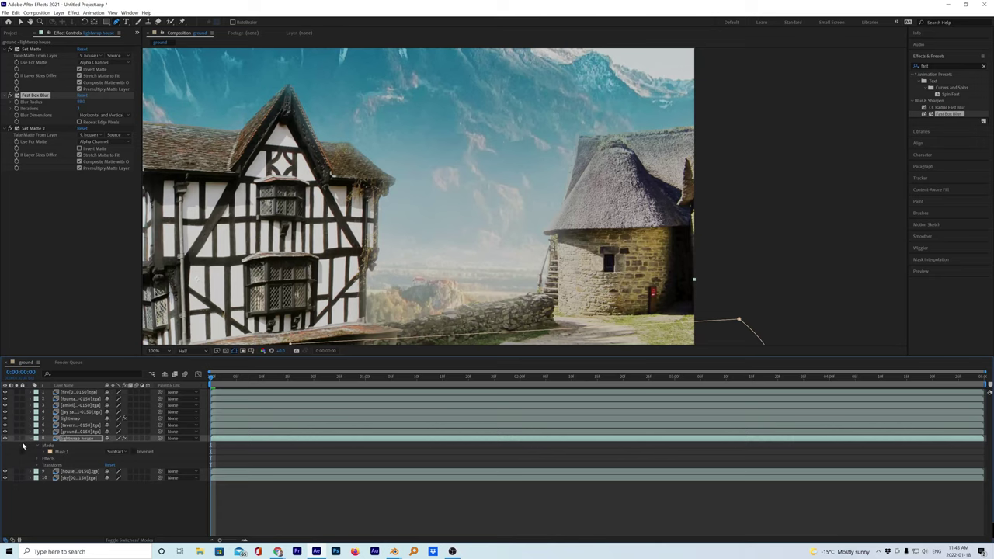
click(17, 439)
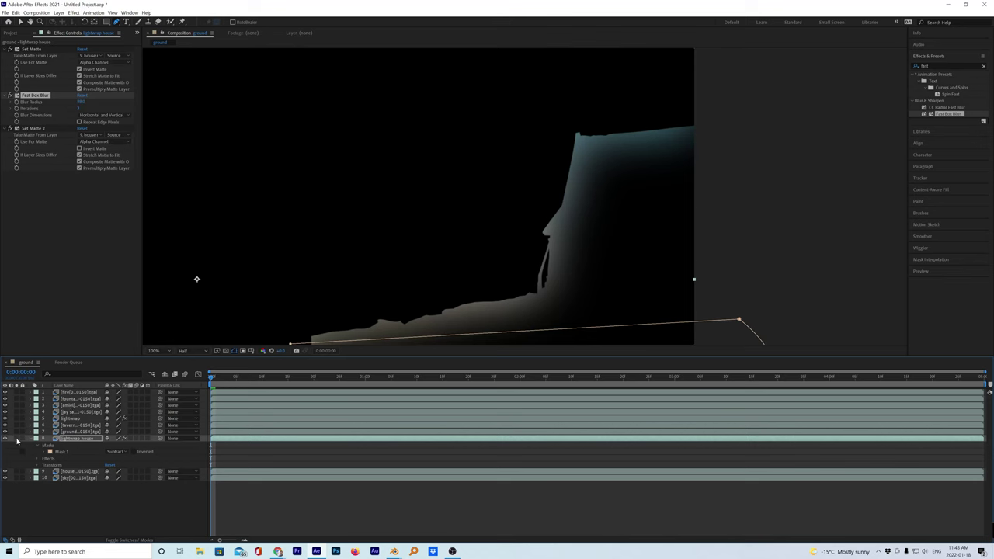
click(17, 440)
scroll(388, 282, down, 2)
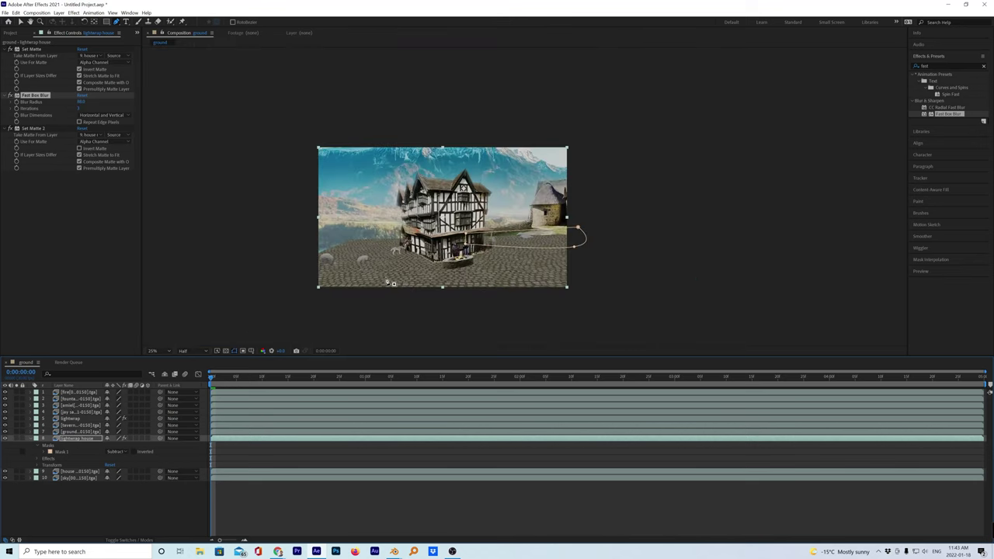
key(h)
drag(448, 246, 548, 234)
scroll(548, 238, up, 4)
scroll(528, 249, down, 2)
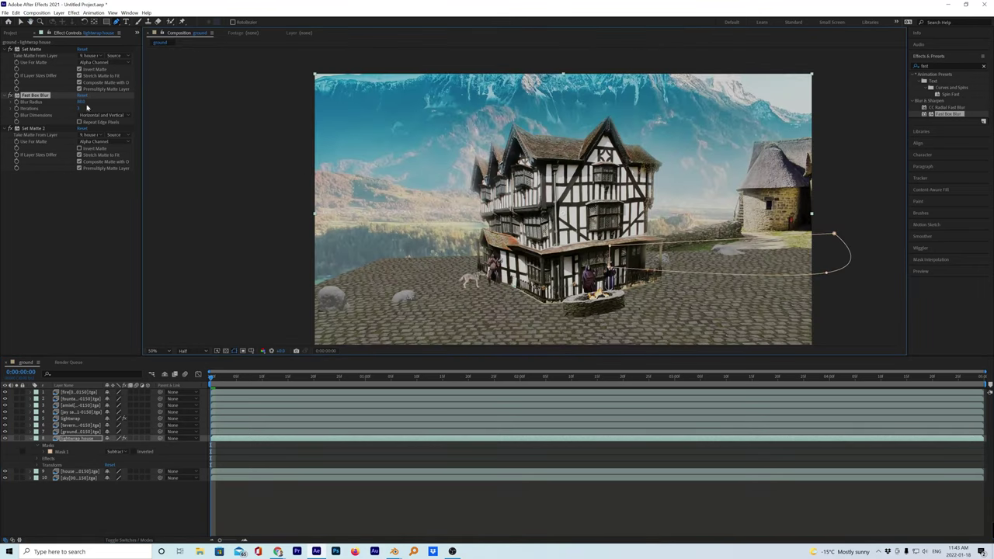
Start importing a file through File > Import
click(5, 12)
mouse_move(55, 117)
click(146, 115)
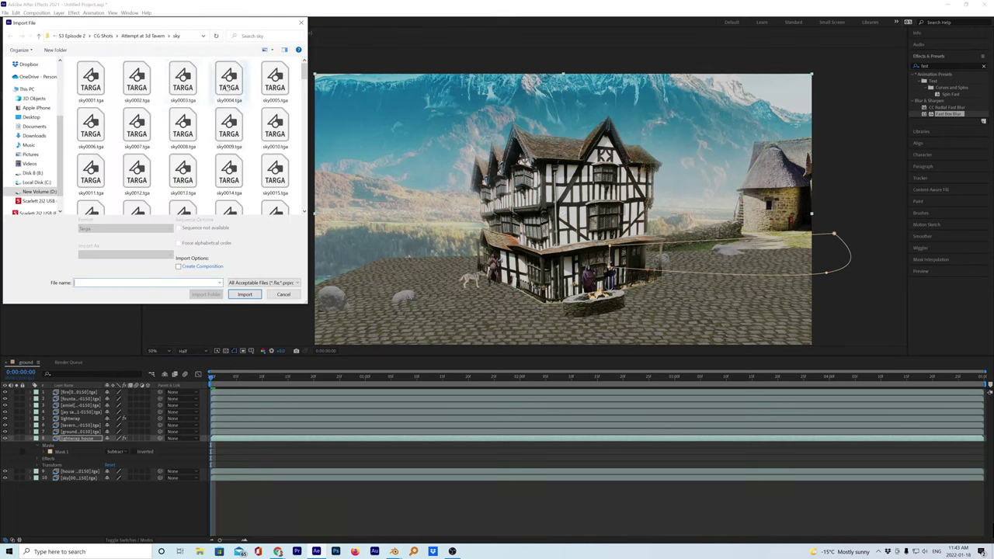
Import frog0001.tga from the frog folder as a Targa sequence and place it atop the ground composition
click(142, 36)
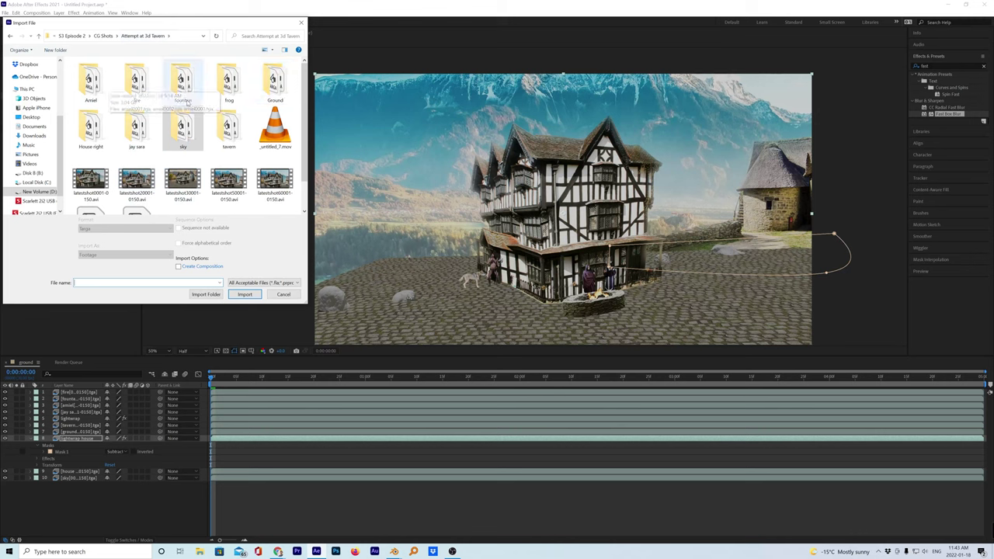
click(237, 93)
double_click(235, 92)
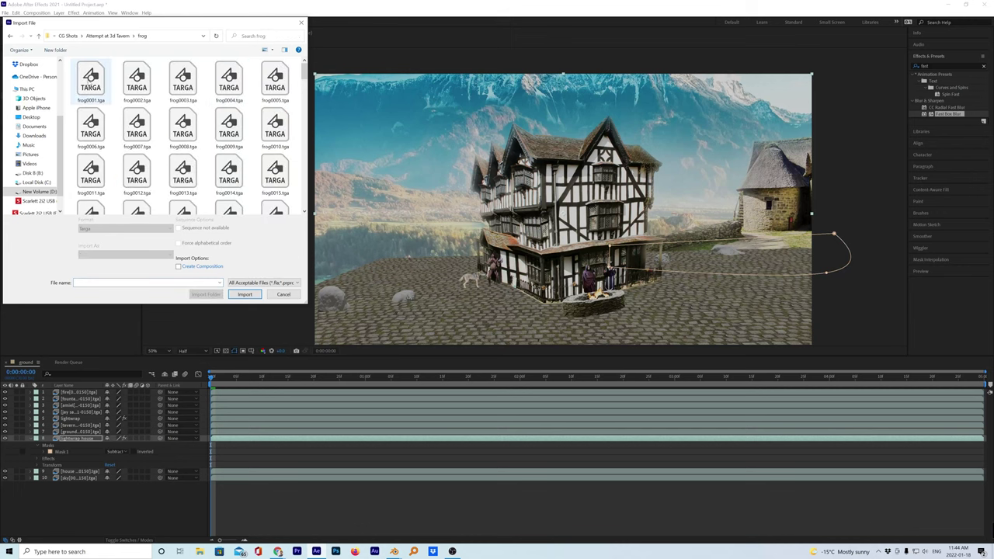
click(90, 82)
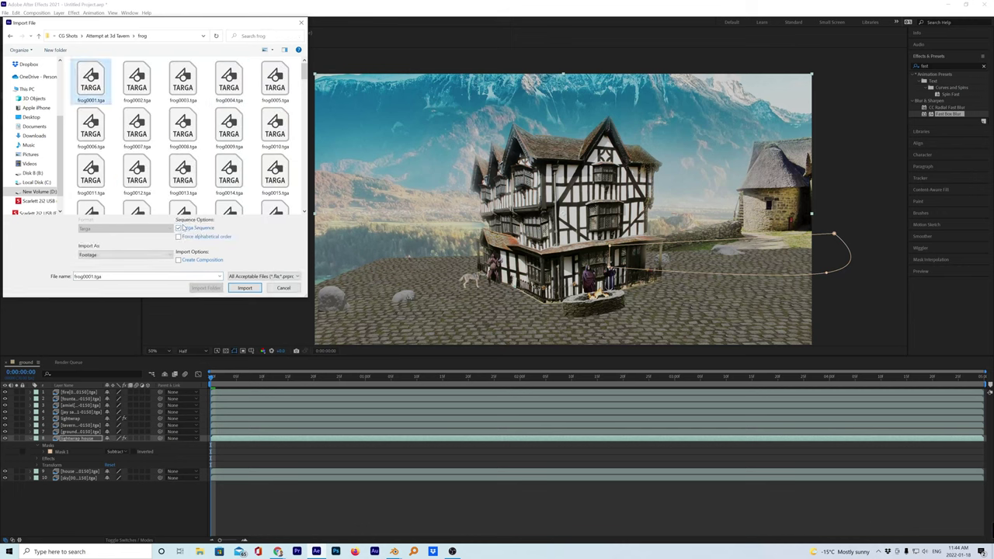
click(245, 289)
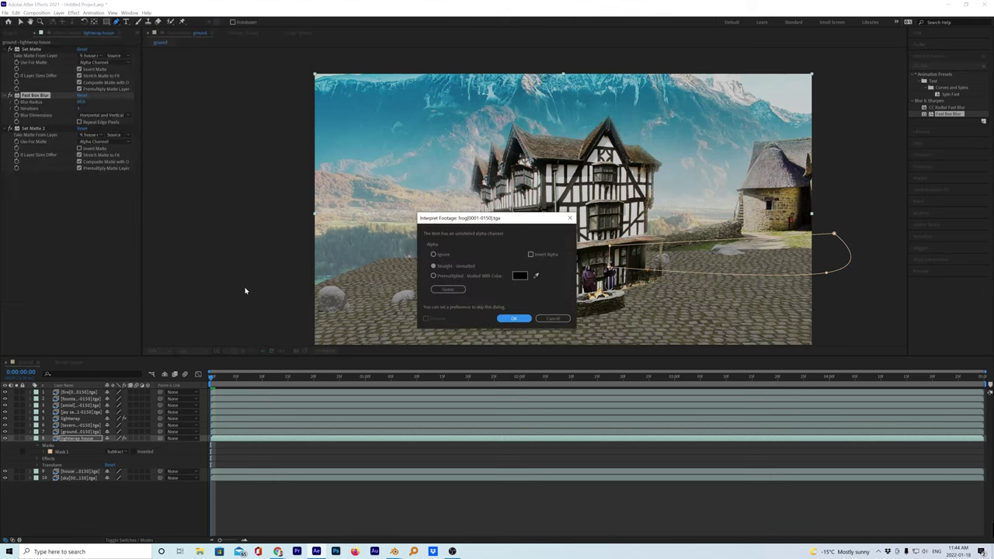
click(513, 319)
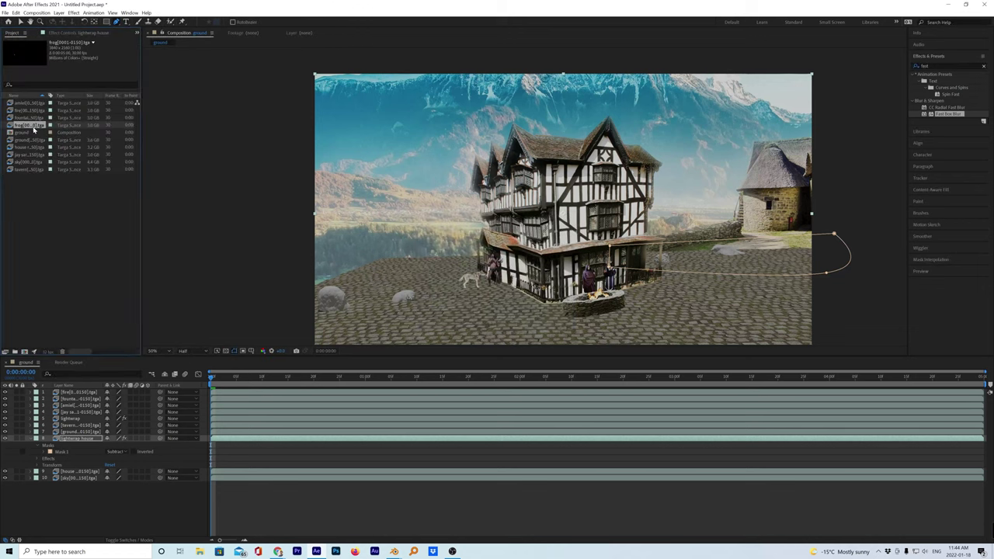
drag(28, 129, 80, 394)
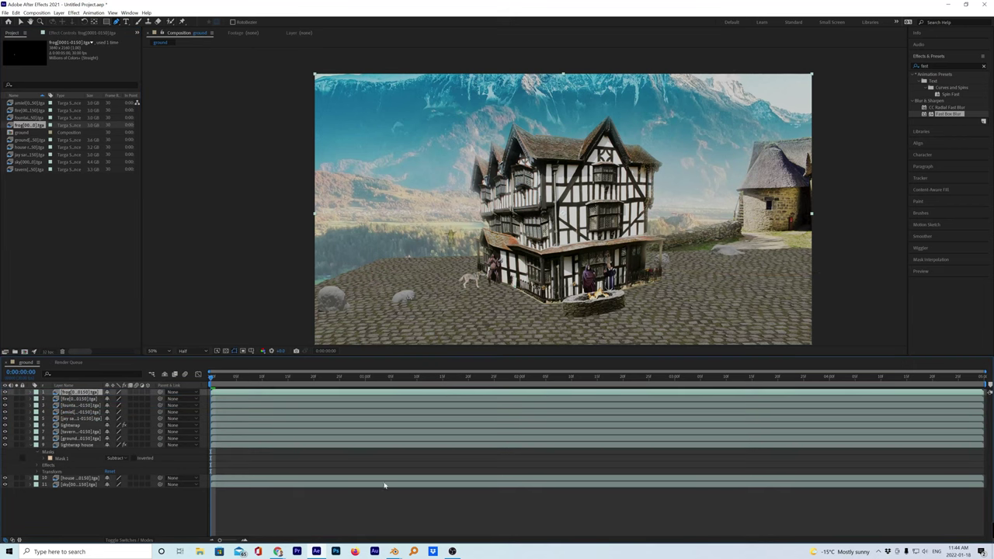
Close the finished frog render window and disable rendering of the frog object
mouse_move(394, 551)
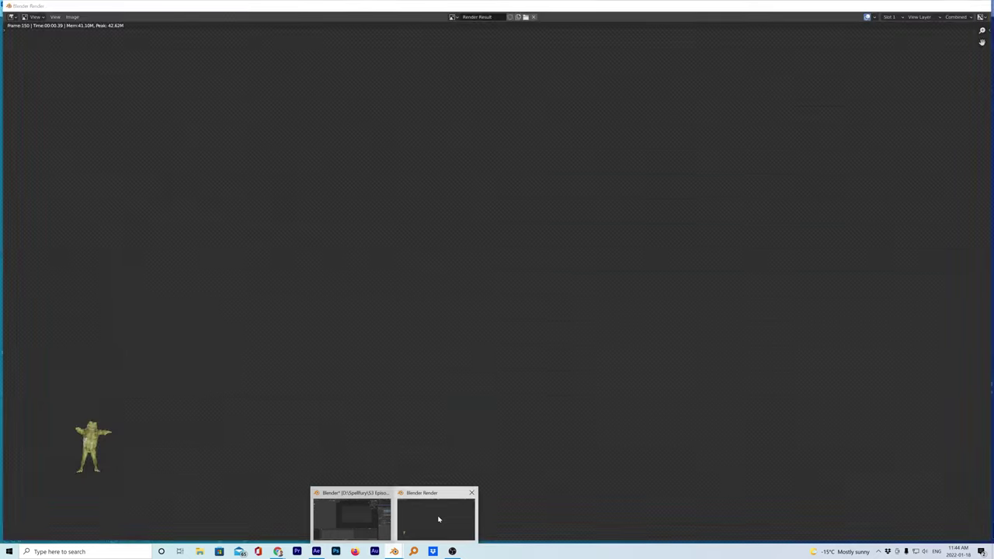
click(438, 519)
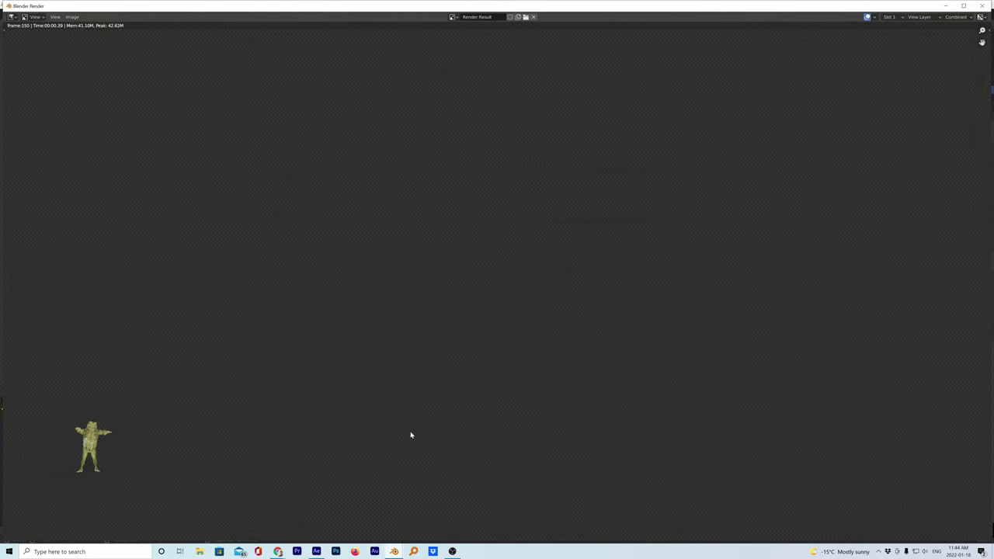
click(983, 7)
scroll(941, 69, up, 2)
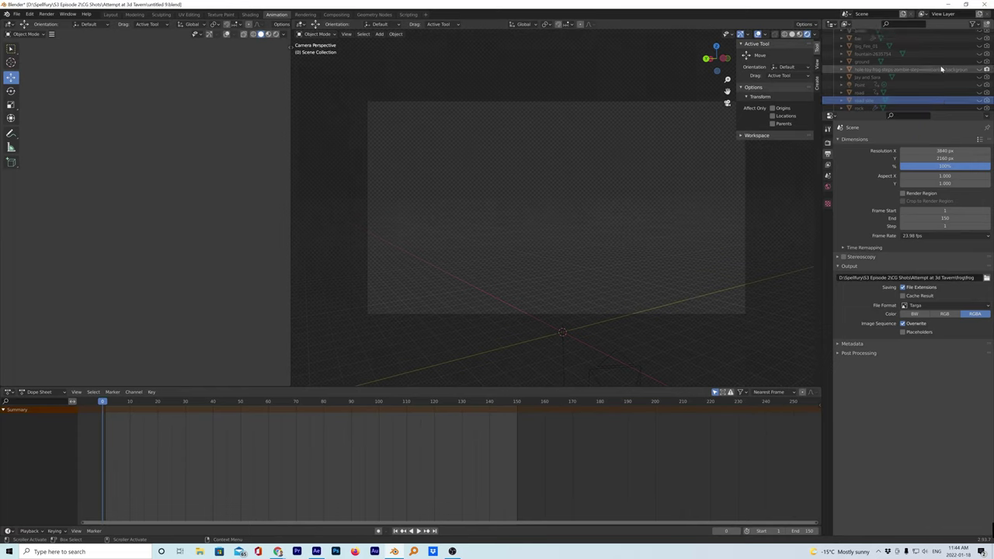
click(987, 70)
Make the stone wall visible in the viewport and enabled for rendering
scroll(947, 83, down, 2)
scroll(946, 83, down, 6)
scroll(946, 82, up, 4)
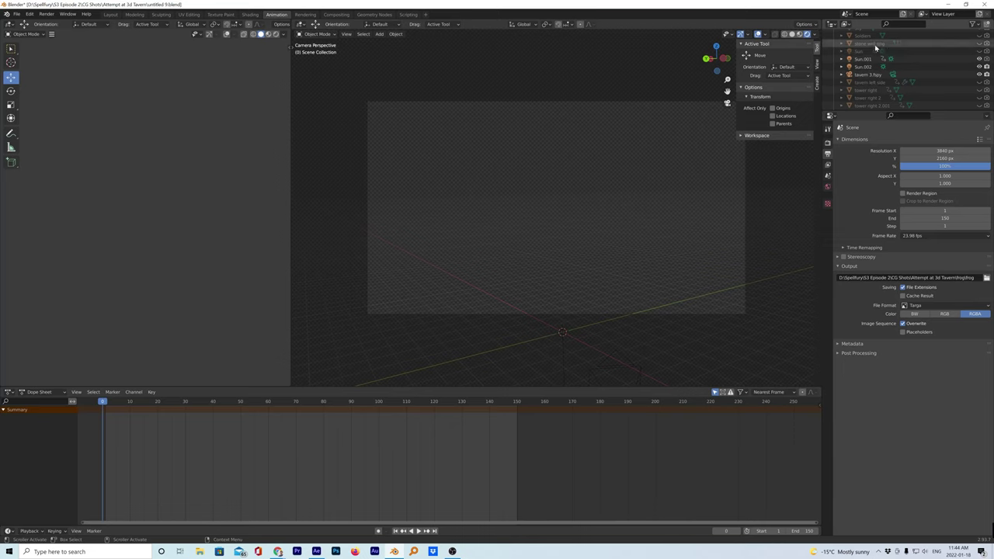
click(979, 45)
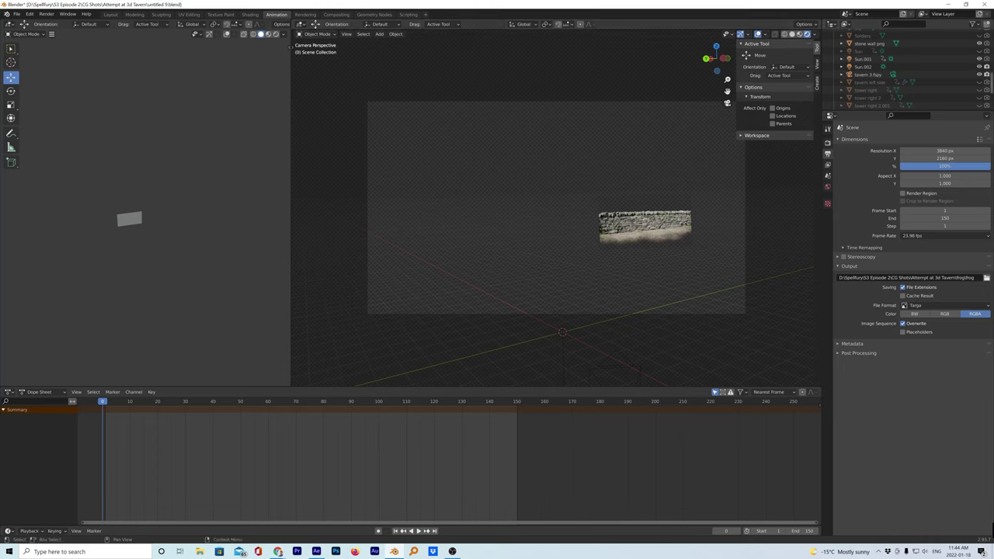
click(988, 45)
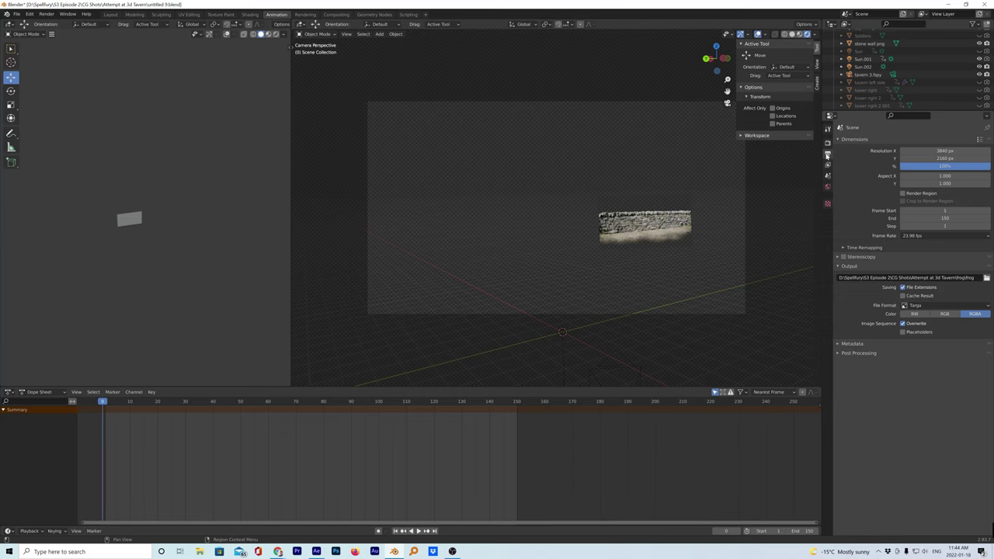
click(986, 278)
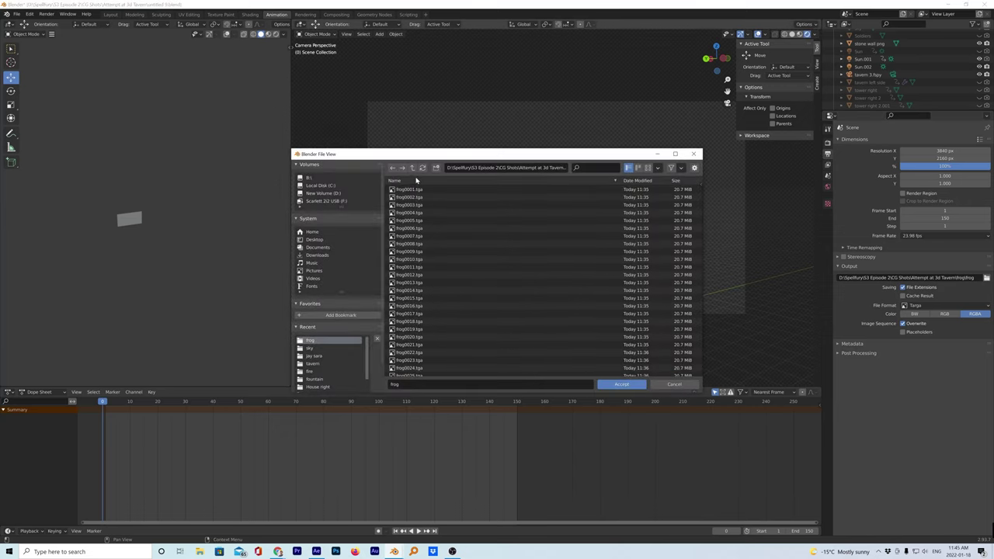
Create a 'wall' folder in the Attempt at 3d Tavern folder and set the output file name to 'wall'
click(414, 168)
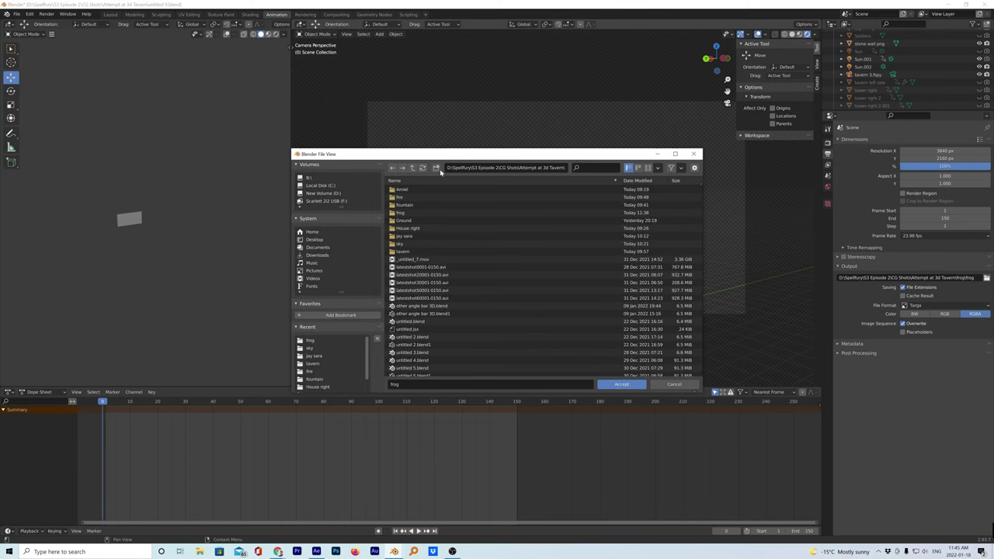
click(435, 168)
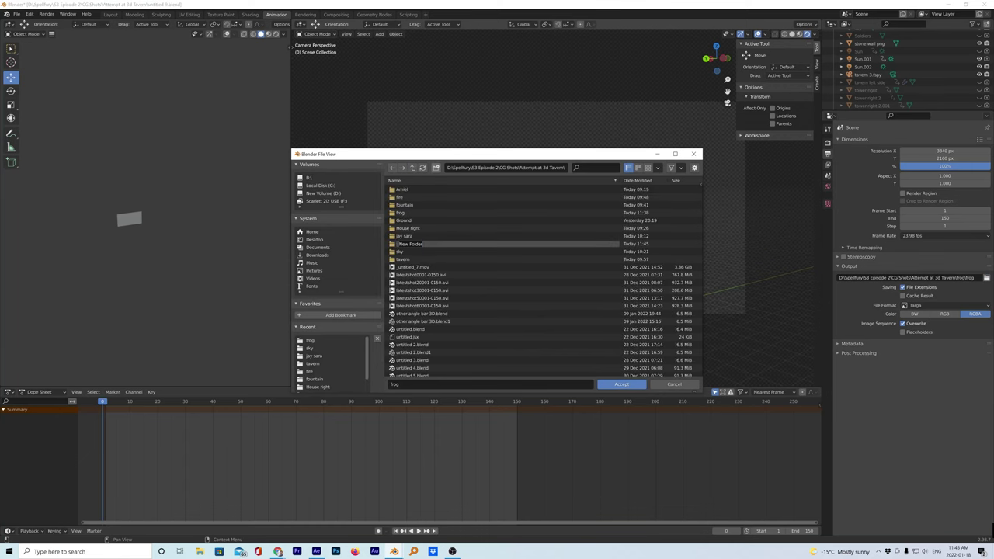
text(wall)
key(Return)
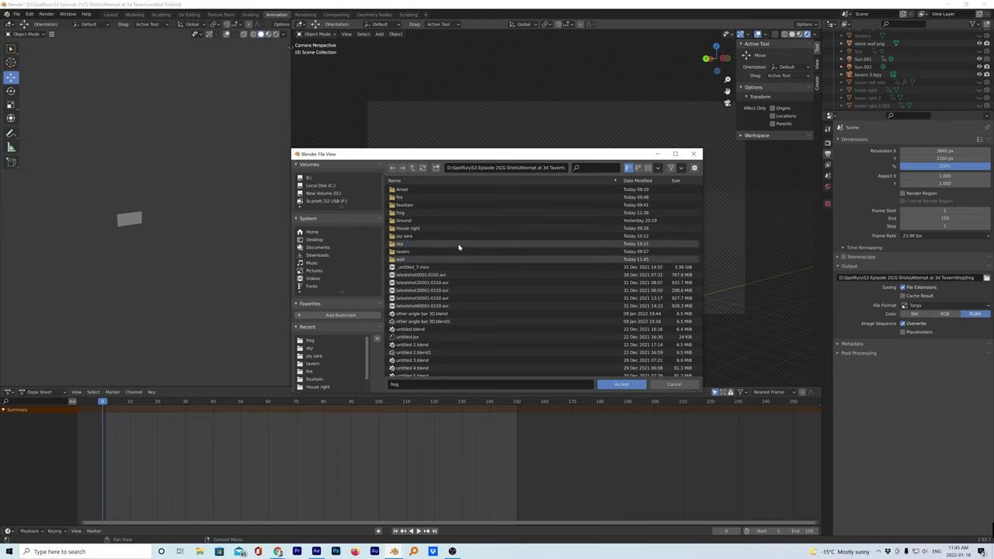
double_click(419, 261)
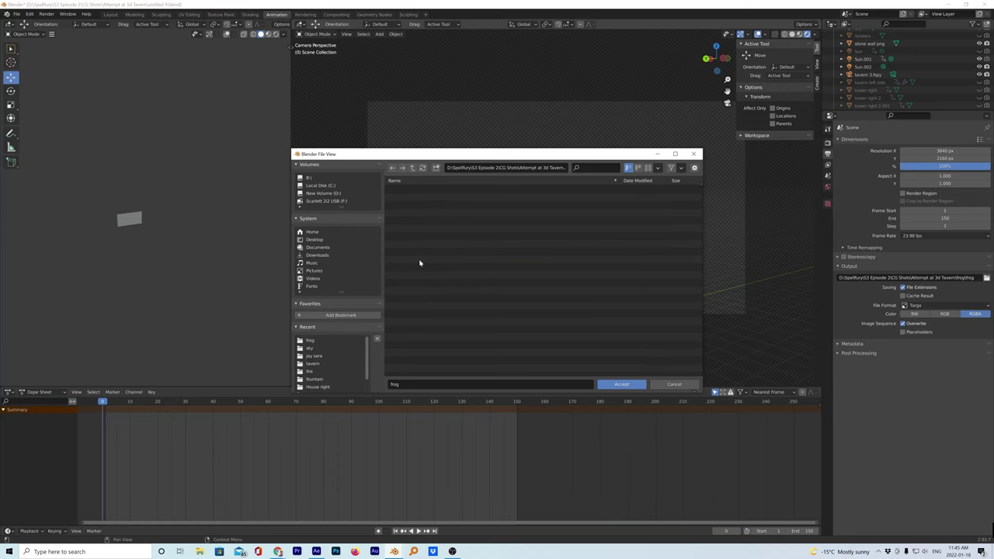
click(439, 384)
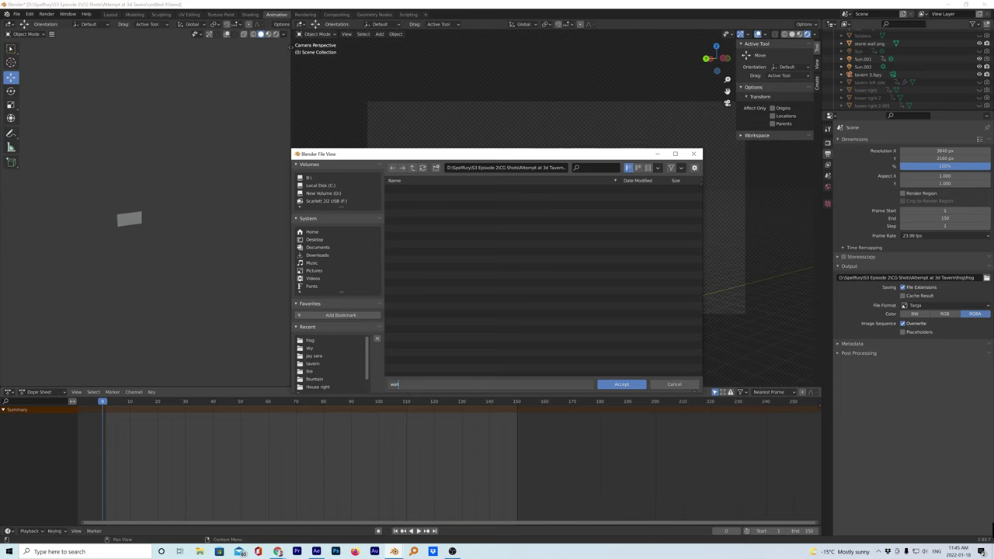
click(628, 385)
Accept the wall output path, render the stone wall animation, and switch back to After Effects
click(629, 384)
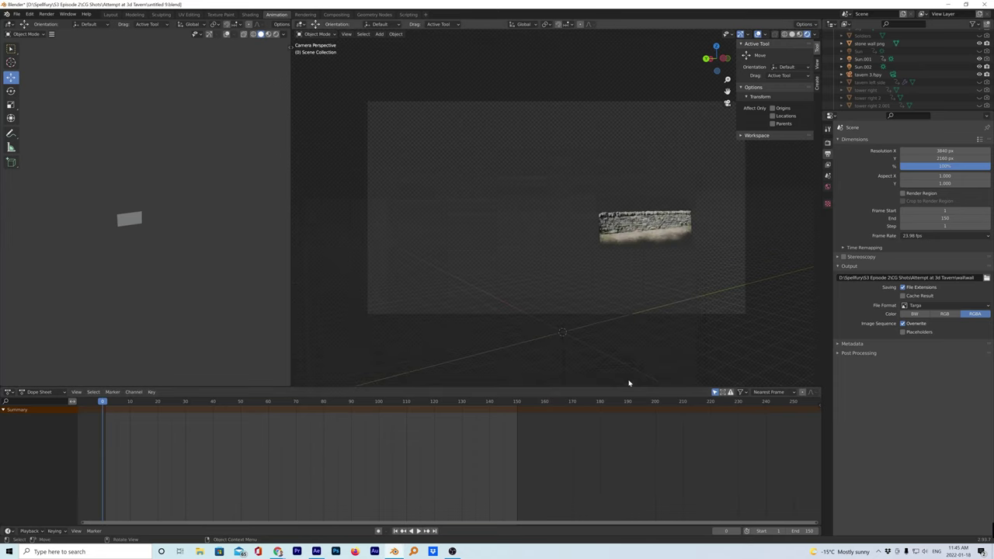
click(47, 14)
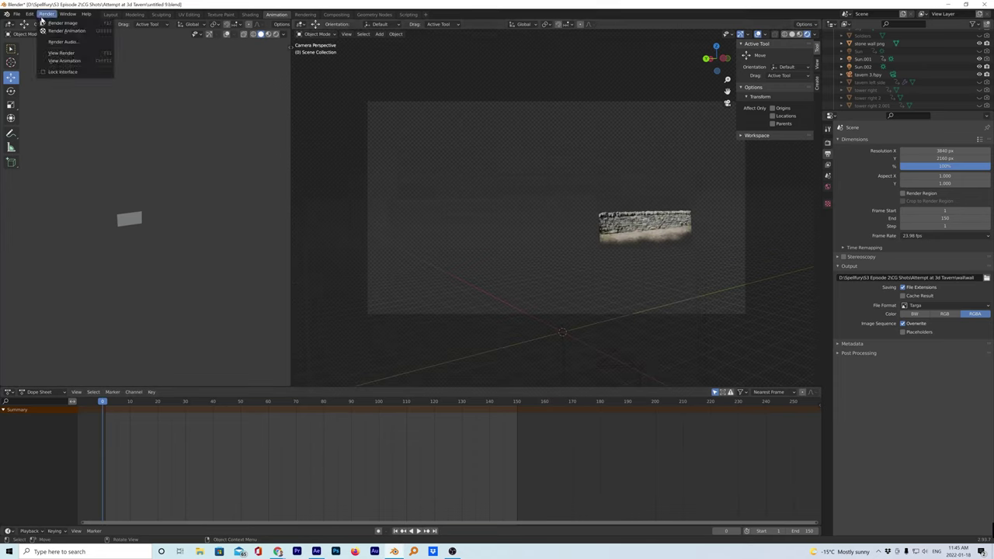
click(62, 30)
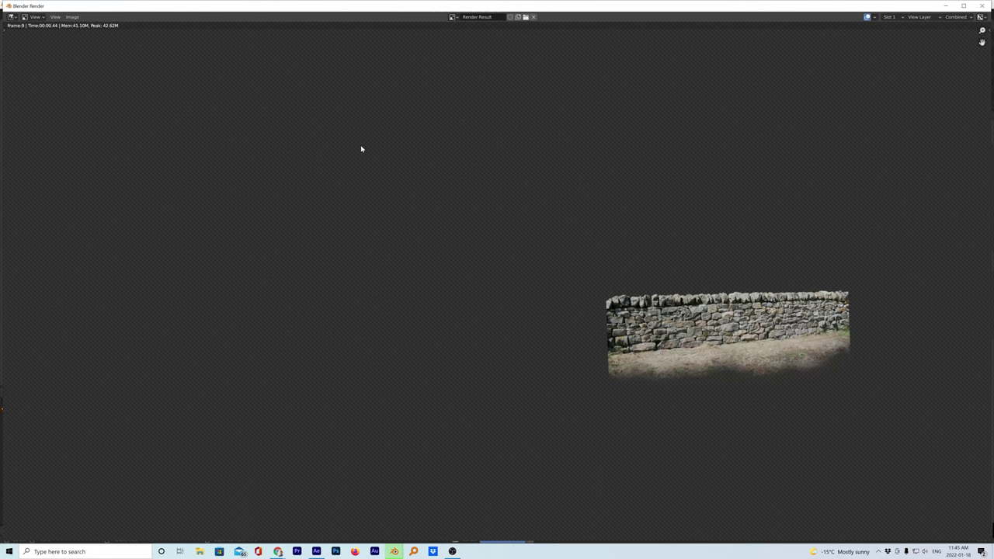
click(946, 5)
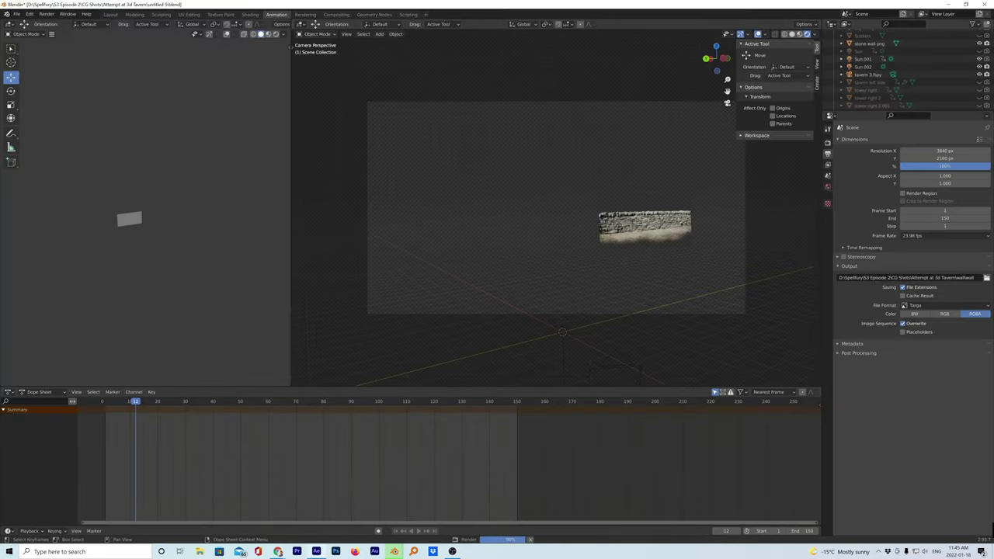
click(316, 551)
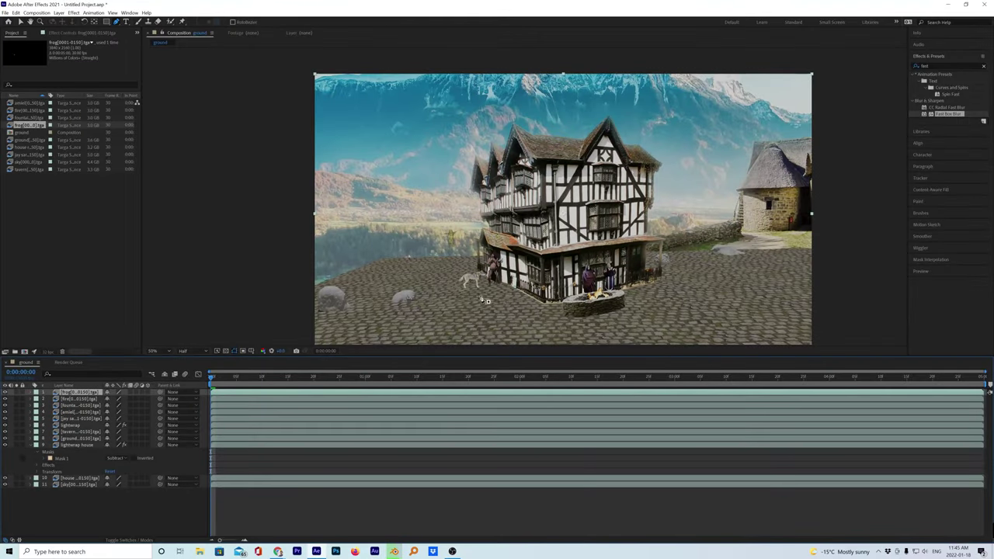
scroll(475, 303, up, 2)
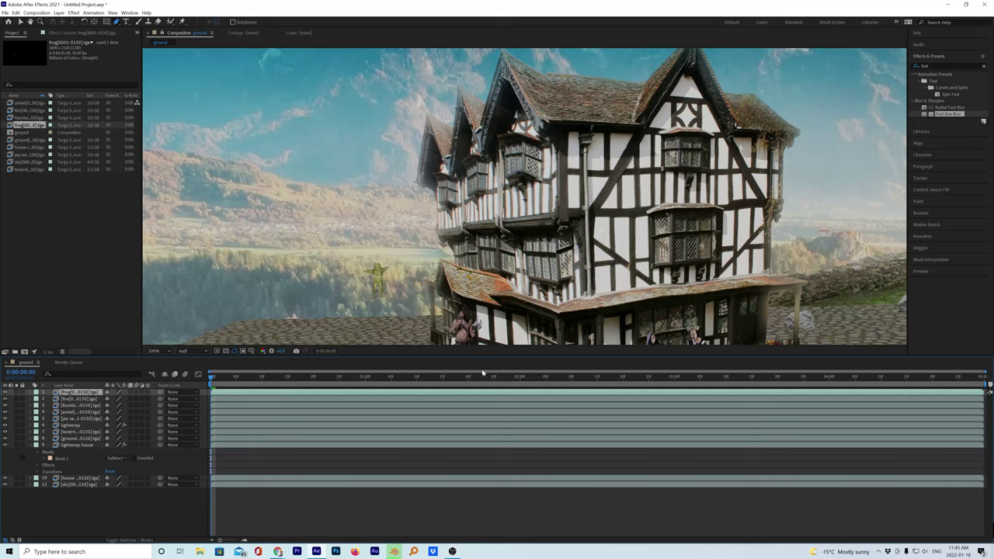
scroll(482, 318, up, 3)
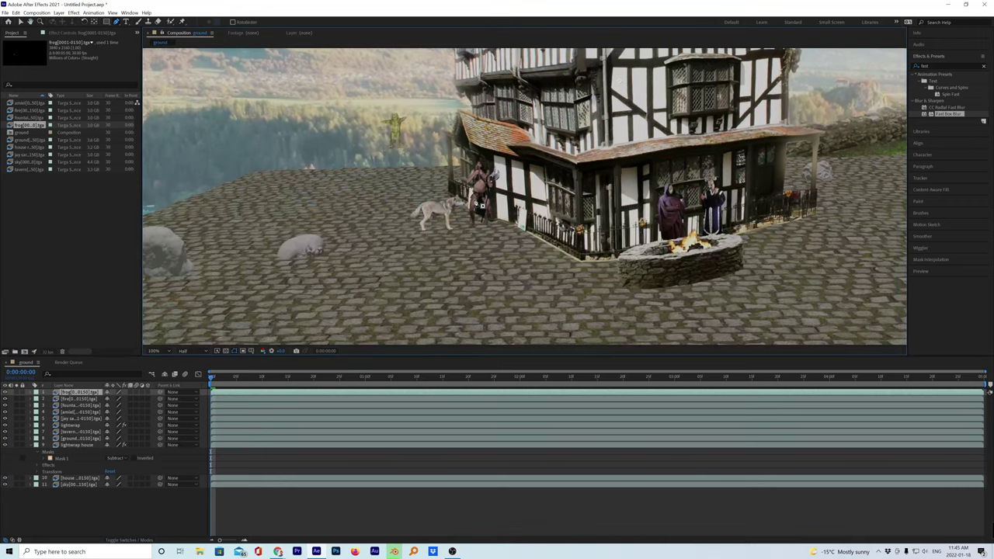
scroll(466, 196, down, 2)
scroll(466, 196, up, 2)
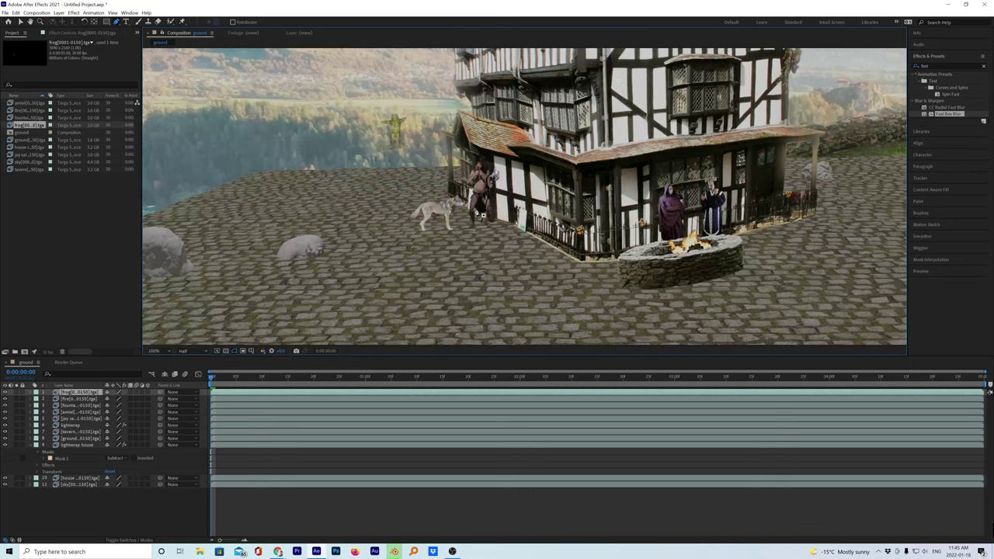
scroll(478, 216, up, 1)
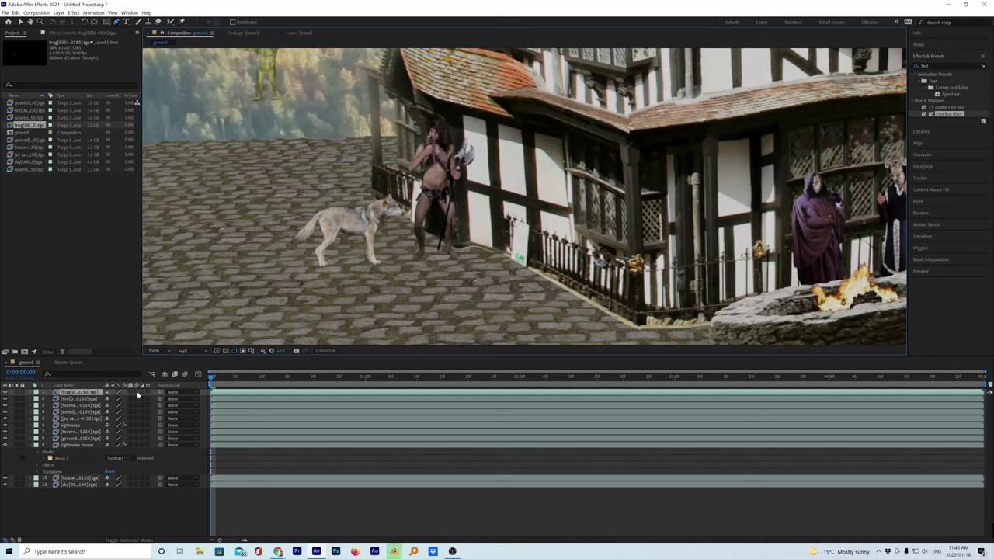
scroll(396, 305, down, 2)
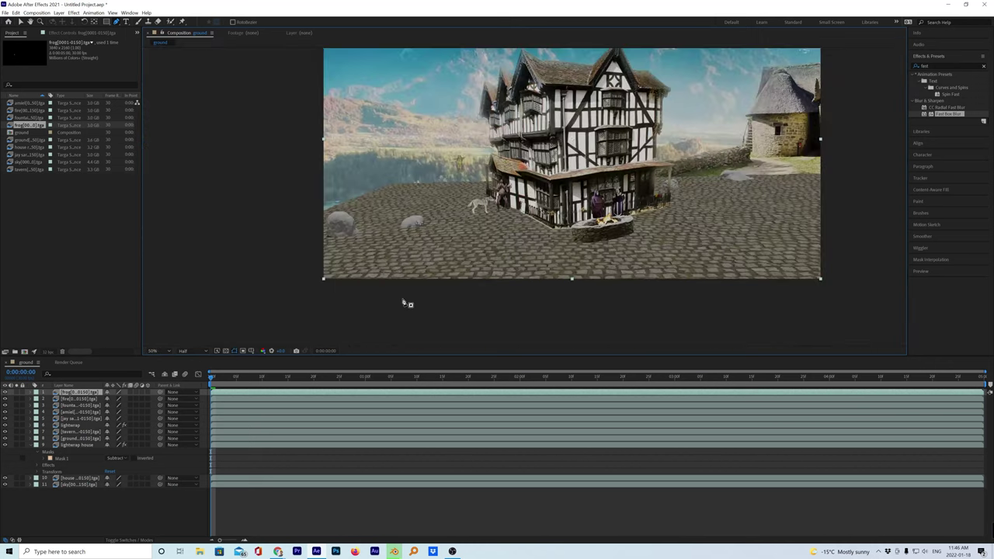
scroll(402, 303, up, 2)
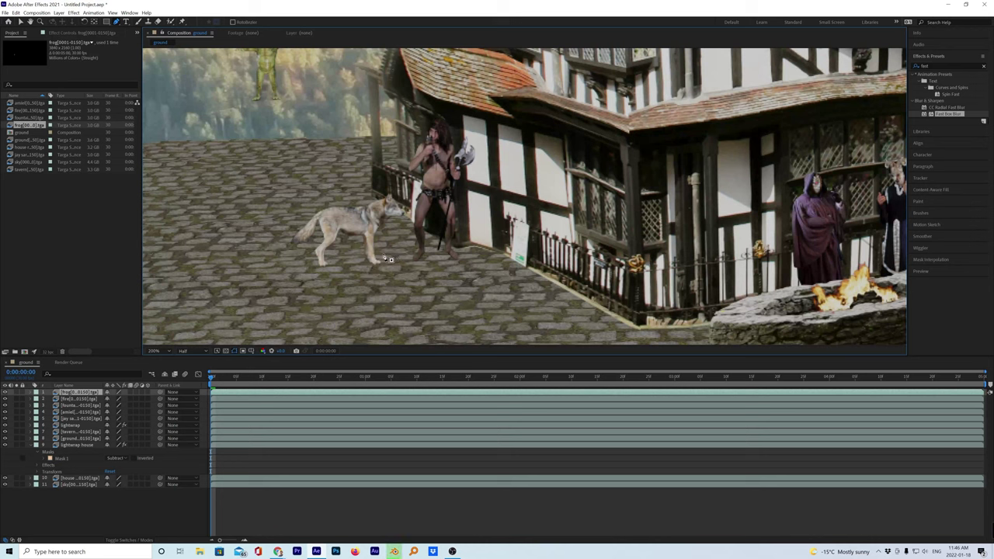
scroll(414, 241, down, 2)
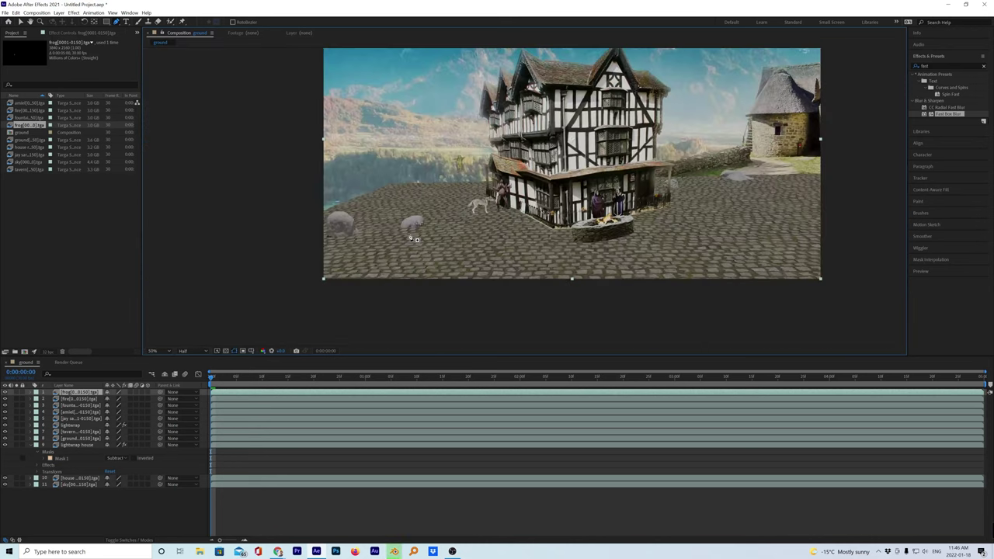
scroll(414, 240, up, 2)
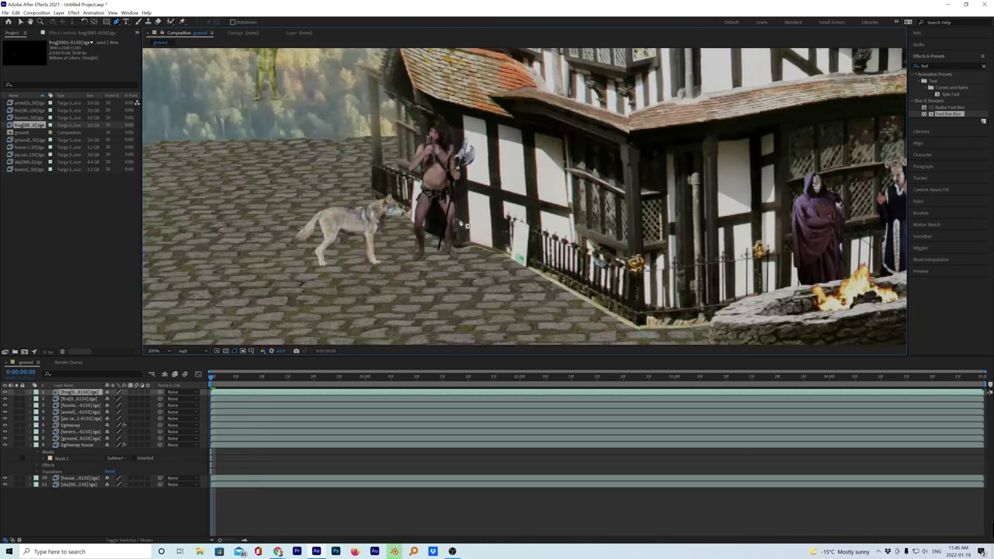
scroll(471, 209, down, 2)
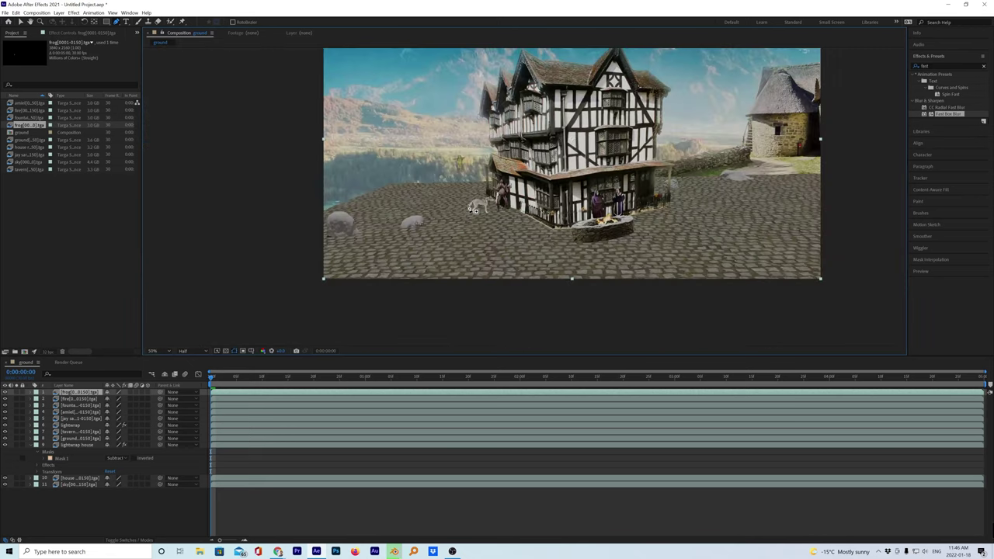
scroll(472, 210, down, 1)
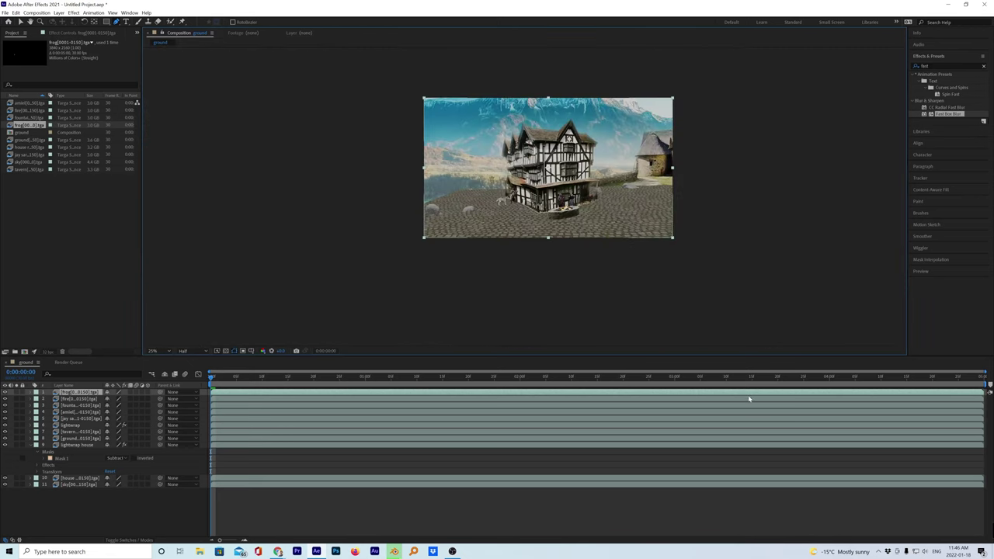
Check the composite at 0:00:03:18 and 0:00:04:06, then scrub back to 0:00:02:28
click(767, 380)
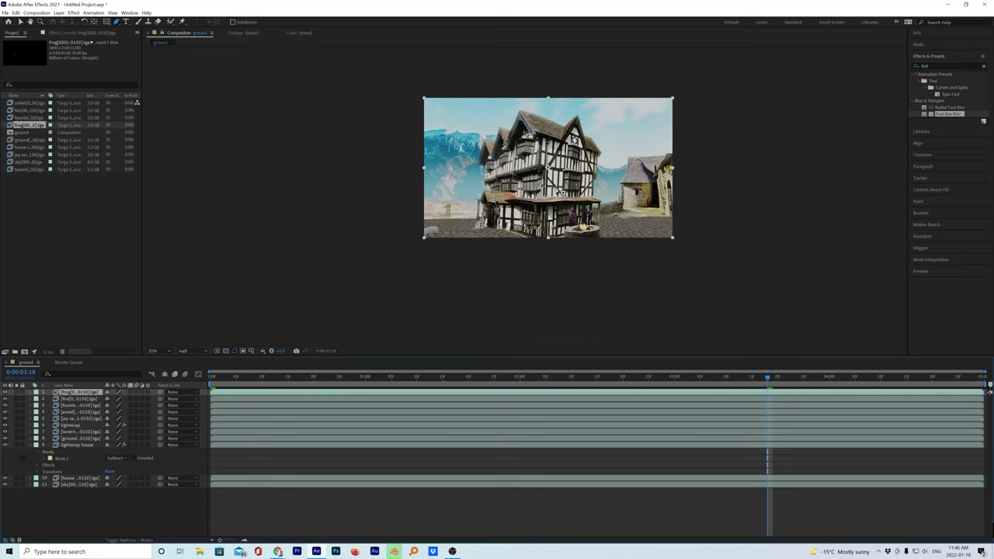
click(860, 380)
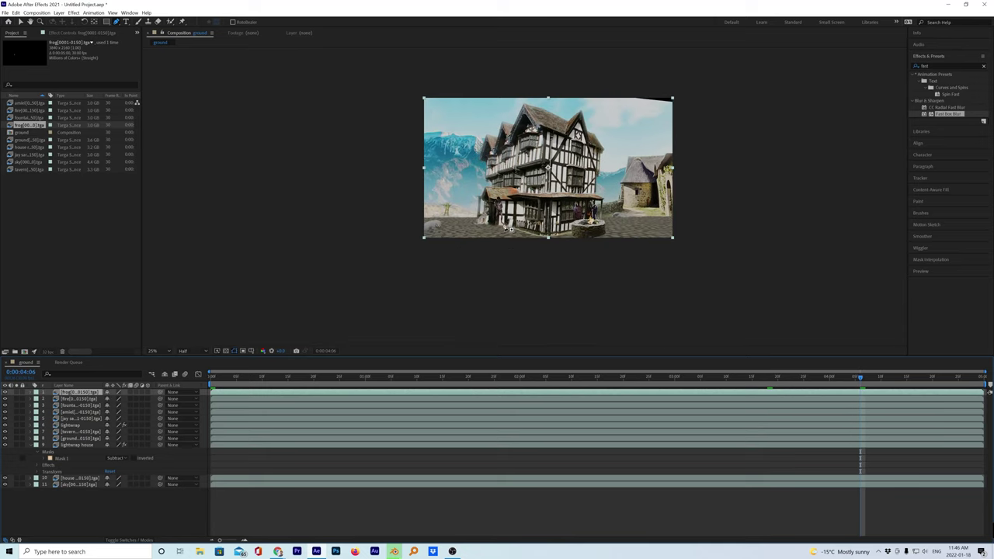
scroll(509, 227, up, 2)
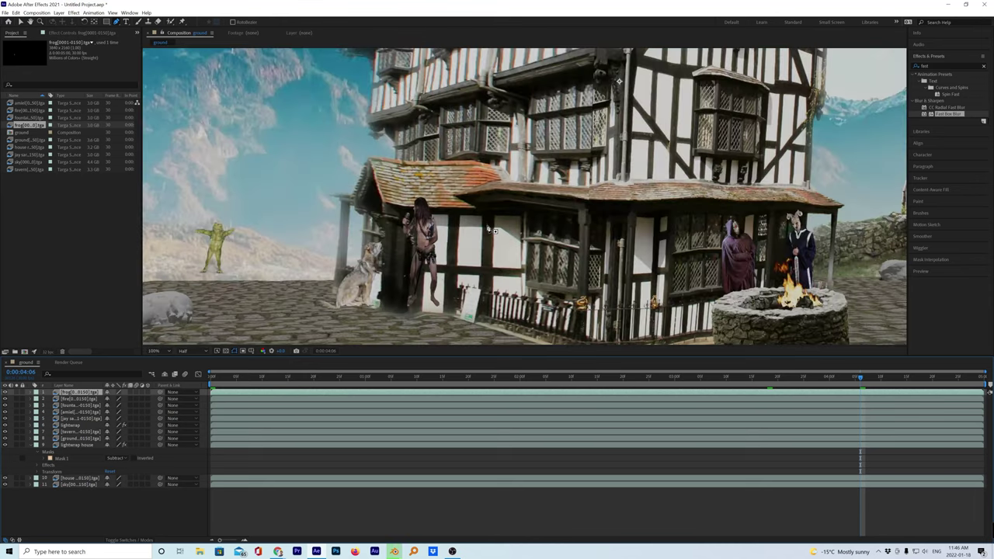
scroll(488, 230, down, 1)
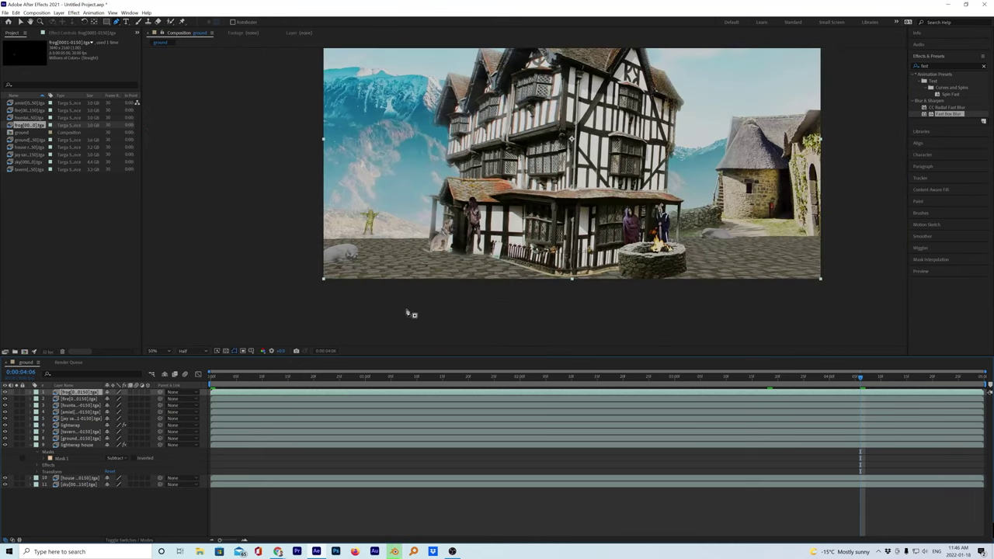
drag(786, 380, 666, 380)
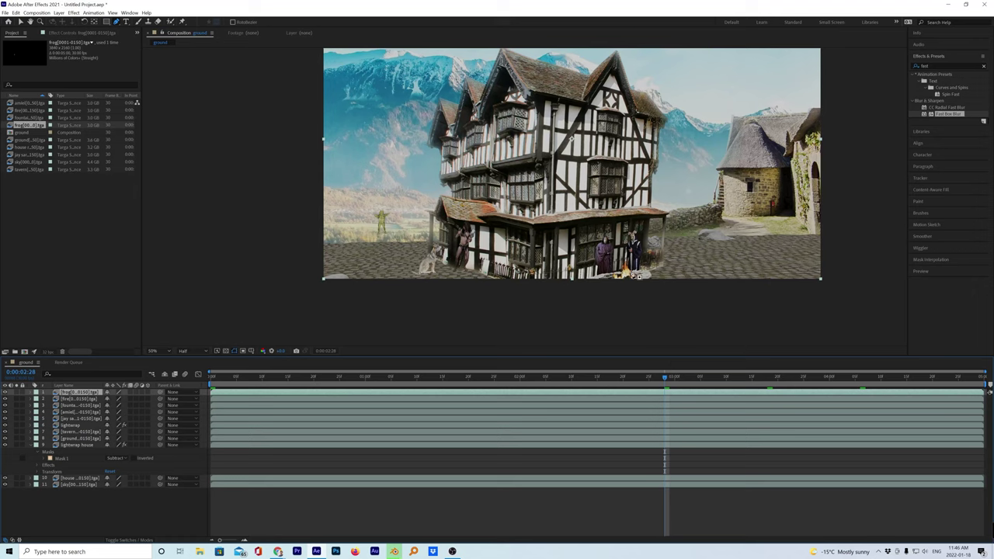
Scrub the composite between two and four seconds and drop preview resolution from Half to Quarter
click(849, 379)
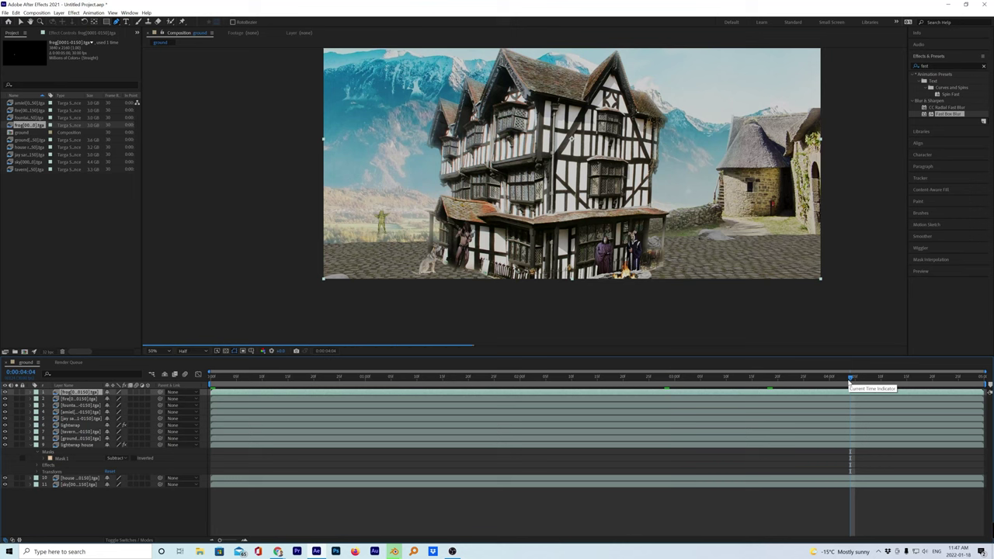
drag(850, 379, 692, 377)
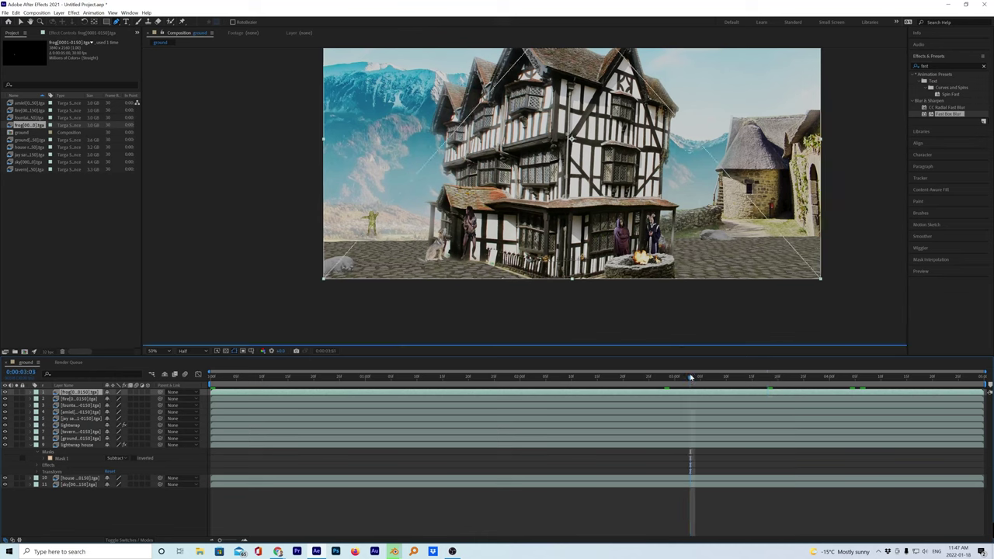
drag(647, 378, 592, 379)
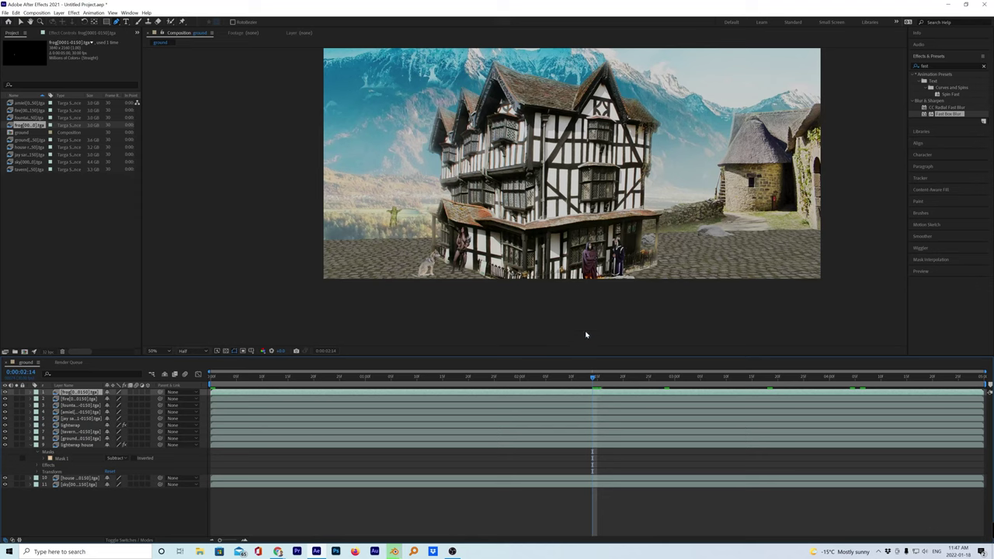
click(712, 382)
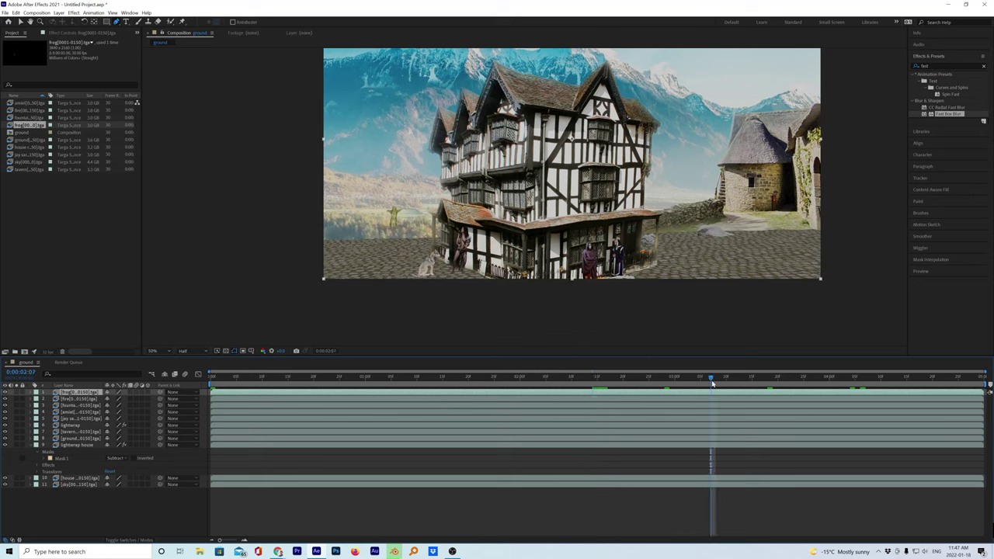
click(206, 352)
click(192, 396)
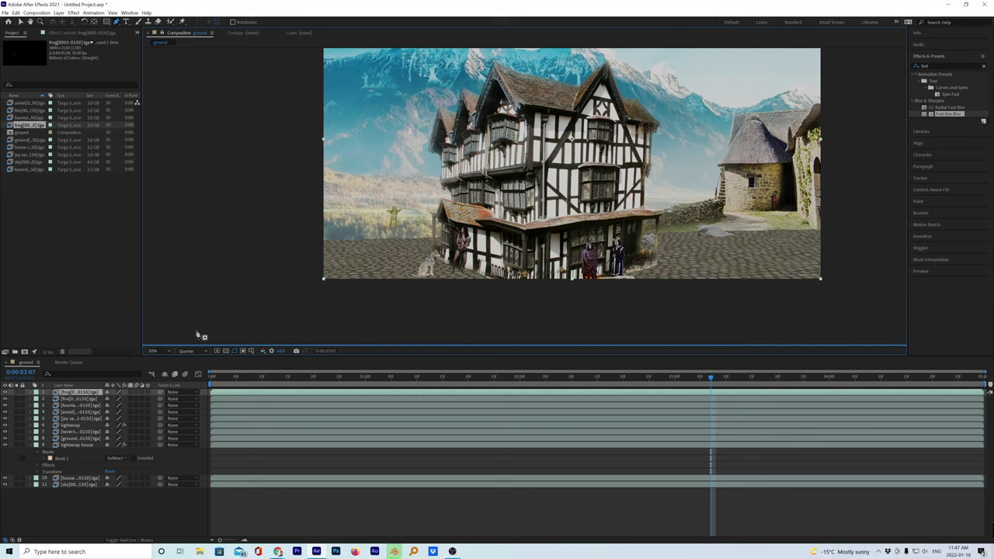
drag(714, 377, 674, 381)
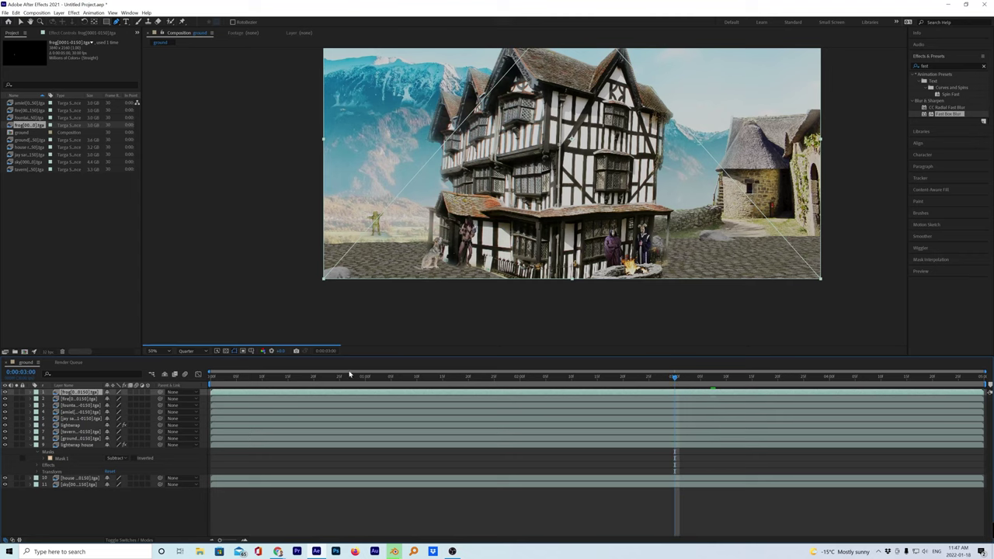
Solo the wolf and barbarian, ground and tavern house layers, then scrub back to 0:00:02:12
click(18, 413)
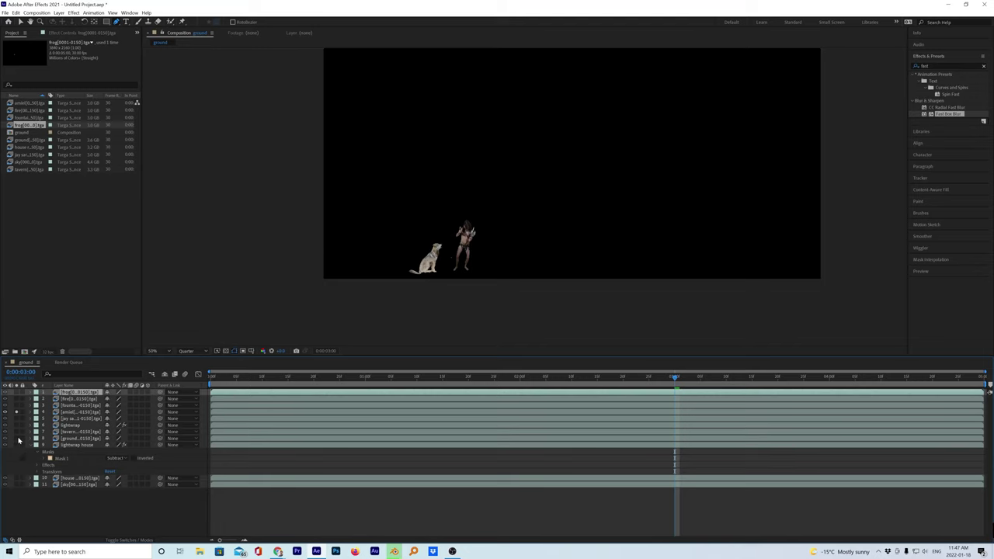
click(17, 439)
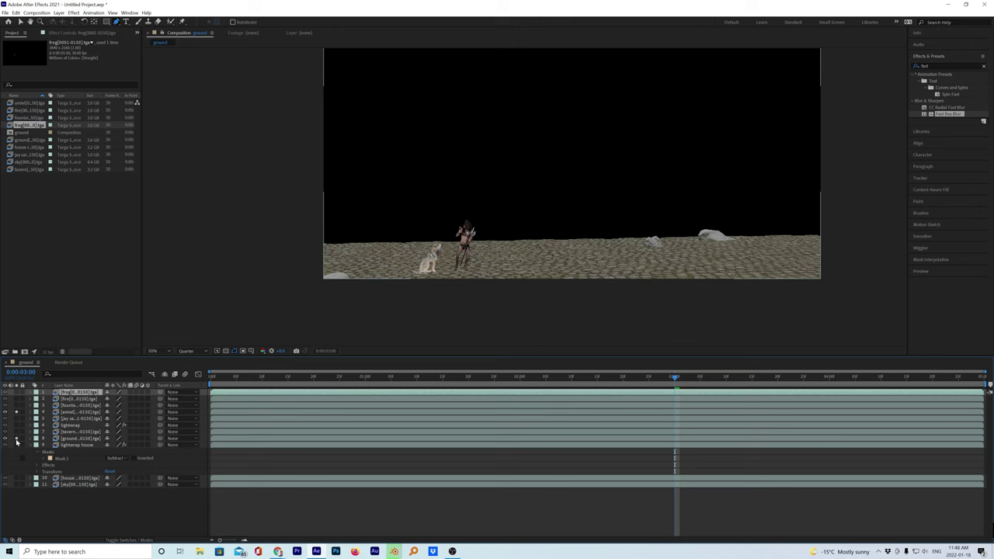
click(17, 432)
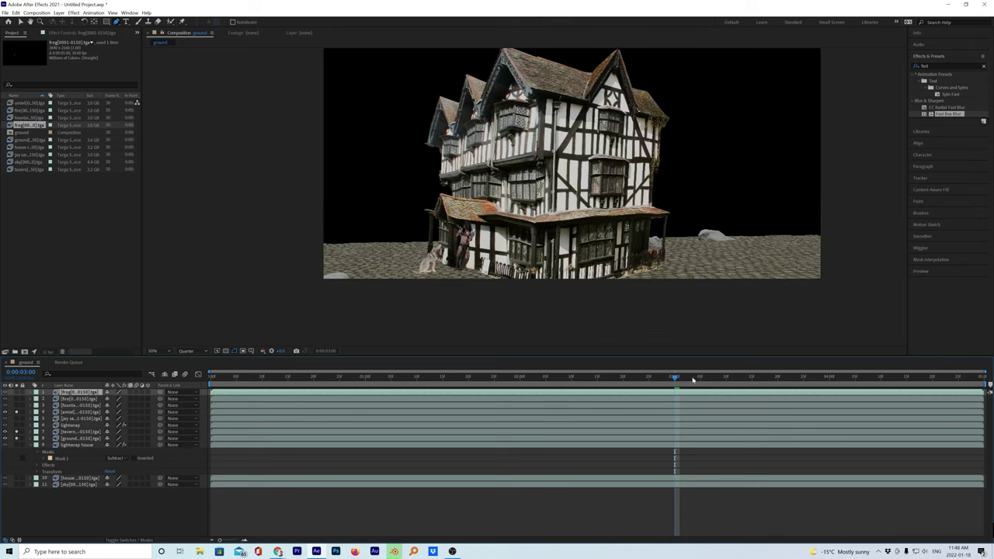
drag(673, 378, 559, 374)
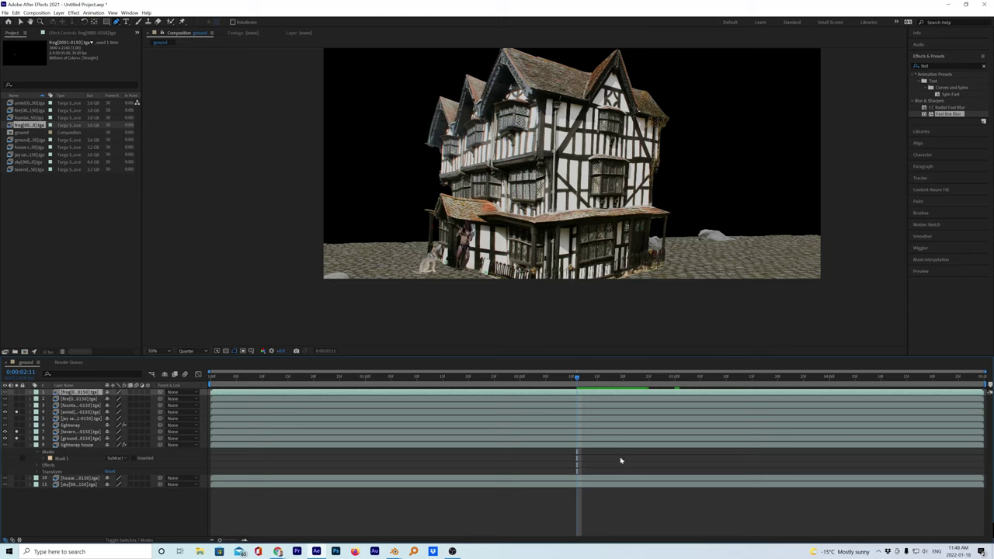
Scrub frame by frame for character sliding, zoomed in on the house entrance, ending at 0:00:02:26
click(624, 378)
drag(631, 381, 744, 392)
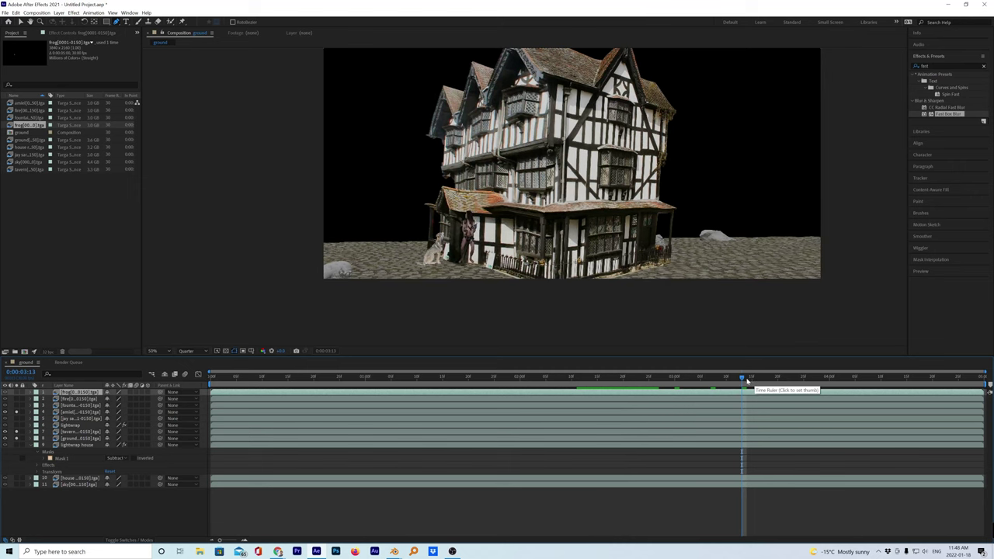
drag(740, 384, 722, 389)
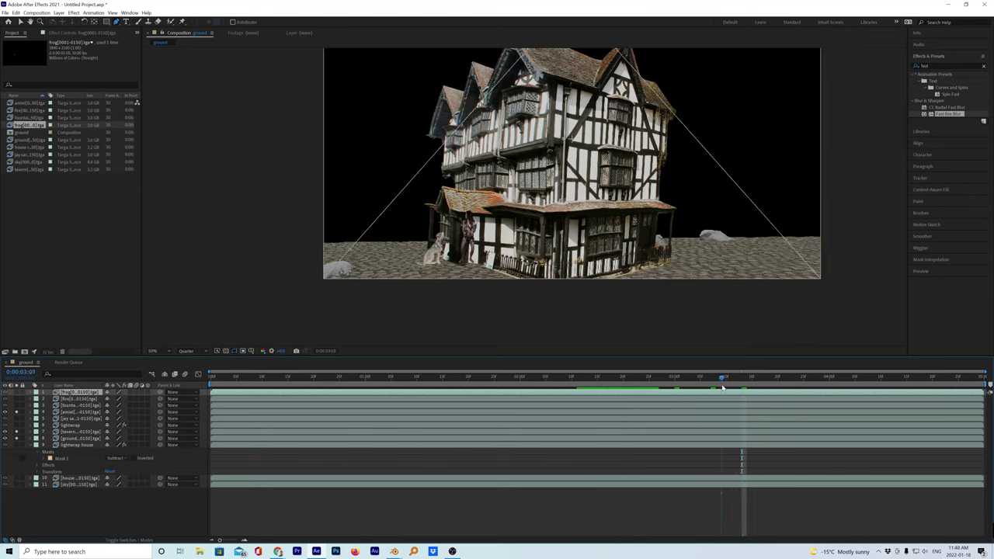
drag(722, 388, 701, 386)
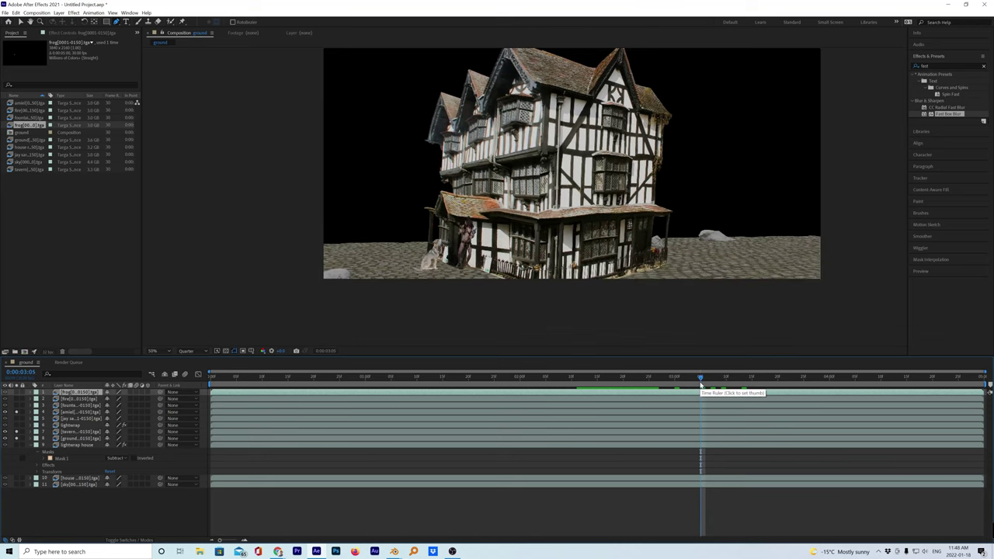
key(period)
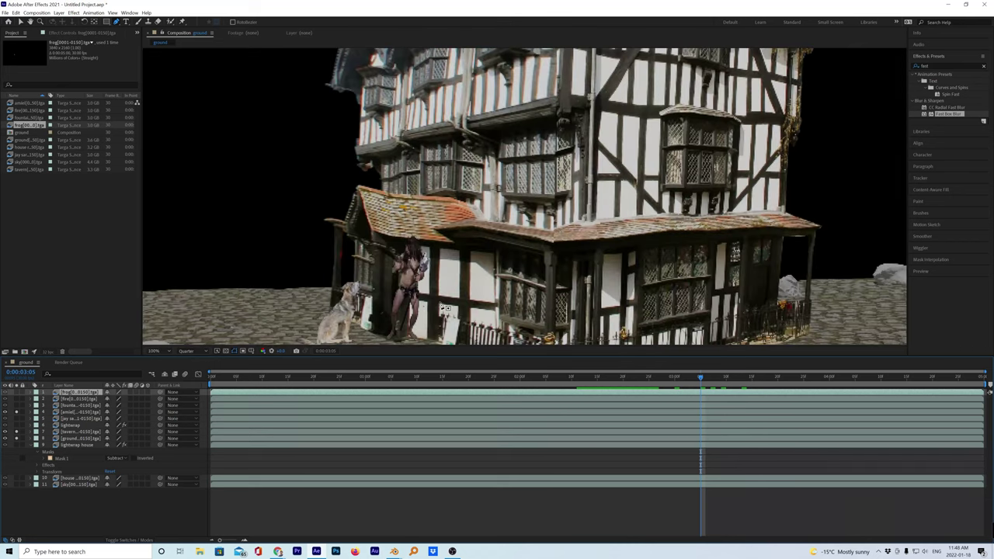
drag(413, 305, 470, 246)
key(g)
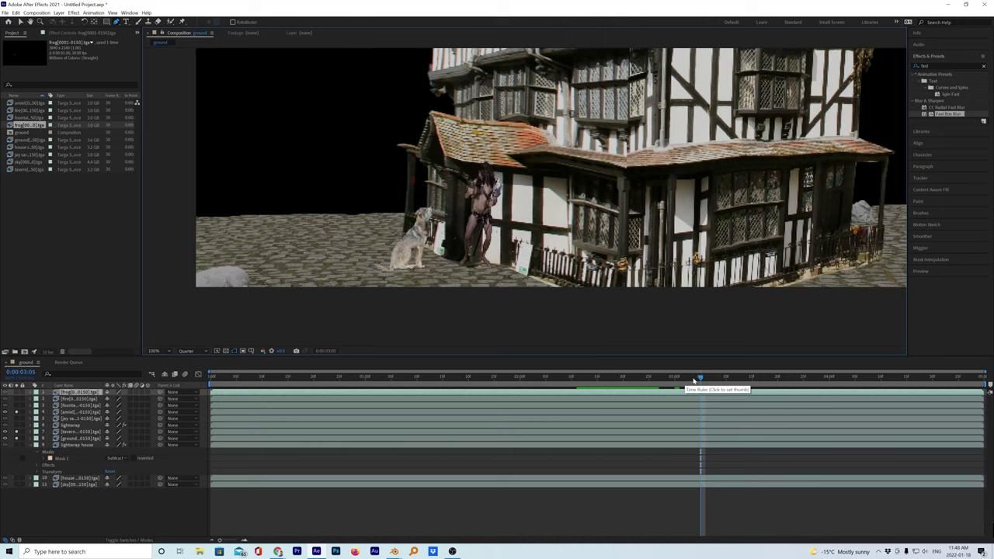
click(652, 379)
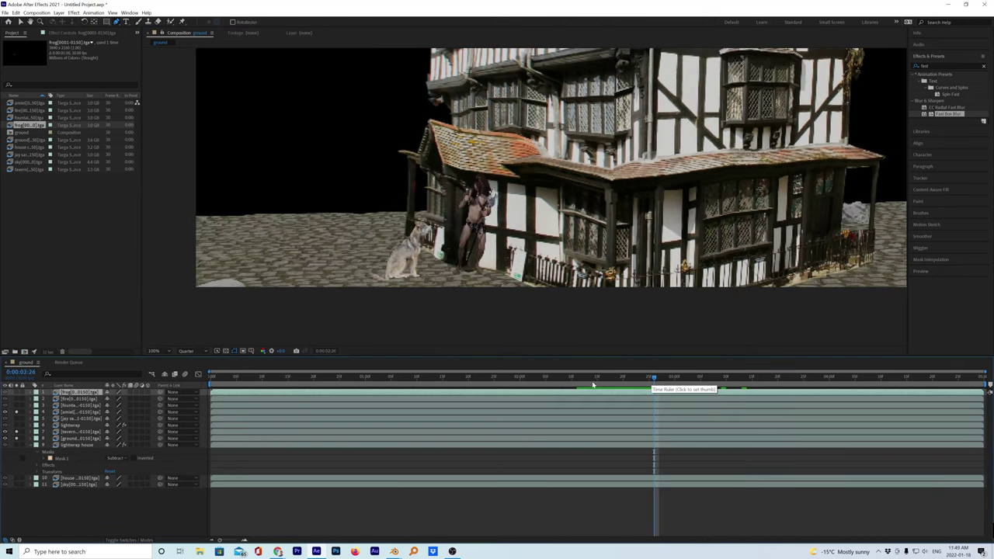
Add a Null Object layer, move it to fourth position, and rename it 'null amiel'
click(59, 12)
mouse_move(112, 23)
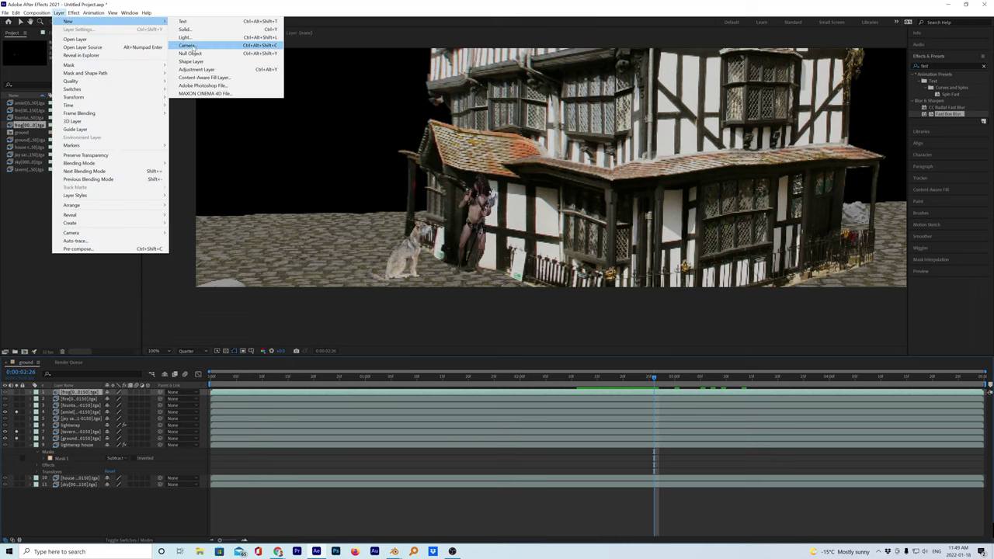
click(190, 52)
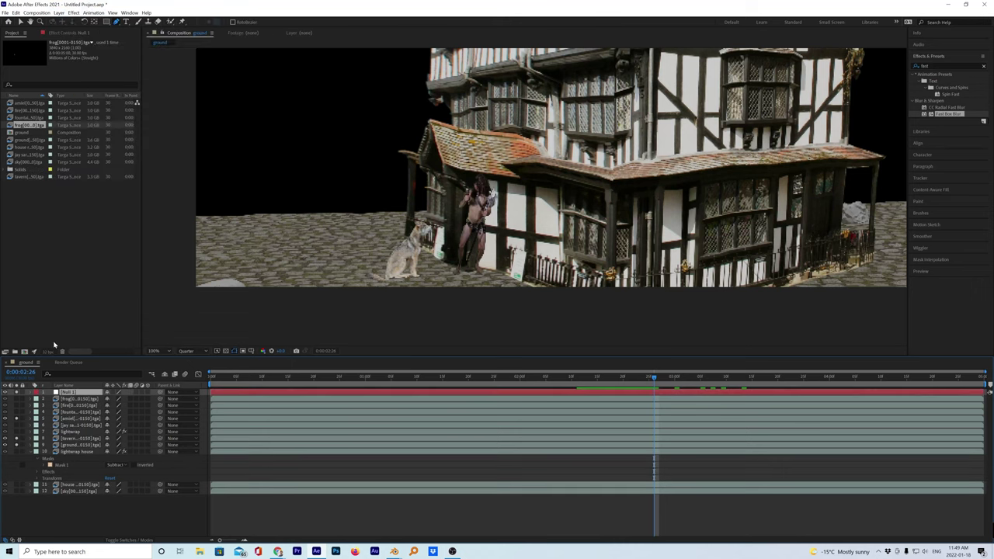
drag(68, 393, 68, 420)
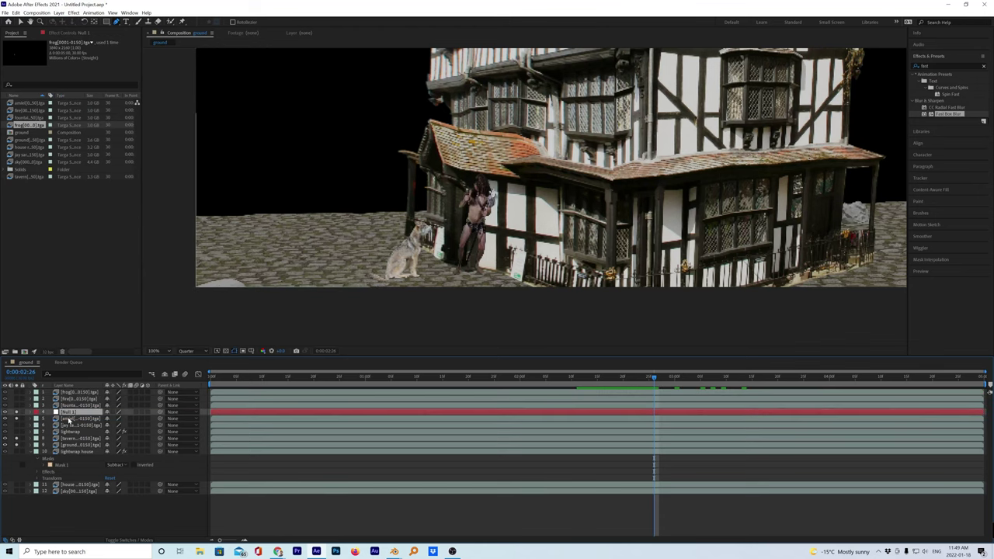
key(Return)
text(A)
key(Return)
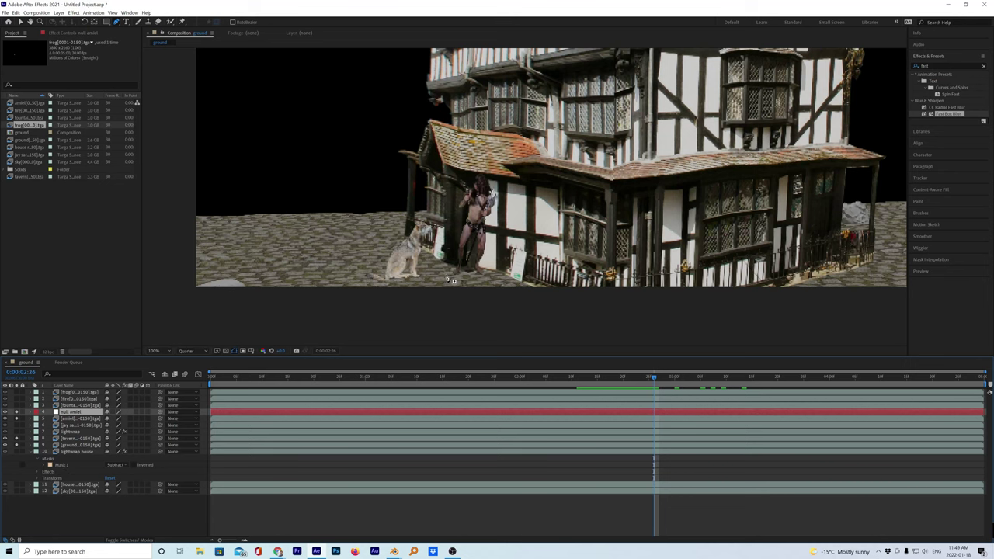
Set the viewer preview resolution to Full
scroll(451, 282, up, 3)
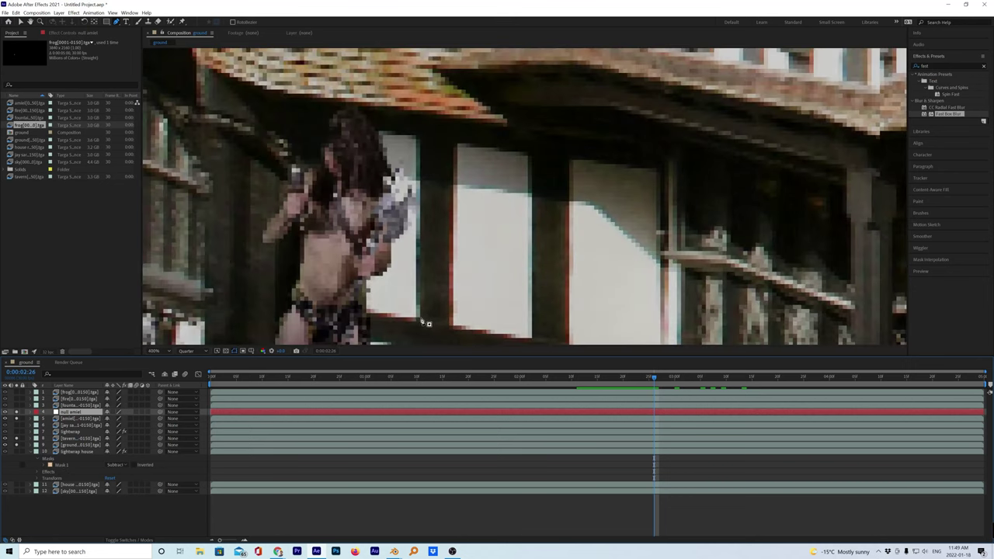
scroll(427, 296, down, 3)
click(190, 351)
click(191, 370)
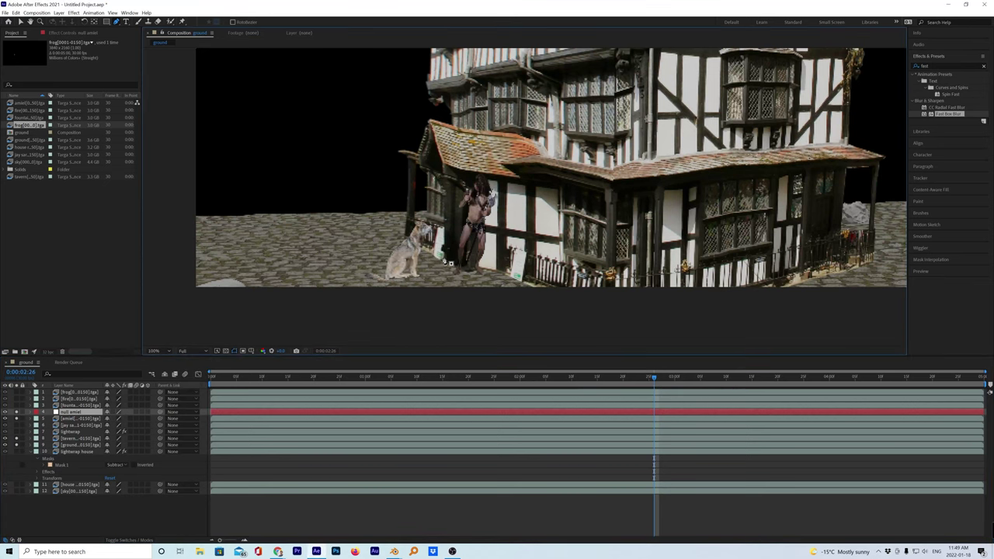
Collapse the lightwrap house layer, select the ground layer and bring up the Tracker panel
scroll(457, 265, up, 4)
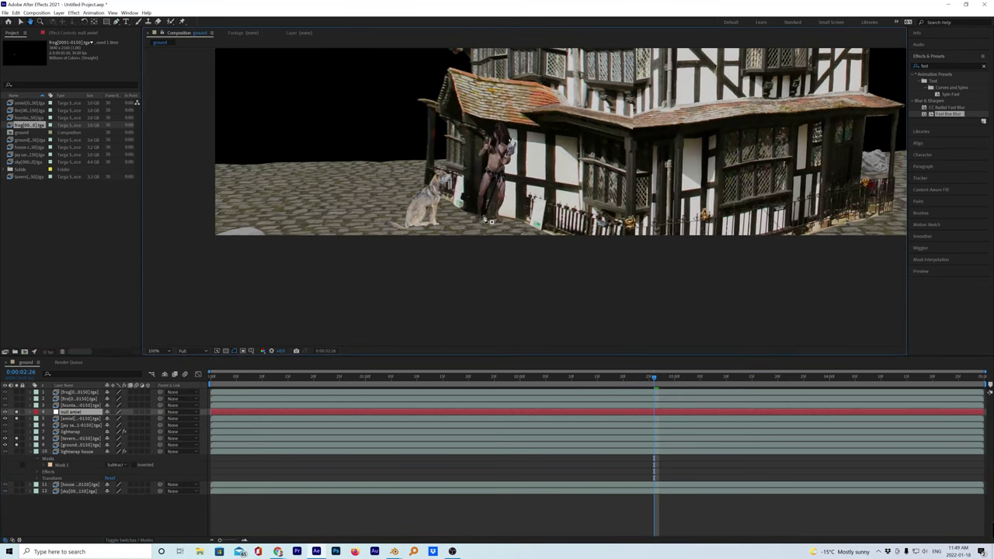
scroll(473, 236, up, 2)
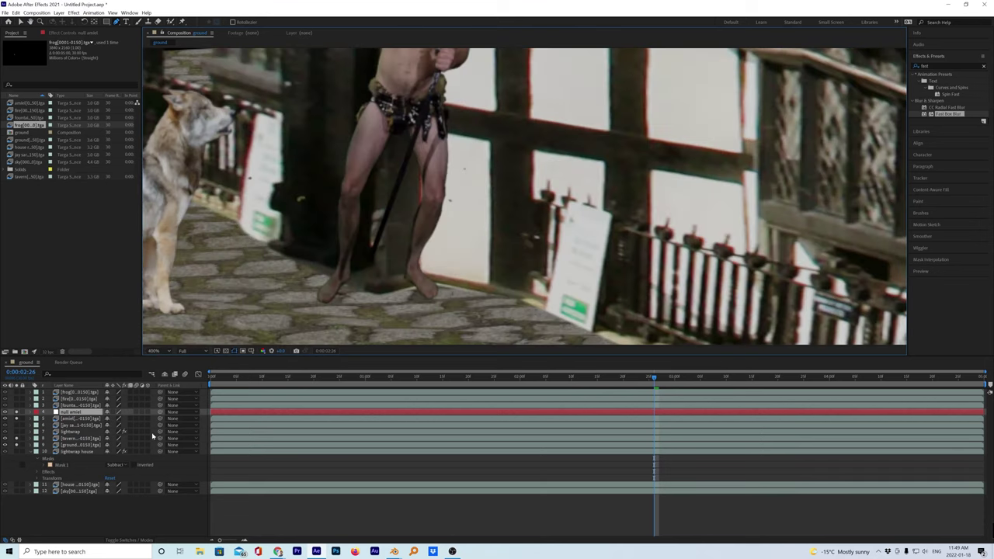
click(32, 452)
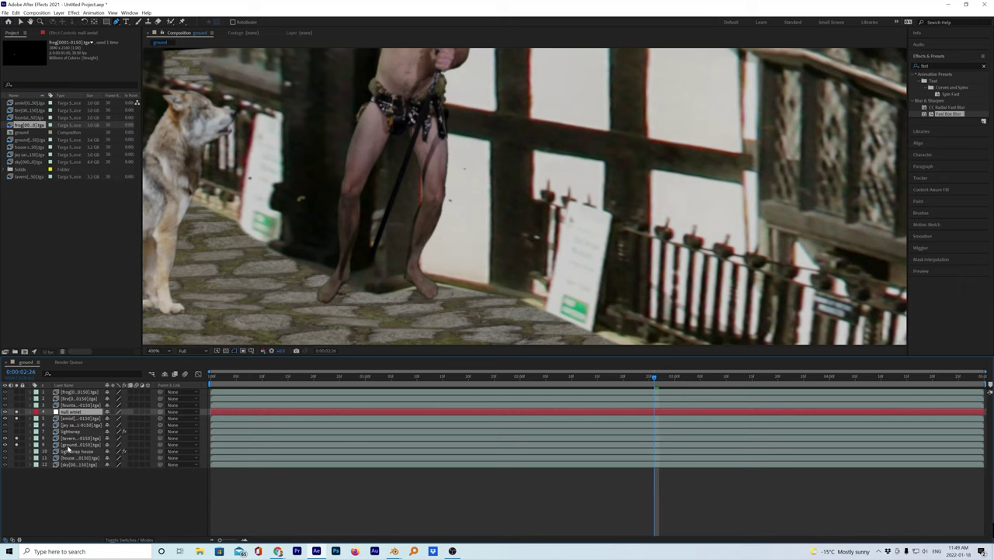
click(68, 446)
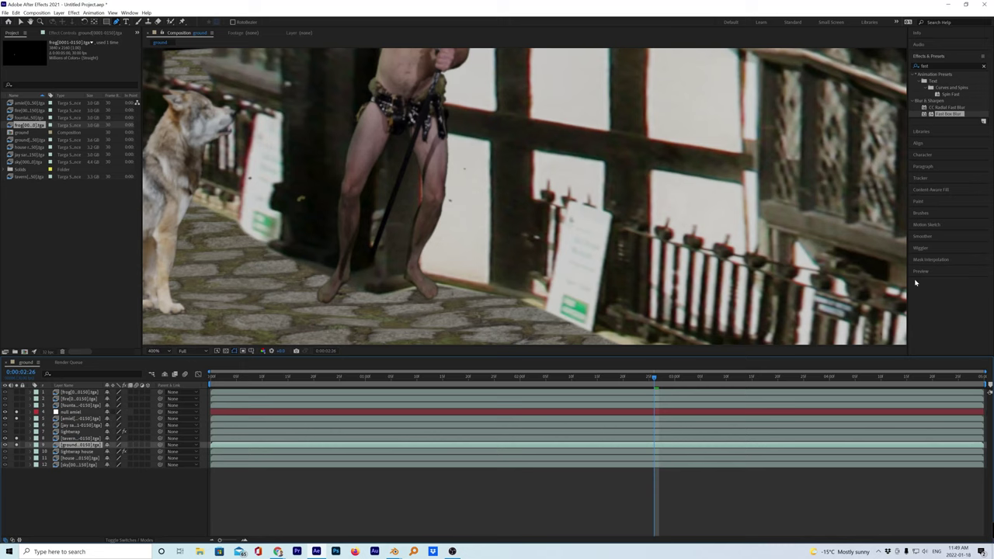
click(921, 178)
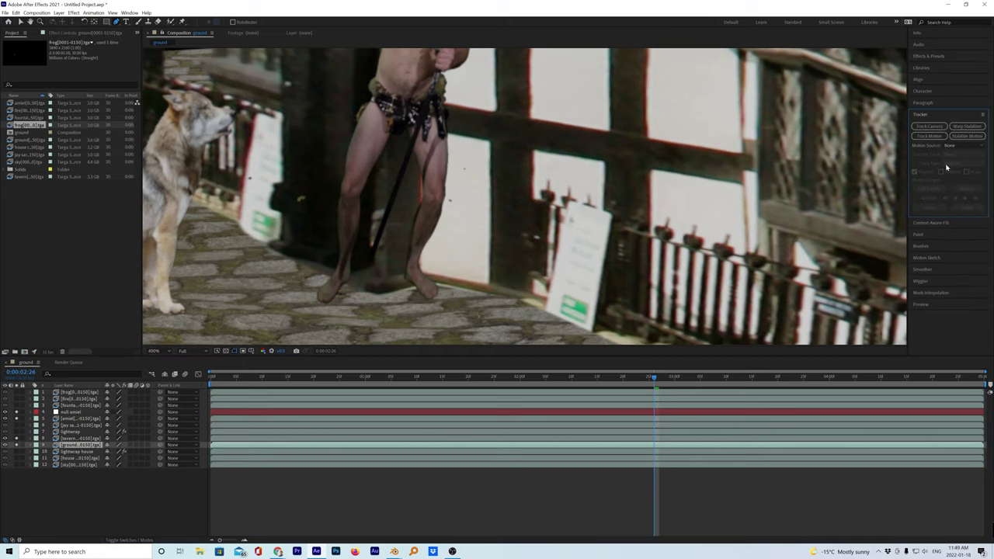
Start a Track Motion on the ground layer with Rotation and Scale enabled
click(929, 136)
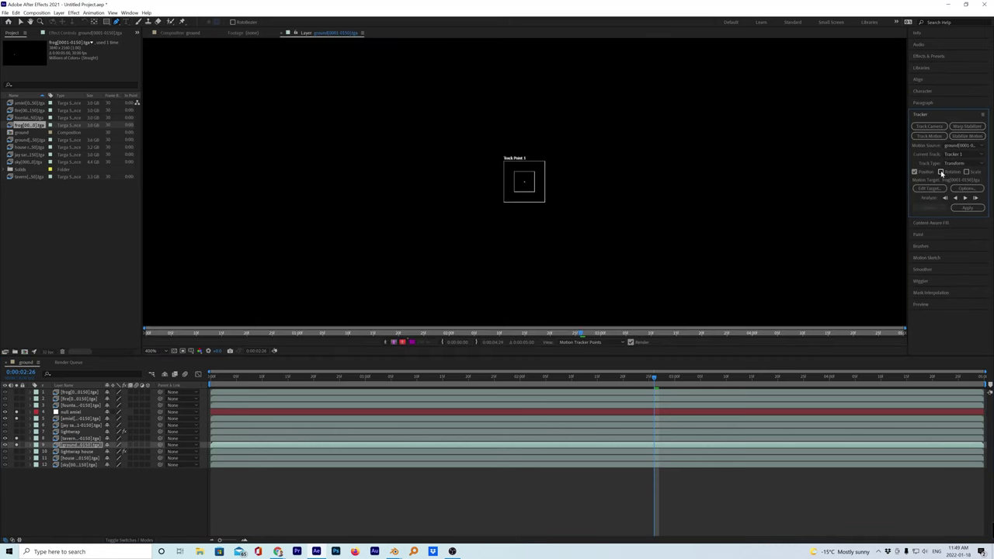
click(942, 173)
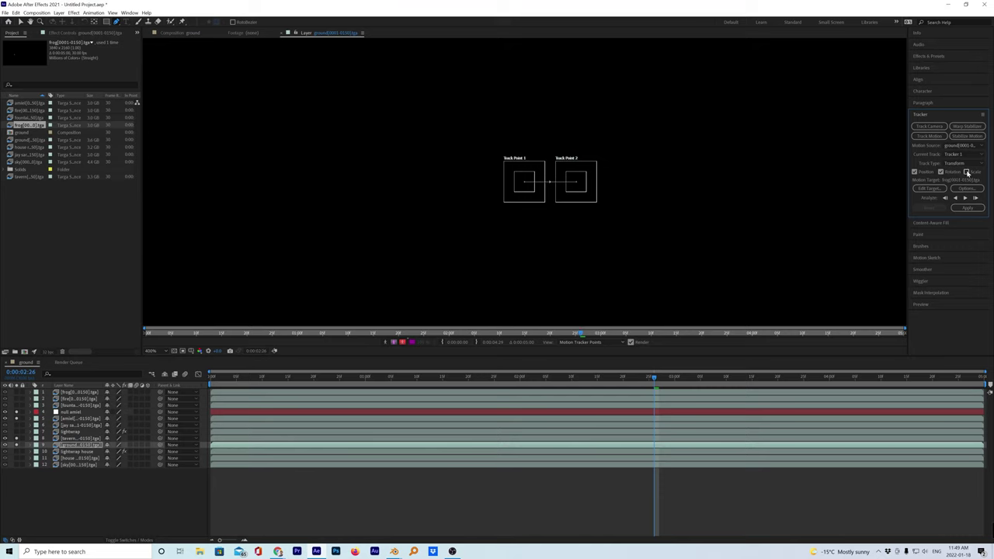
scroll(647, 208, down, 6)
scroll(646, 211, up, 6)
Drag Track Points 1 and 2 down toward the ground, panning the layer view to follow them
drag(527, 189, 513, 297)
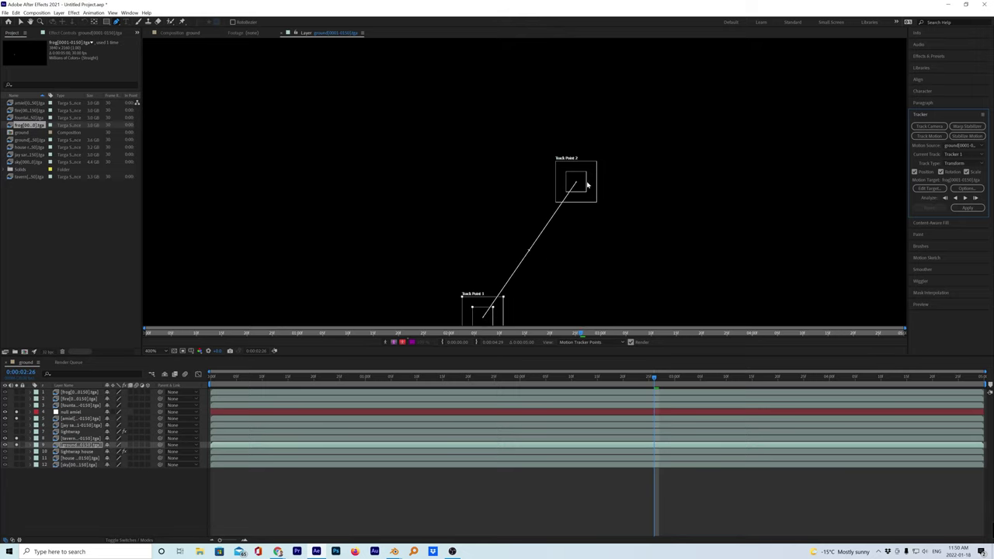
drag(581, 186, 587, 314)
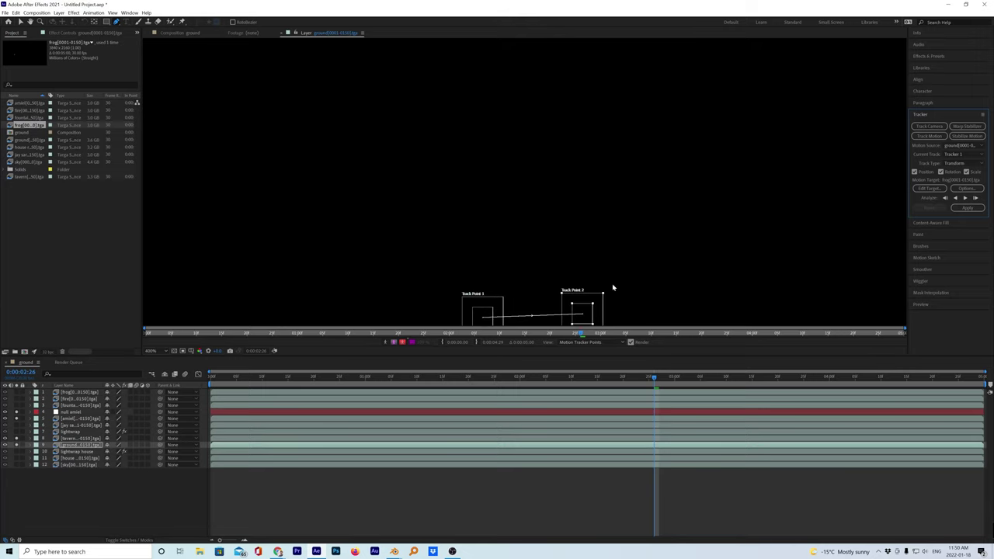
drag(610, 240, 584, 44)
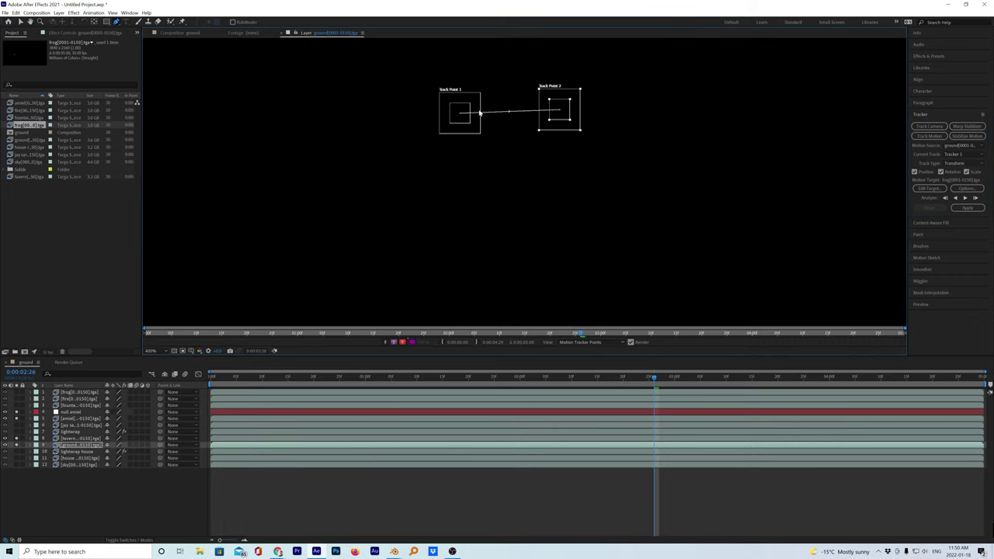
drag(468, 124, 444, 289)
drag(568, 108, 587, 312)
drag(571, 264, 582, 88)
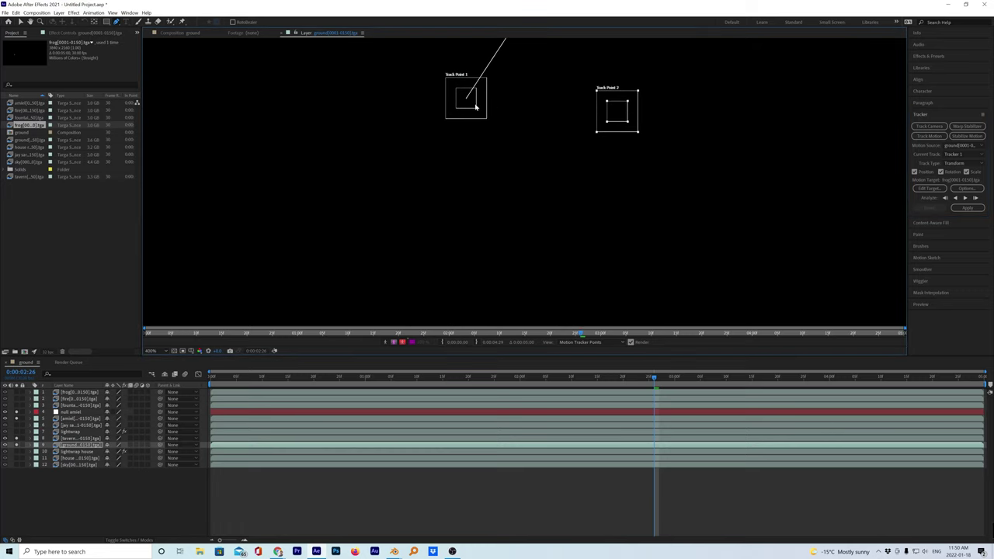
drag(475, 121, 446, 275)
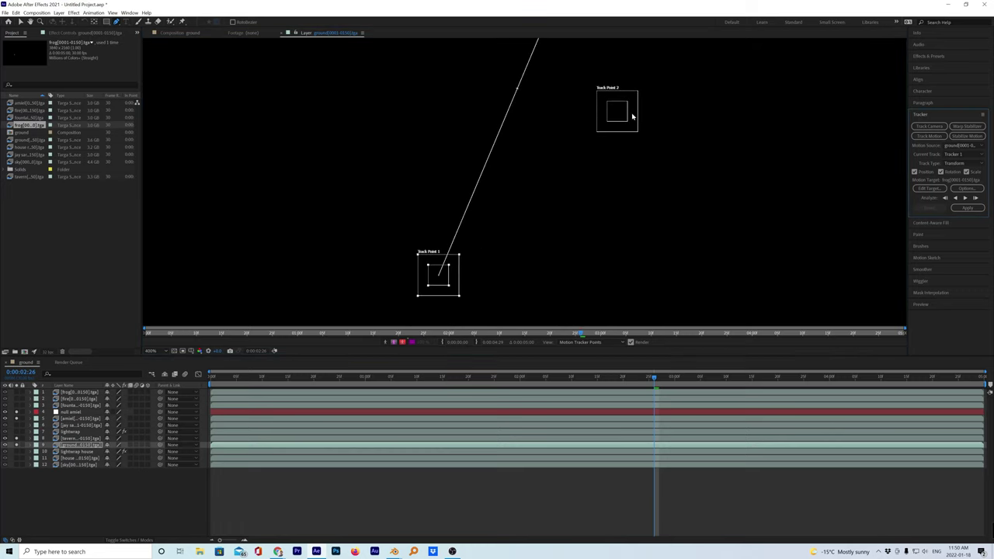
drag(611, 114, 574, 314)
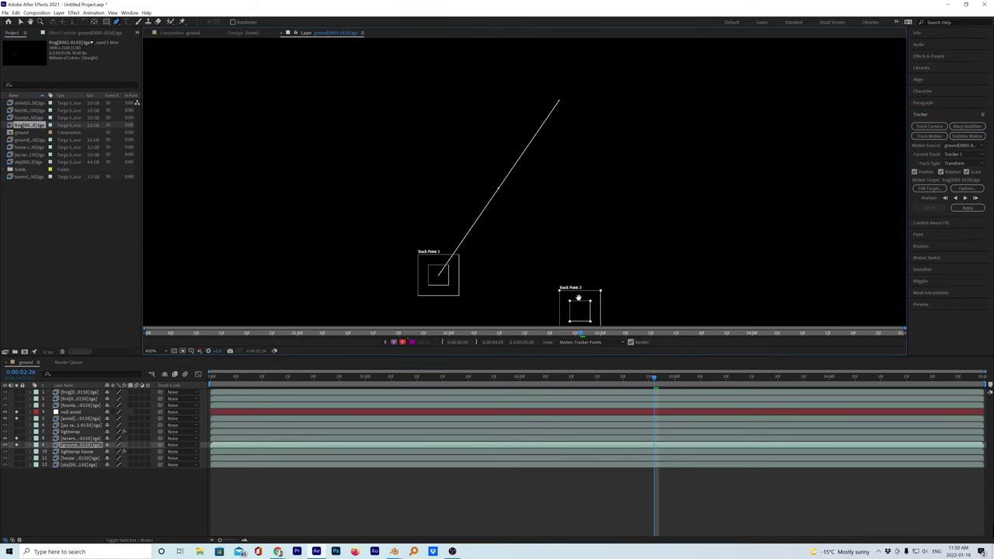
drag(581, 277, 605, 159)
At 400% zoom, settle both track points on the cobblestones and leave the tracking view
scroll(605, 159, down, 4)
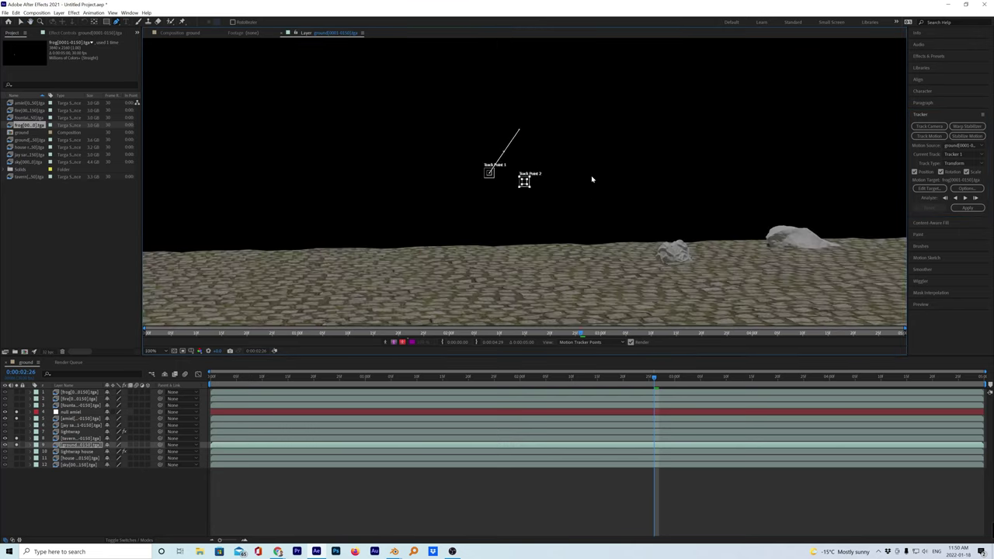
key(period)
key(period)
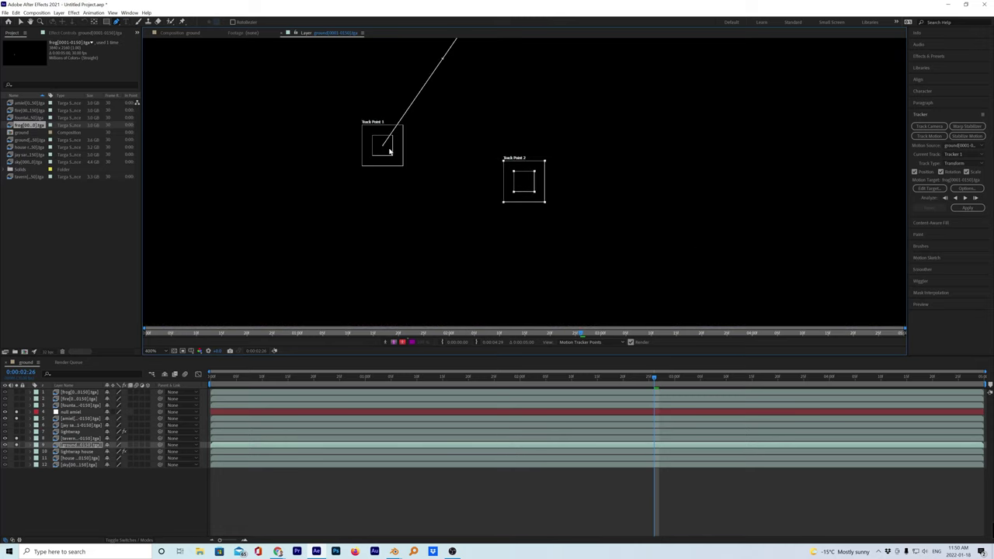
drag(390, 152, 398, 335)
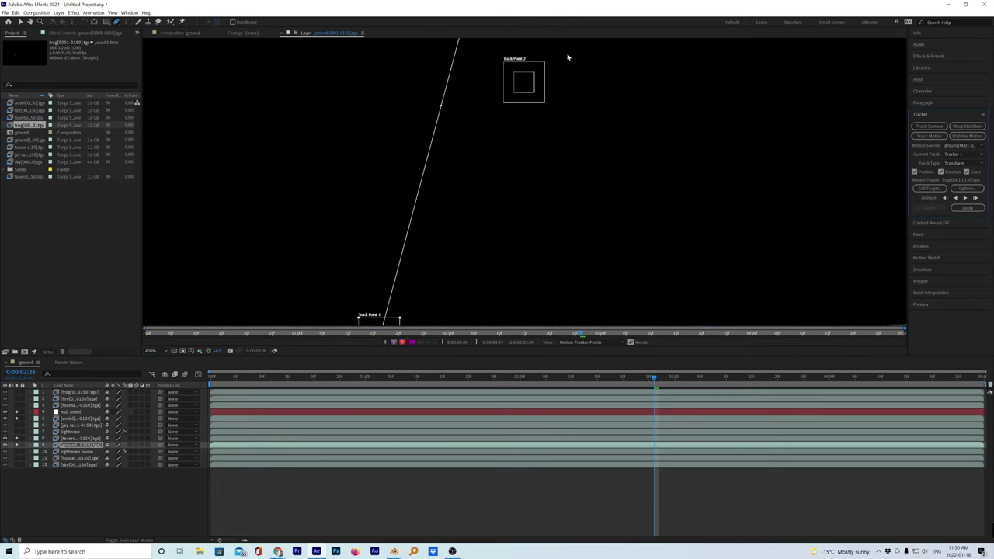
drag(528, 83, 508, 308)
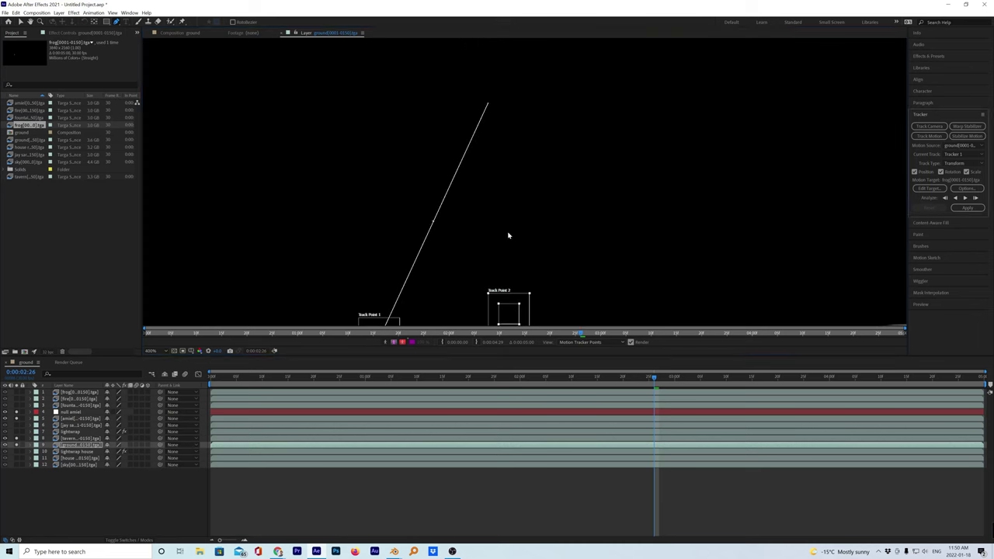
scroll(501, 259, down, 5)
drag(464, 111, 434, 250)
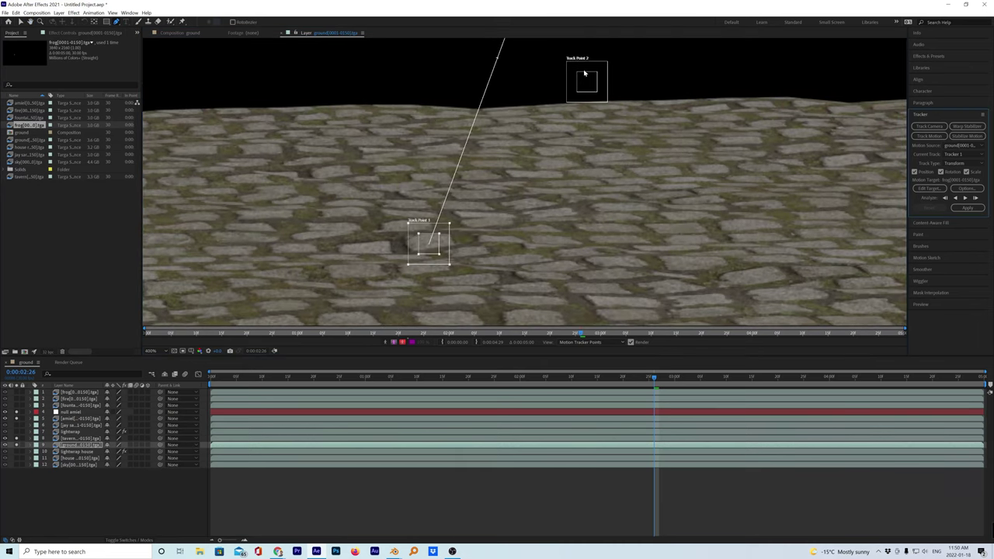
drag(592, 79, 536, 256)
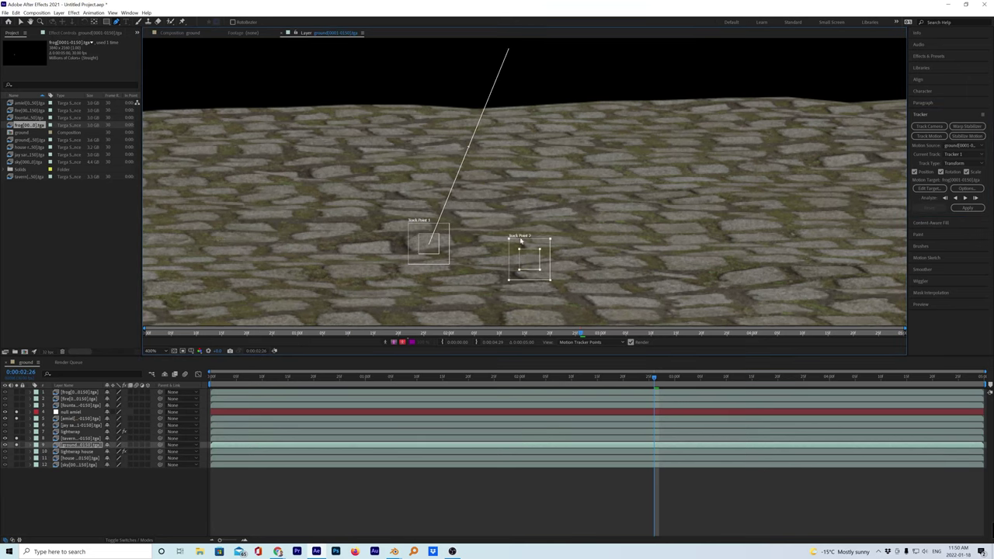
click(526, 263)
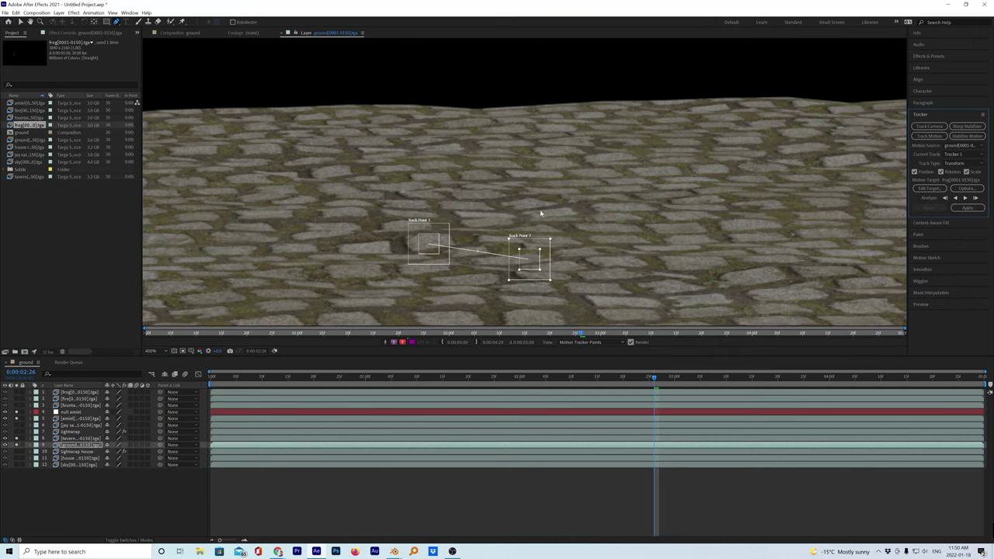
drag(566, 228, 606, 181)
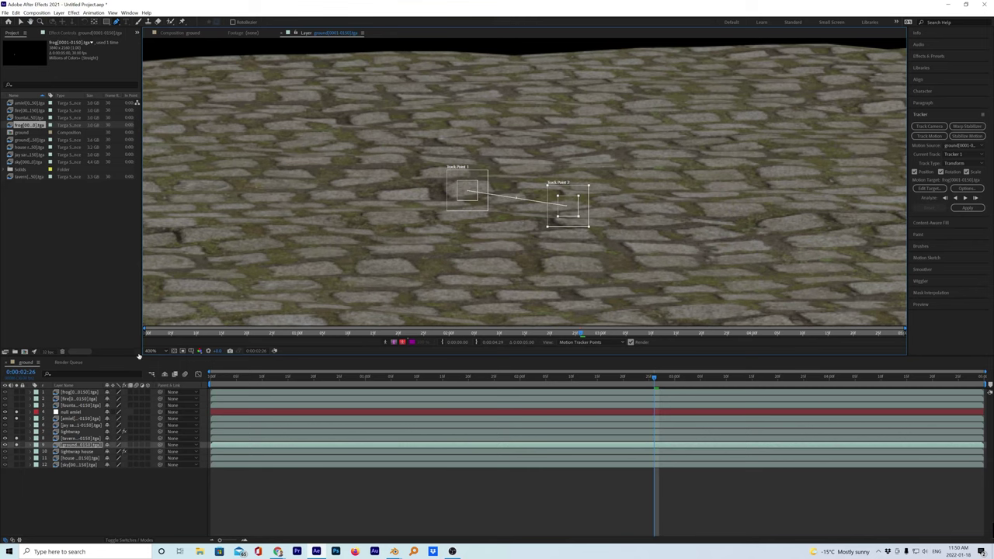
click(240, 33)
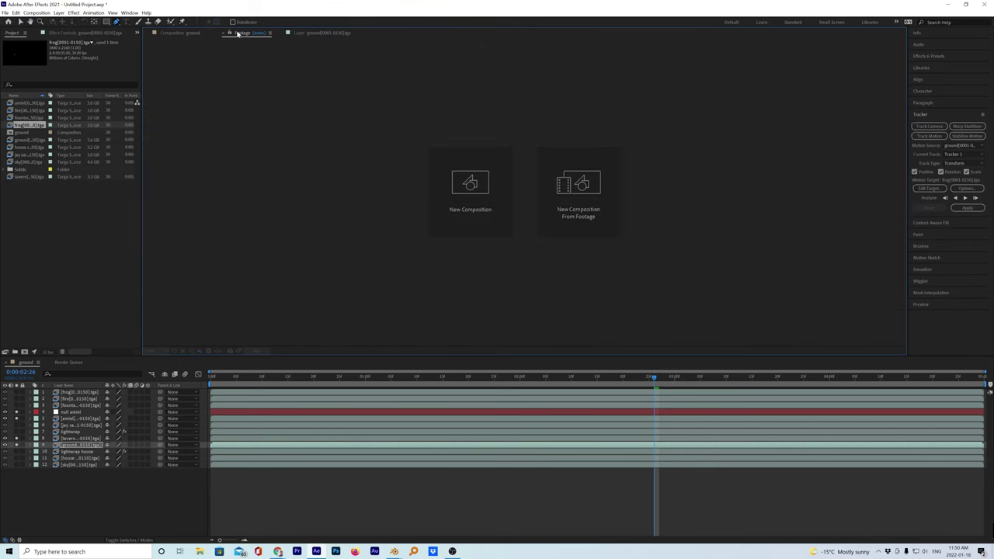
Return to the ground composition and zoom out and back to 200% to inspect the tavern scene
click(188, 35)
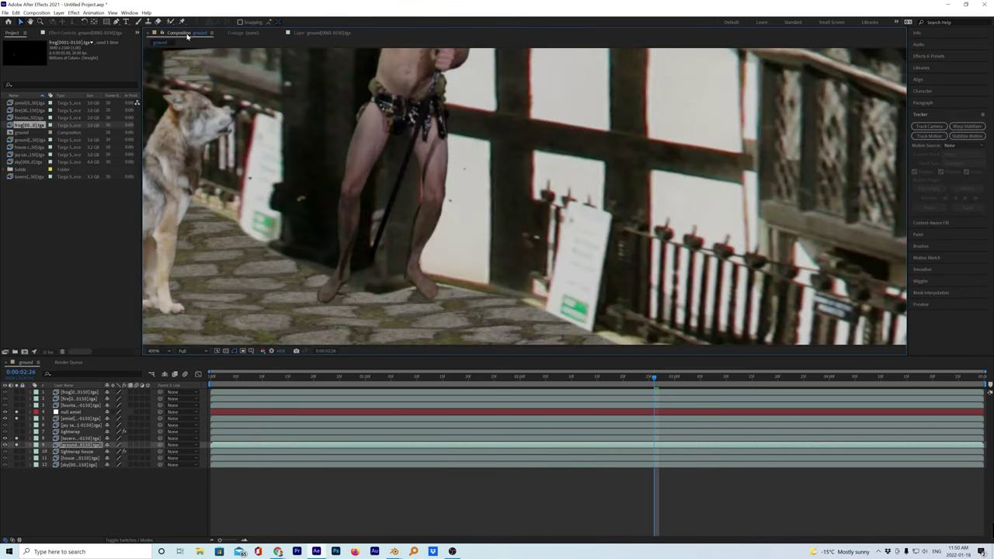
scroll(381, 173, down, 4)
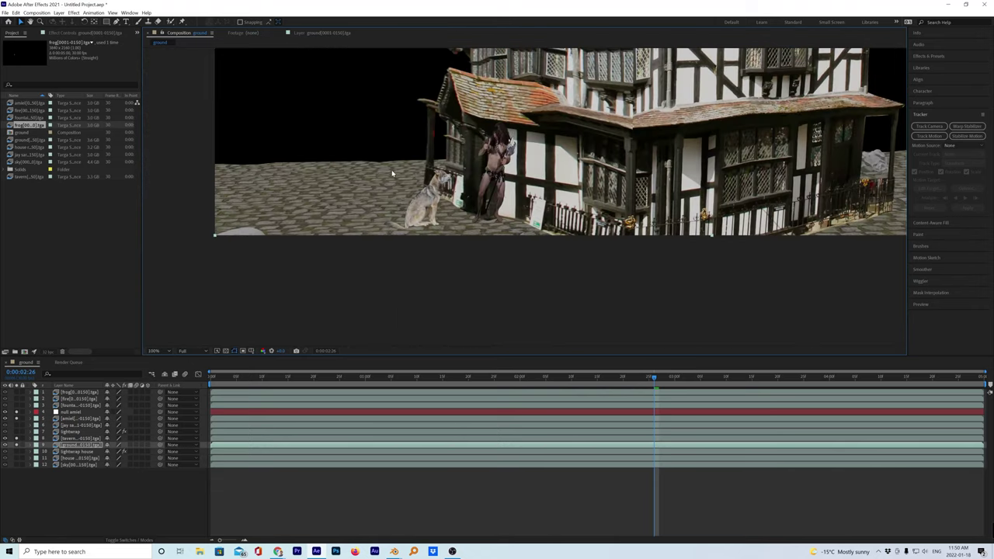
scroll(528, 153, up, 3)
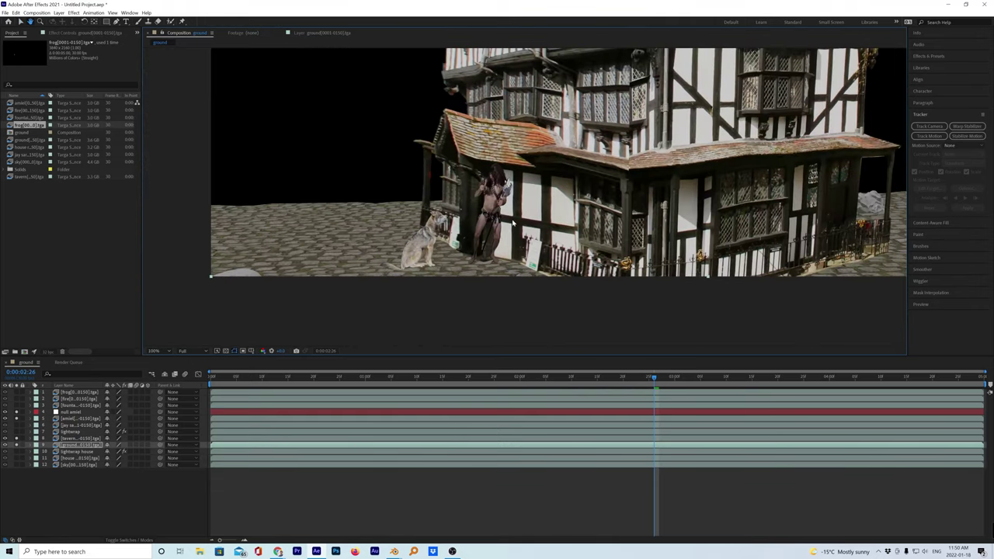
scroll(483, 267, up, 2)
scroll(466, 268, down, 2)
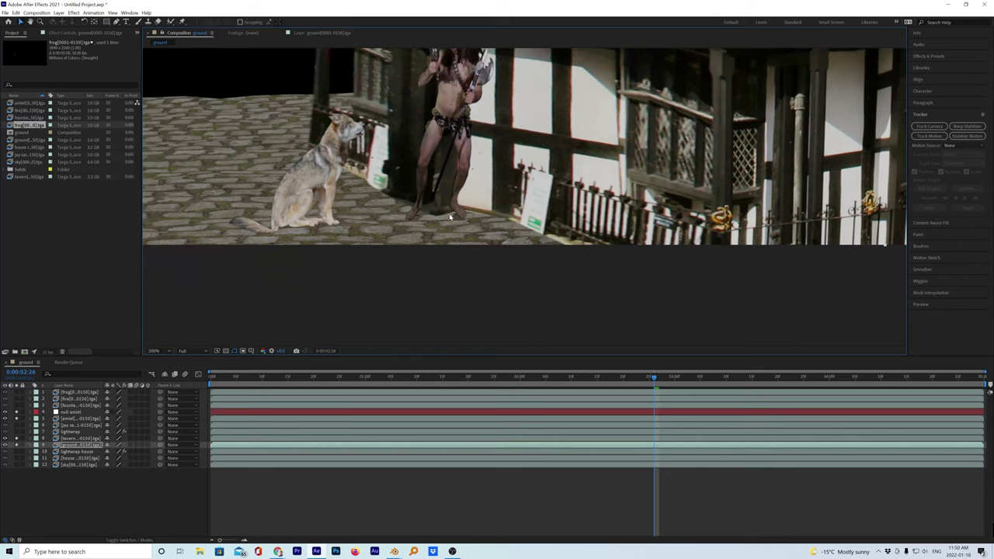
In the ground layer view, place both track points on cobblestones and analyze forward
click(318, 32)
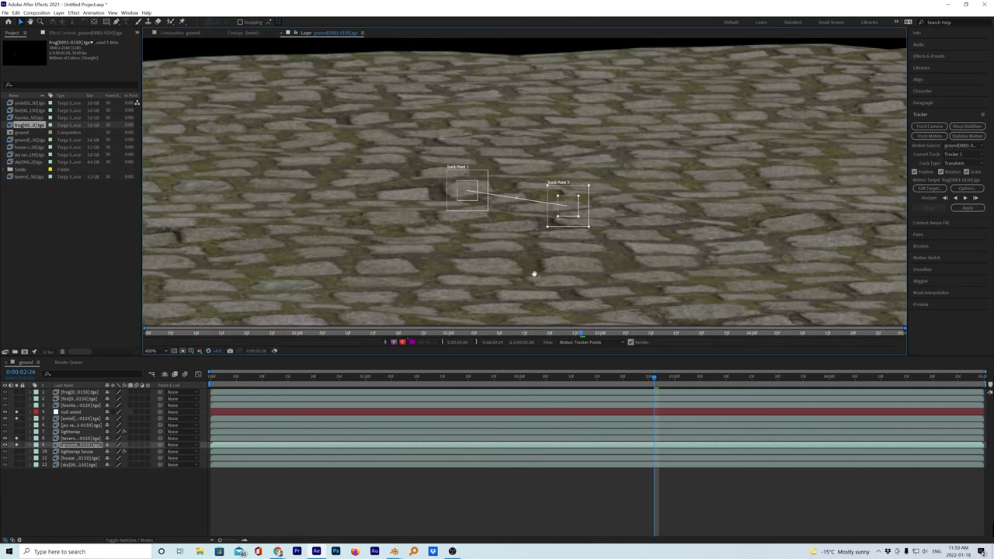
scroll(534, 273, down, 4)
scroll(481, 151, up, 1)
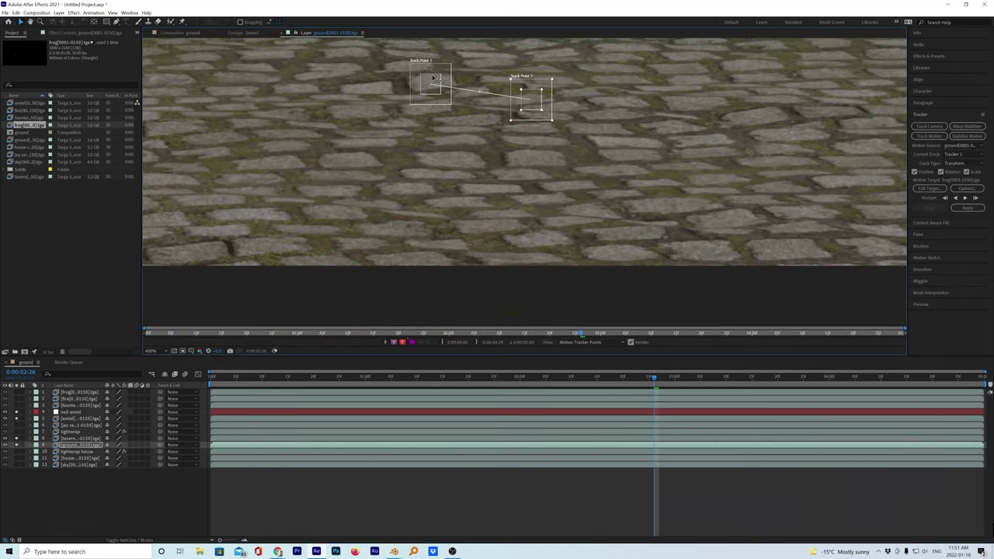
drag(436, 82, 403, 168)
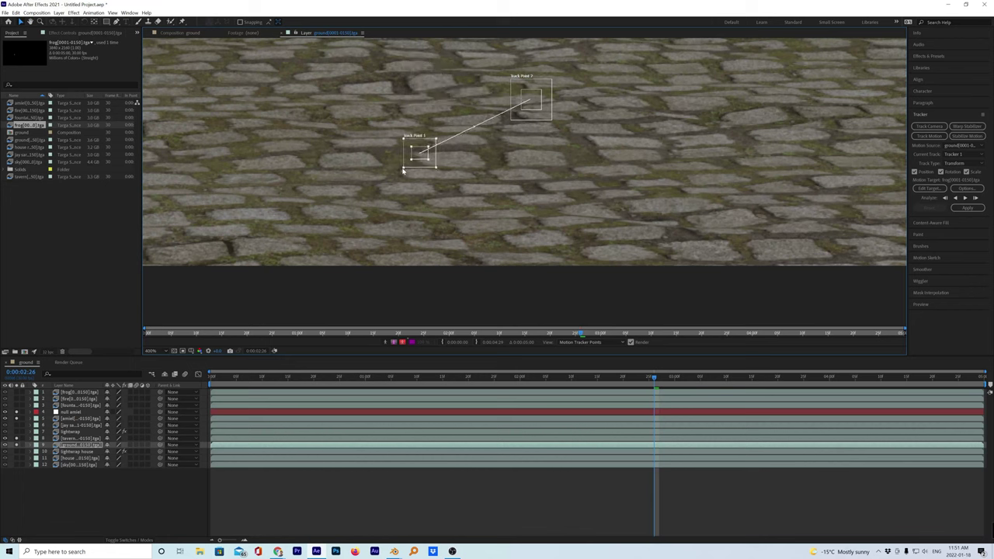
drag(536, 104, 467, 180)
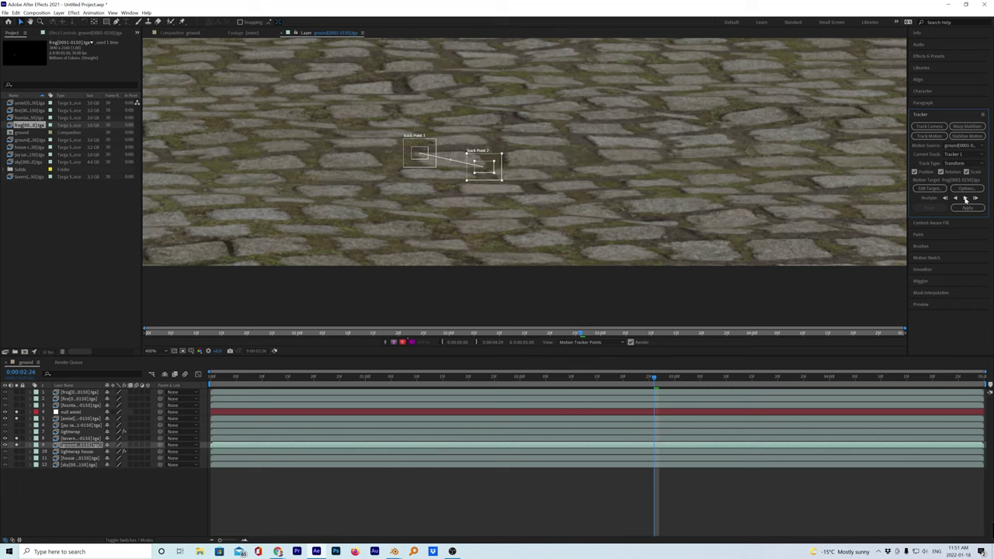
click(965, 199)
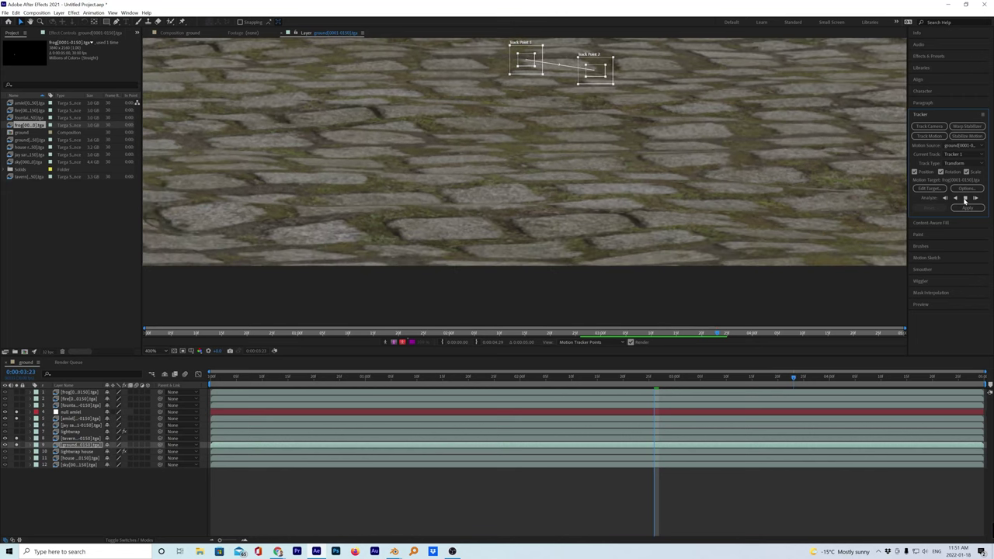
Stop the analysis, recentre the footage on the track points and resume tracking to 0:00:04:29
click(965, 199)
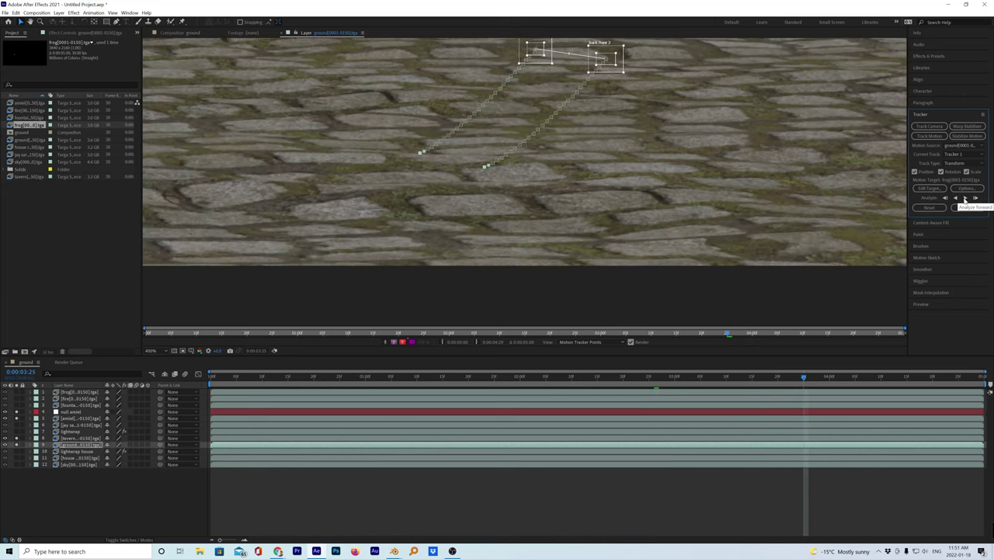
drag(792, 139, 771, 235)
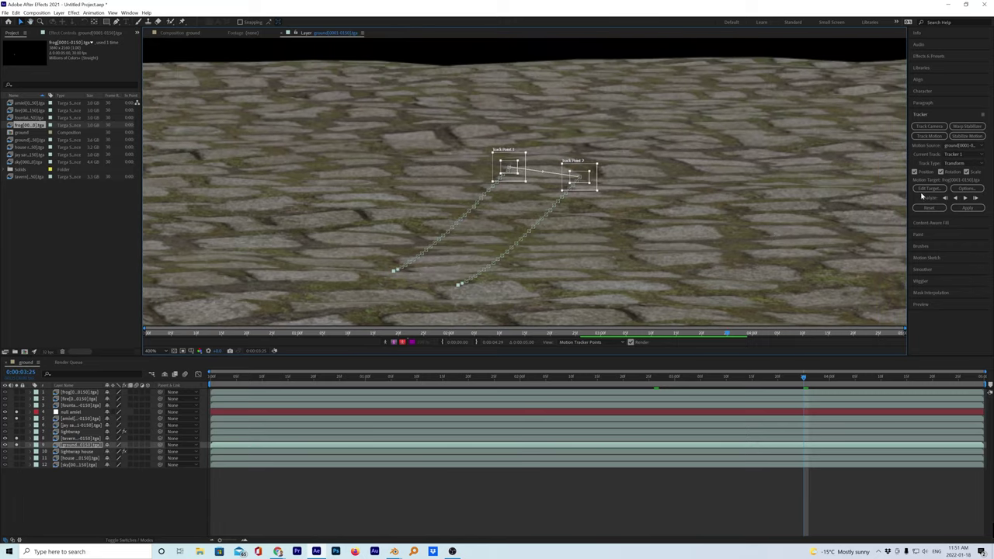
click(965, 199)
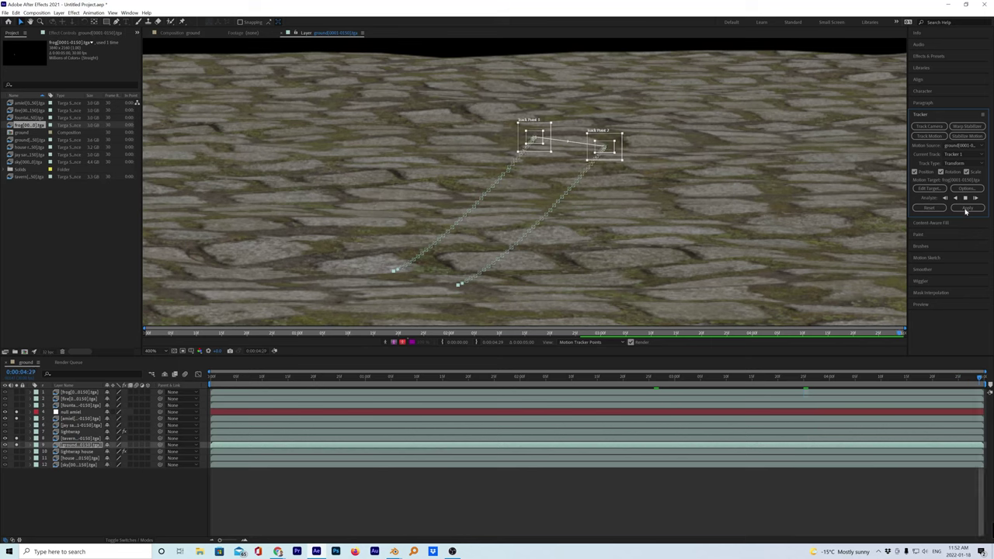
click(931, 190)
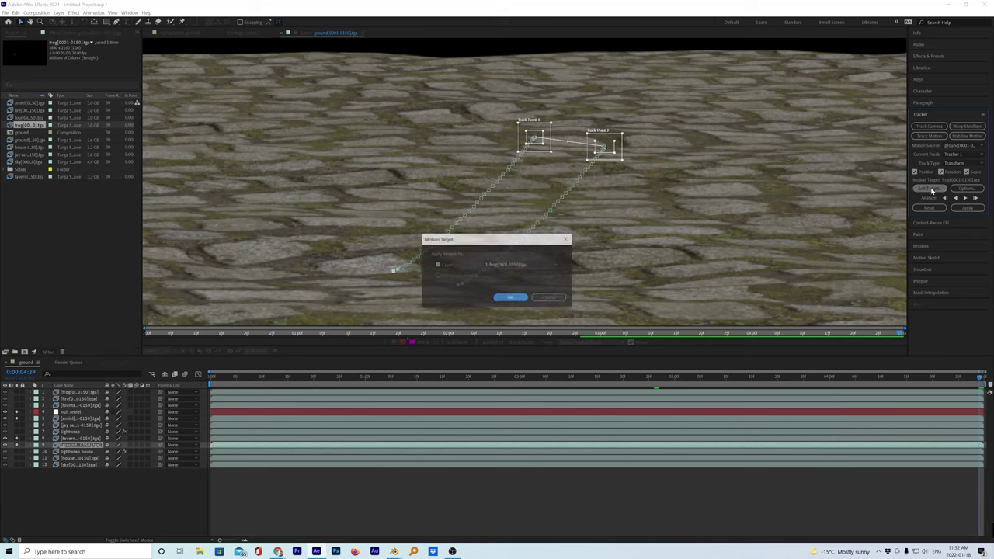
Set the motion target to 4. null amiel and apply Tracker 1's motion to it
click(520, 267)
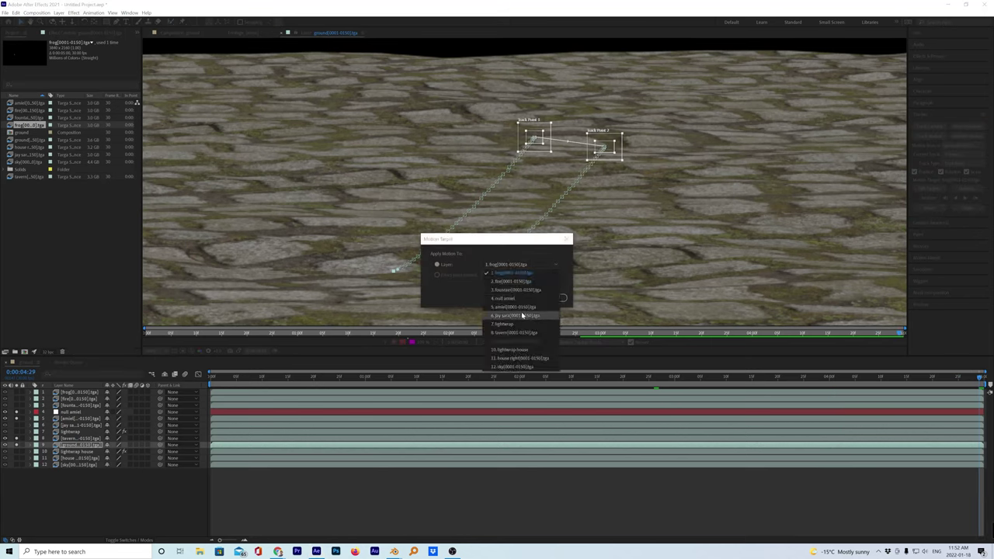
click(506, 298)
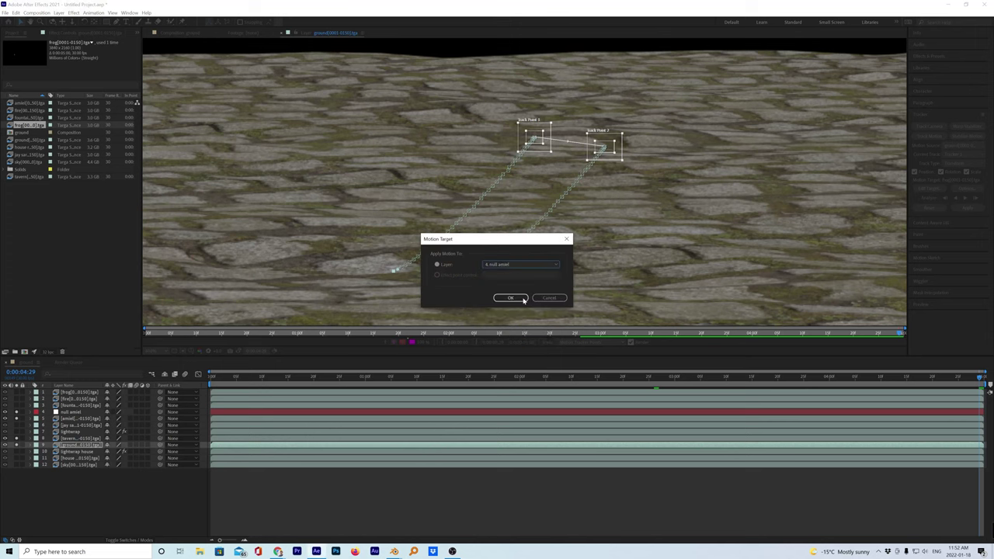
click(509, 298)
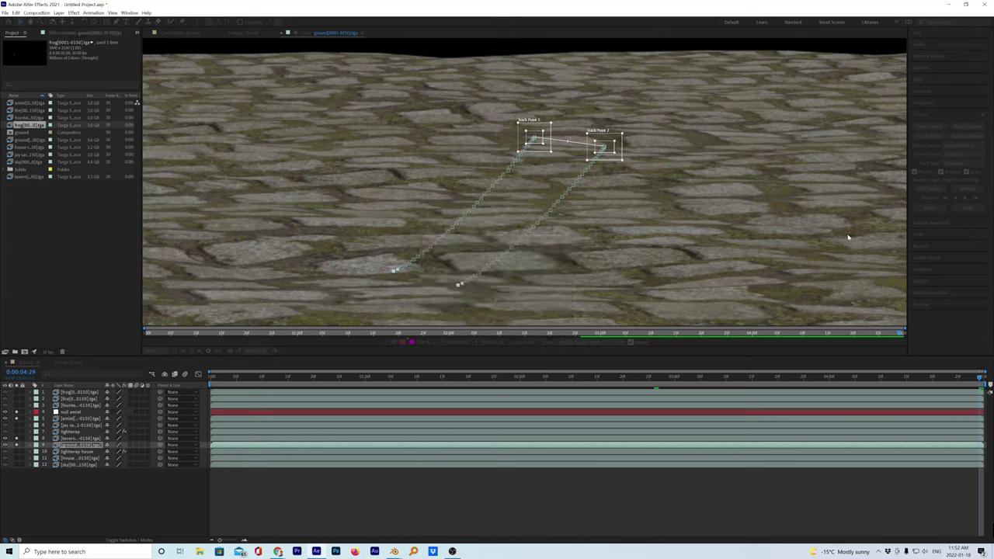
click(969, 209)
click(507, 284)
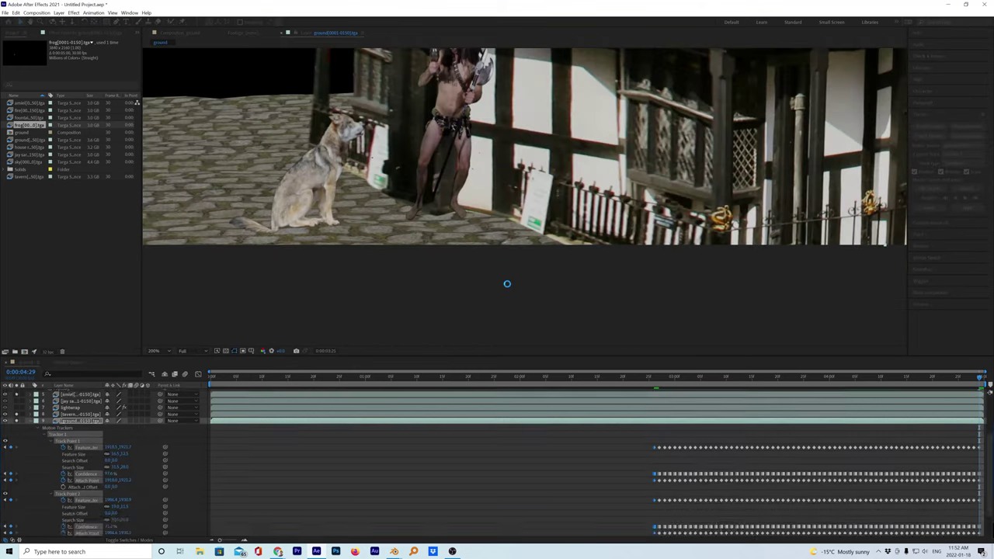
At 0:00:02:26, collapse the layers and set amiel's Parent & Link to 4. null amiel
click(655, 381)
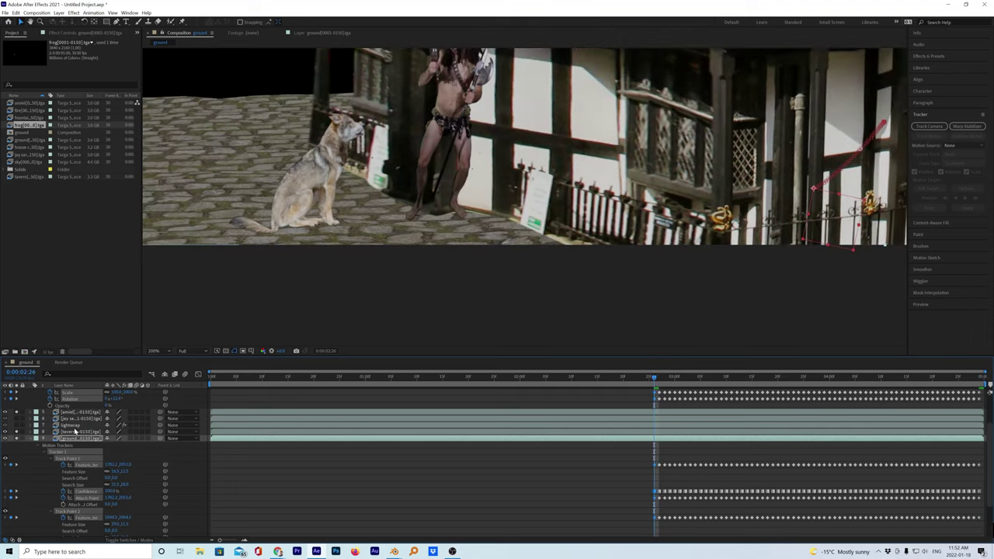
scroll(69, 432, up, 3)
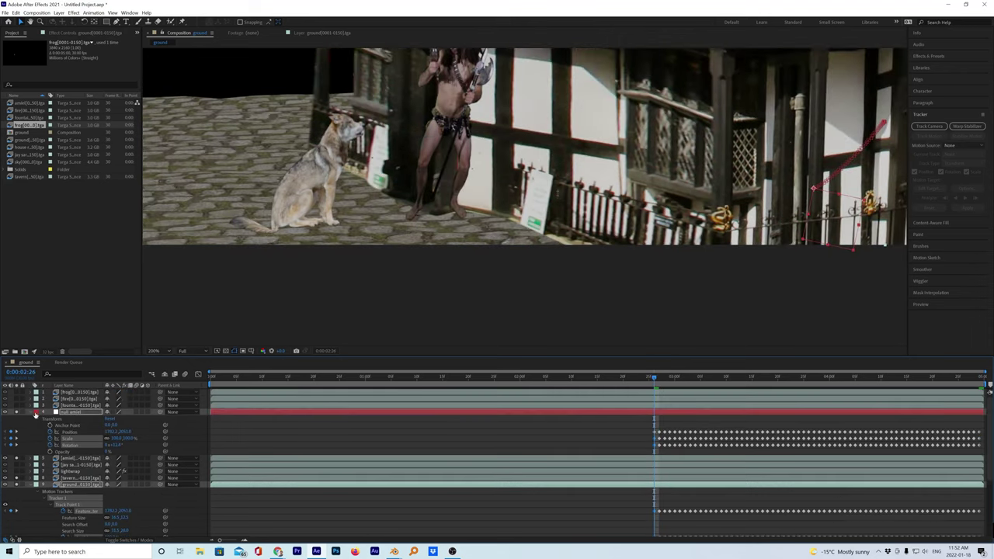
click(33, 416)
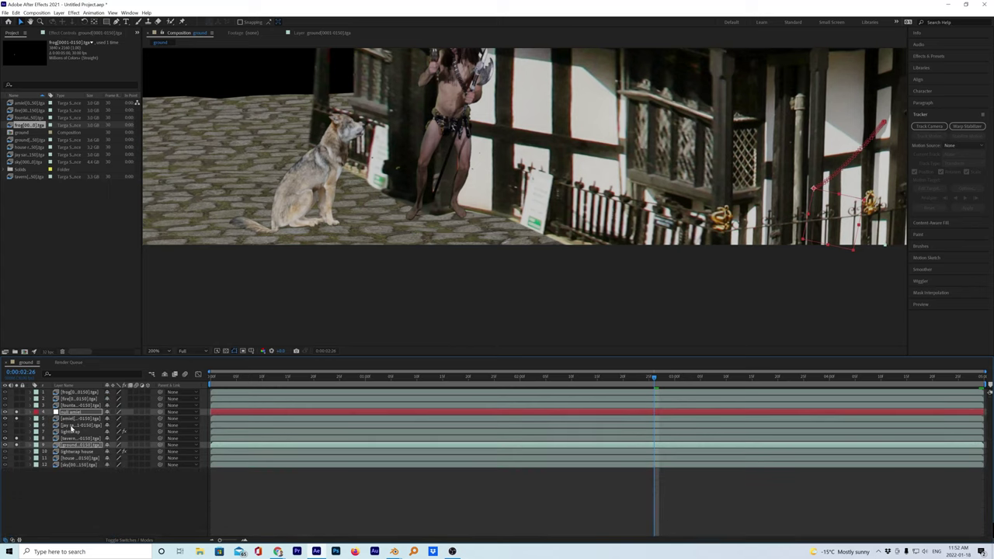
click(37, 425)
click(33, 419)
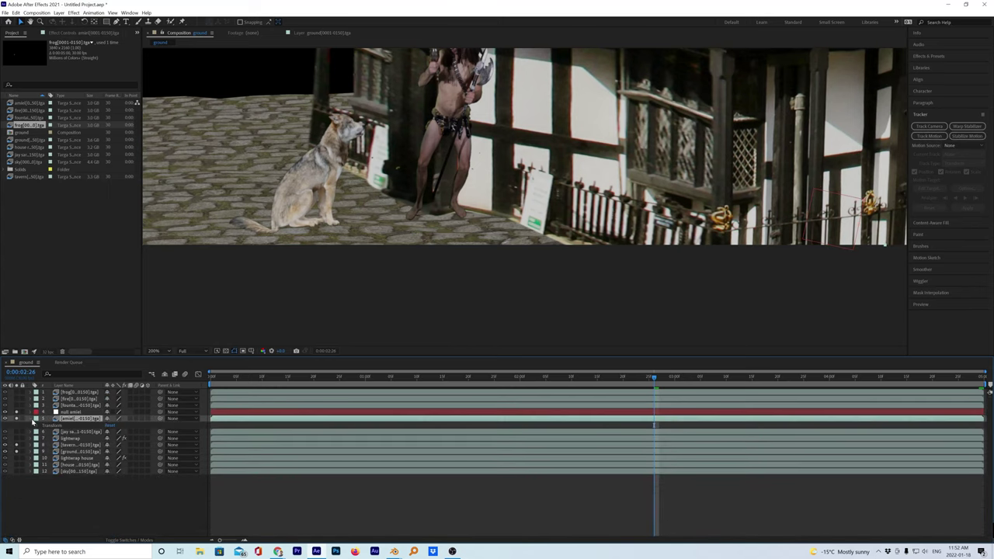
click(32, 418)
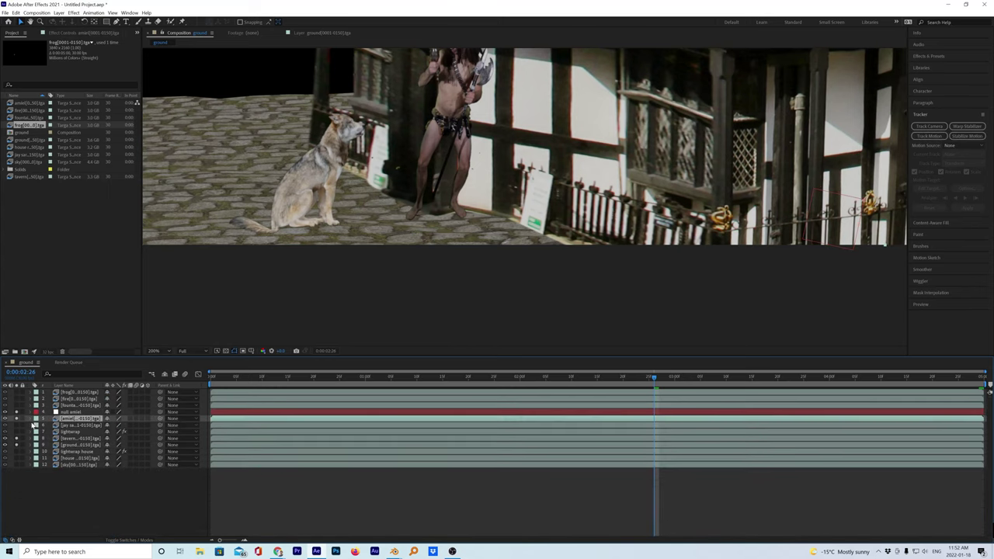
click(136, 540)
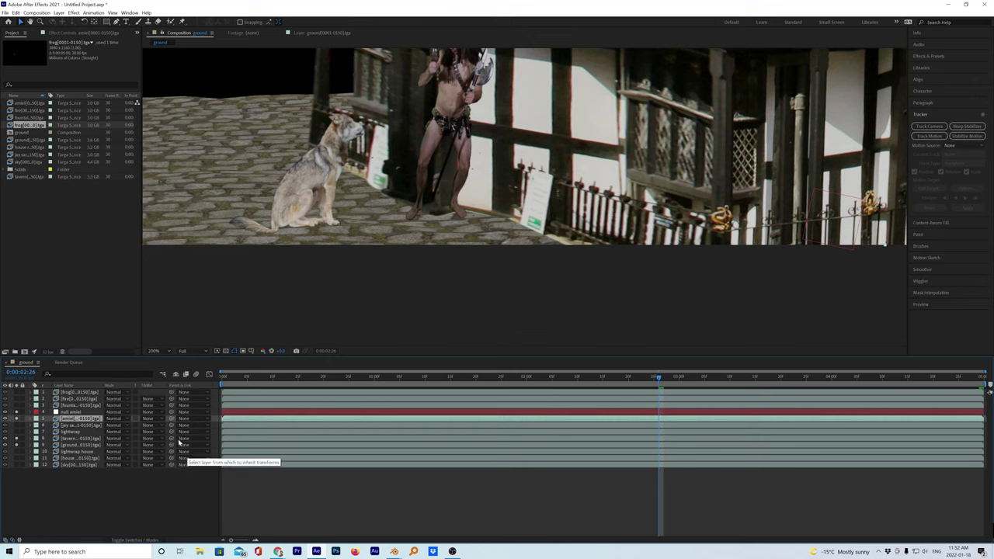
click(193, 419)
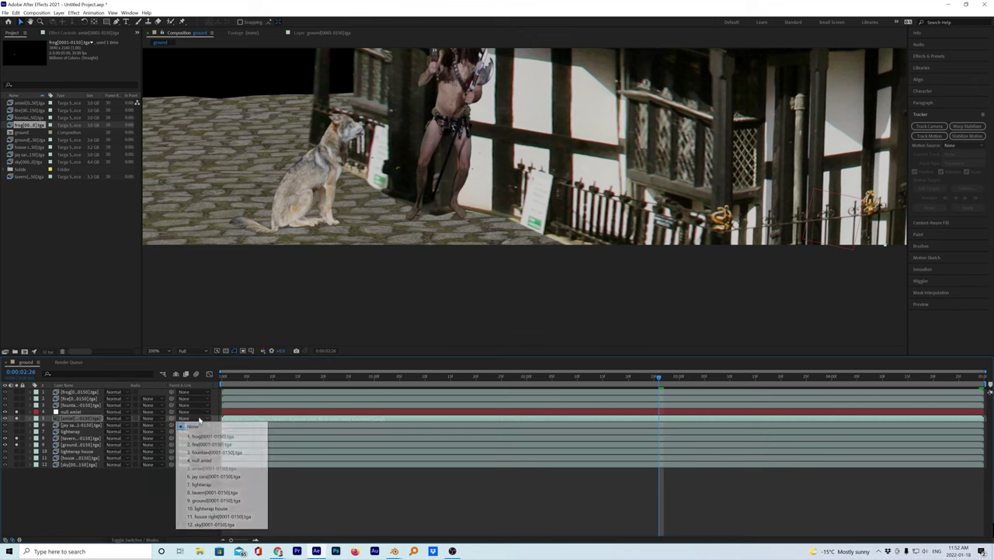
click(203, 461)
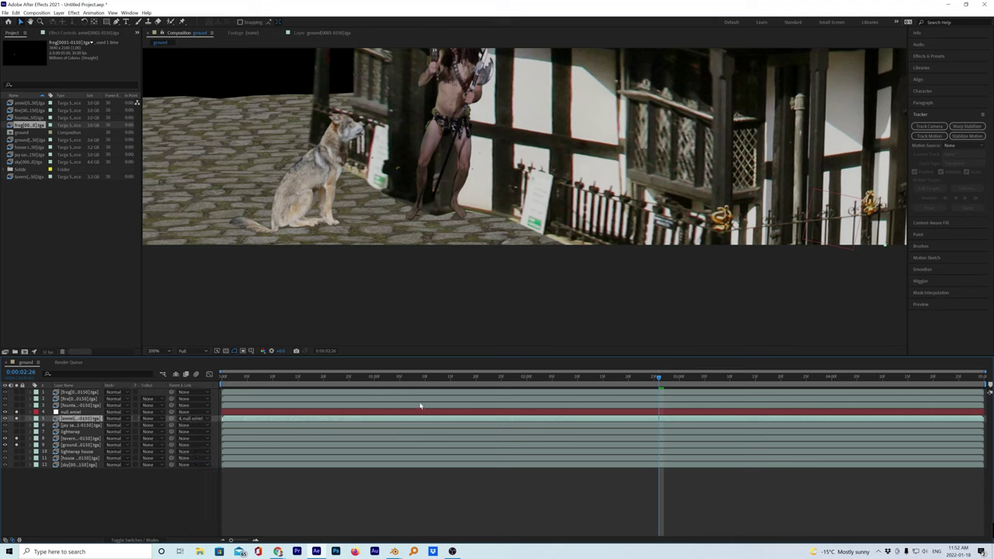
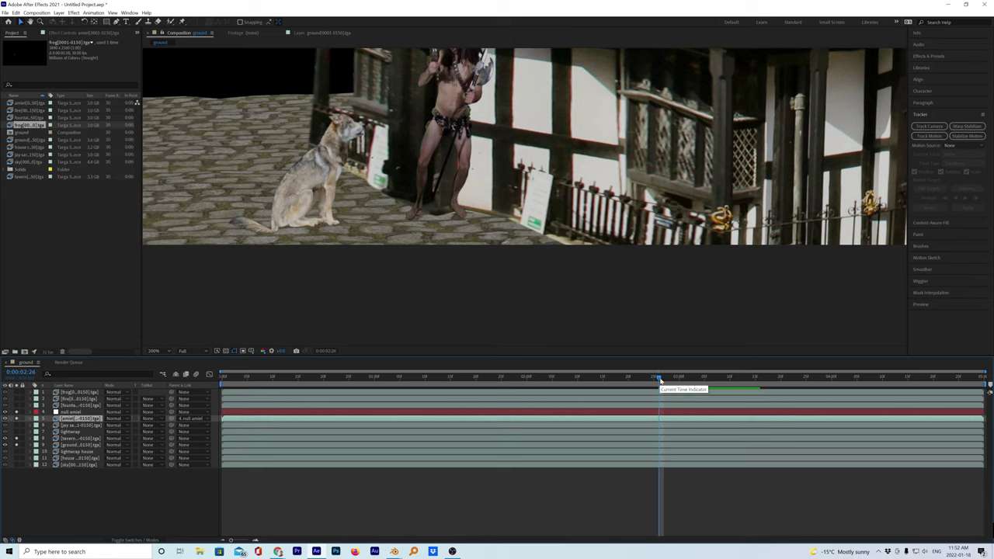
Set the viewer resolution to Half and expand the Preview panel
click(203, 351)
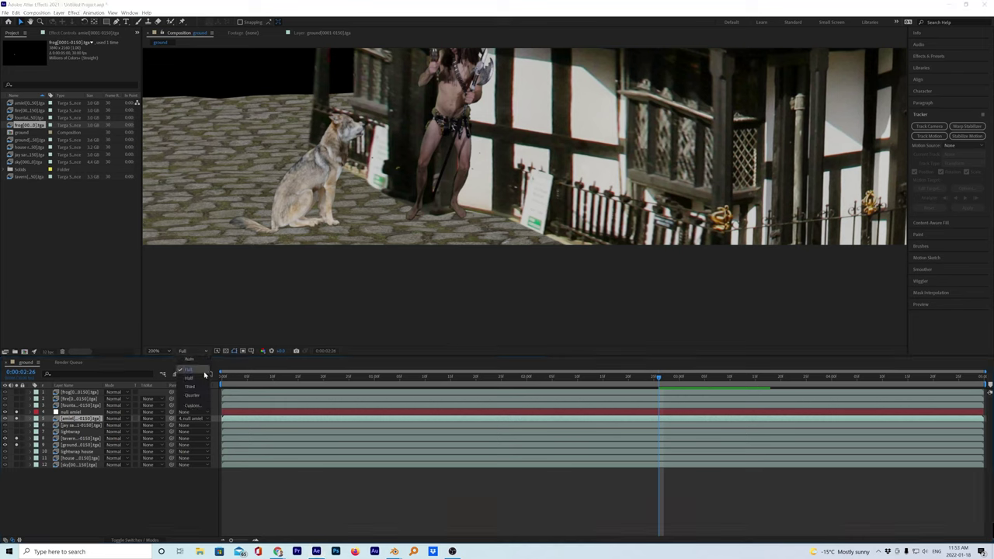
click(190, 379)
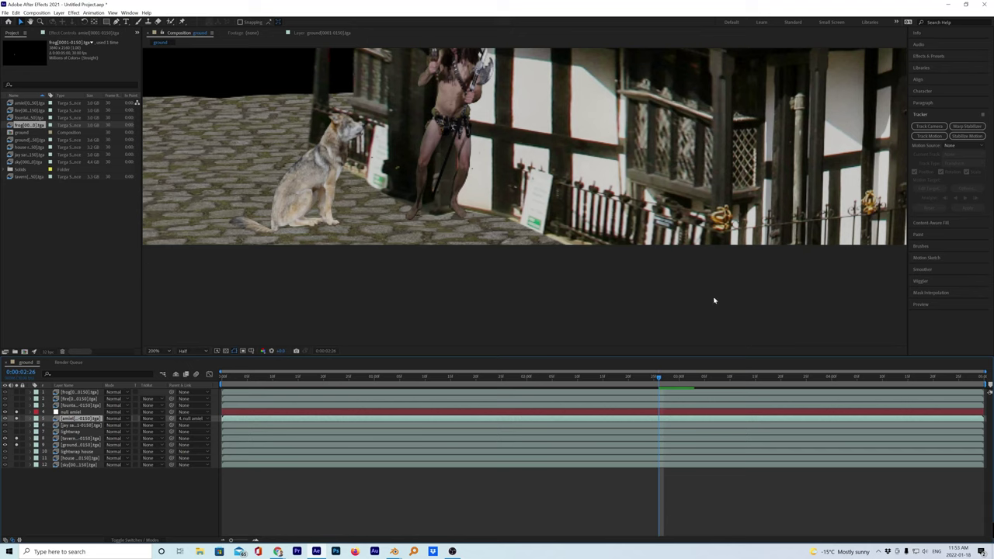
click(920, 303)
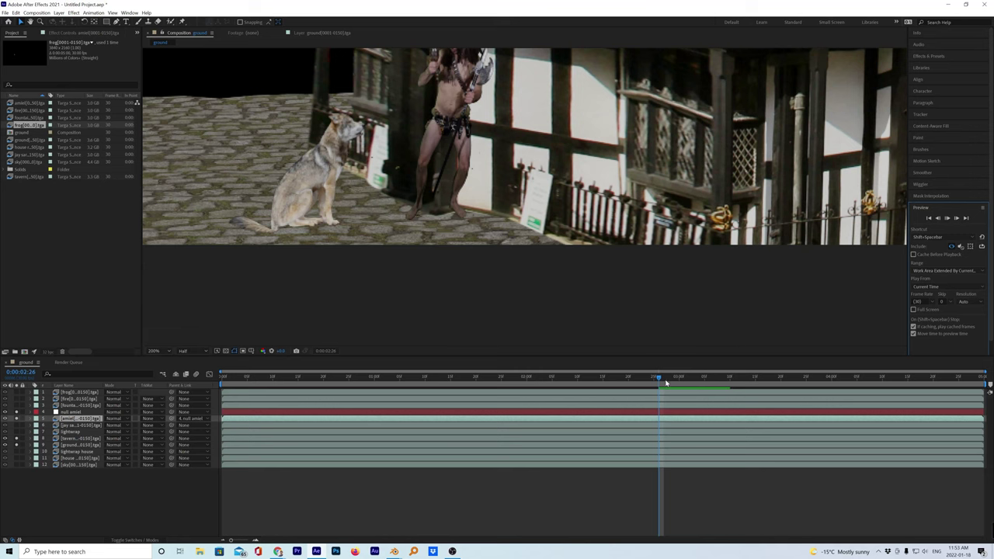
Play the ground composition, then replay it from 0:00:02:26 to check the motion
key(space)
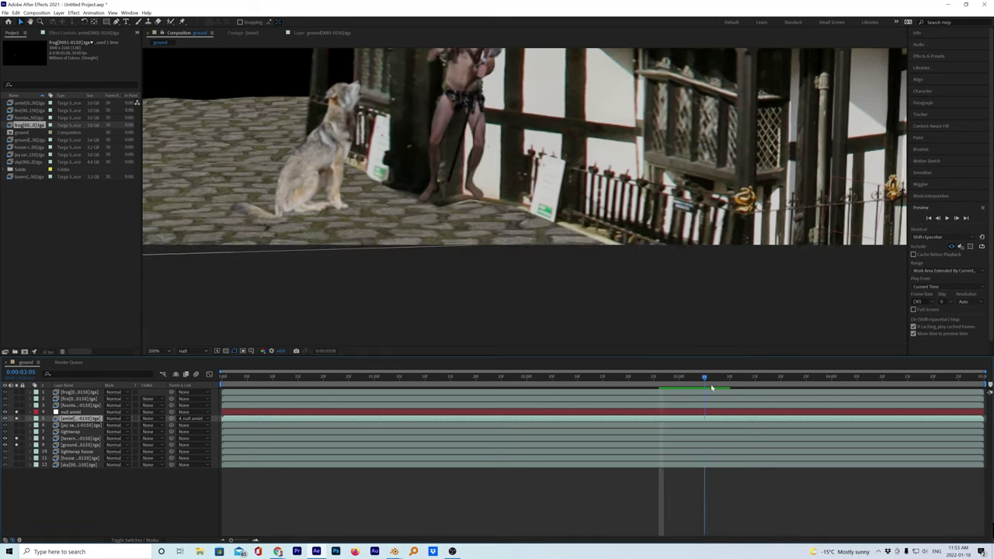
drag(744, 387, 667, 400)
drag(664, 400, 660, 400)
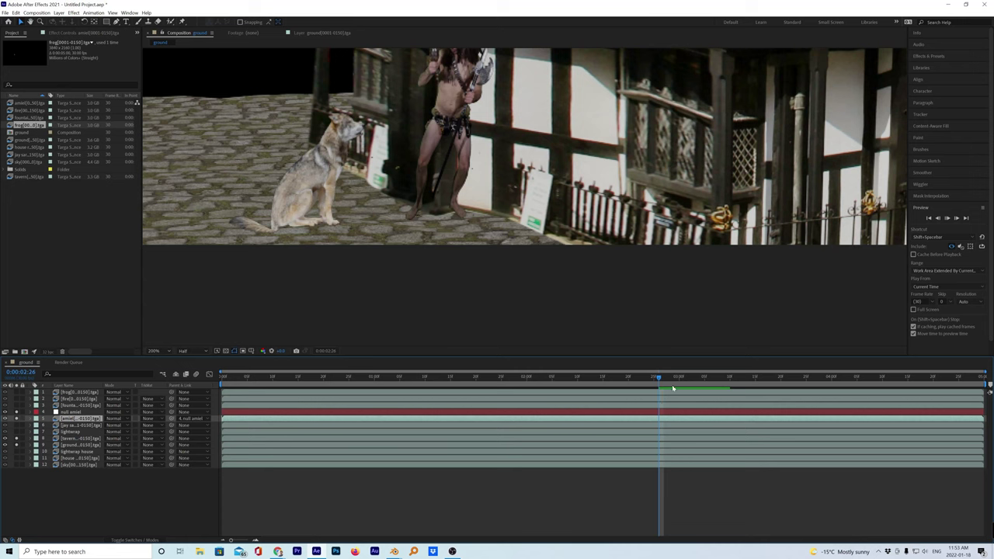
key(space)
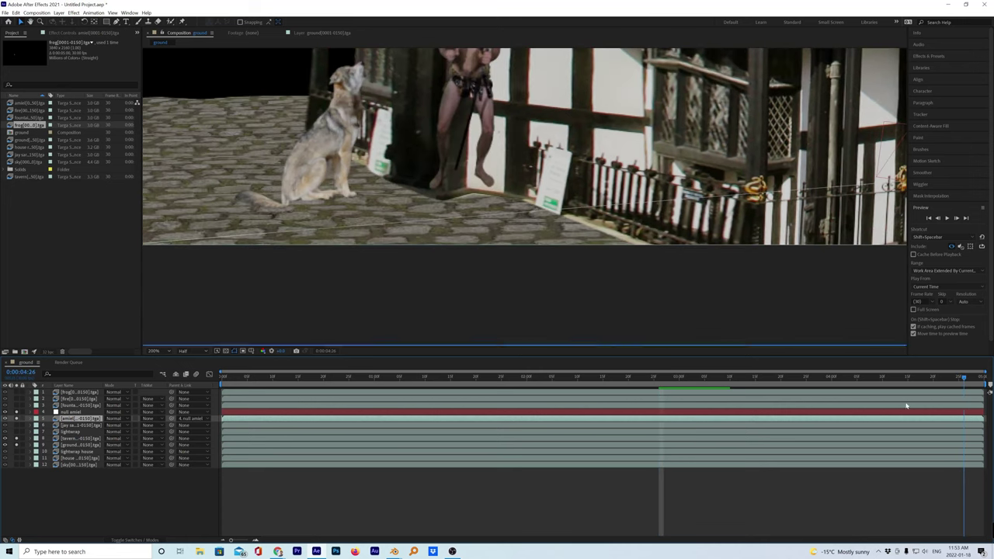
key(space)
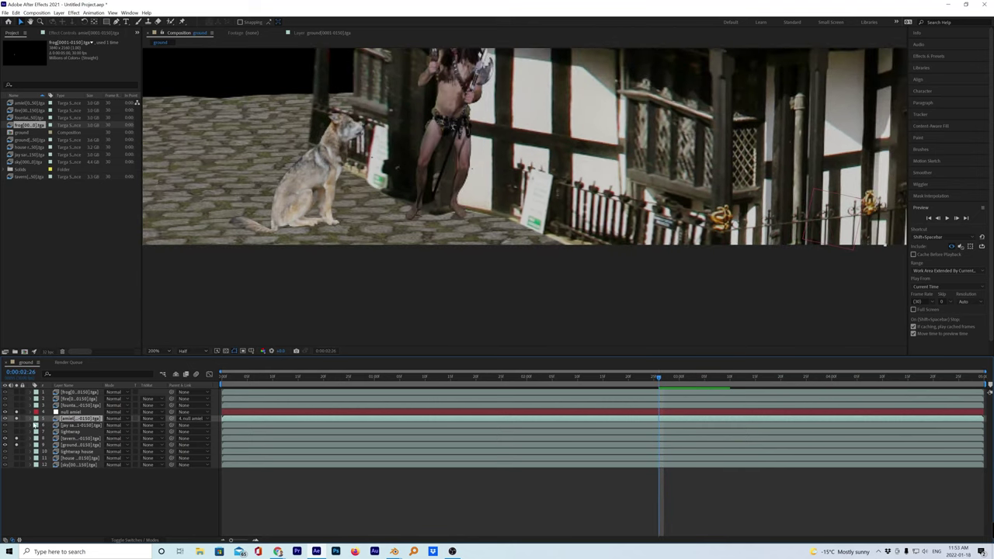
Select the null amiel layer and reveal its animated transform properties
click(33, 419)
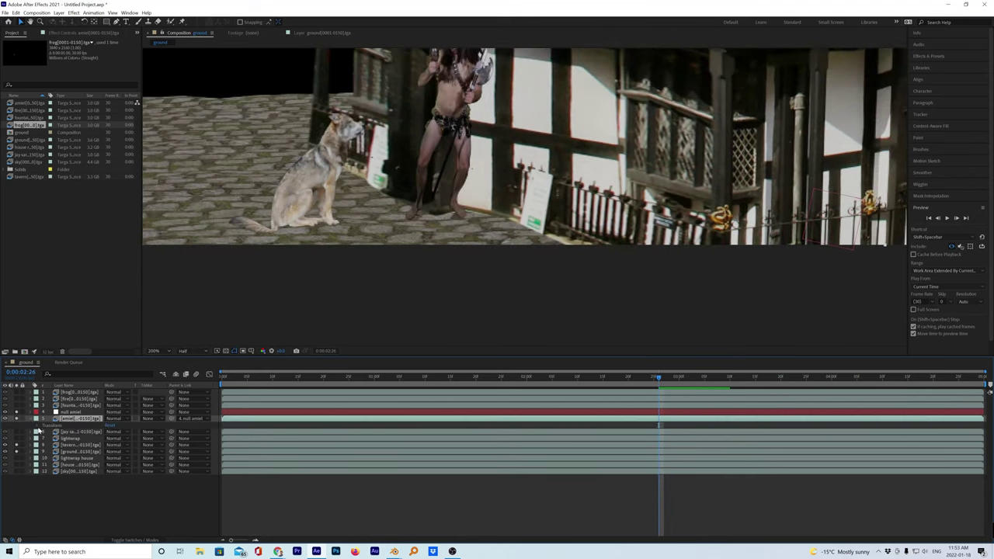
click(38, 426)
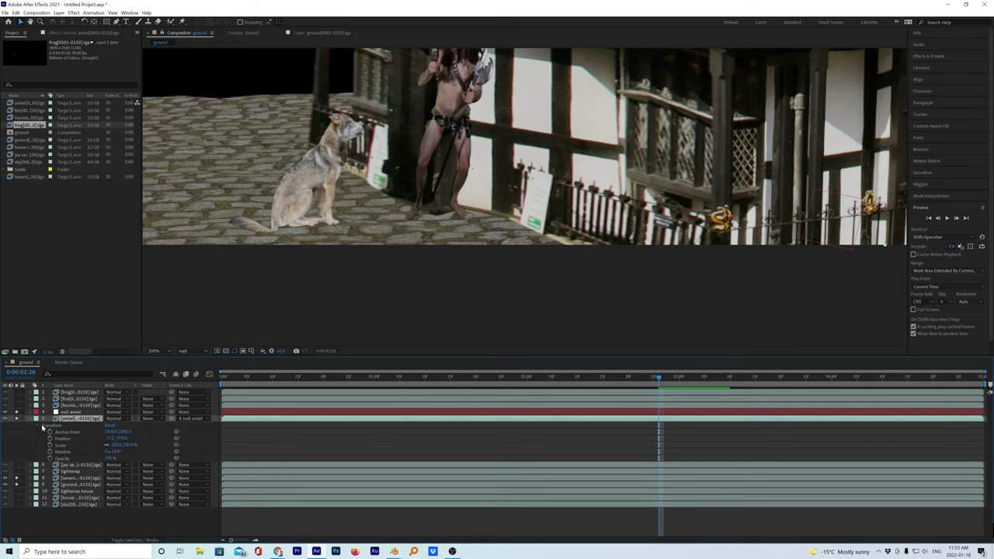
click(38, 426)
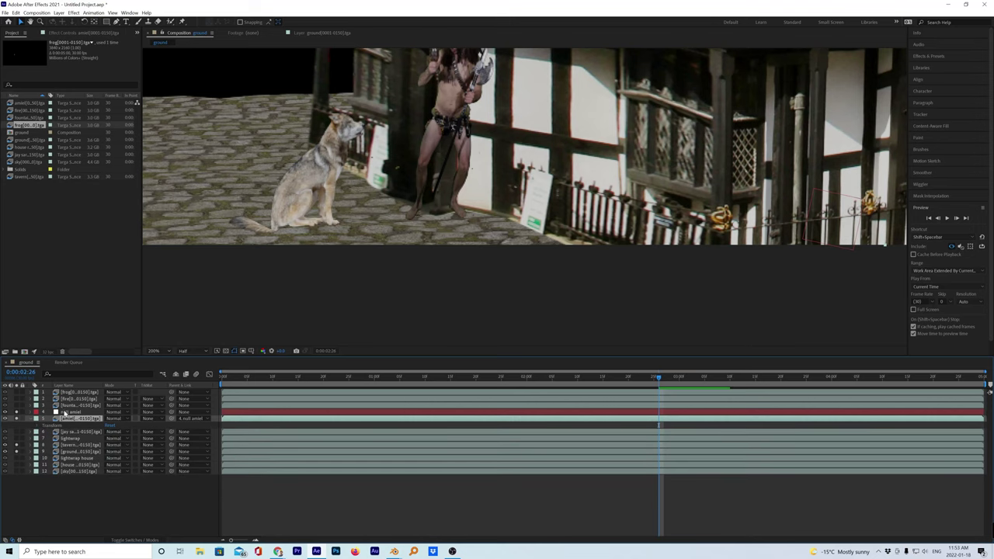
click(63, 412)
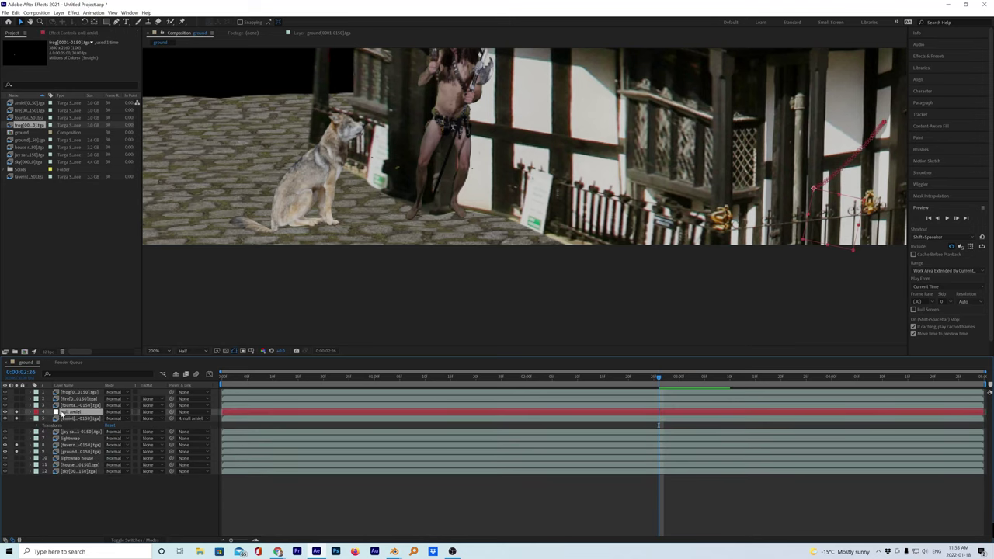
click(31, 412)
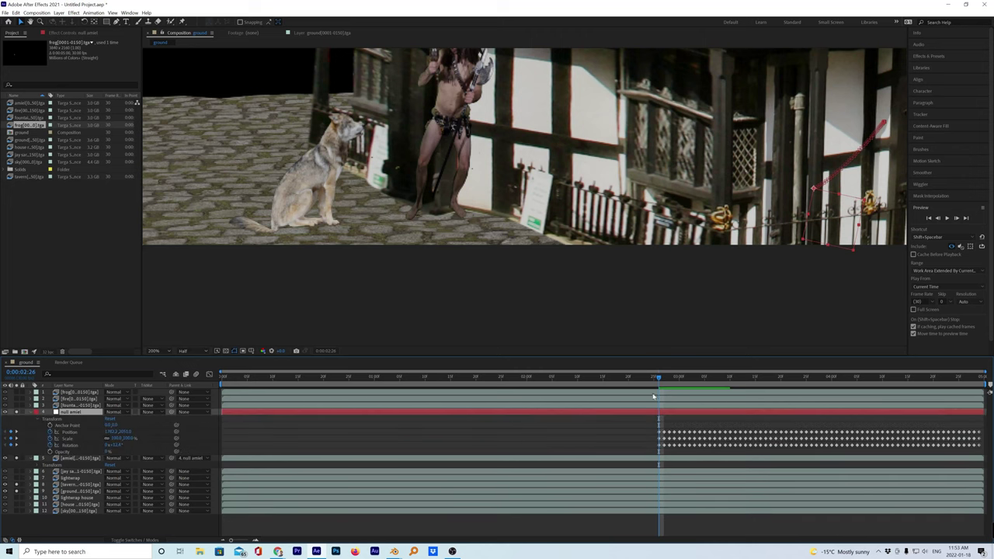
At 0:00:04:02, scrub the null's transform value slightly to reposition the wolf and warrior
drag(672, 380, 659, 429)
key(comma)
key(comma)
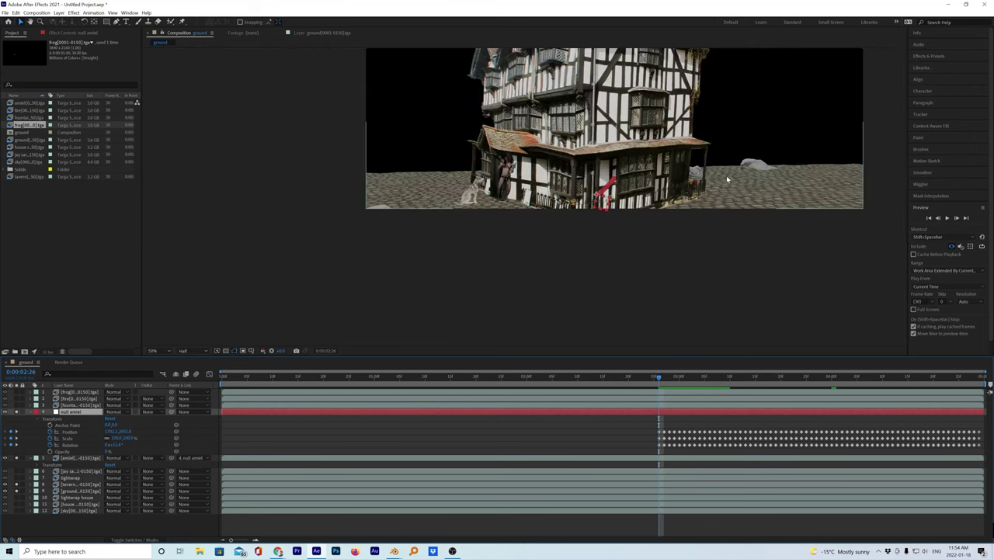
key(period)
key(comma)
key(period)
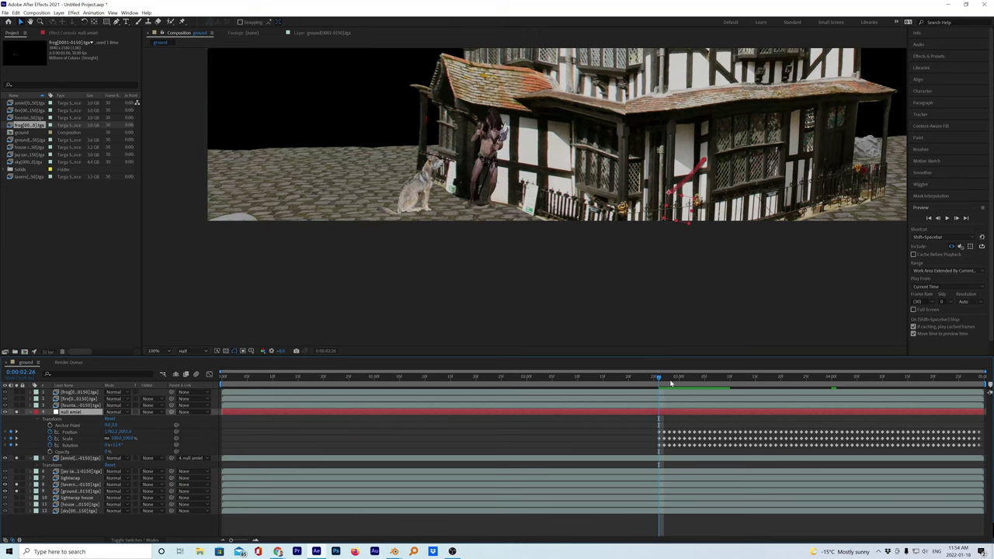
click(92, 426)
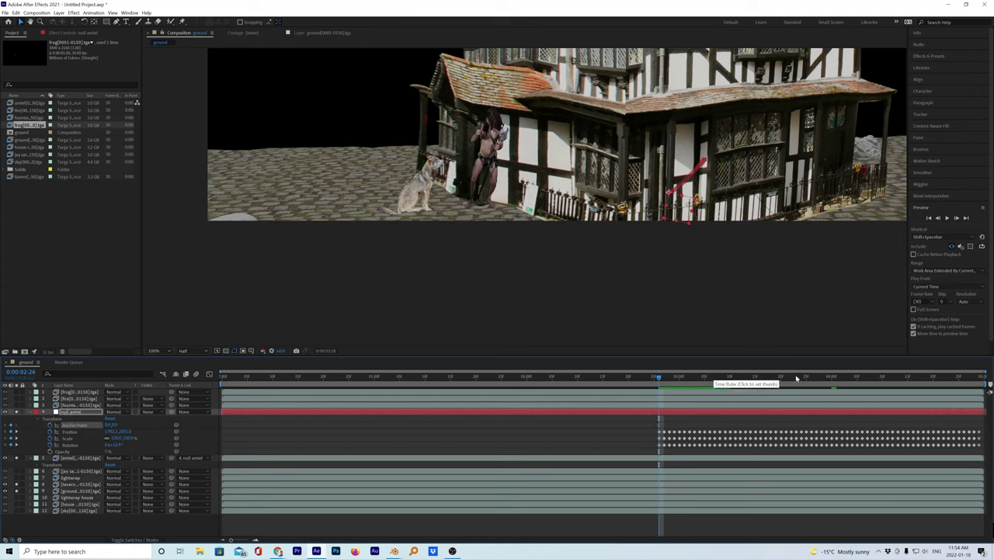
click(842, 382)
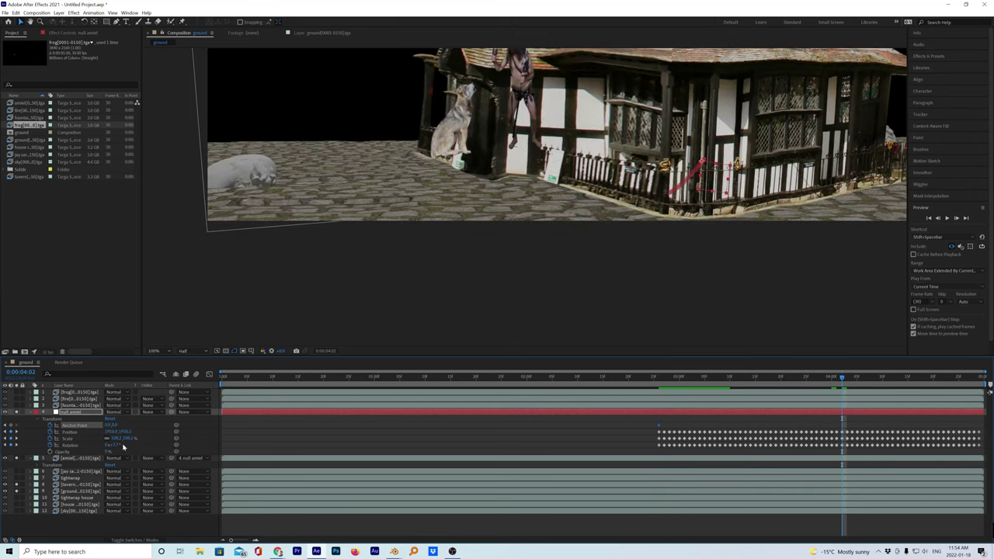
drag(117, 432, 125, 431)
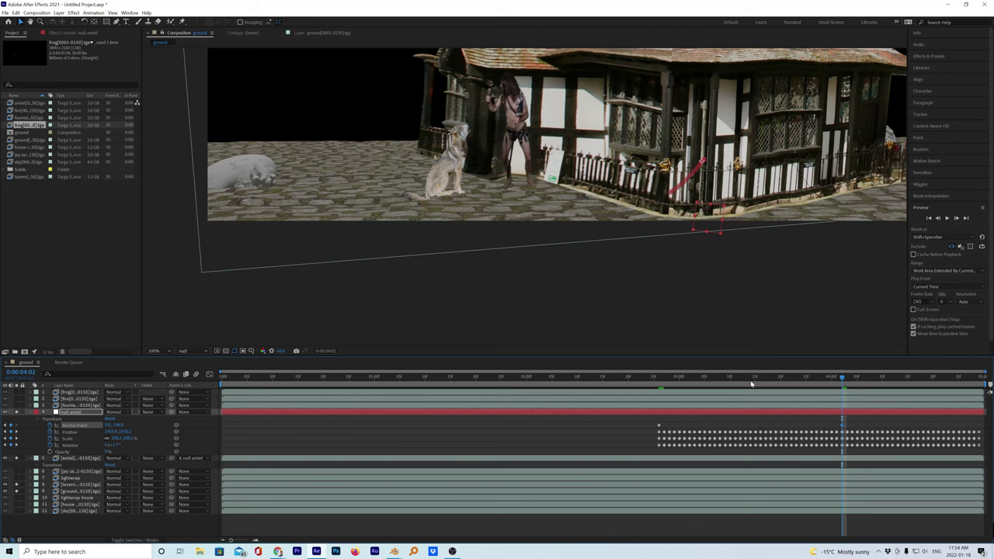
drag(747, 381, 661, 399)
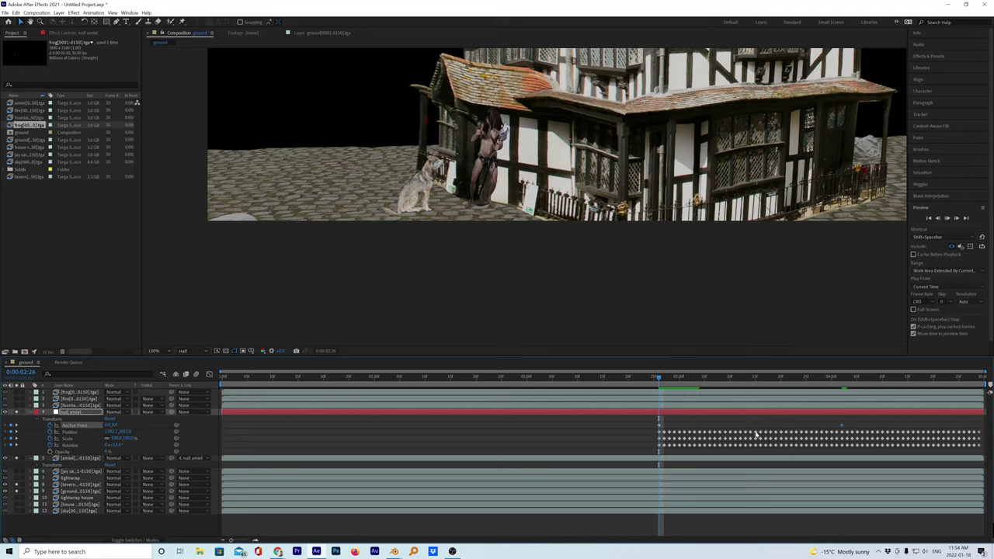
Delete the null amiel's Position and Rotation keyframes after checking motion around 0:00:03:20
click(694, 379)
drag(694, 386, 658, 420)
click(49, 432)
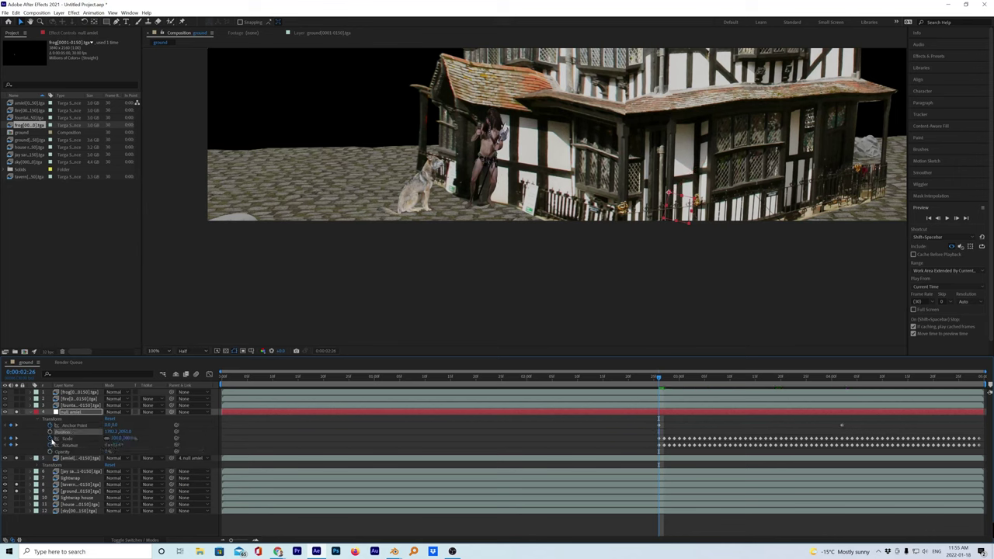
click(50, 445)
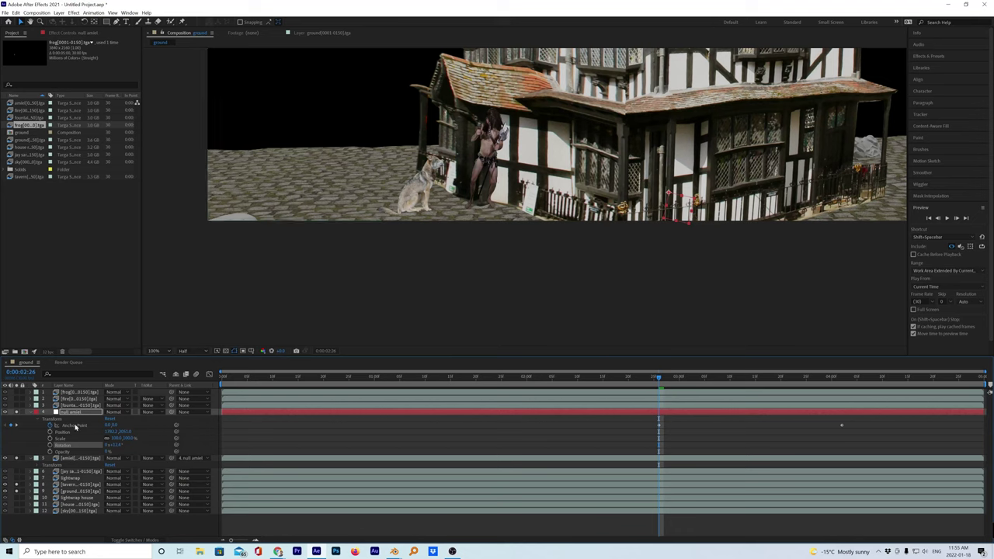
click(841, 426)
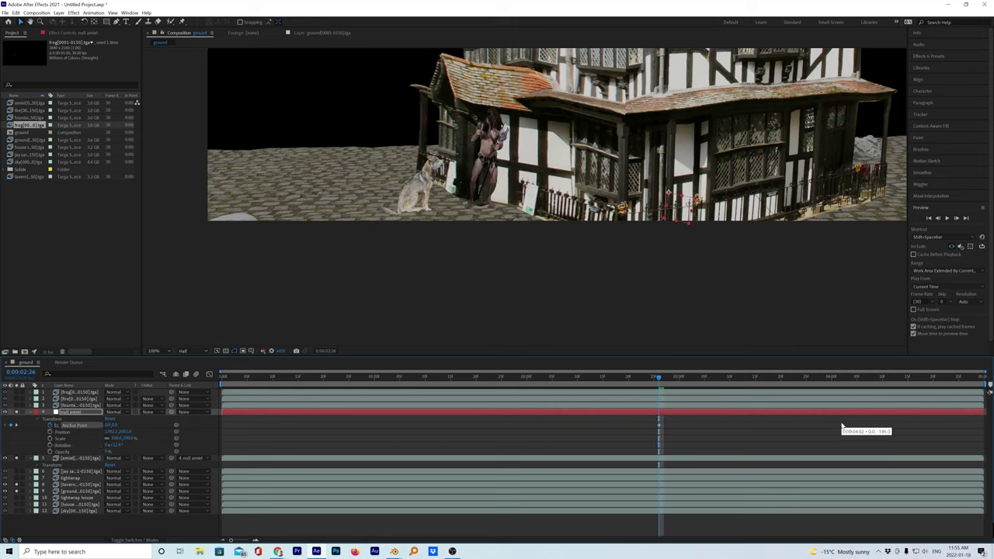
click(842, 426)
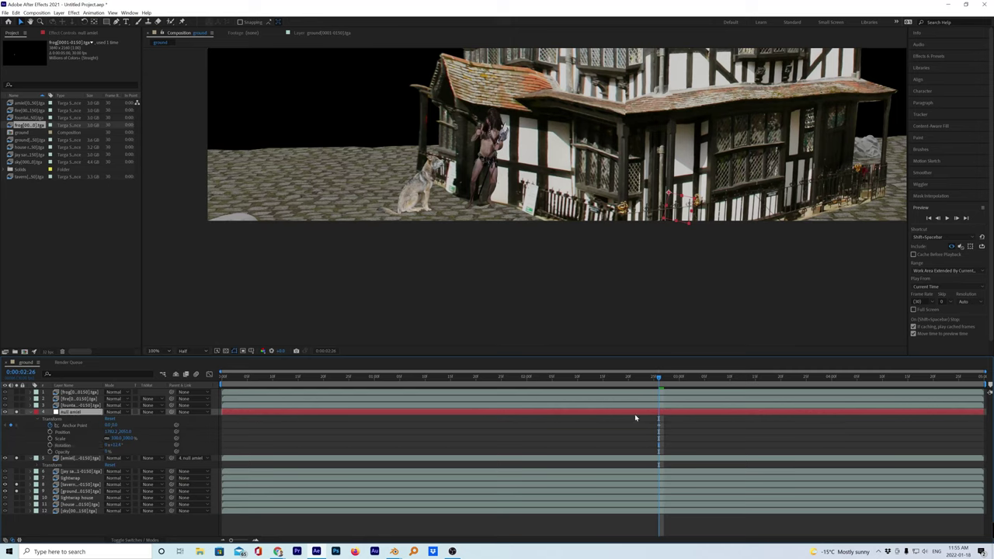
Close Blender's render window, hide 'stone wall png' and show 'tavern left side' in the Outliner
mouse_move(394, 550)
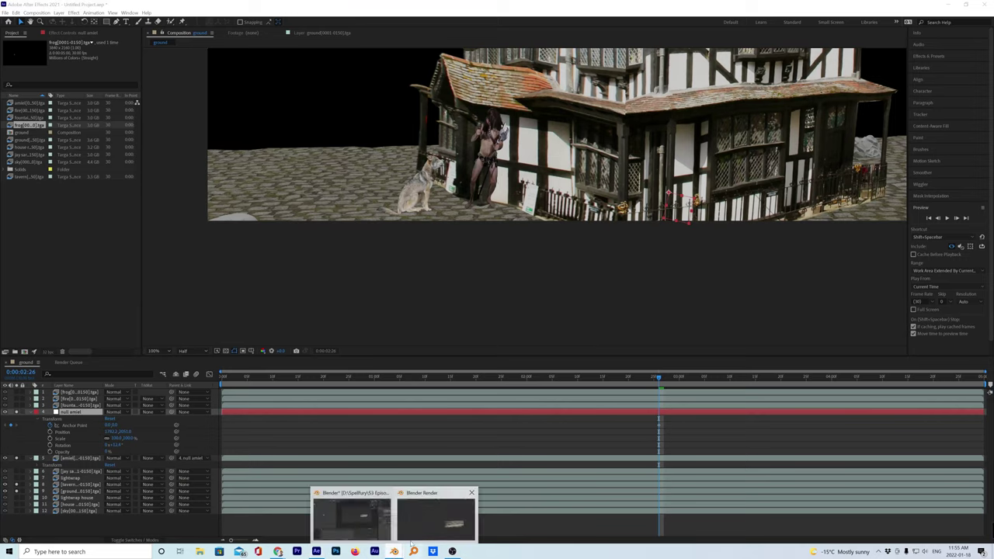
mouse_move(433, 530)
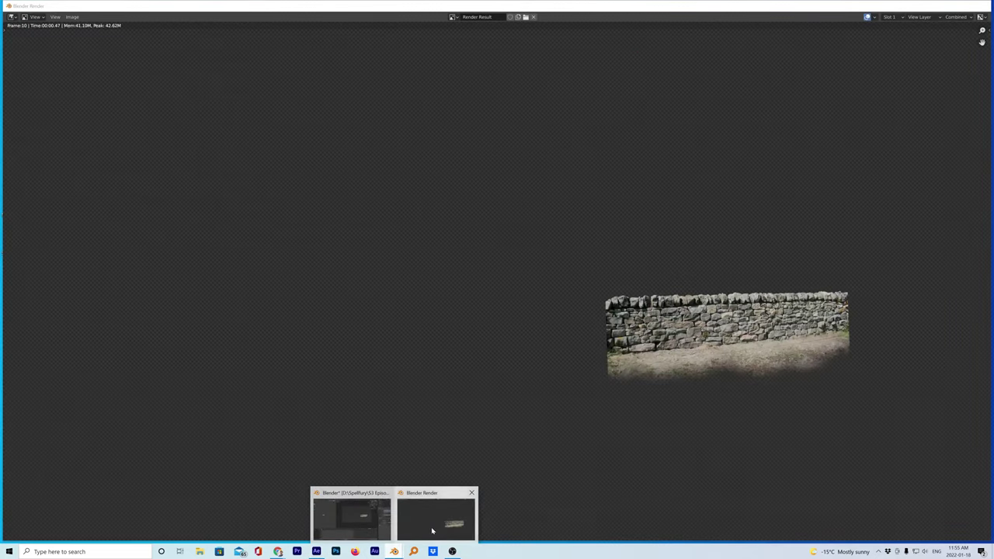
click(432, 531)
click(981, 6)
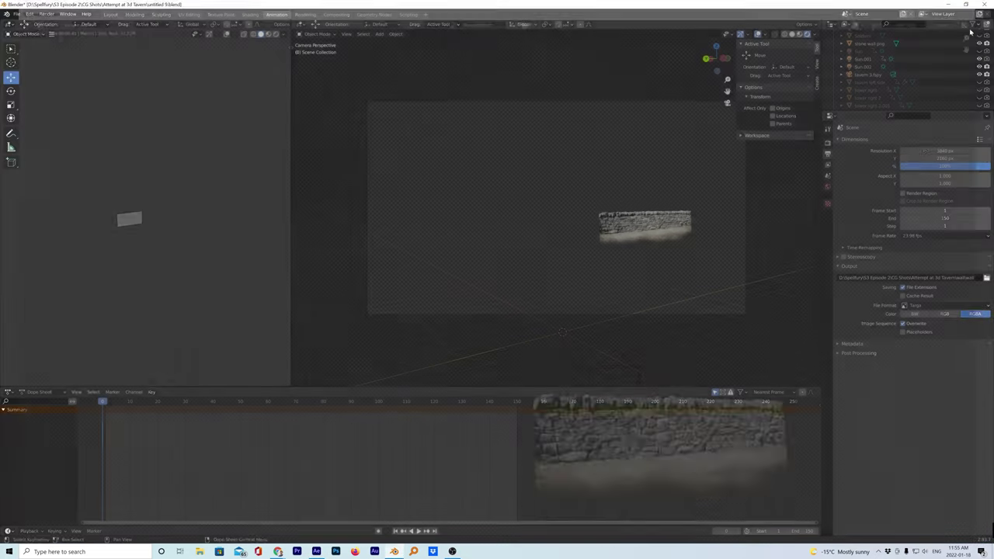
scroll(901, 90, up, 1)
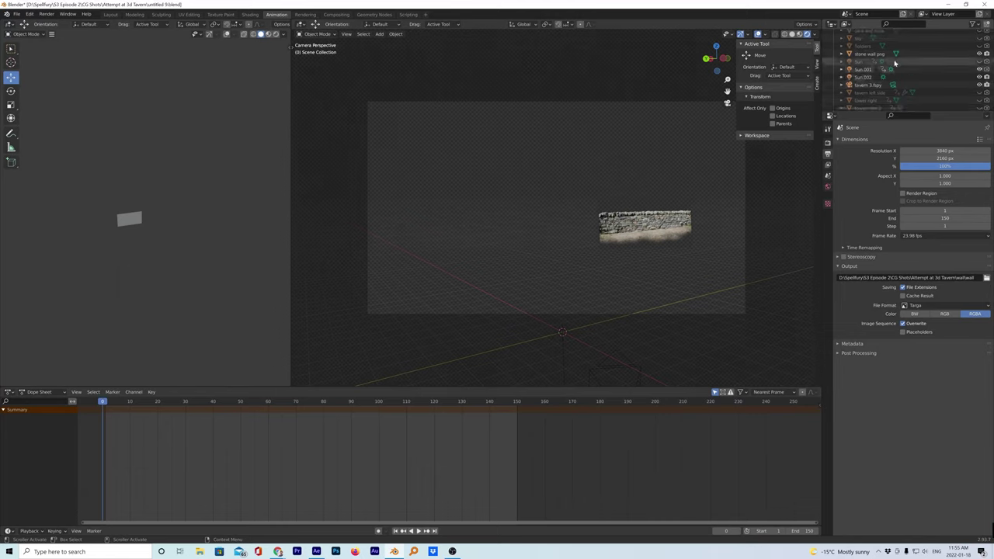
click(983, 55)
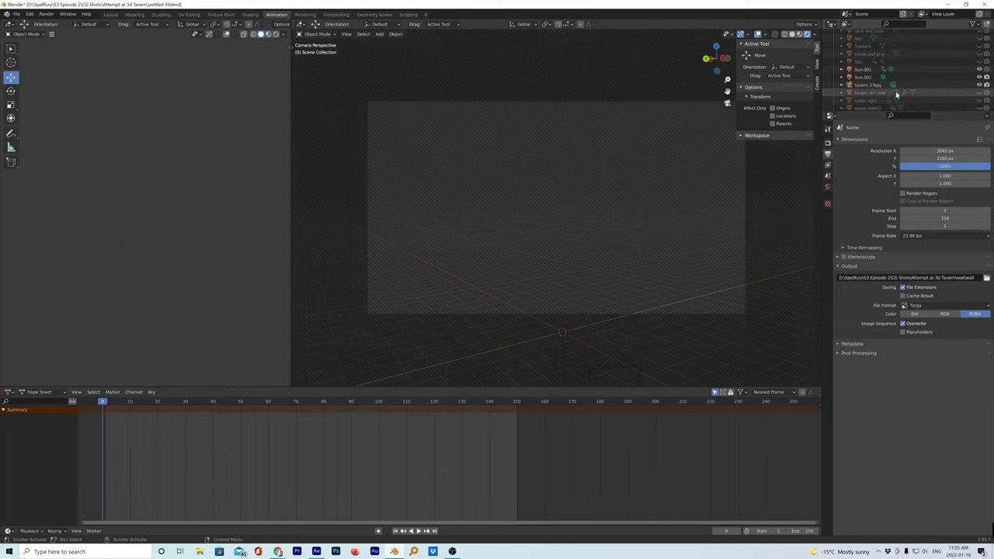
click(980, 92)
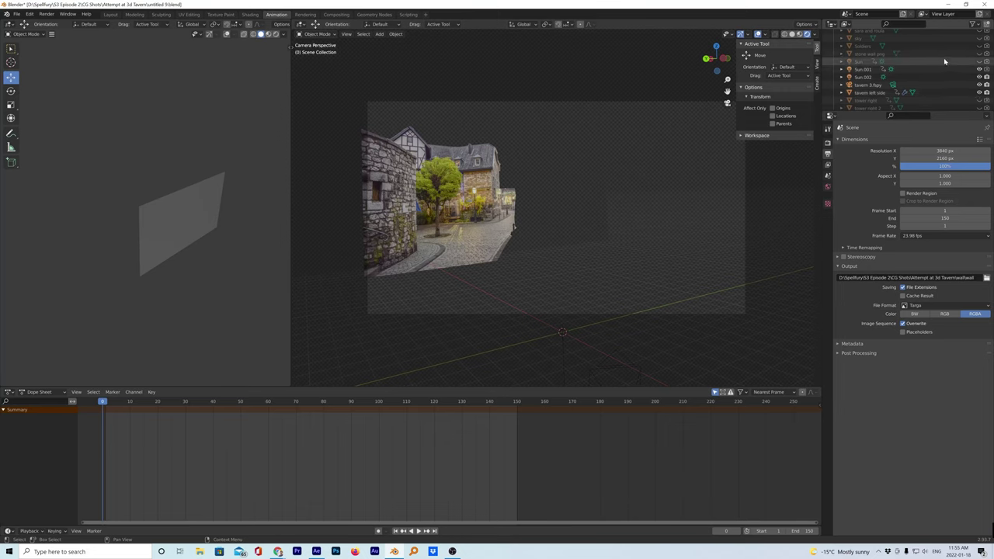
Create a 'left side house' output folder and name the render file 'left side house'
click(986, 277)
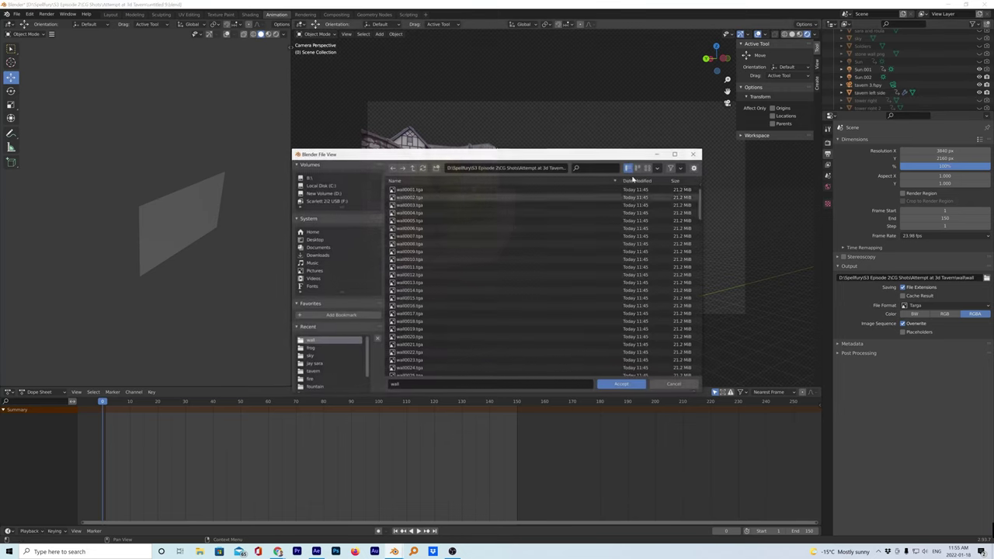
click(413, 168)
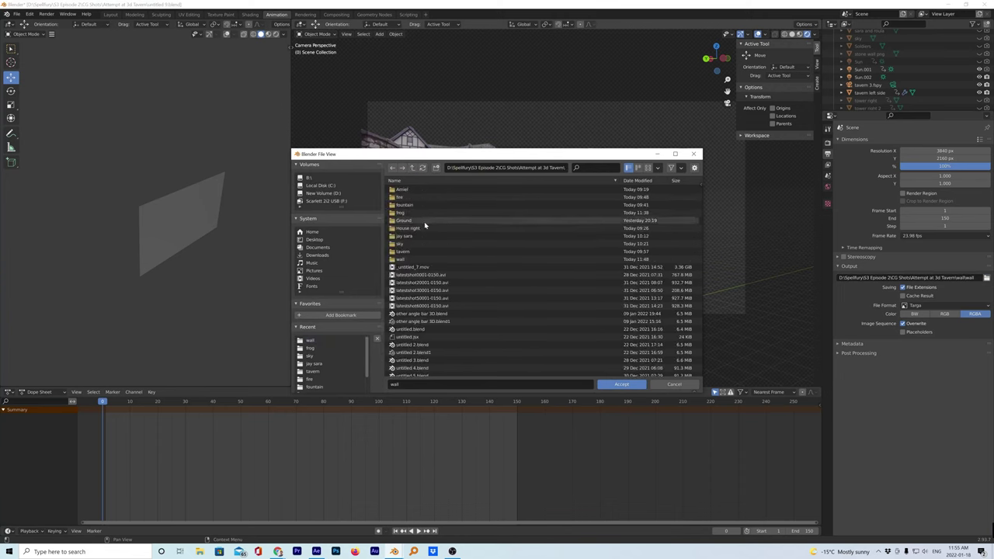
click(436, 168)
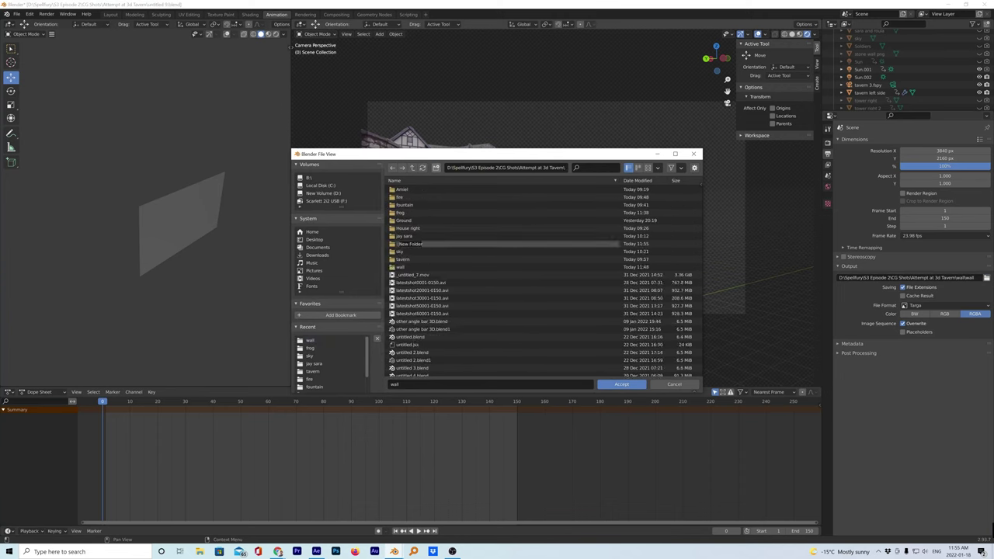
text(l)
key(Return)
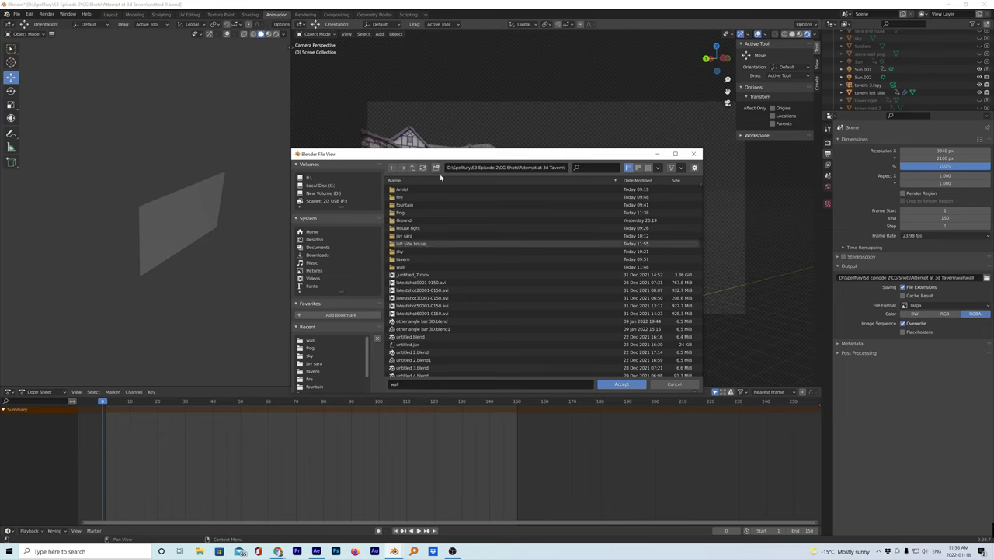
double_click(420, 243)
click(404, 384)
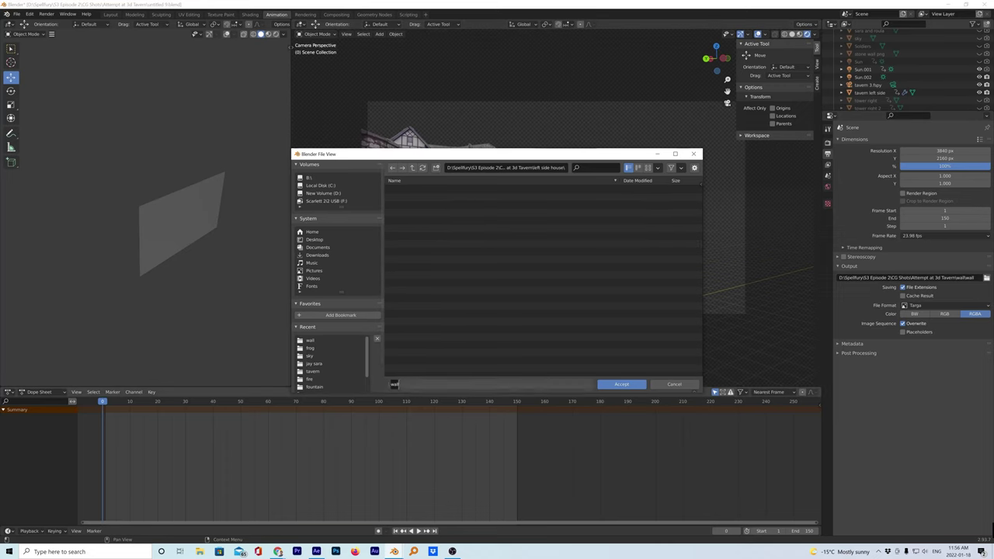
text(h)
text(eft side house)
key(Return)
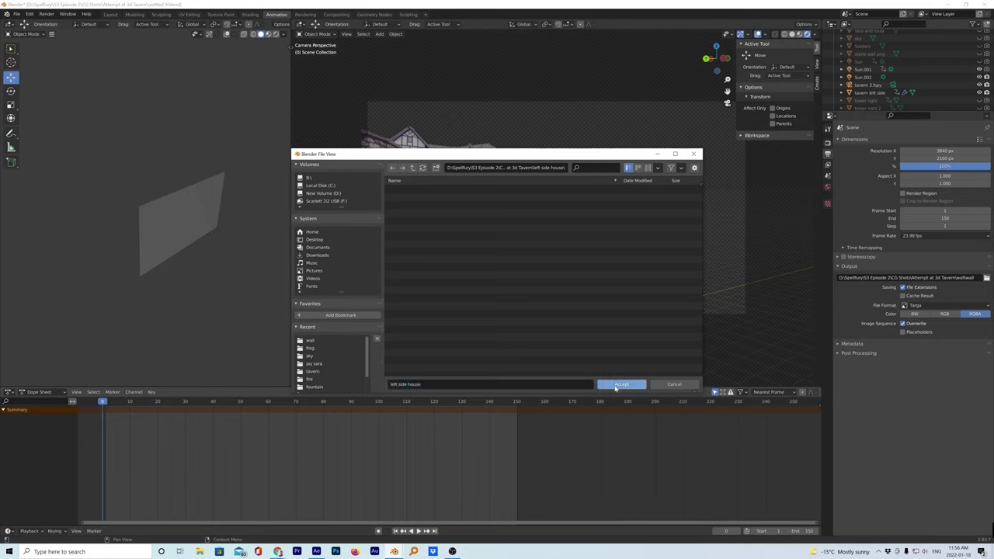
click(621, 384)
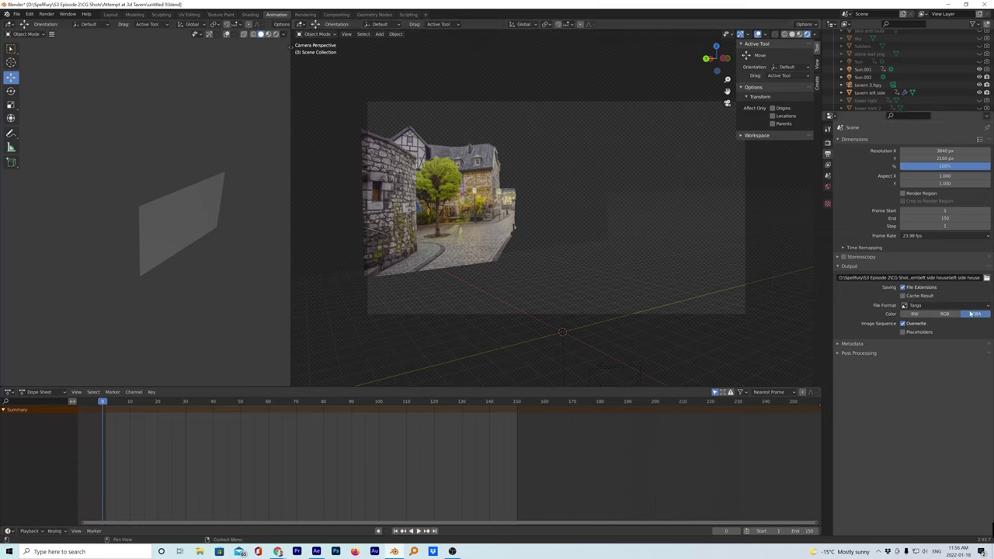
Start Render Image and minimize the render window so it keeps rendering
click(46, 14)
click(44, 24)
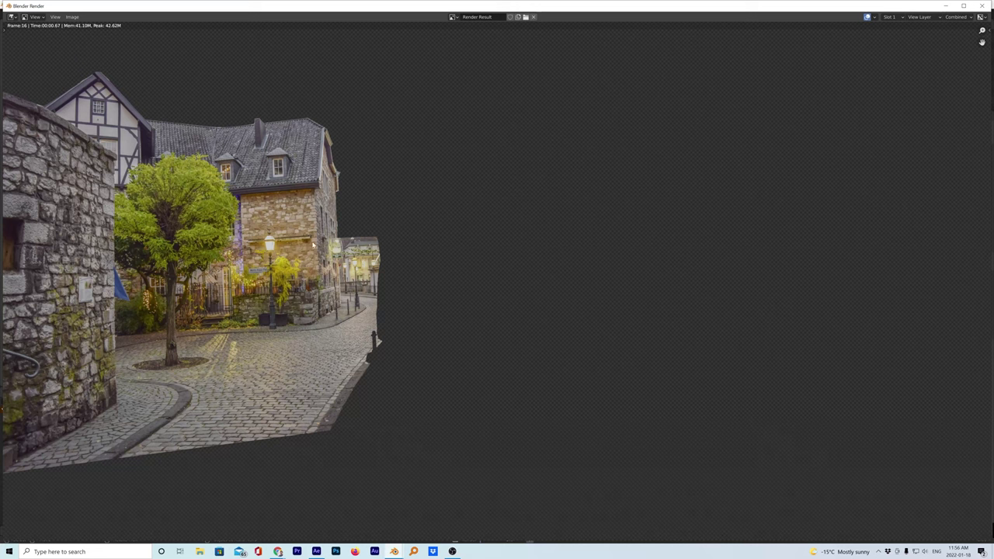
click(945, 6)
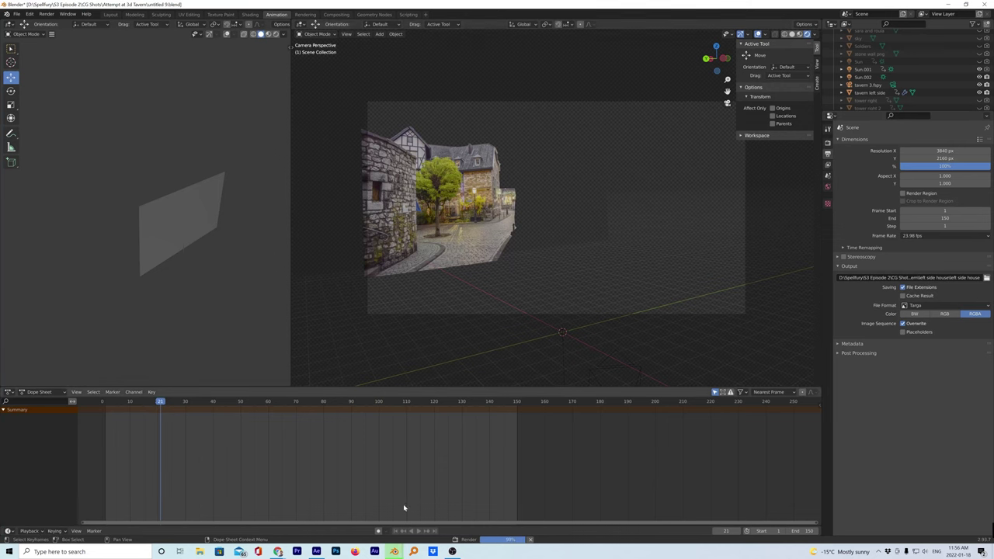
Return to After Effects and scrub the ground comp between 0:00:02:17 and 0:00:03:04
click(316, 551)
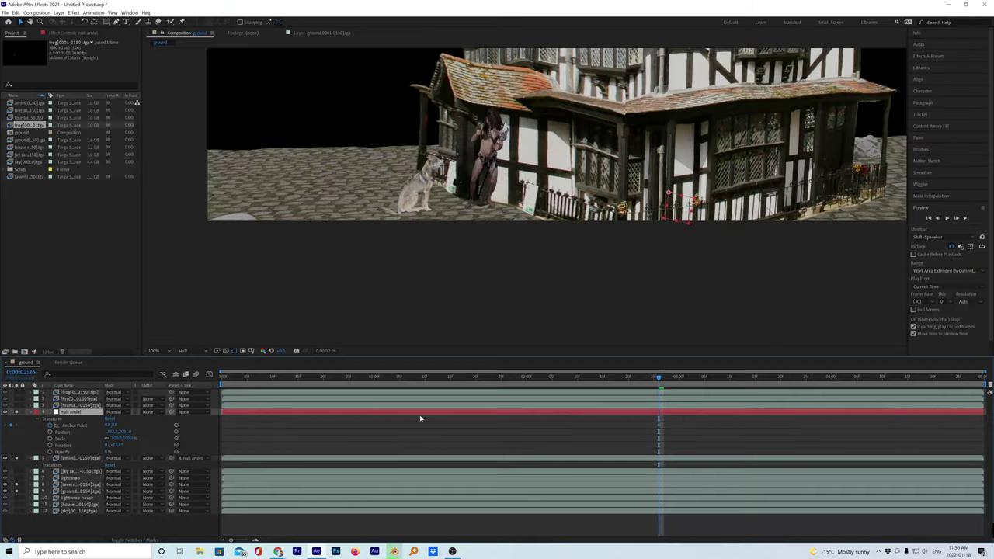
mouse_move(640, 381)
mouse_down()
mouse_move(617, 384)
mouse_move(641, 389)
mouse_up()
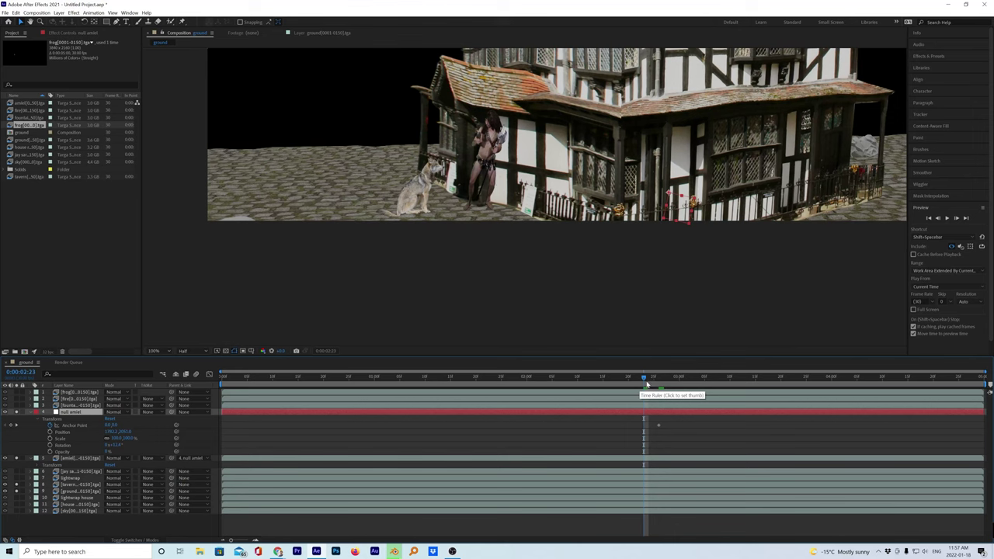
click(658, 385)
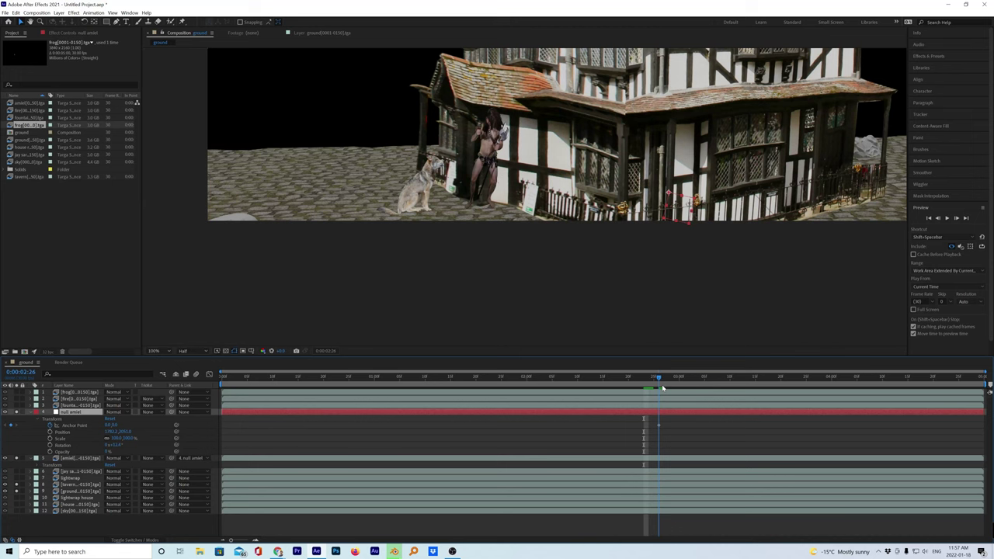
drag(663, 387, 614, 403)
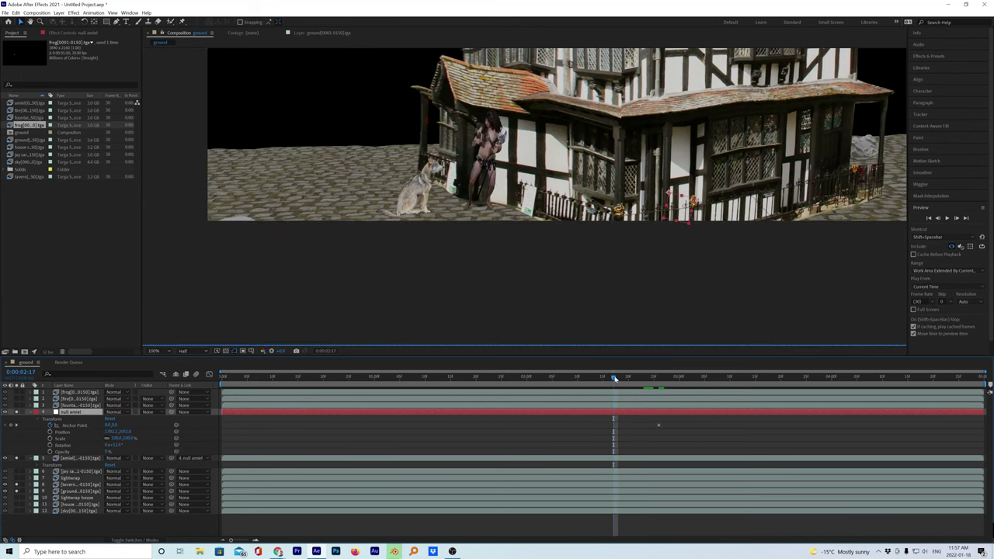
drag(614, 378, 664, 419)
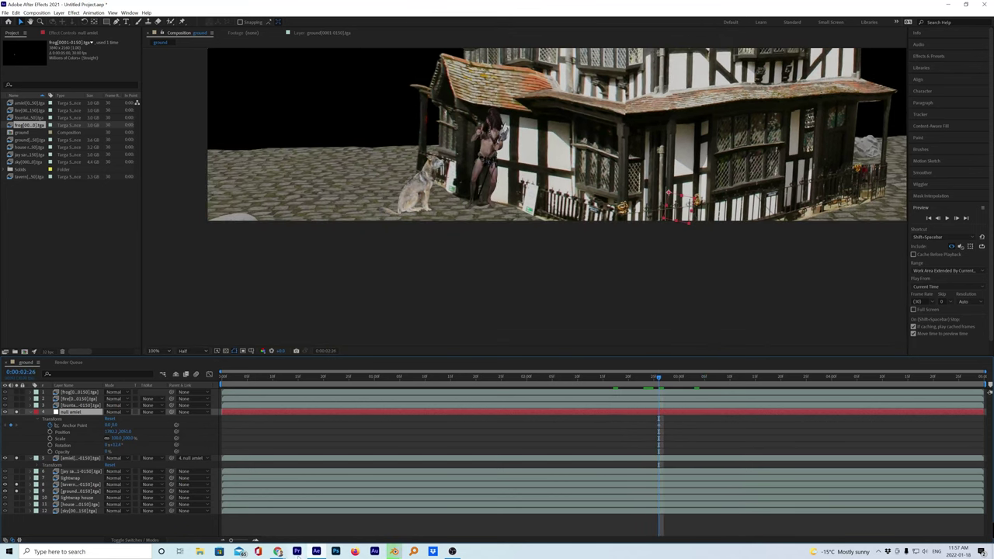
drag(668, 381, 702, 384)
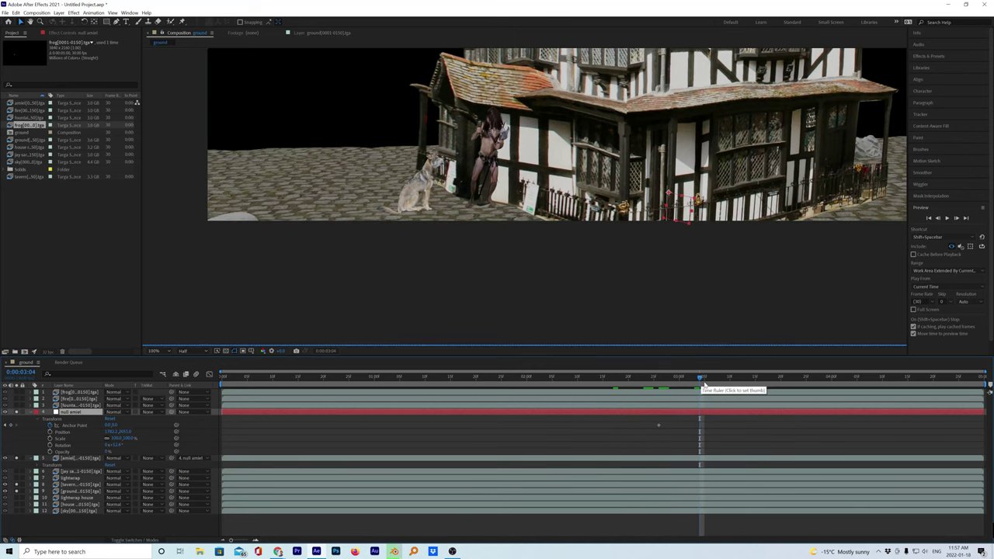
scroll(455, 225, up, 1)
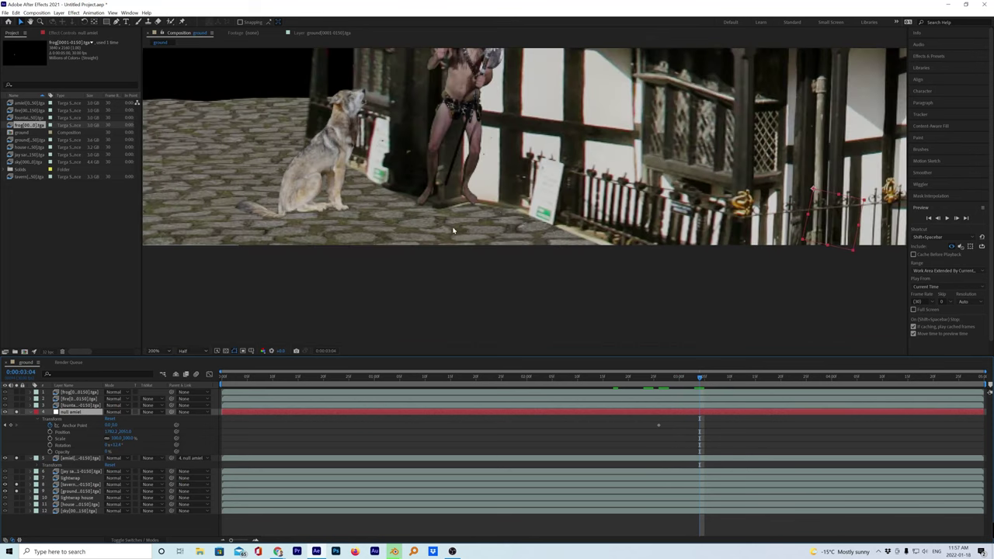
Move the null's keyframes to 0:00:02:26 and magnify the viewer on the wolf and legs
click(667, 381)
mouse_move(667, 385)
mouse_down()
mouse_move(625, 397)
mouse_move(662, 396)
mouse_up()
key(ctrl+z)
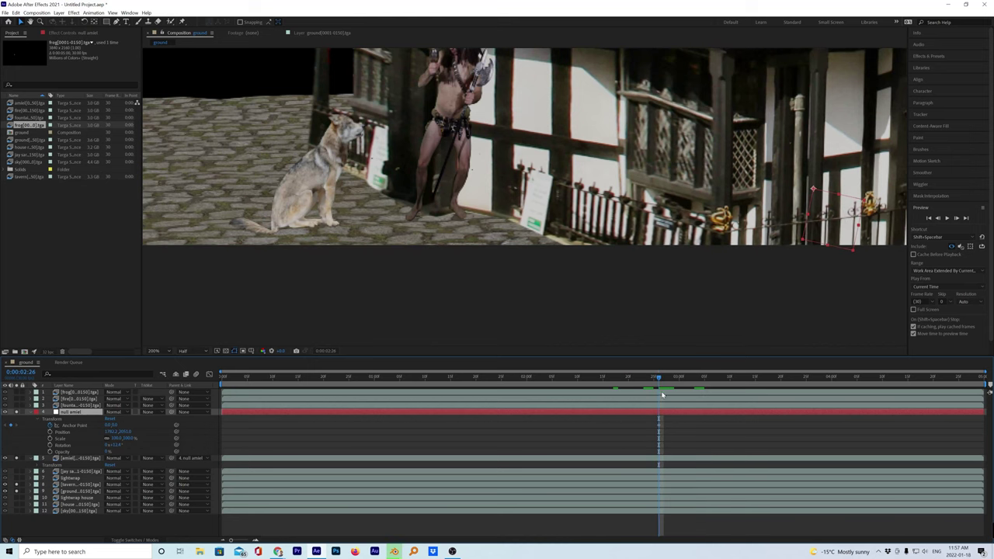
key(period)
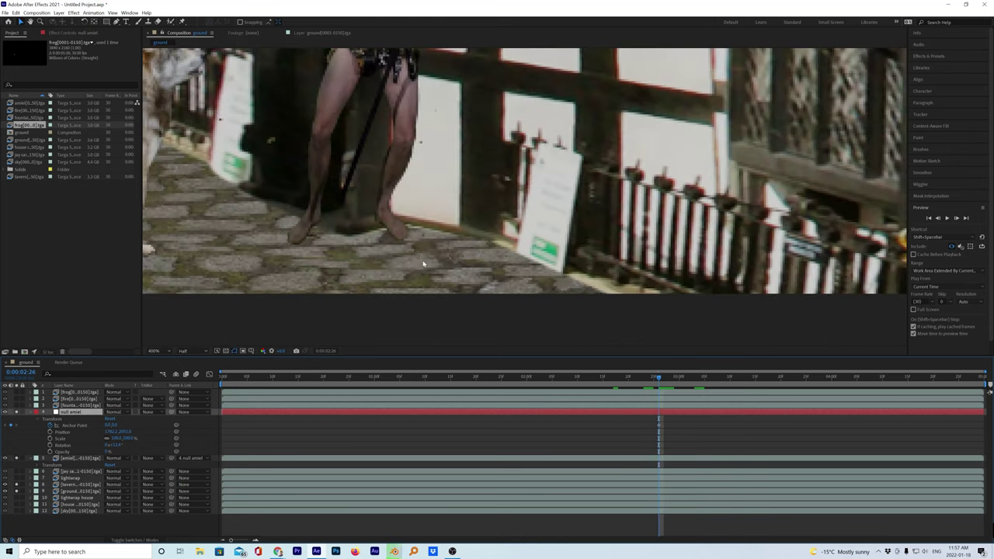
drag(391, 240, 501, 222)
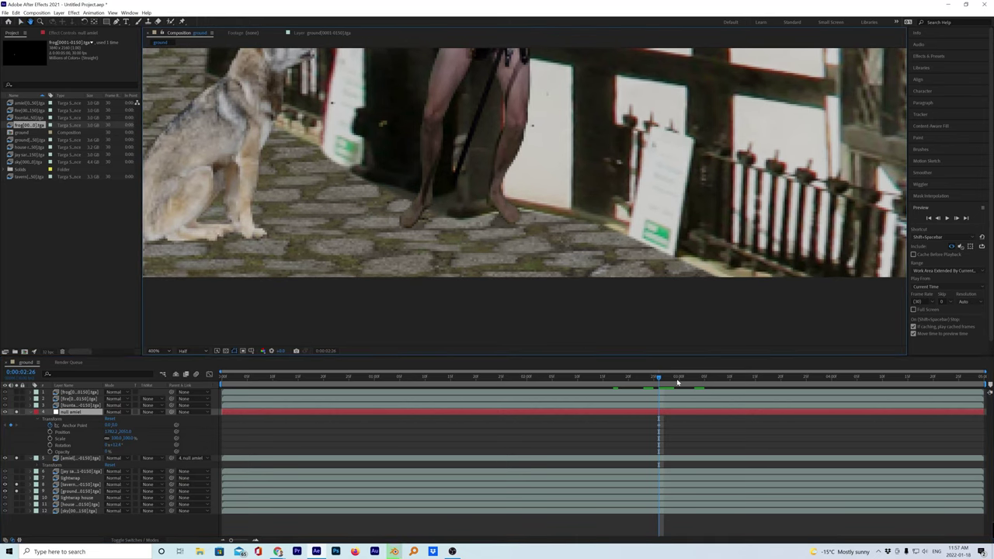
At 0:00:03:06, scrub the null's Anchor Point value to shift the wolf and barbarian
drag(677, 381, 684, 379)
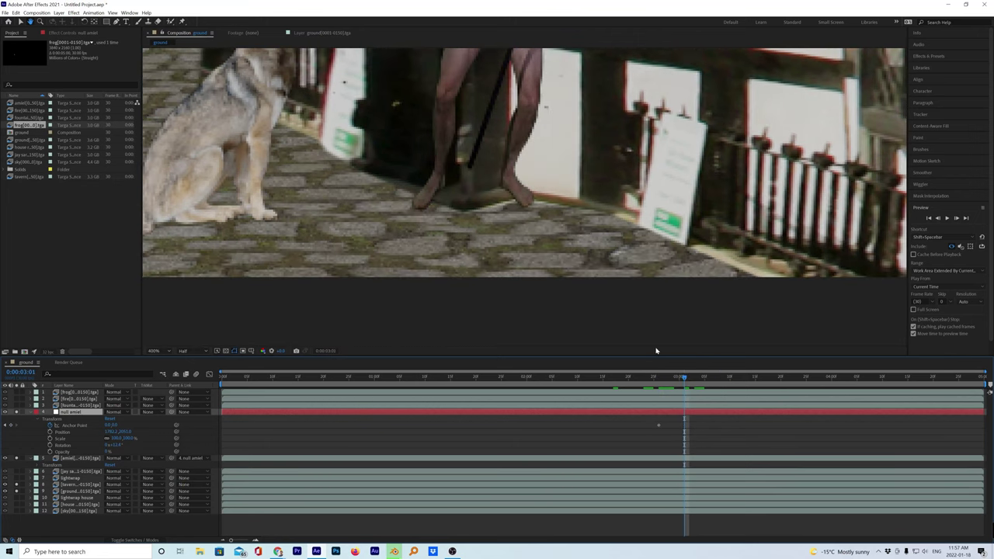
drag(677, 381, 657, 382)
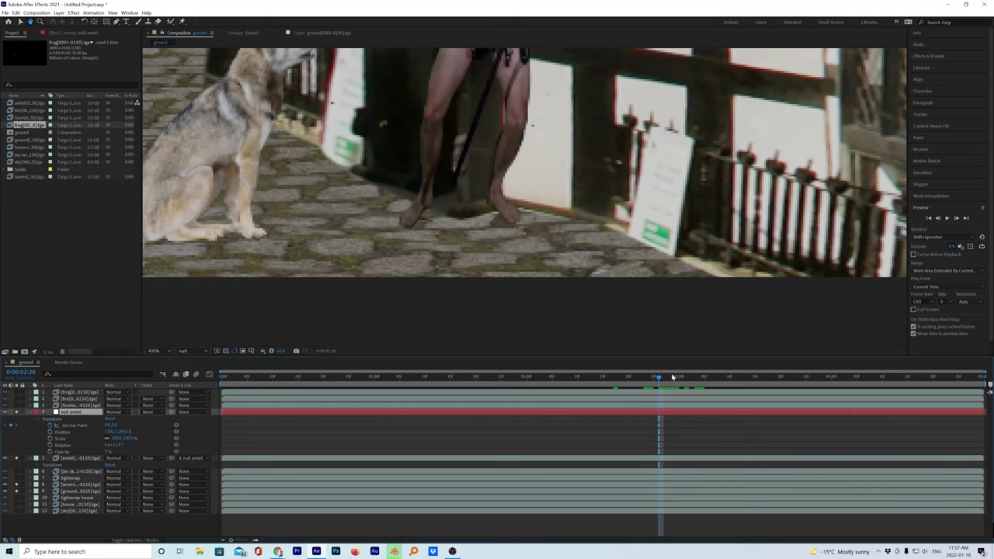
drag(671, 382, 708, 385)
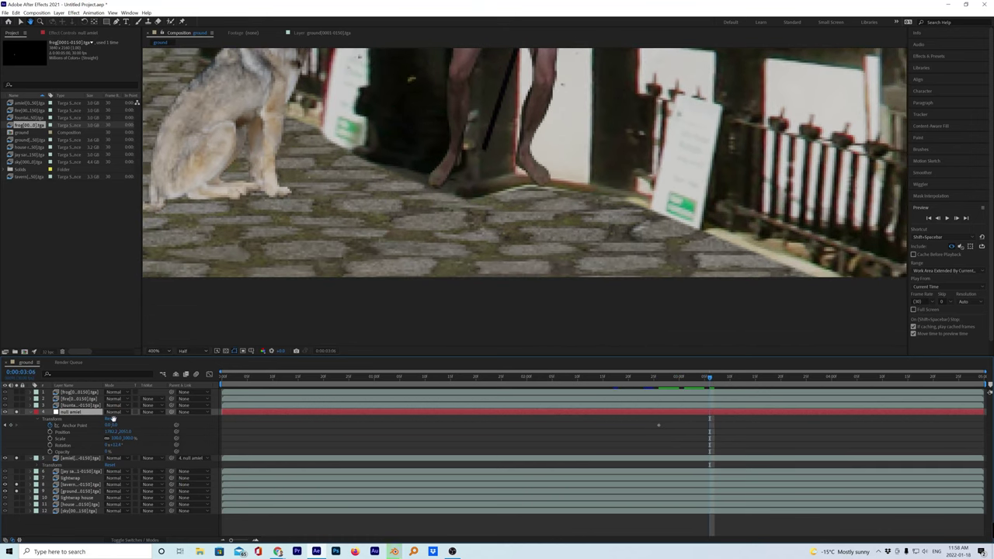
click(20, 22)
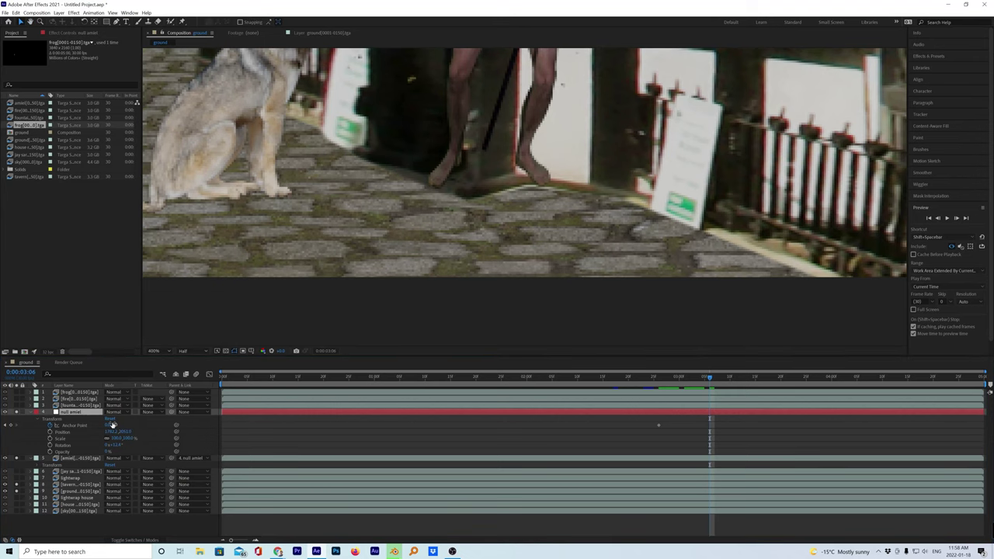
mouse_move(115, 425)
mouse_down()
mouse_move(133, 426)
mouse_move(100, 432)
mouse_move(117, 432)
mouse_up()
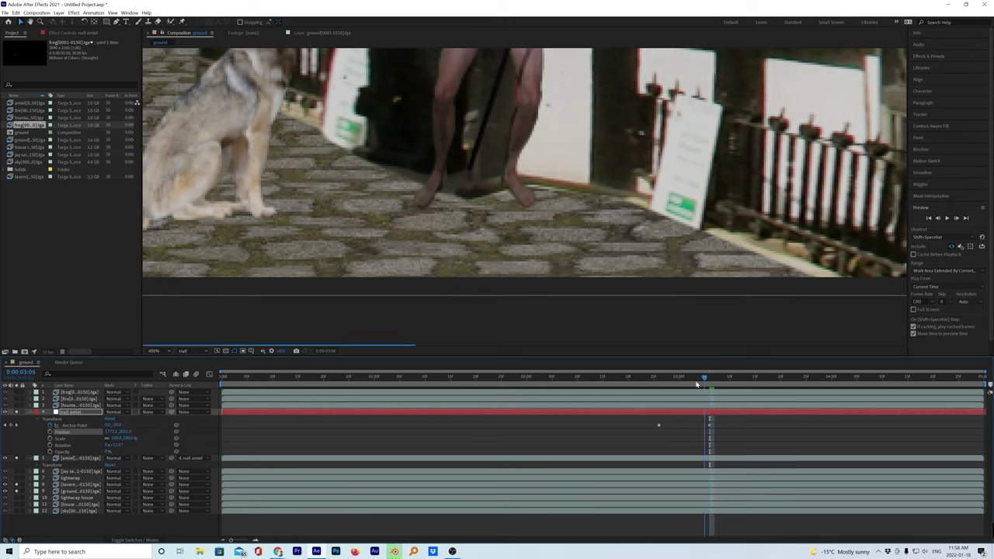
Review the null's motion by scrubbing between 0:00:02:26 and 0:00:03:10
drag(697, 383, 615, 395)
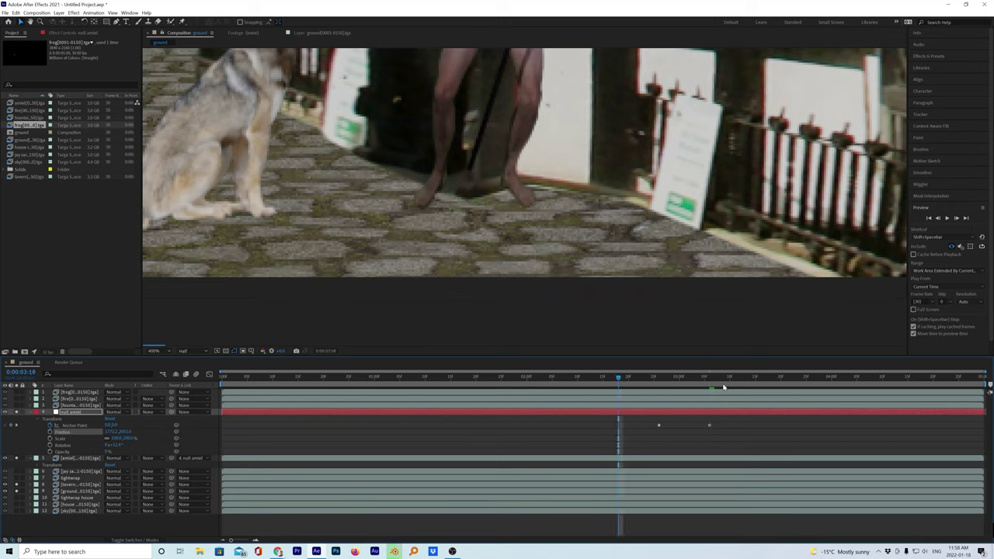
drag(716, 384, 765, 387)
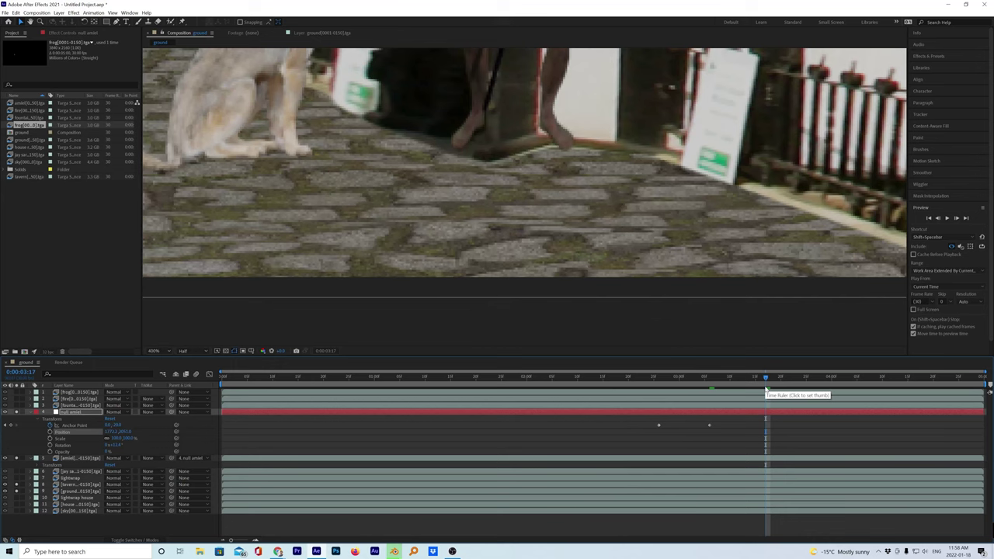
click(731, 383)
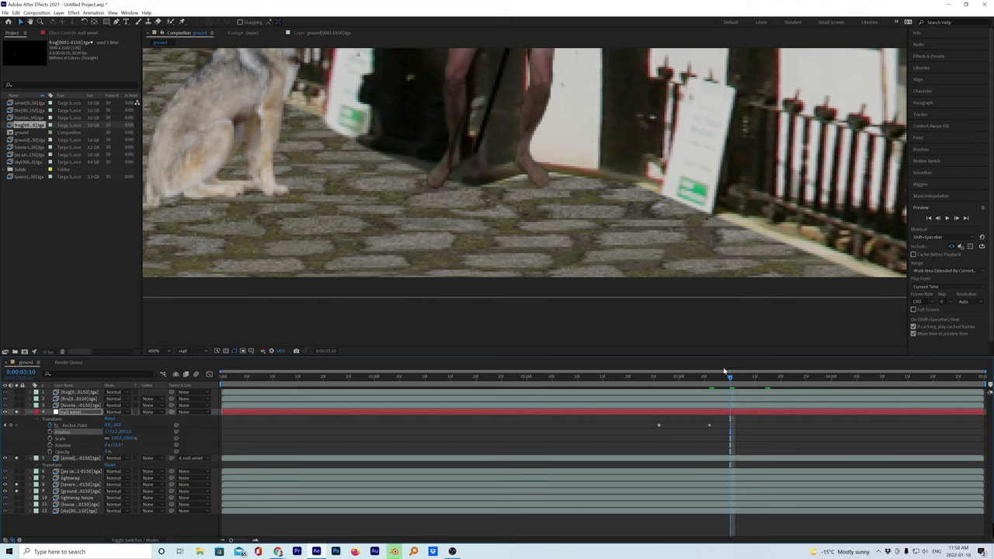
click(693, 382)
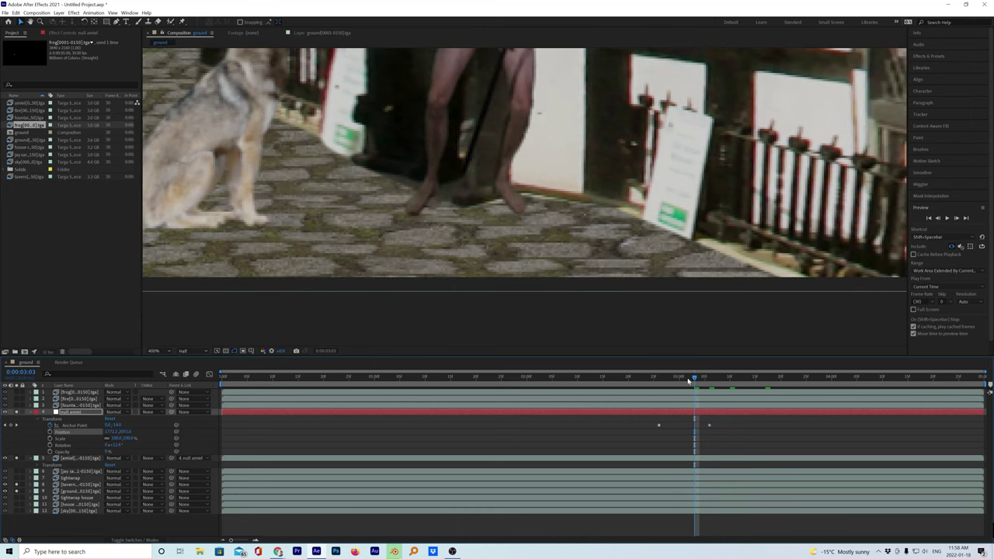
drag(693, 380, 660, 378)
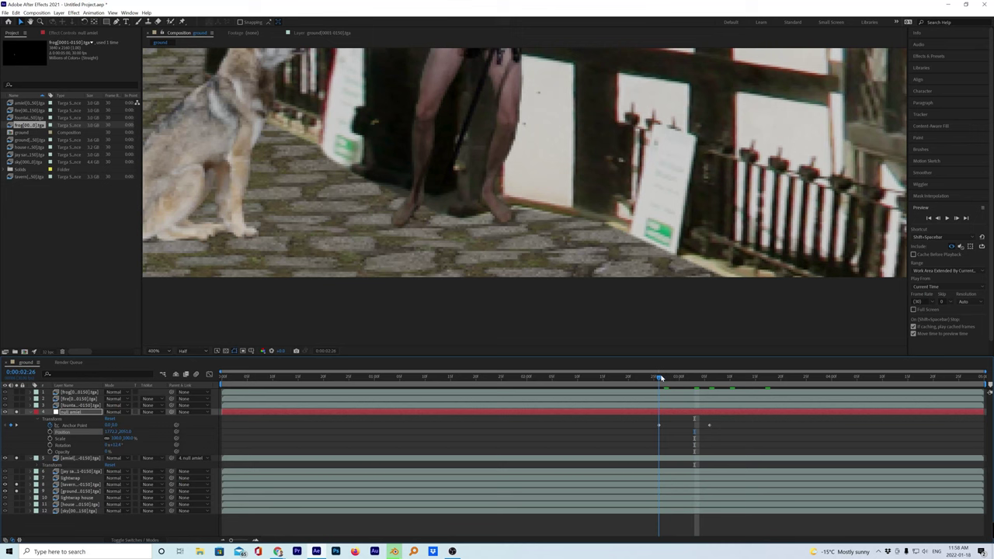
drag(661, 378, 709, 389)
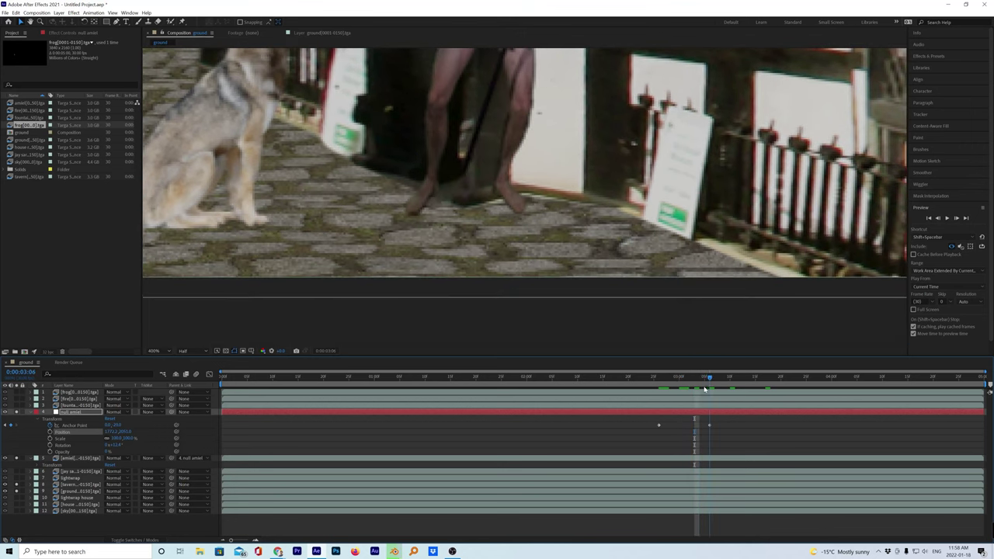
Fine-tune the null's position and anchor point, then check 0:00:03:06 and 0:00:02:19
drag(127, 432, 124, 432)
click(126, 431)
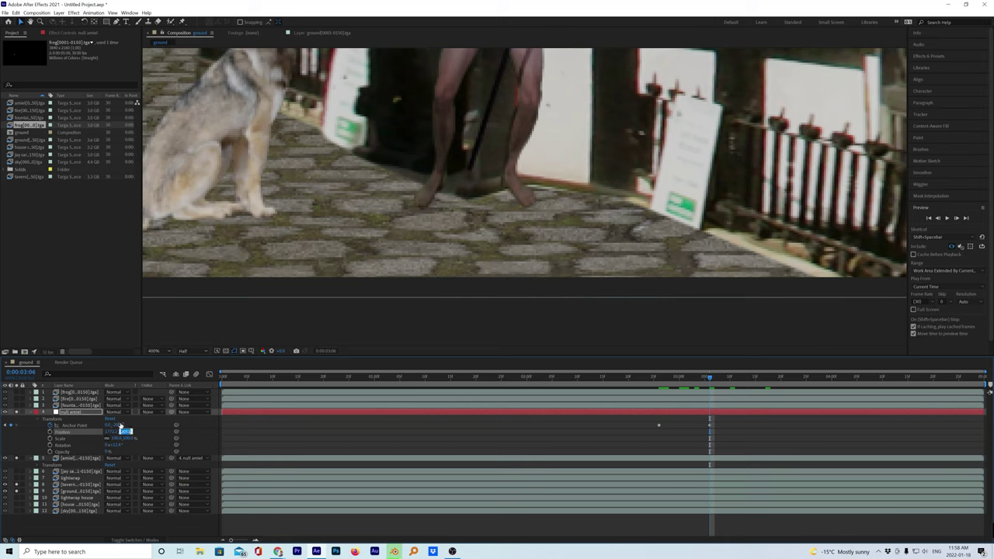
click(119, 426)
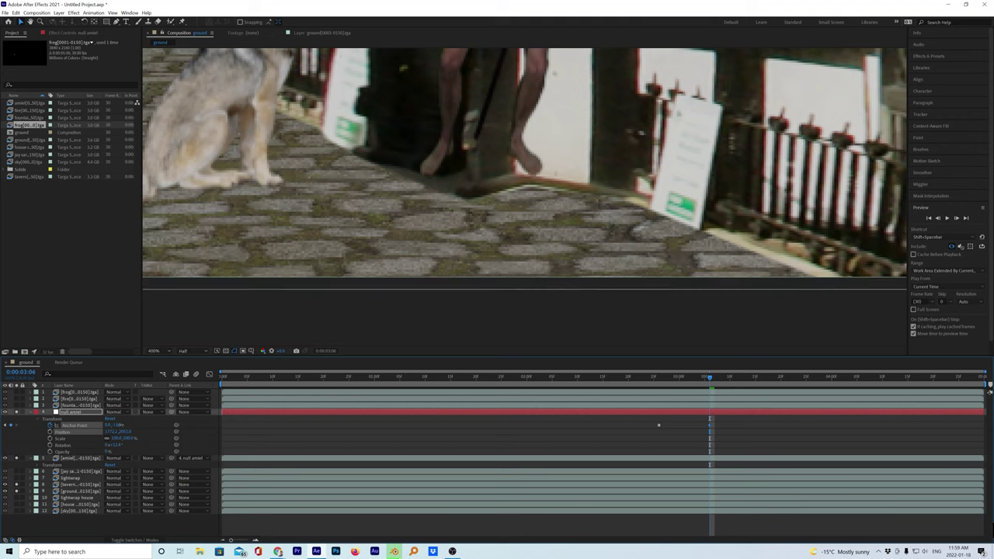
mouse_move(106, 426)
mouse_down()
mouse_move(121, 428)
mouse_move(112, 431)
mouse_up()
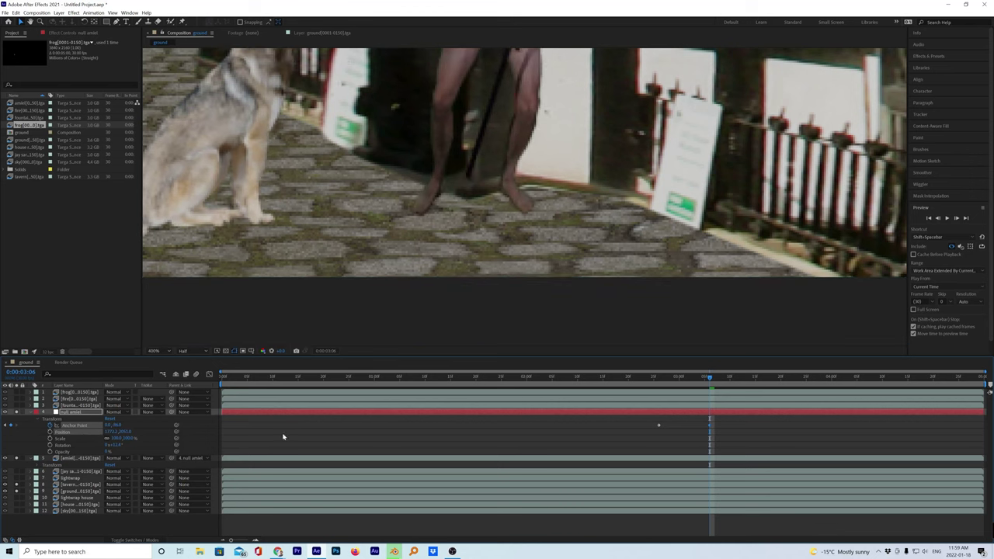
click(701, 381)
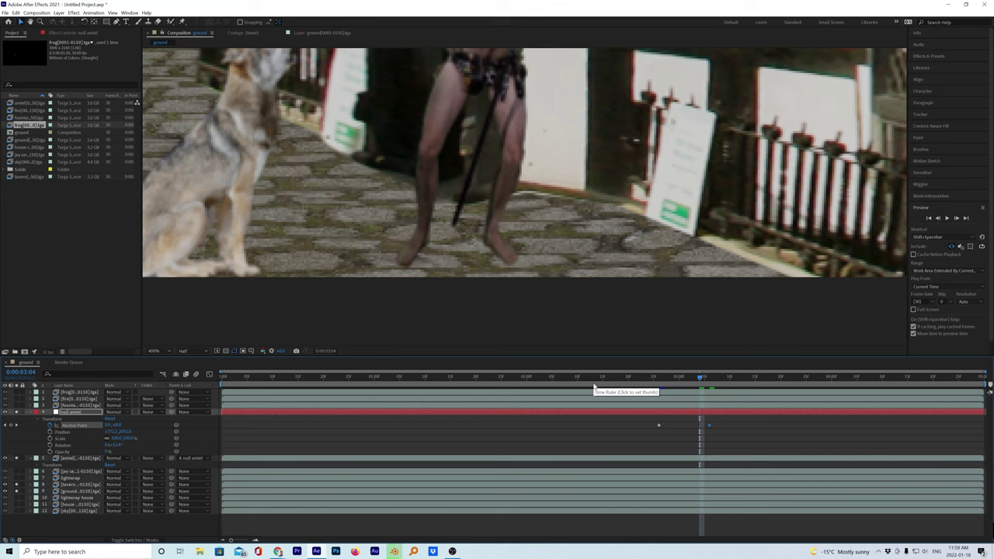
key(Page_Down)
key(Page_Down)
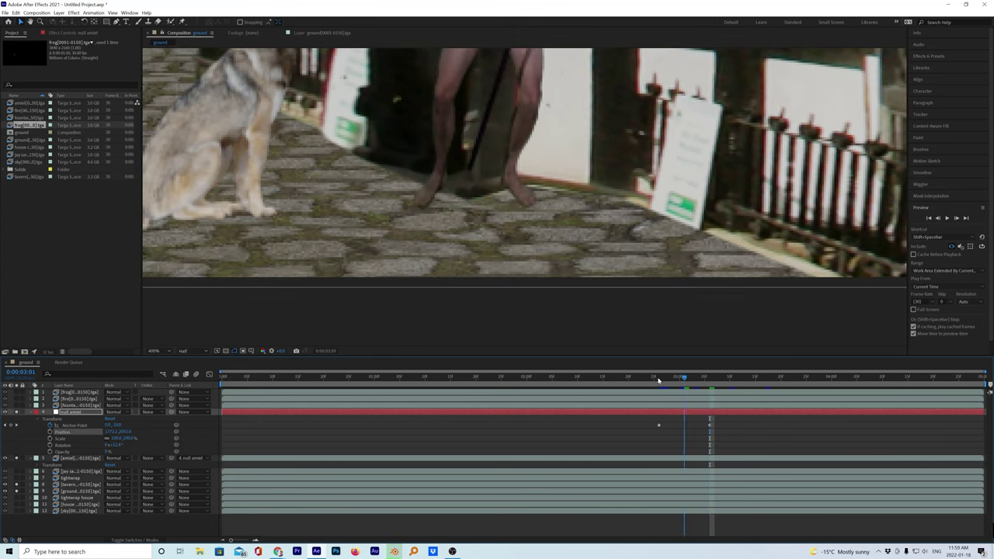
click(623, 383)
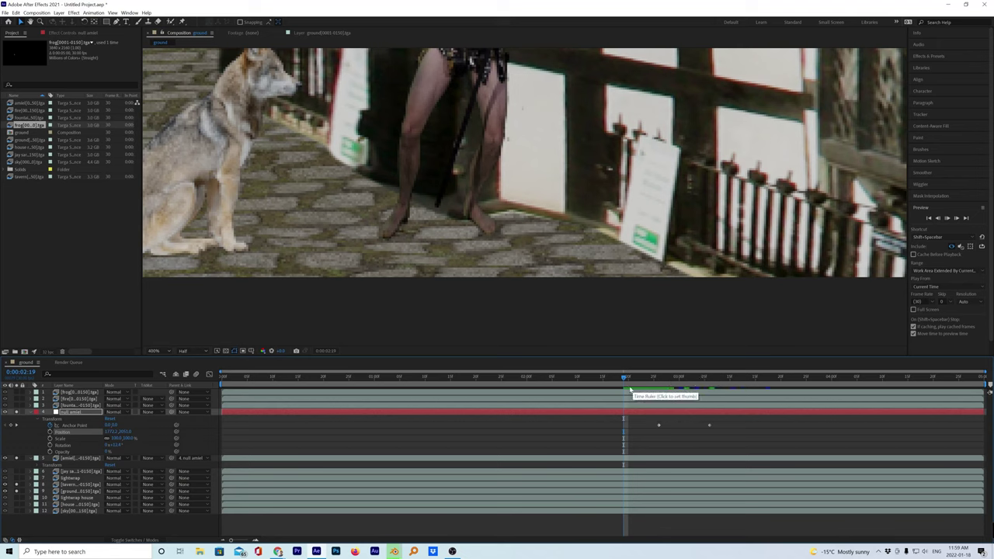
Toggle a Preview Include option and review the shot from 0:00:01:15 to about 0:00:02:27
click(953, 250)
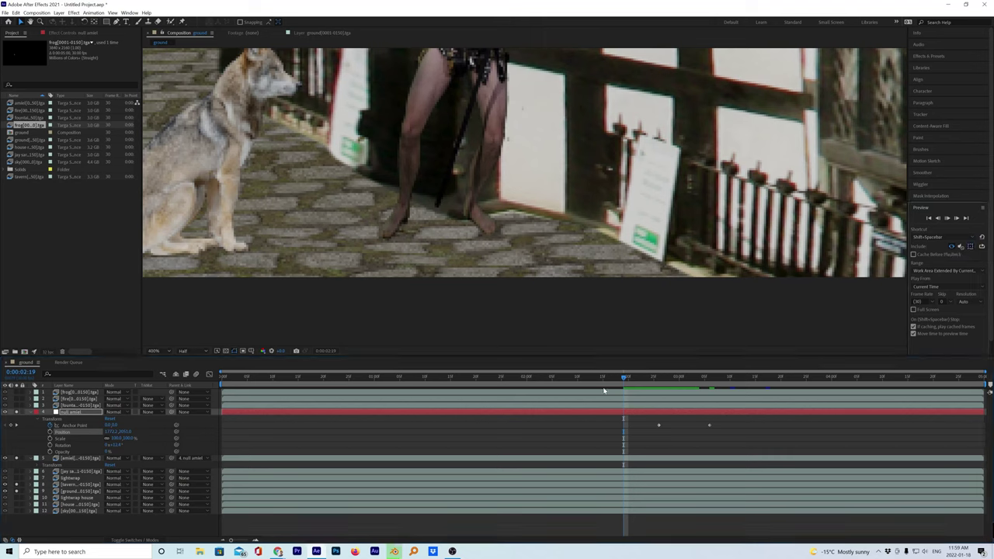
mouse_move(624, 379)
mouse_down()
mouse_move(781, 401)
mouse_move(656, 397)
mouse_move(594, 419)
mouse_move(781, 410)
mouse_move(501, 389)
mouse_move(629, 396)
mouse_up()
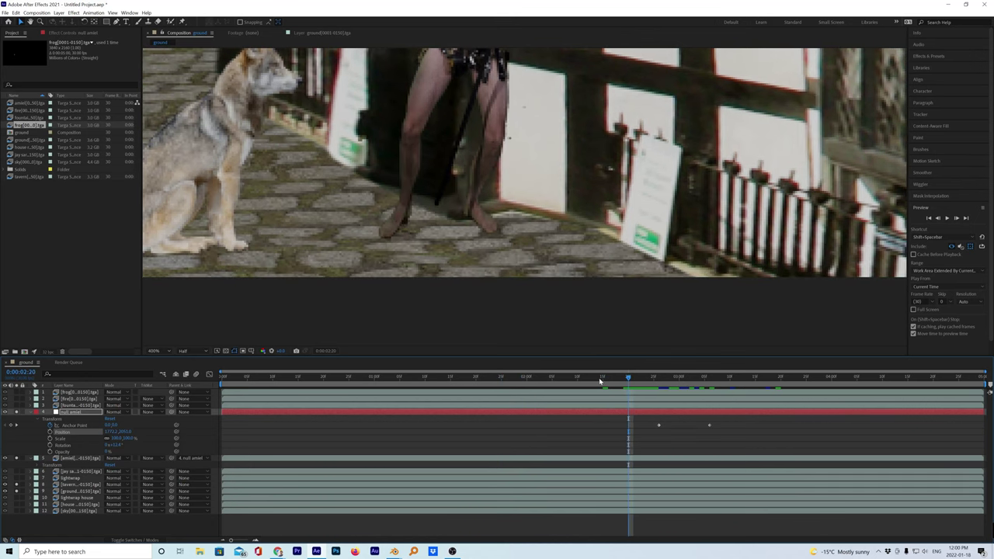
click(539, 375)
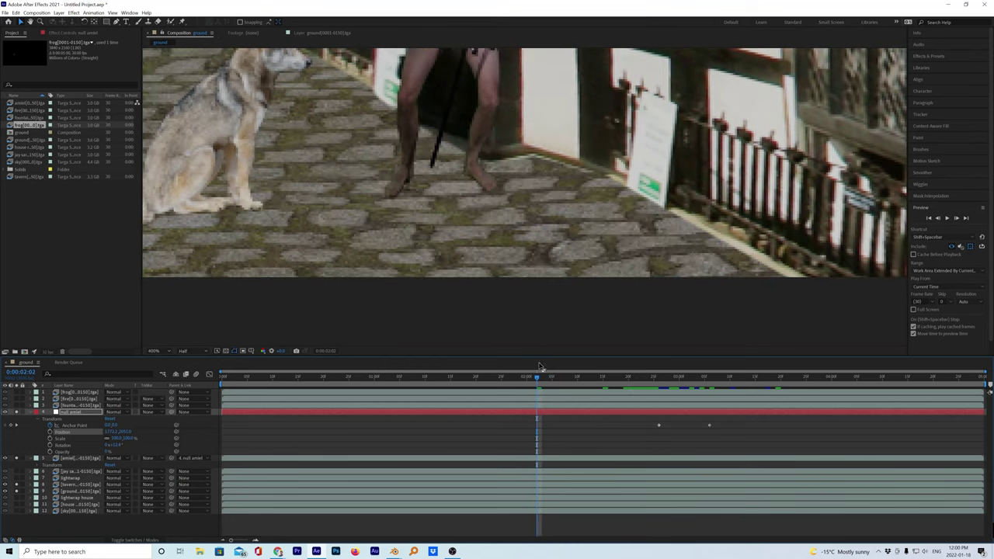
click(452, 376)
drag(561, 381, 593, 399)
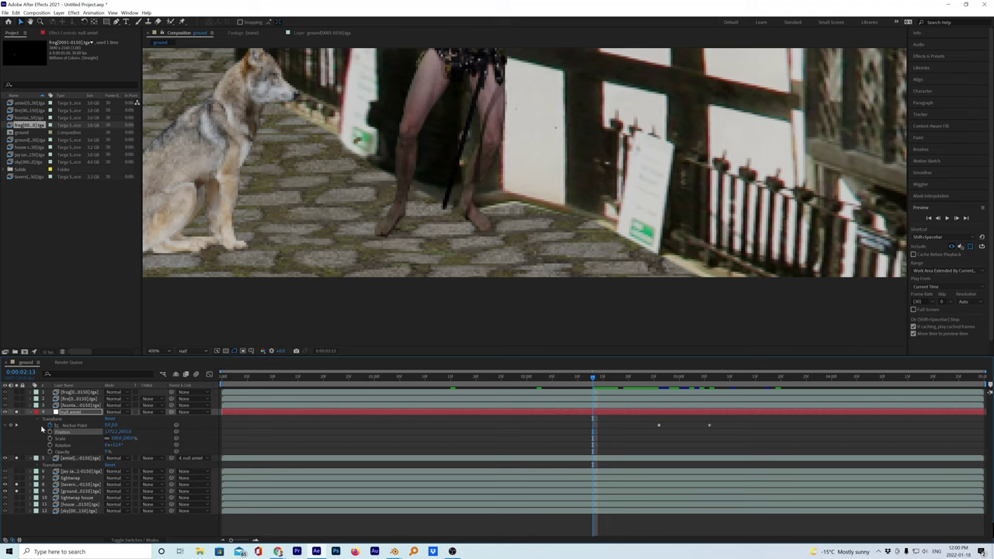
Keyframe the null's Anchor Point at 0:00:02:28 to reframe the dog
click(52, 428)
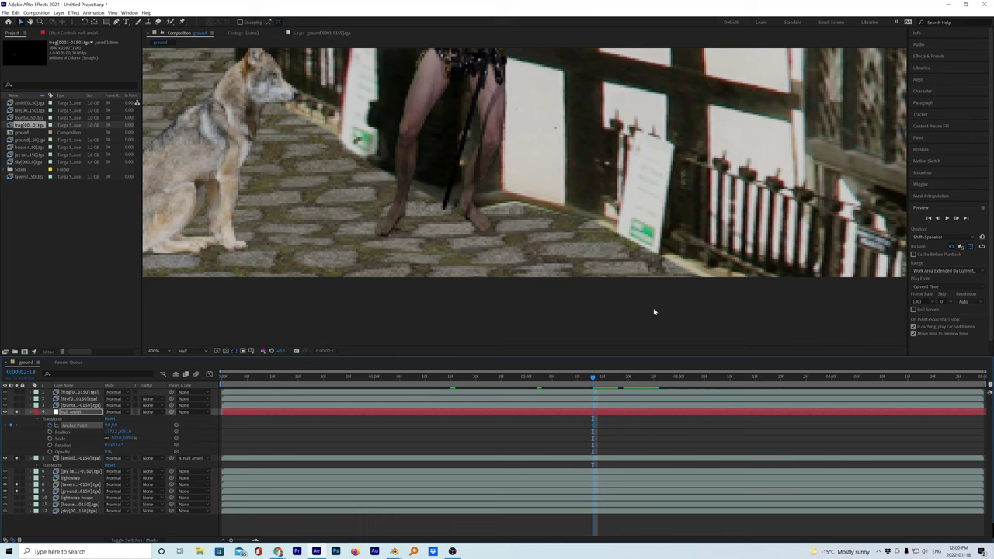
click(667, 380)
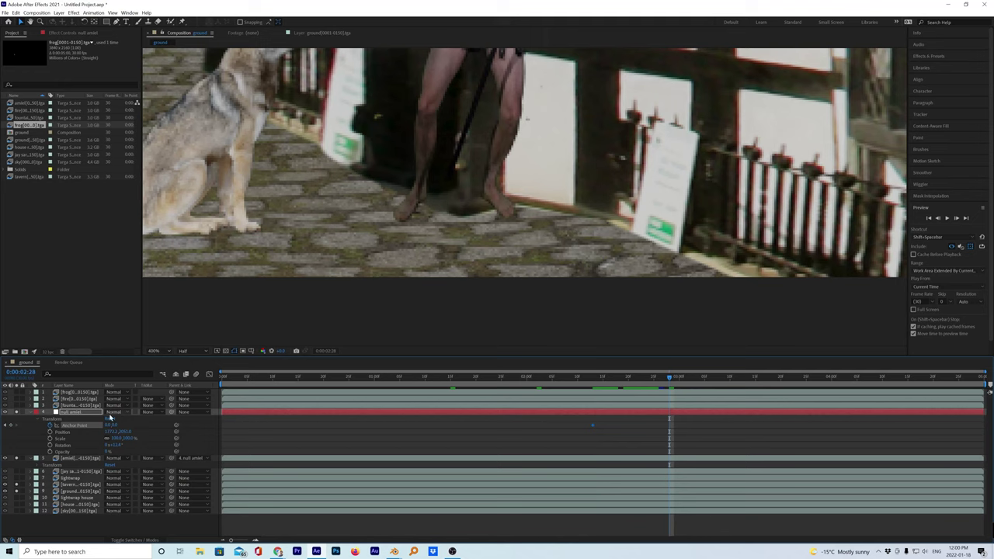
mouse_move(113, 424)
mouse_down()
mouse_move(110, 433)
mouse_move(102, 424)
mouse_move(113, 425)
mouse_up()
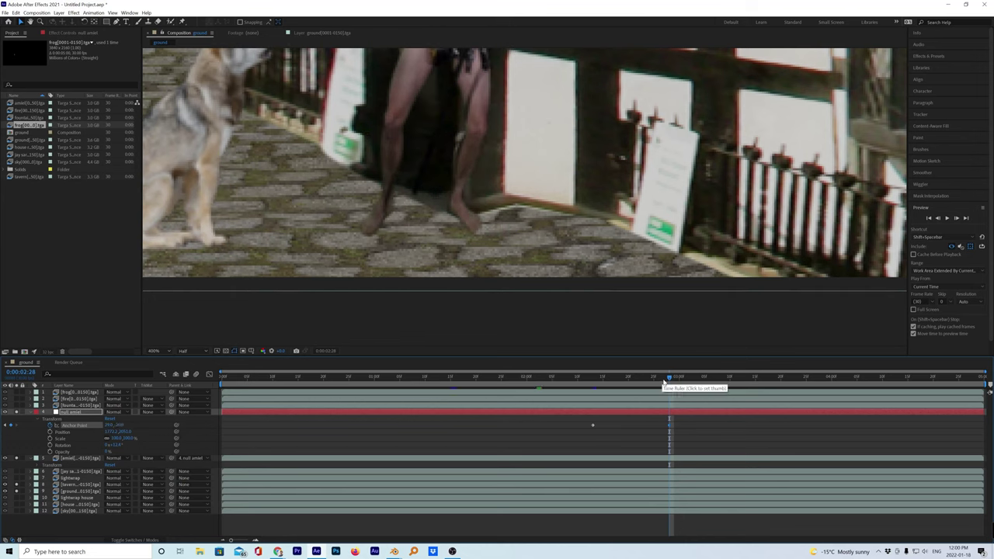
Add a second Anchor Point keyframe at 0:00:03:10, shifting the dog and figure's legs
click(639, 379)
click(623, 381)
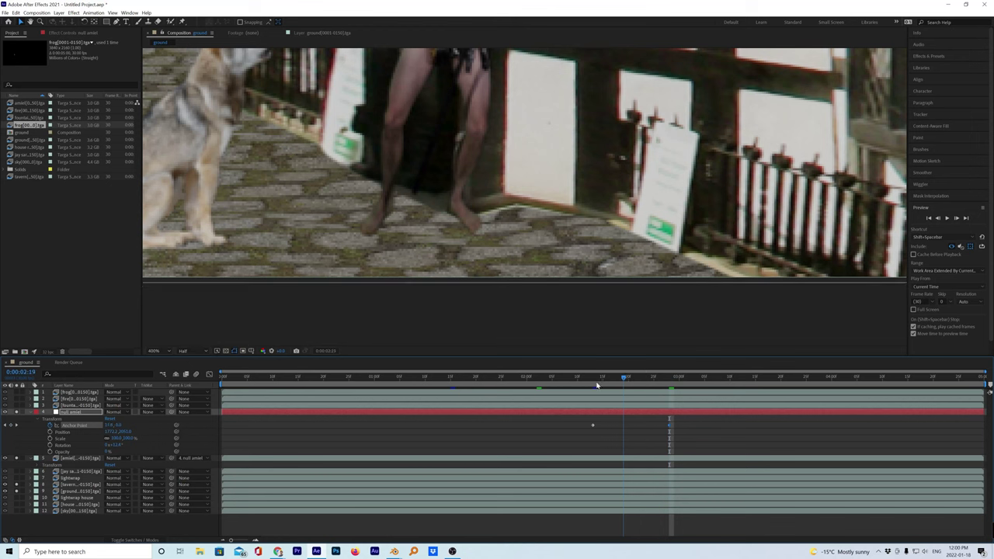
click(628, 380)
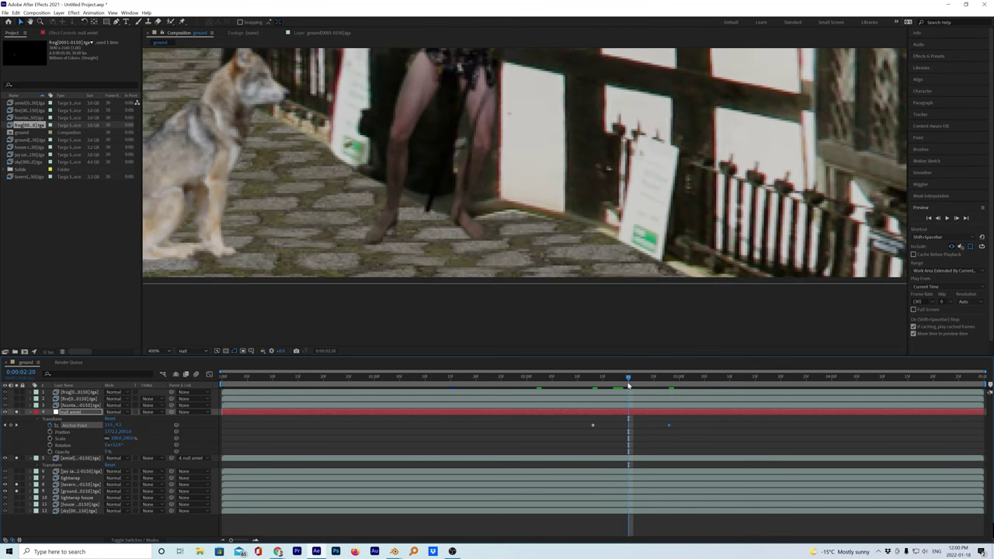
drag(635, 379, 734, 382)
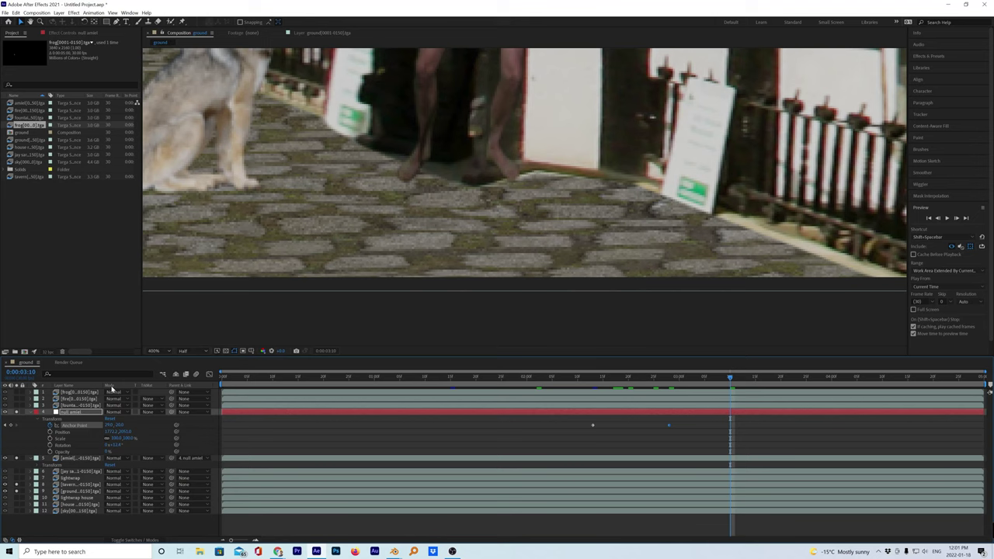
mouse_move(111, 425)
mouse_down()
mouse_move(123, 426)
mouse_move(113, 425)
mouse_up()
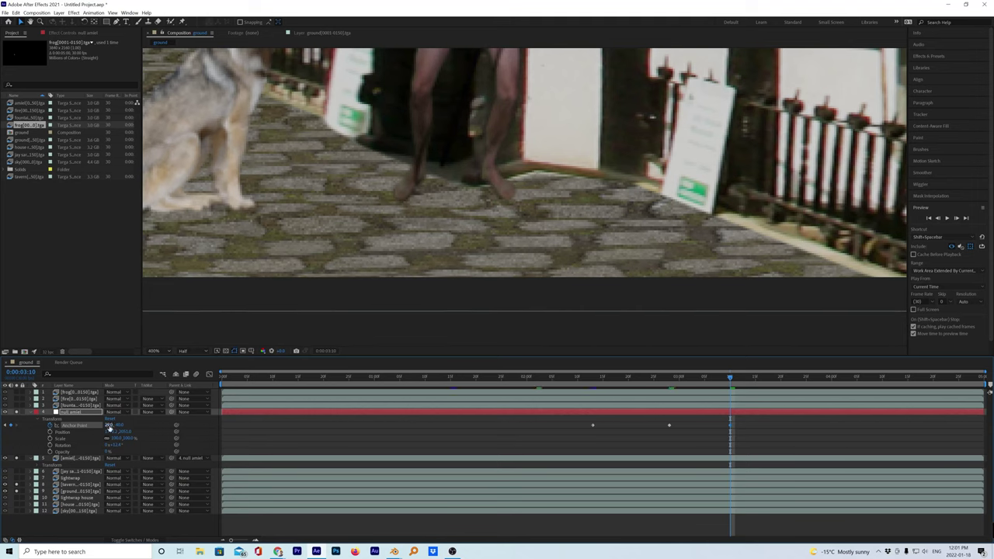
drag(108, 426, 115, 428)
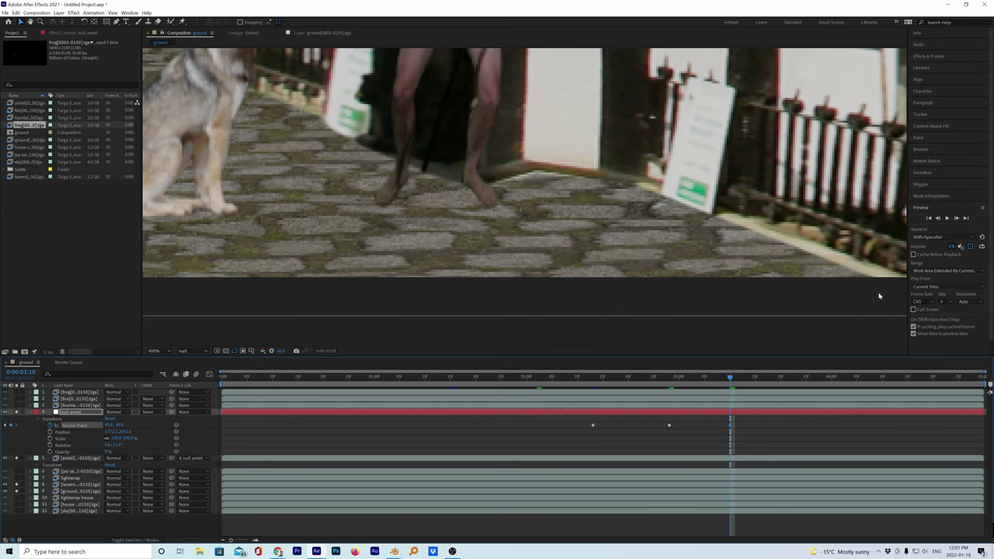
Set Anchor Point keyframes at 0:00:03:21 and 0:00:04:07, panning down onto the cobblestones
click(786, 381)
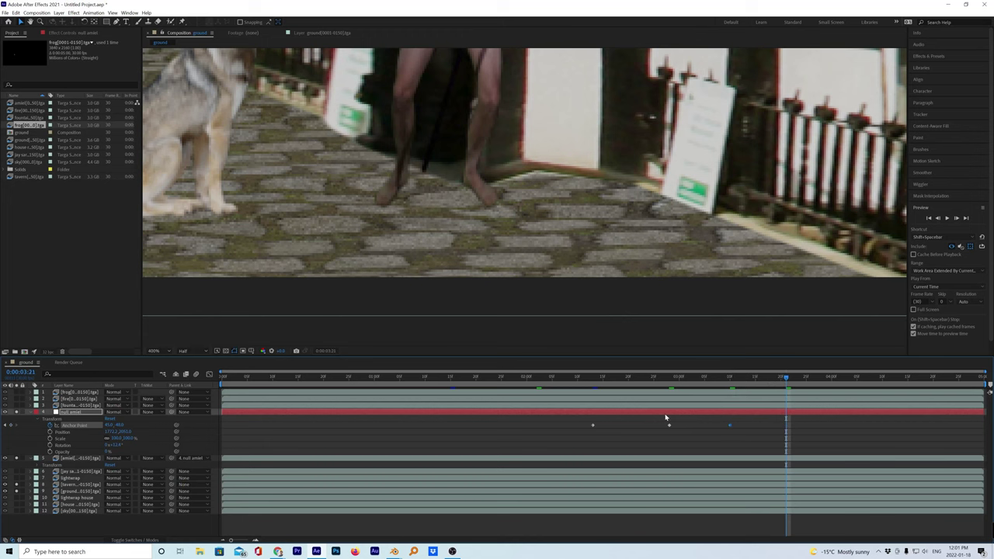
drag(124, 425, 112, 424)
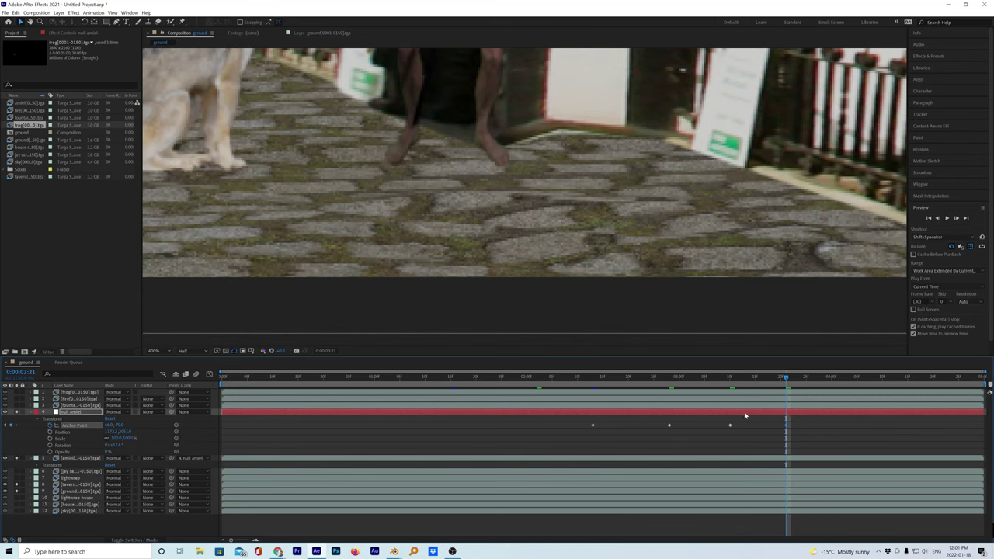
click(867, 377)
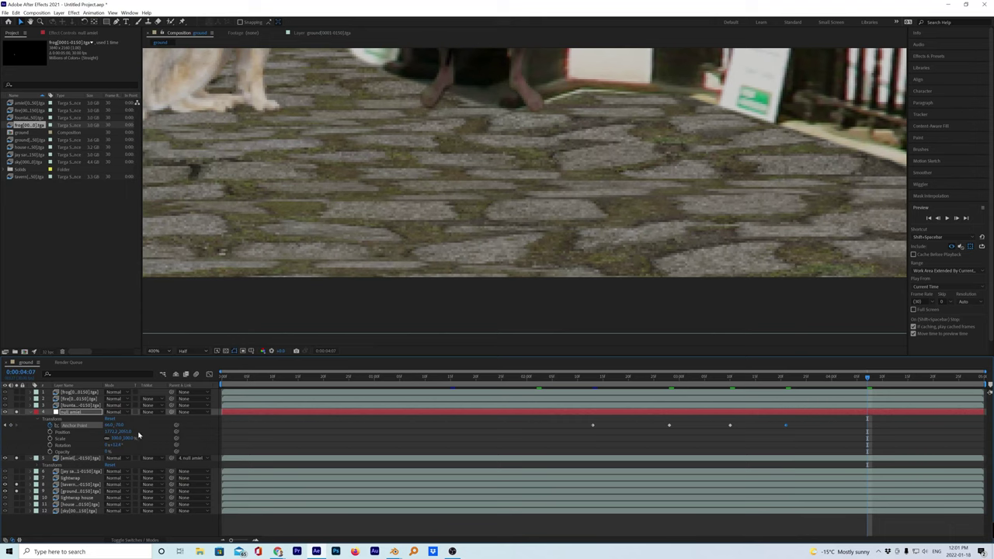
mouse_move(117, 425)
mouse_down()
mouse_move(137, 427)
mouse_move(111, 428)
mouse_up()
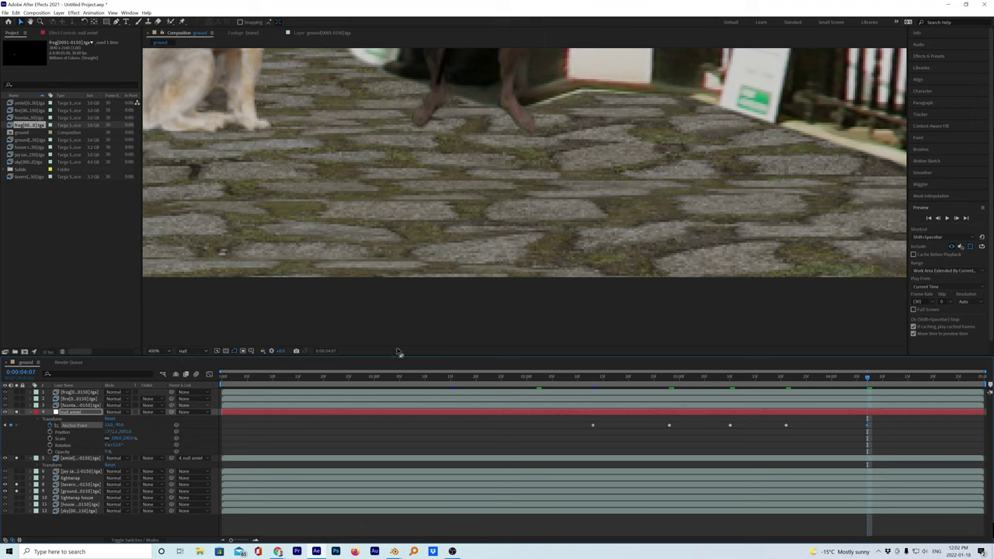
Review the pan through 0:00:04:28 and turn on Cache Before Playback
click(929, 379)
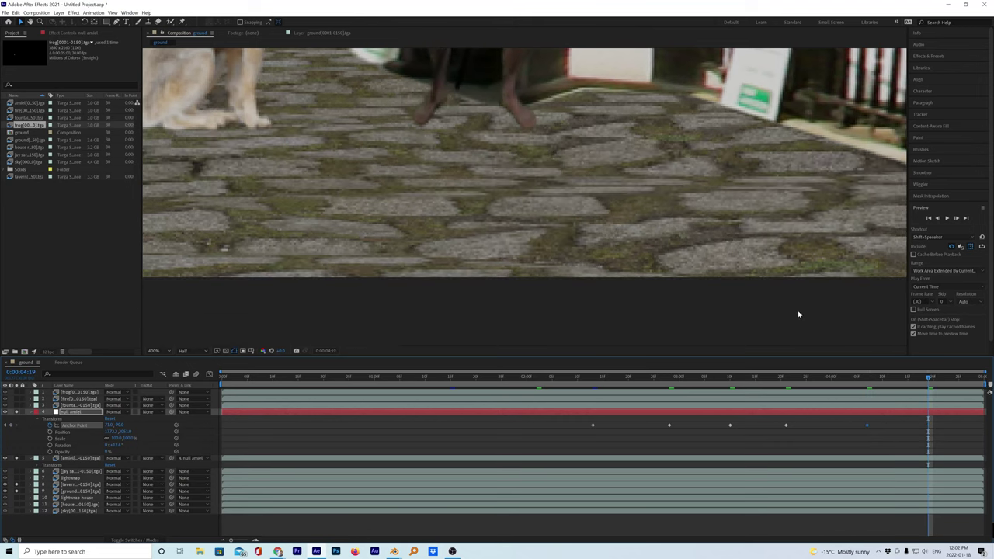
click(973, 379)
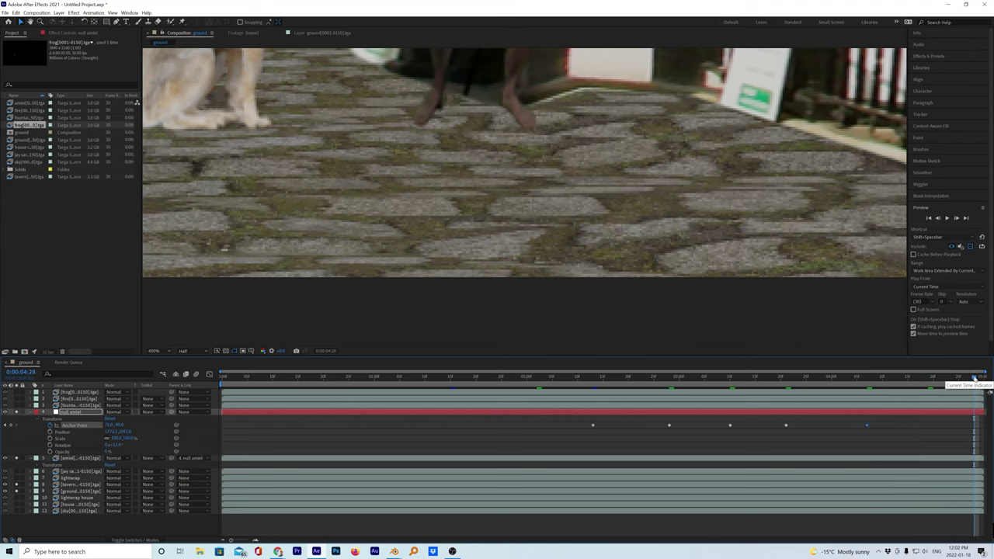
scroll(578, 172, down, 2)
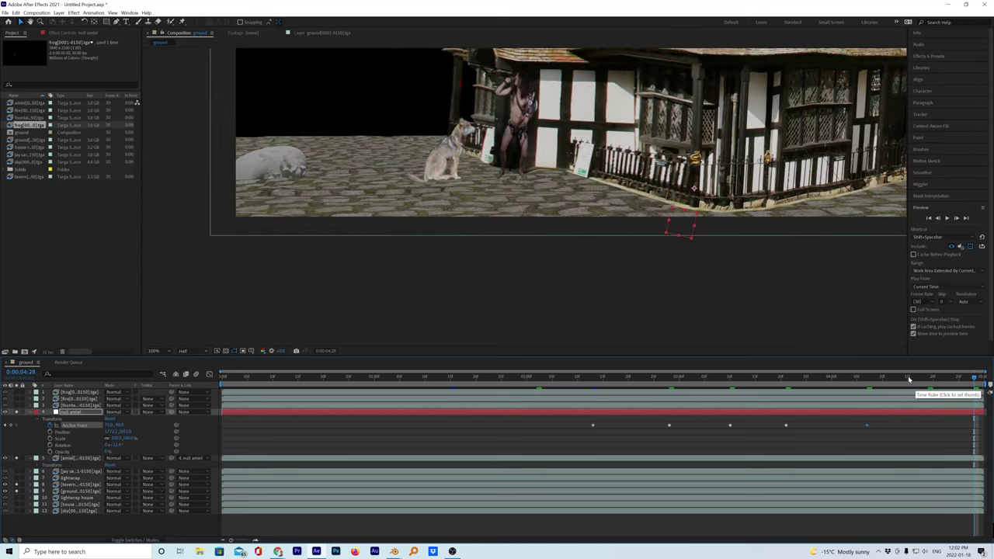
drag(908, 379, 579, 405)
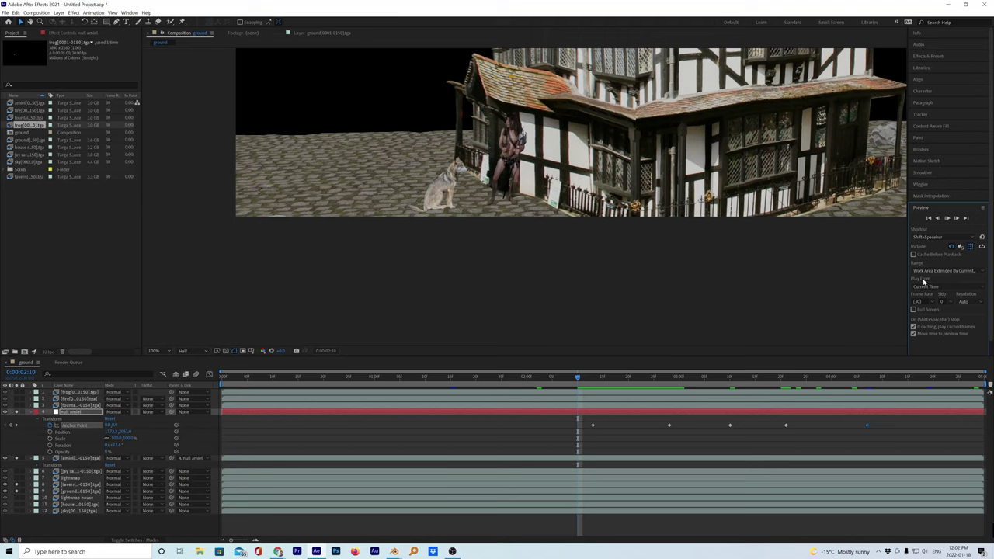
click(914, 255)
click(16, 13)
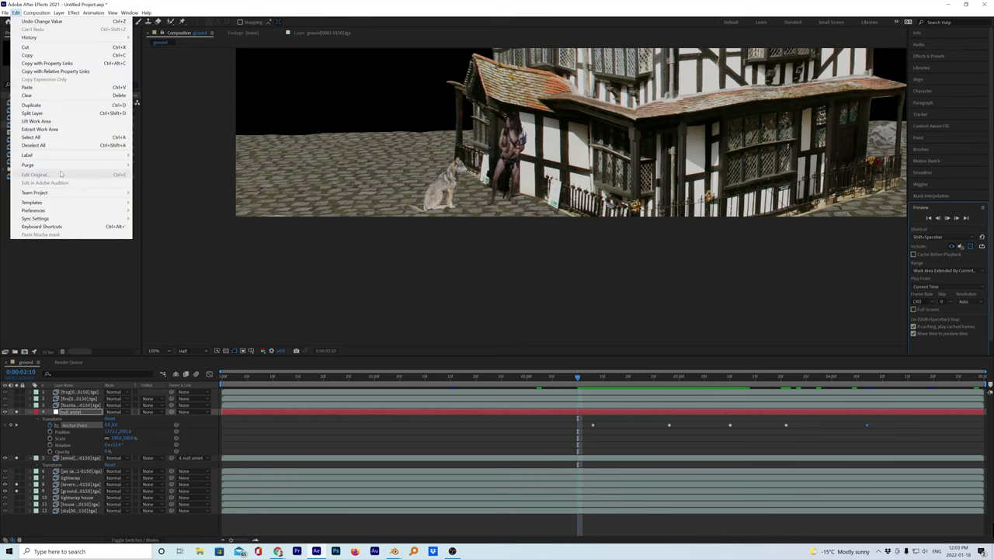
Purge all memory and preview the pan from around 0:00:02:12
mouse_move(77, 165)
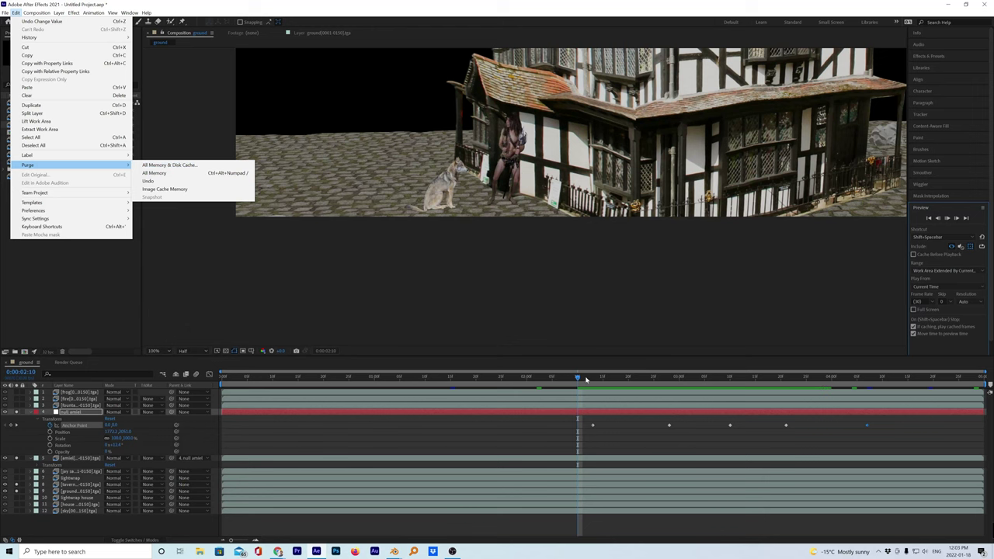
click(586, 379)
click(586, 380)
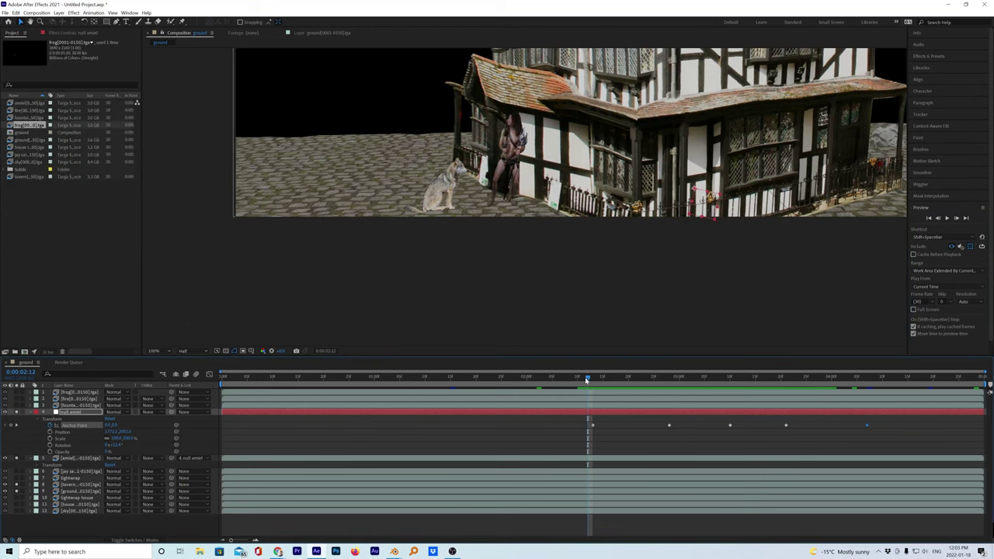
drag(591, 379, 629, 379)
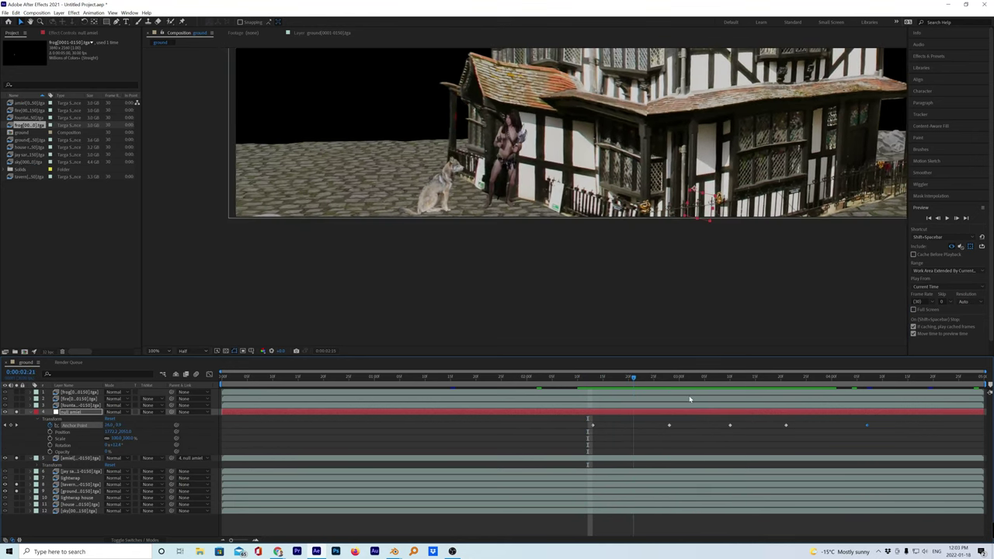
key(space)
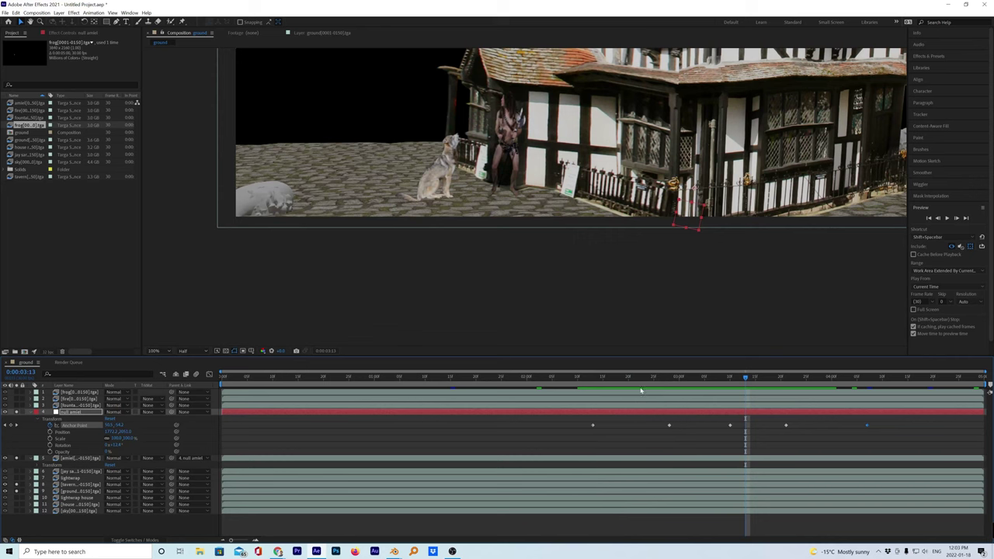
Scrub ahead to 0:00:04:05, then rewind toward the composition's start
drag(764, 380, 855, 379)
click(638, 380)
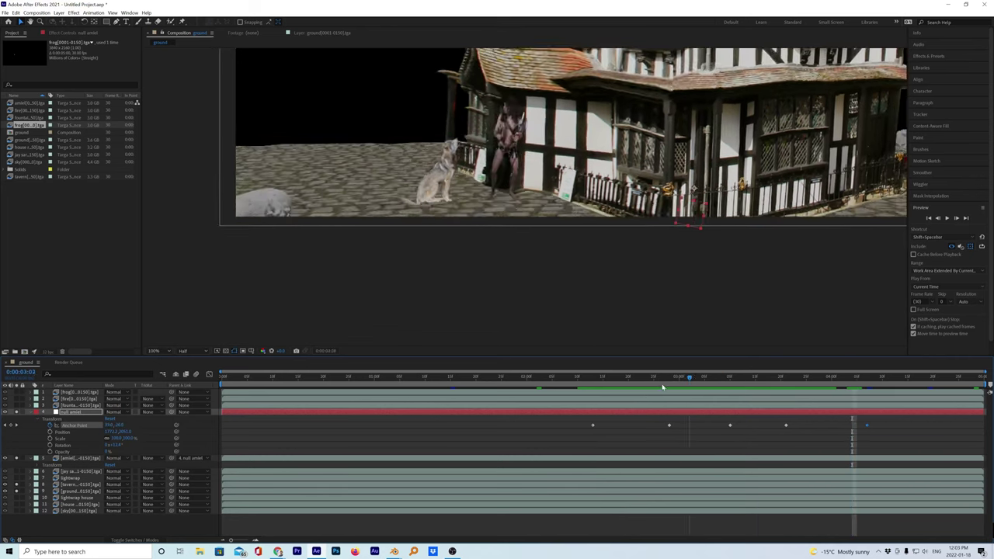
drag(606, 390, 223, 397)
scroll(516, 277, down, 2)
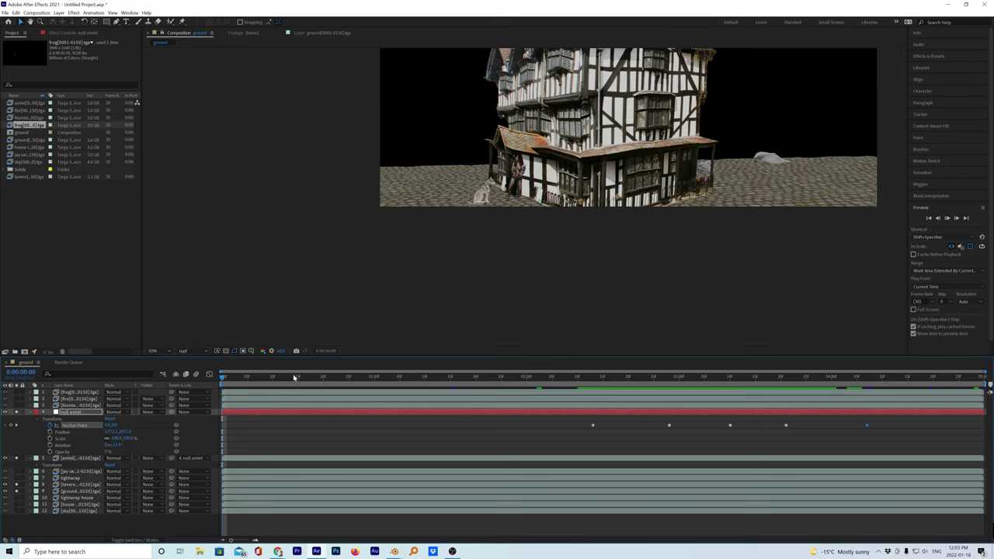
Return to frame 0:00:00:00 and switch to the Blender render window
click(241, 377)
key(Home)
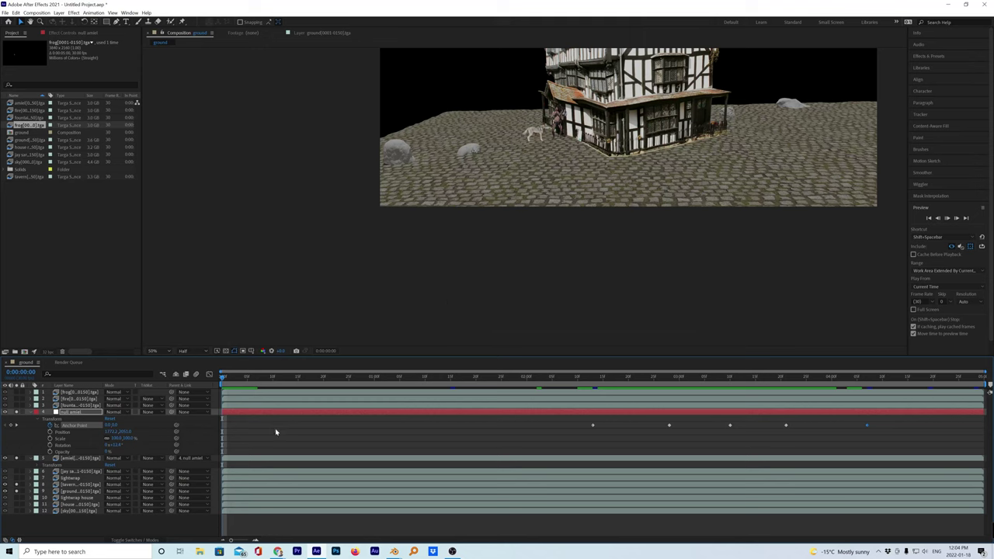
mouse_move(395, 551)
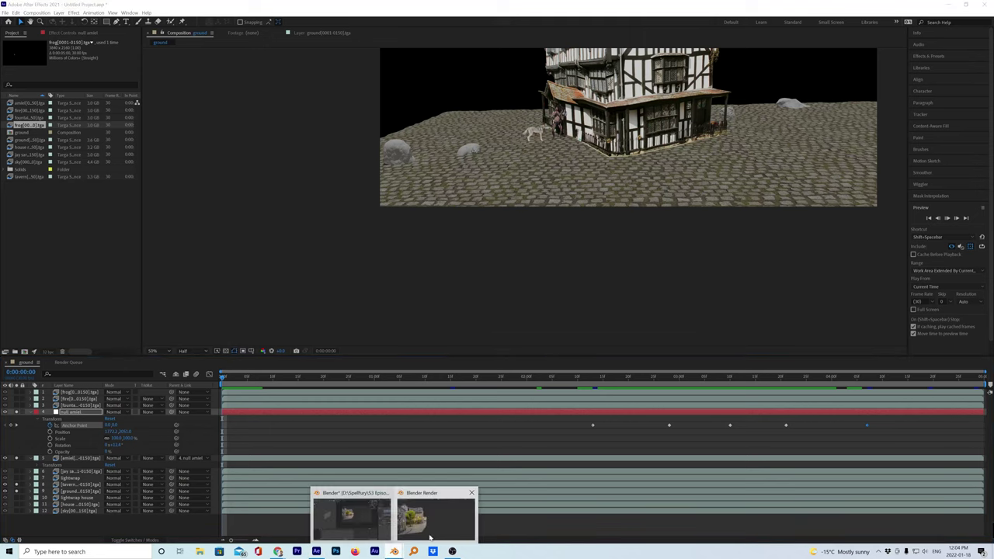
click(431, 535)
Close the render window and hide 'tavern left side' while showing 'tower right' in the Outliner
click(982, 5)
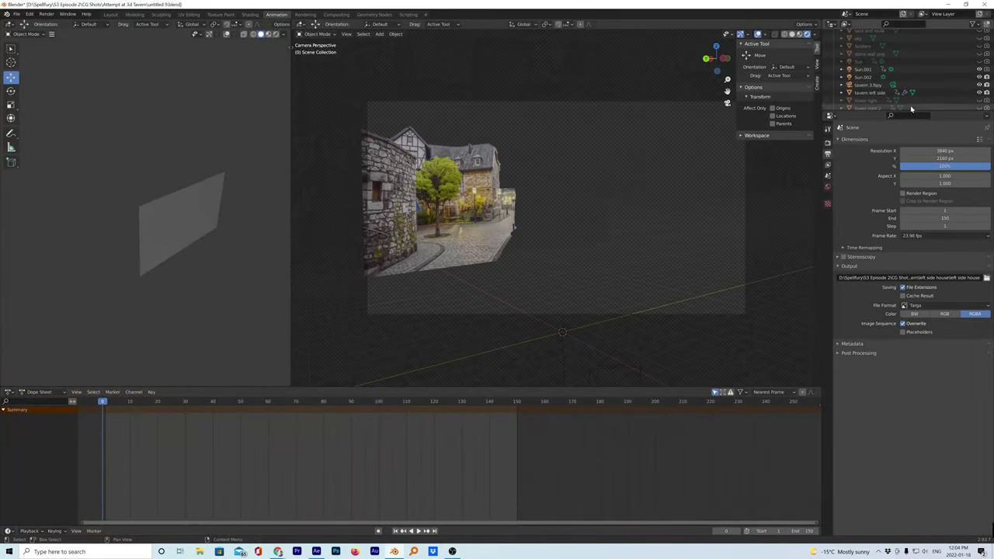
scroll(932, 98, down, 1)
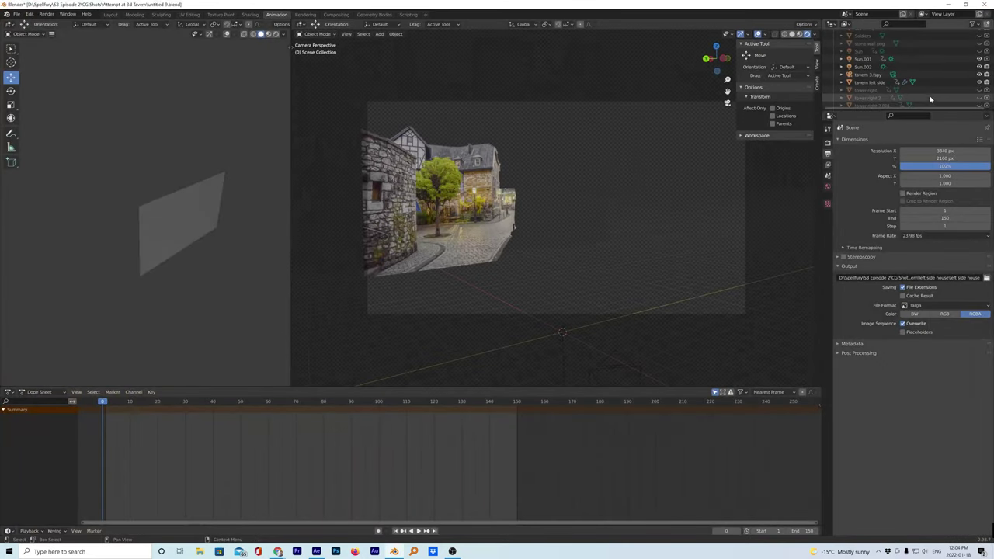
click(978, 82)
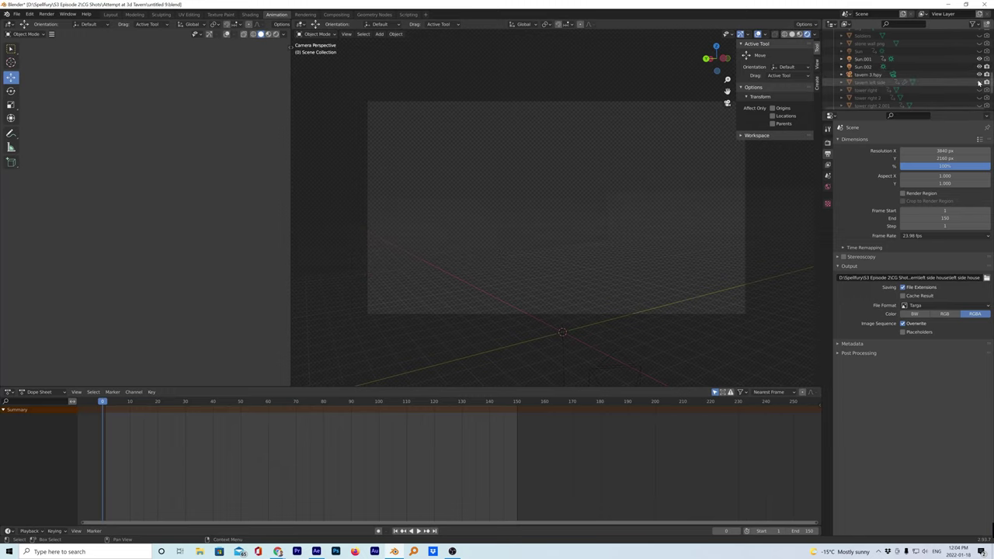
click(986, 90)
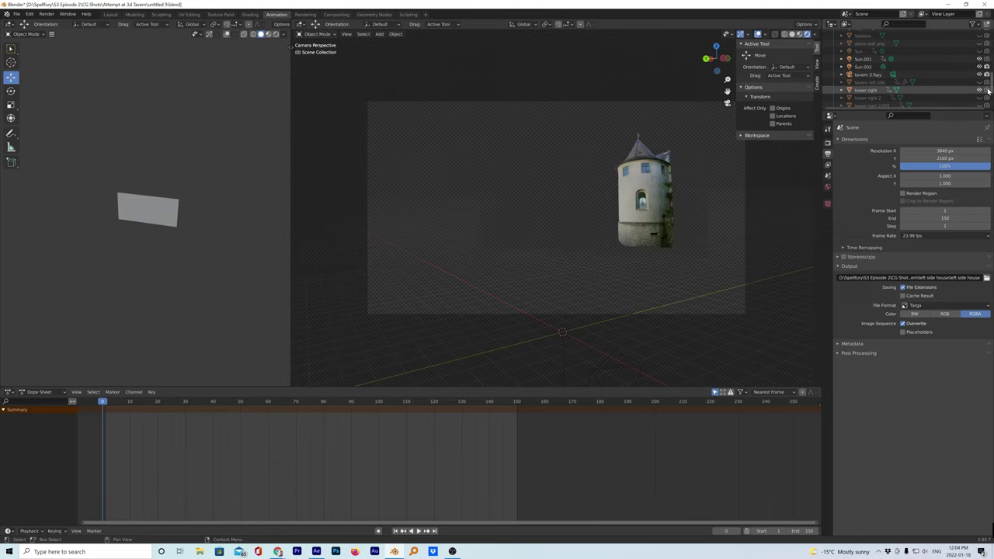
click(986, 98)
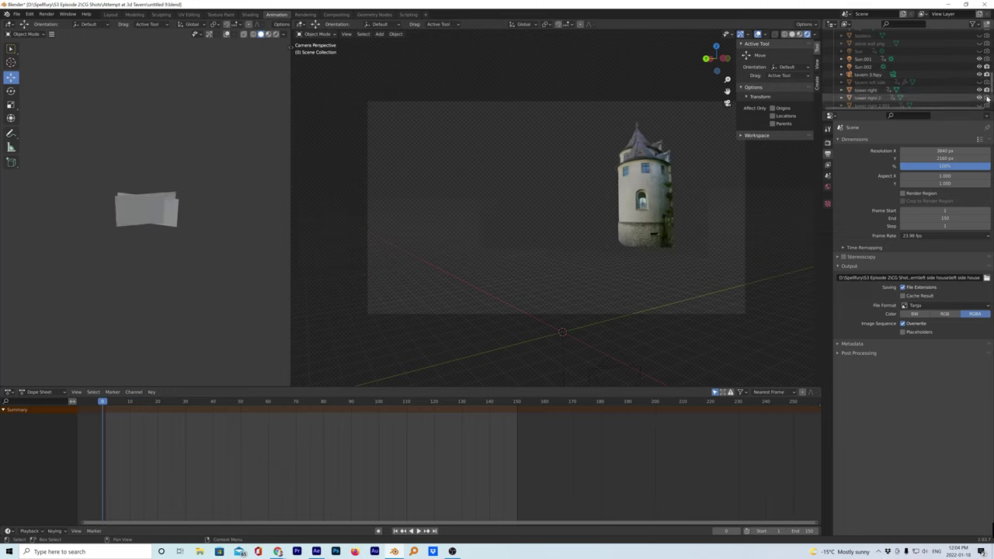
Hide 'tower right 2' and 'tower right 2.001' so only 'tower right' stays visible
scroll(980, 98, down, 2)
click(986, 95)
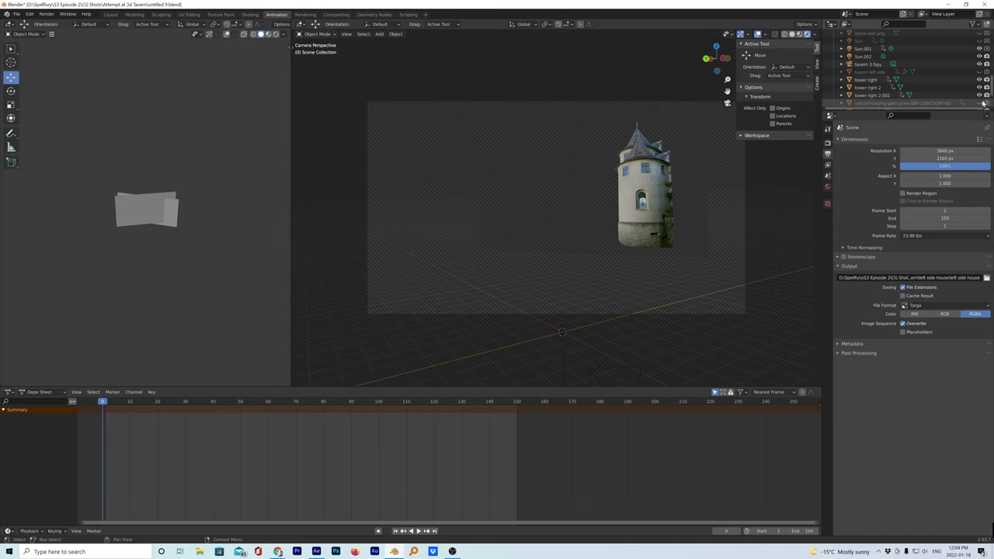
click(986, 87)
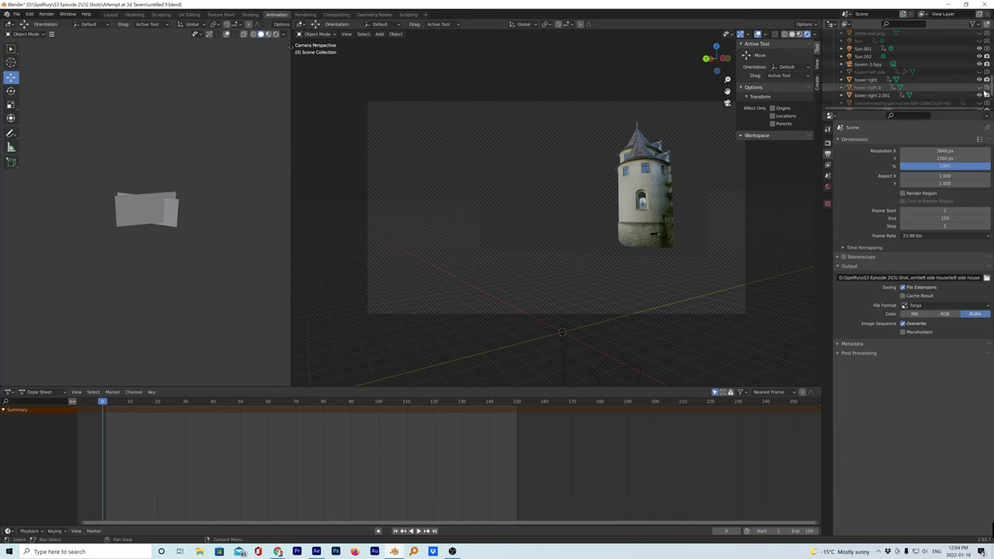
click(986, 94)
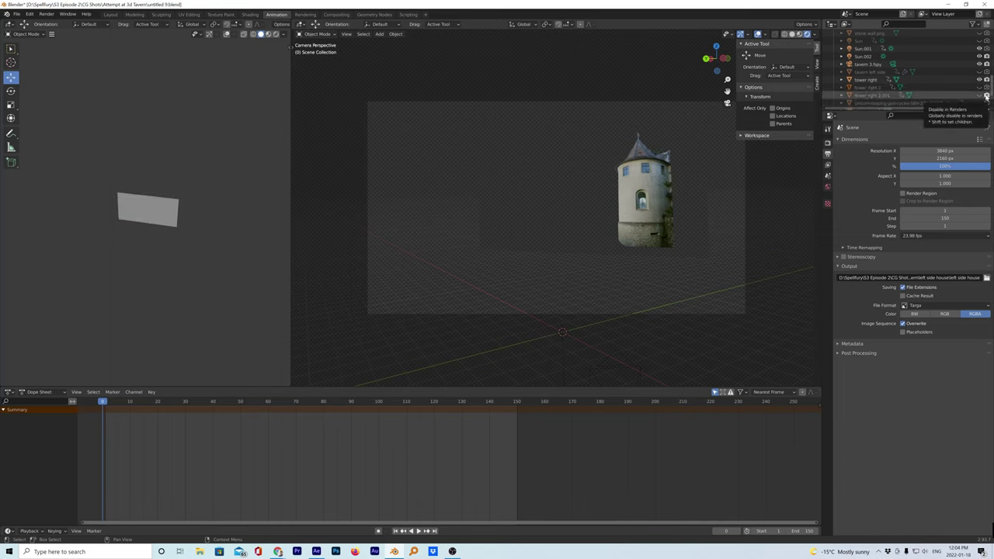
scroll(963, 89, down, 3)
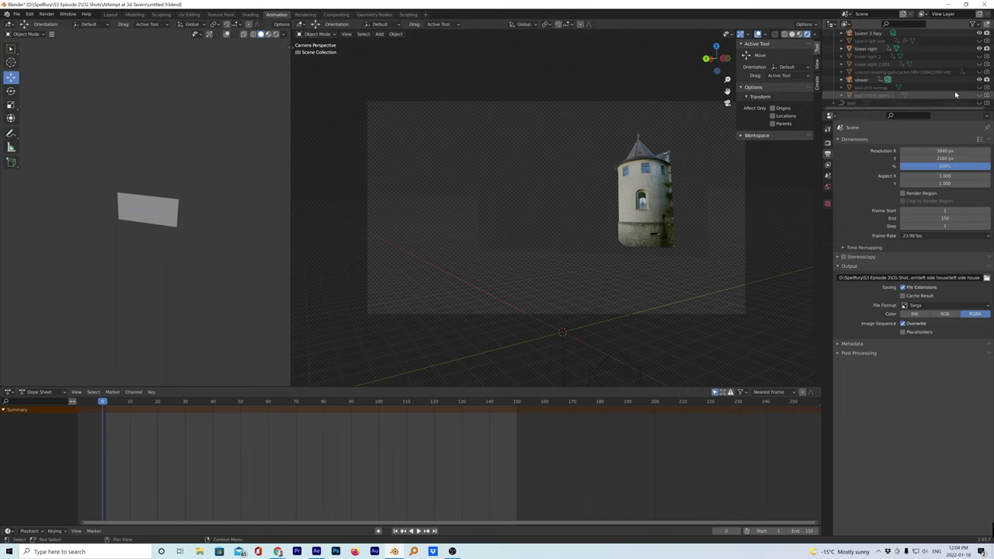
scroll(956, 94, up, 5)
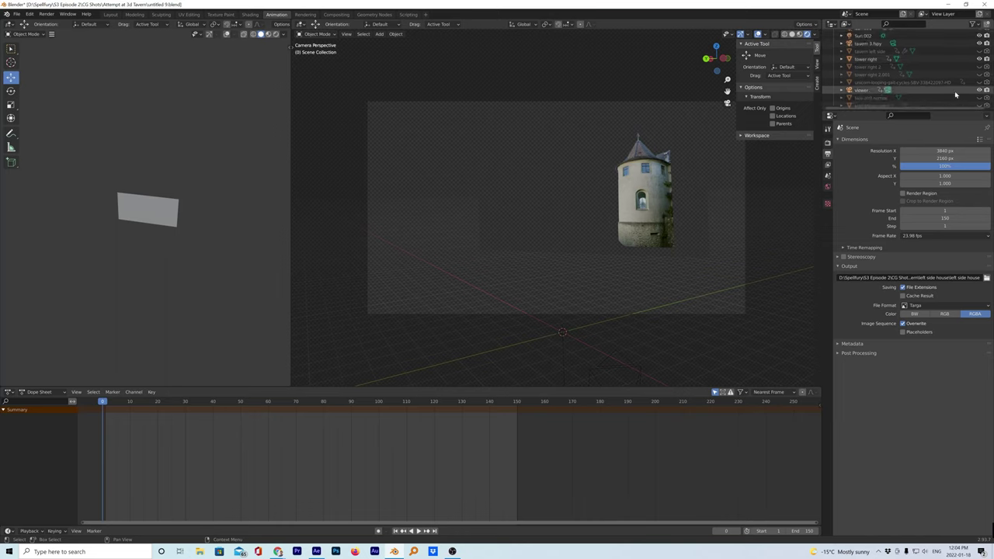
scroll(955, 94, down, 5)
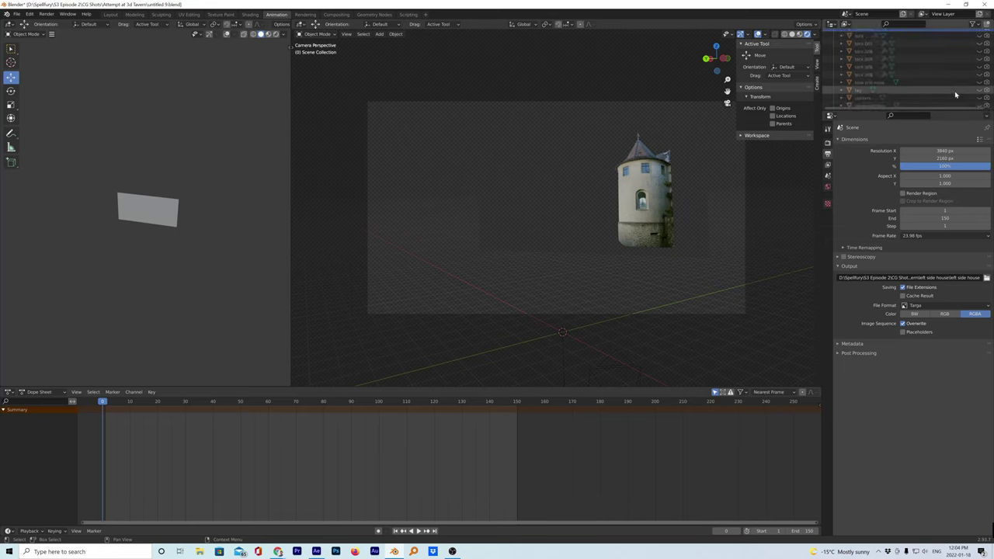
scroll(930, 92, up, 5)
scroll(929, 91, down, 4)
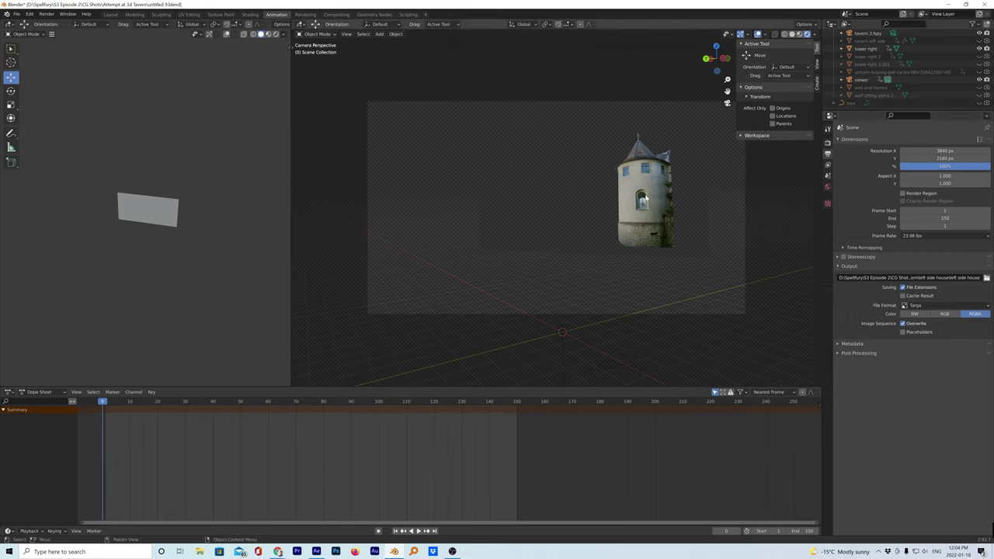
Create and enter a 'tower right' folder under Attempt at 3d Tavern for the render output
click(986, 277)
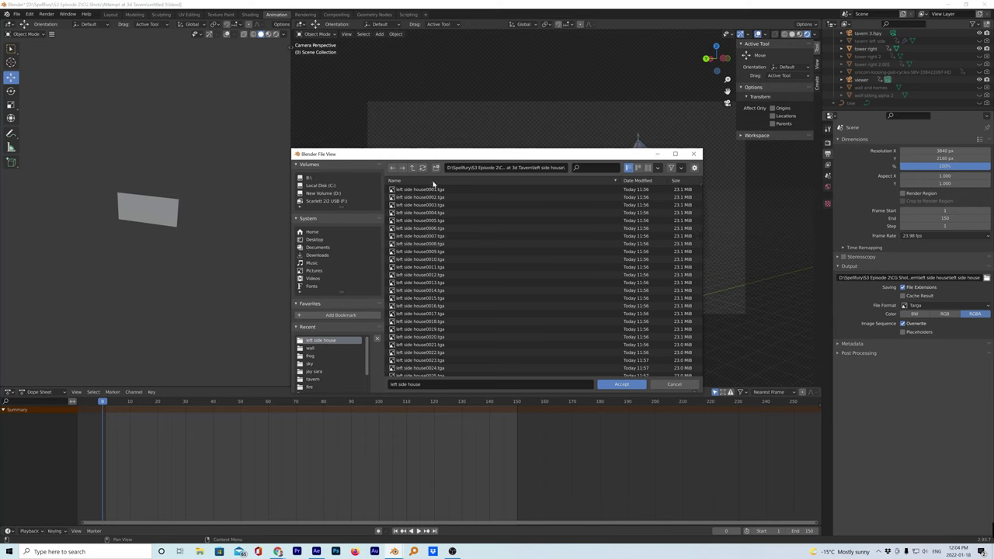
click(412, 168)
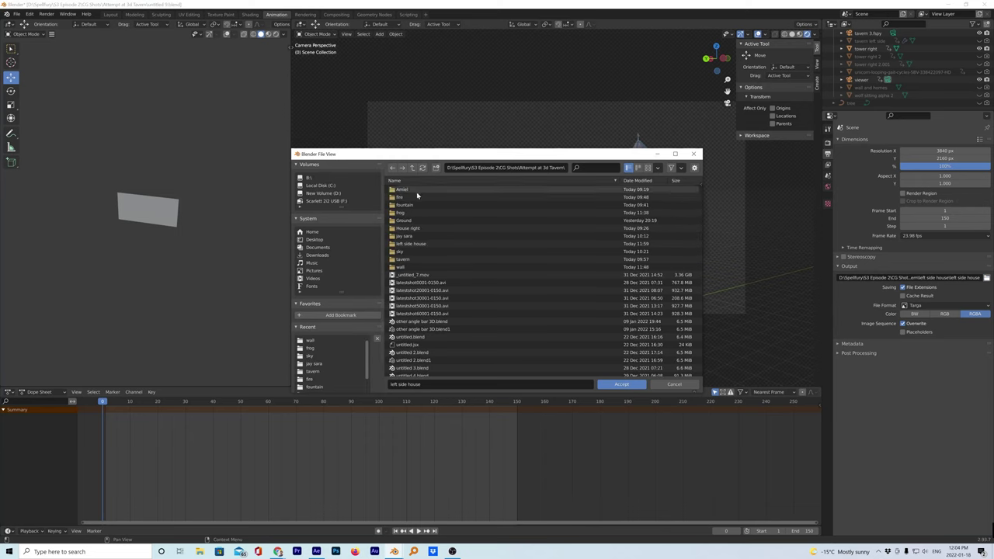
click(436, 168)
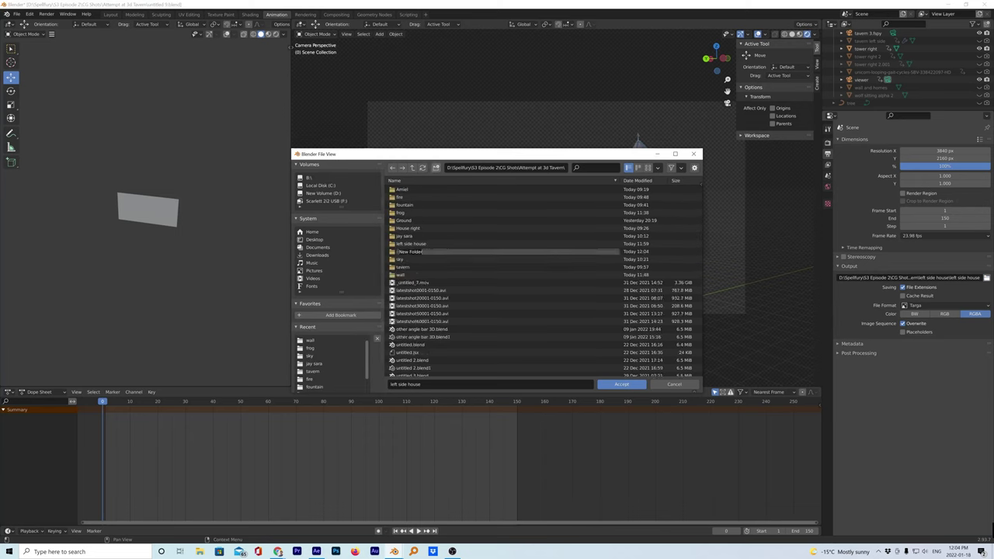
text(E)
text(ower r)
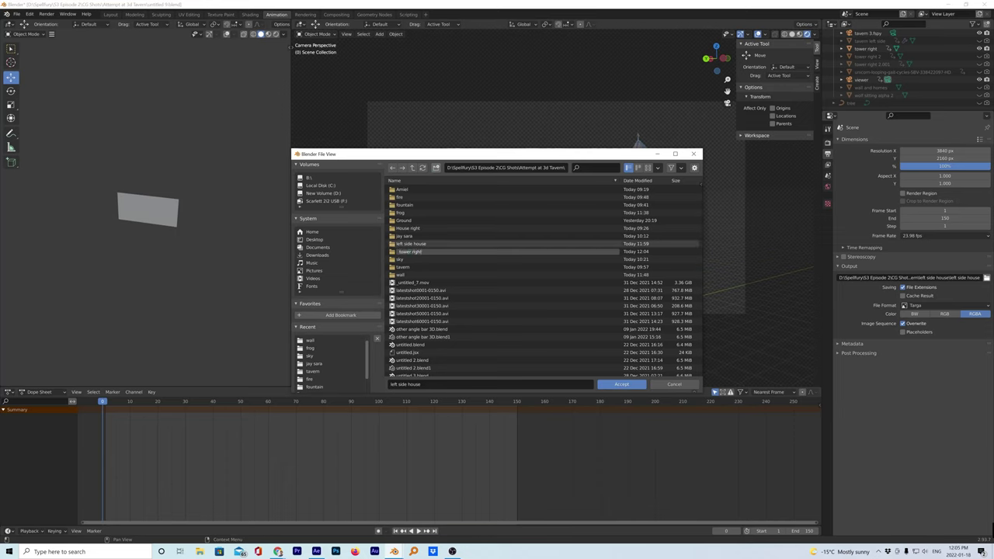
text(ight)
key(Return)
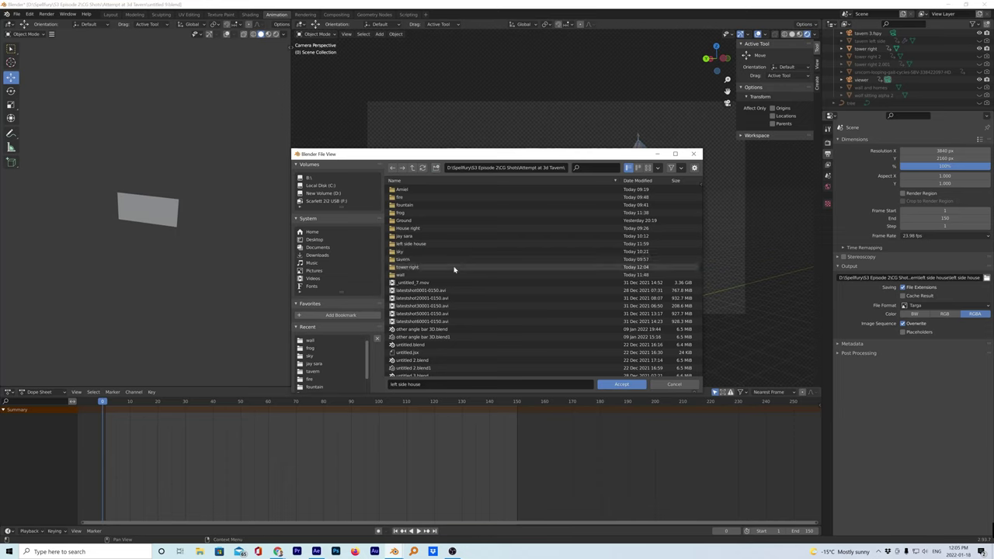
click(454, 270)
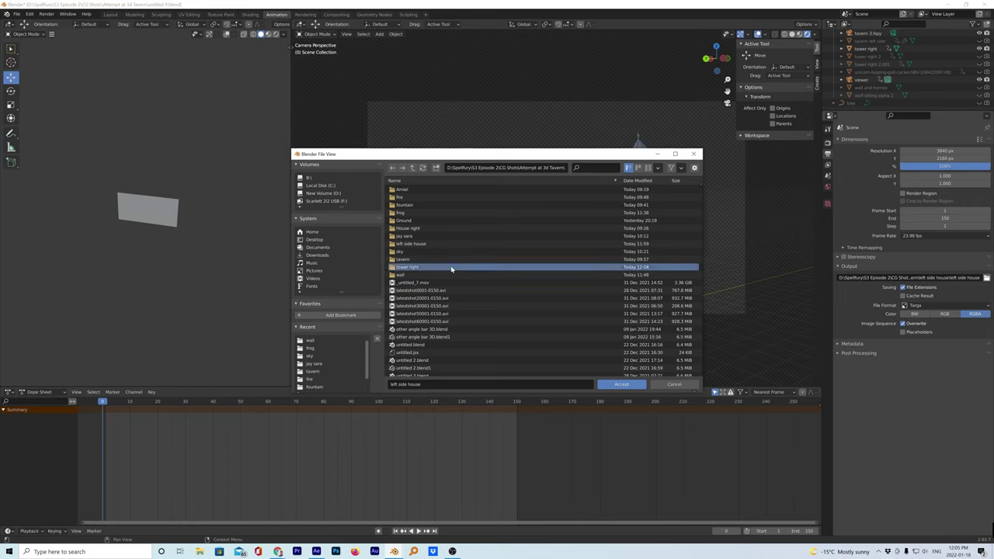
double_click(451, 270)
Name the output file 'tower right' and accept the path
click(428, 384)
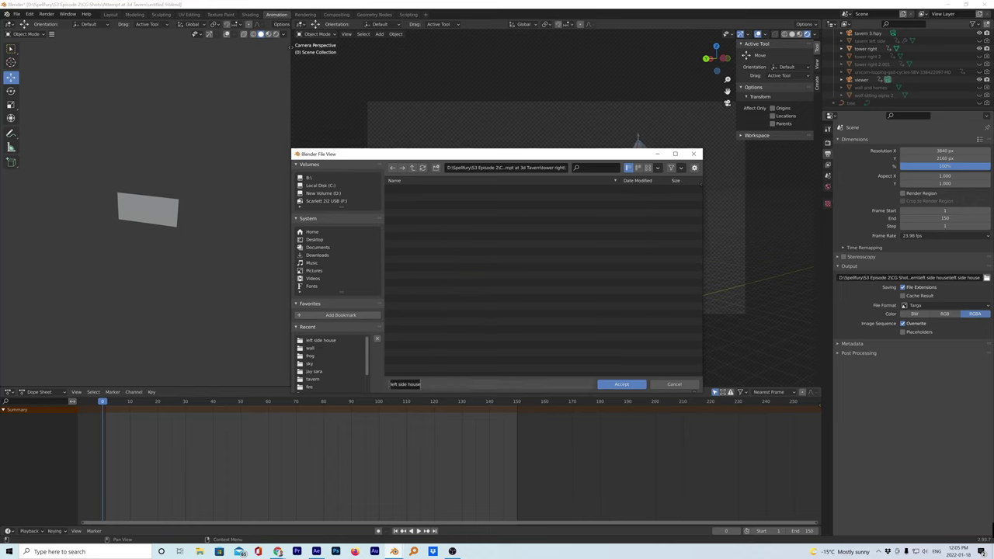
text(tower right)
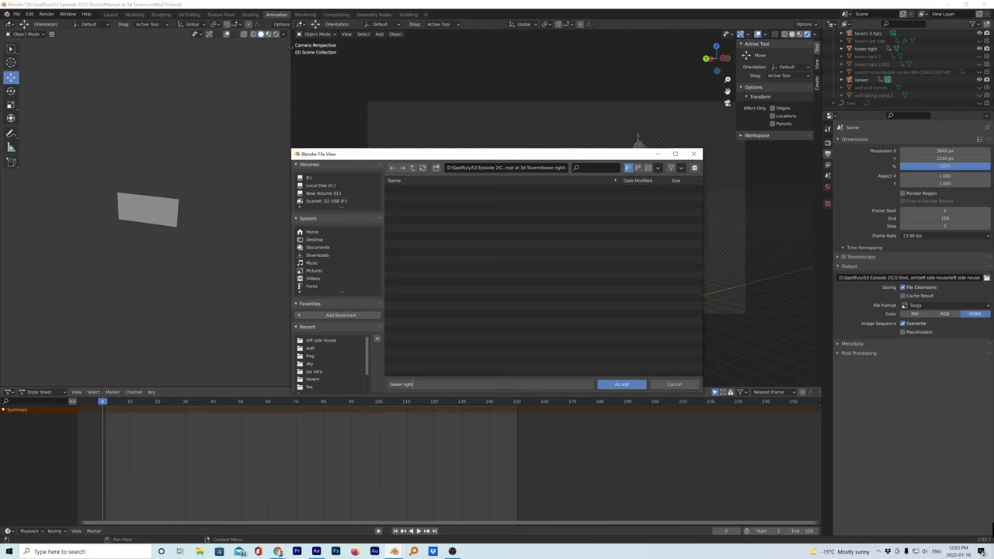
click(624, 385)
click(625, 385)
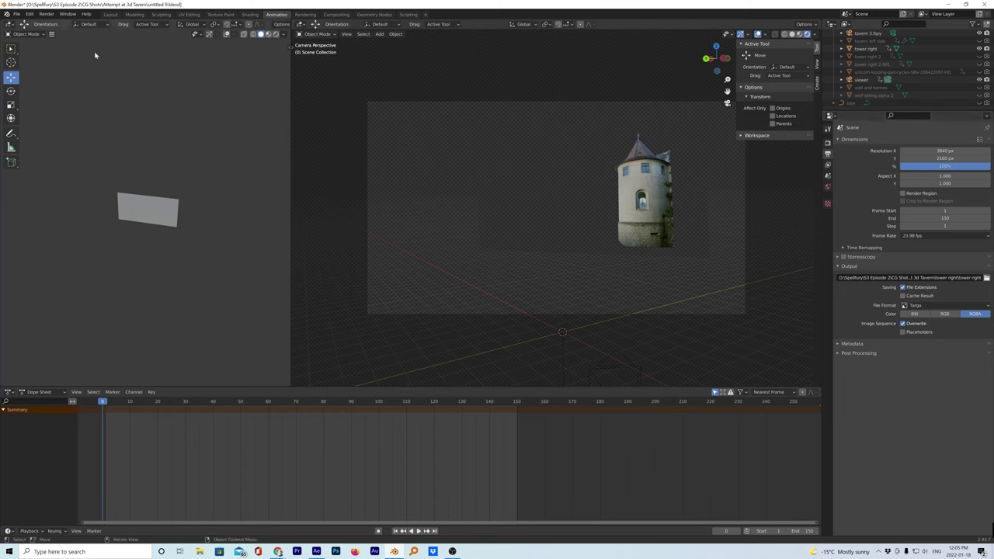
Start Render Animation to output the tower frames as Targa RGBA
click(47, 14)
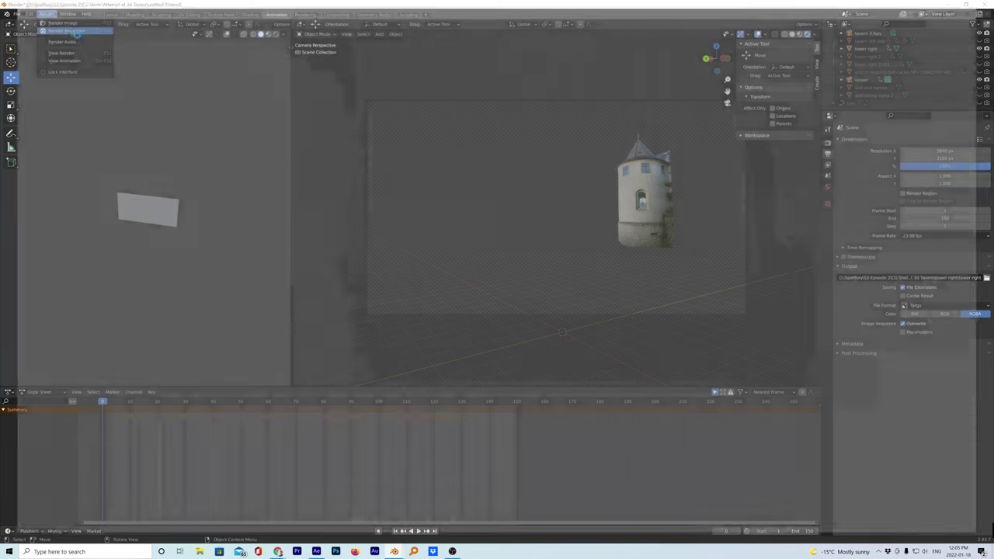
click(74, 32)
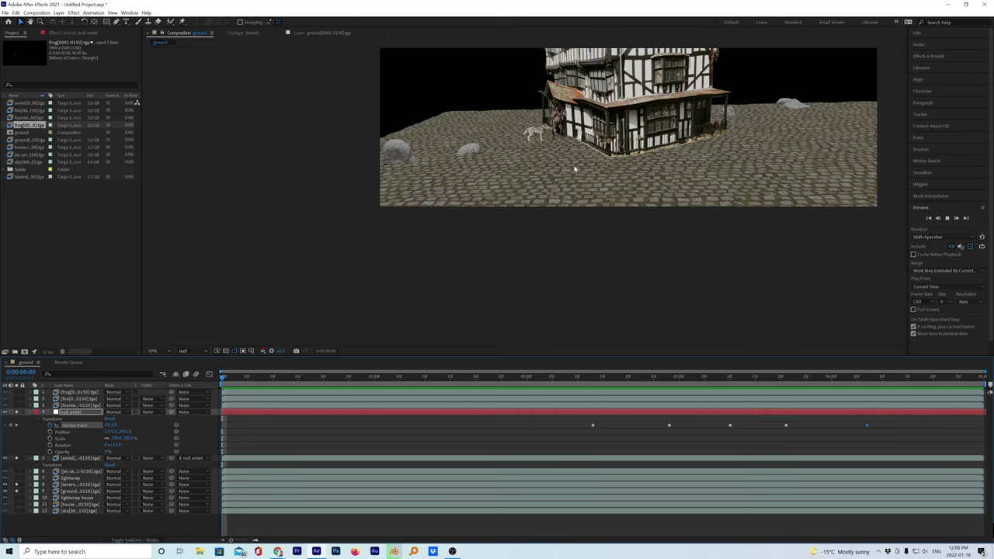
Enable Cache Before Playback and preview the house rotation from 0:00:01:20
click(914, 254)
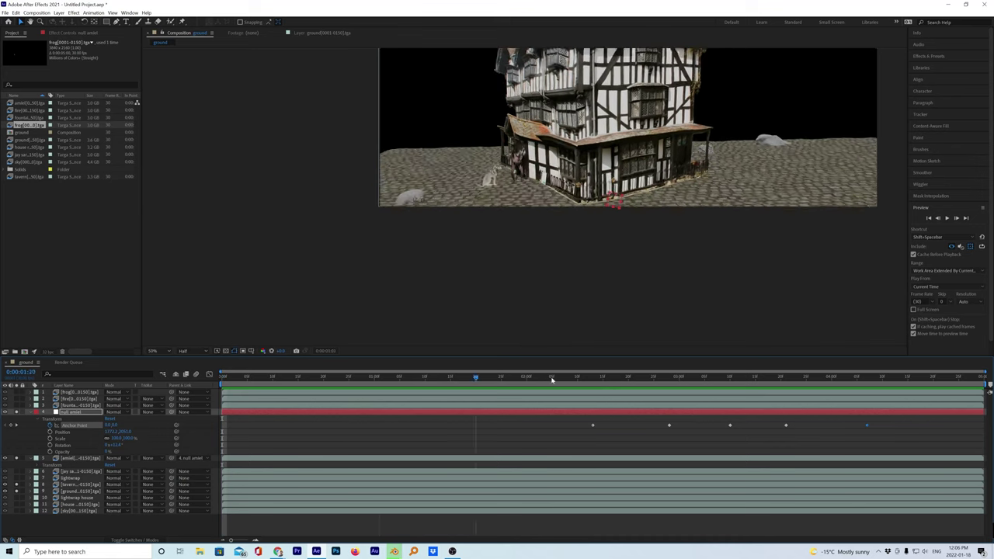
key(space)
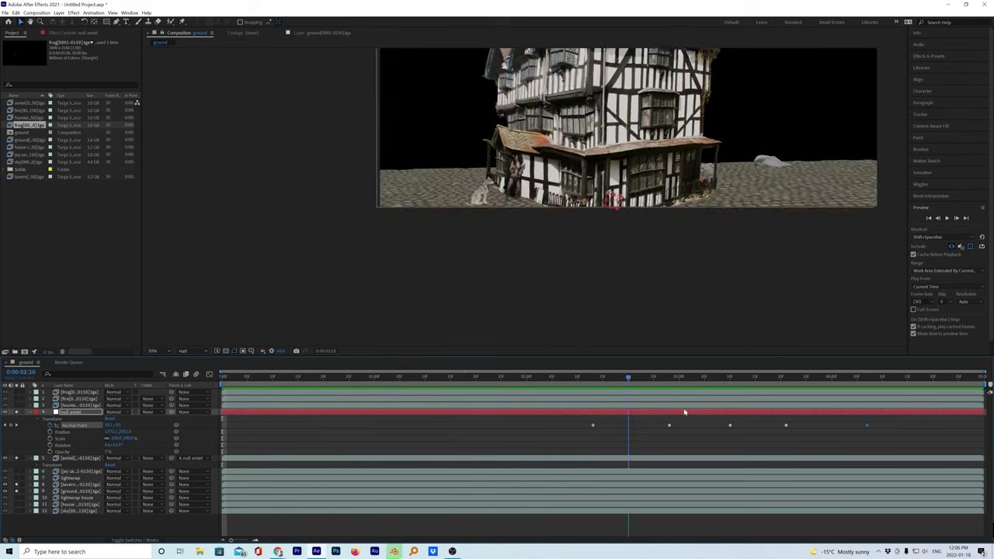
click(866, 425)
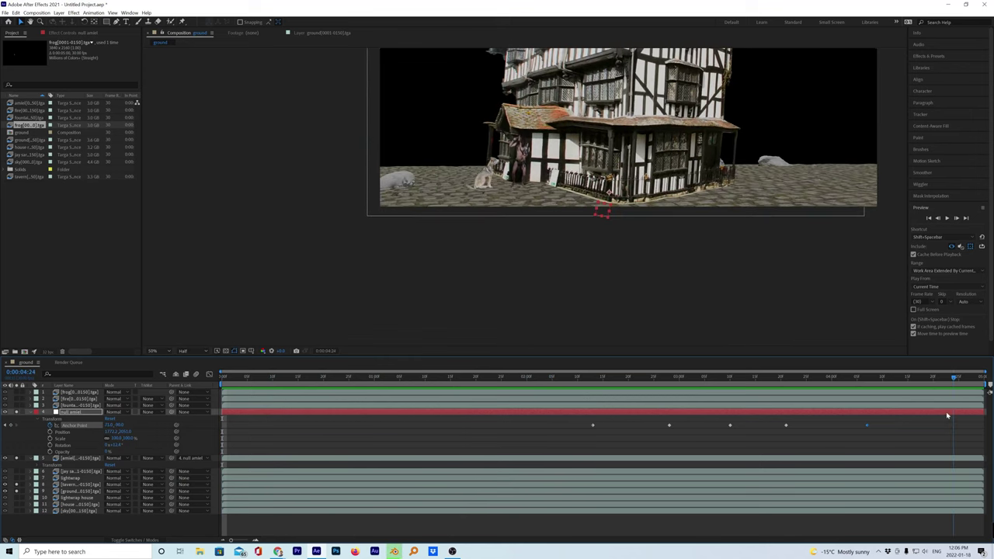
key(j)
key(Page_Up)
key(Page_Up)
key(Page_Up)
key(Page_Up)
key(Page_Up)
key(Page_Up)
key(Page_Up)
key(Page_Up)
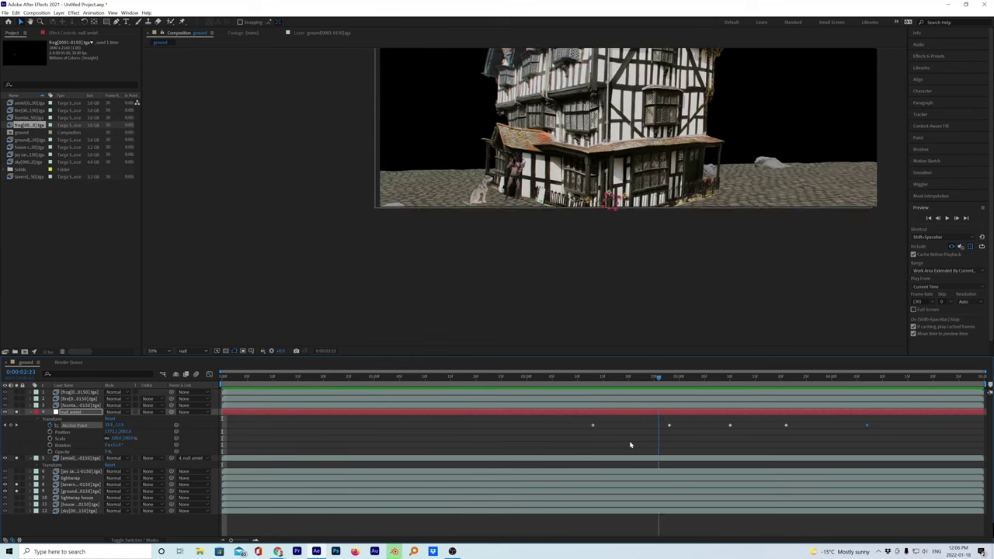
key(space)
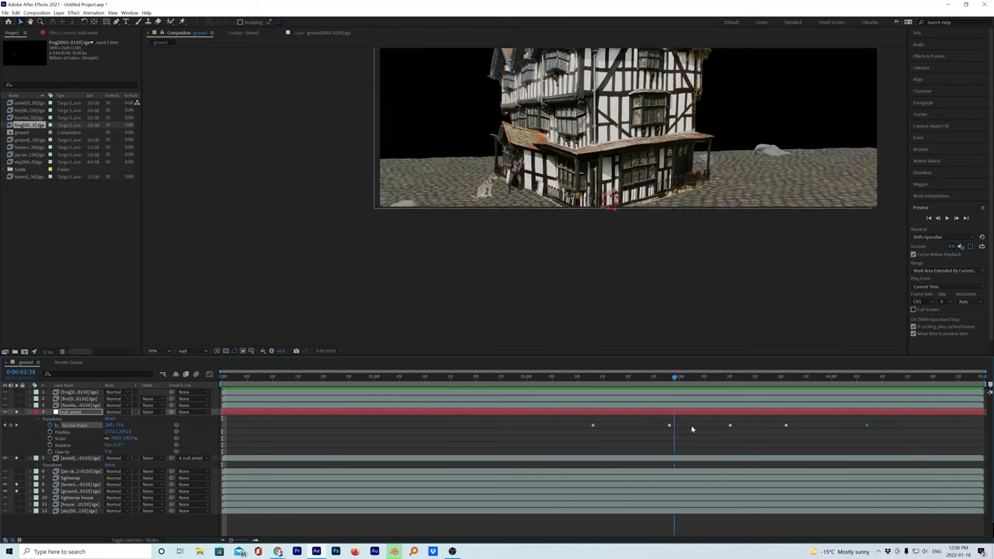
key(space)
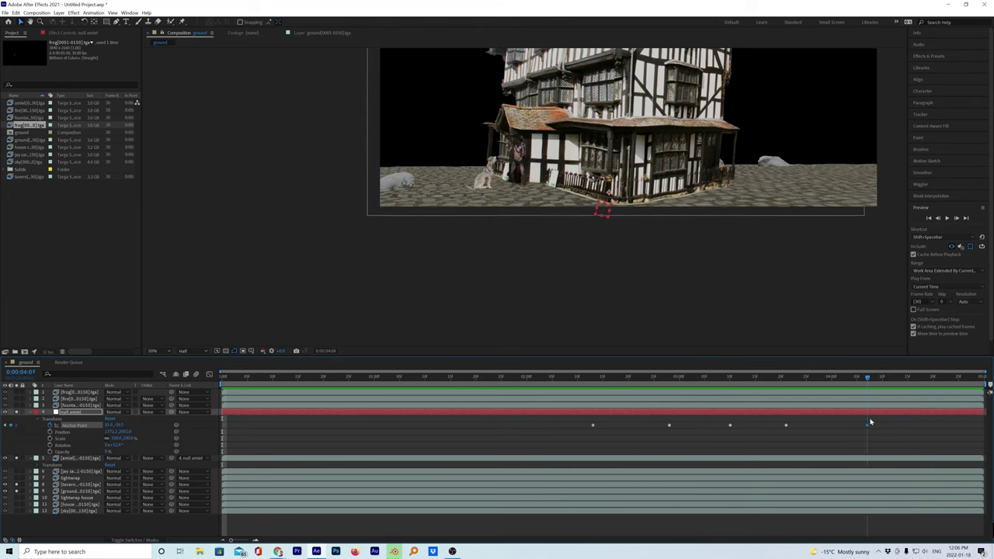
Step between keyframes and scrub around 0:00:02:18 to check the house turning
key(shift+Page_Up)
key(shift+Page_Up)
key(shift+Page_Up)
key(Page_Up)
key(Page_Up)
key(Page_Up)
key(Page_Up)
key(Page_Up)
key(Page_Up)
key(Page_Up)
key(Page_Up)
key(Page_Up)
key(Page_Up)
key(Page_Up)
key(Page_Up)
key(Page_Up)
key(Page_Up)
key(Page_Up)
key(Page_Up)
key(Page_Up)
key(Page_Up)
key(Page_Up)
key(Page_Up)
key(Page_Down)
key(Page_Down)
key(Page_Down)
key(Page_Down)
key(Page_Down)
key(Page_Down)
key(Page_Down)
key(Page_Down)
key(Page_Down)
key(Page_Down)
key(Page_Down)
key(Page_Down)
key(Page_Down)
key(Page_Down)
key(Page_Down)
key(Page_Down)
key(Page_Down)
key(Page_Down)
key(Page_Down)
key(Page_Down)
key(space)
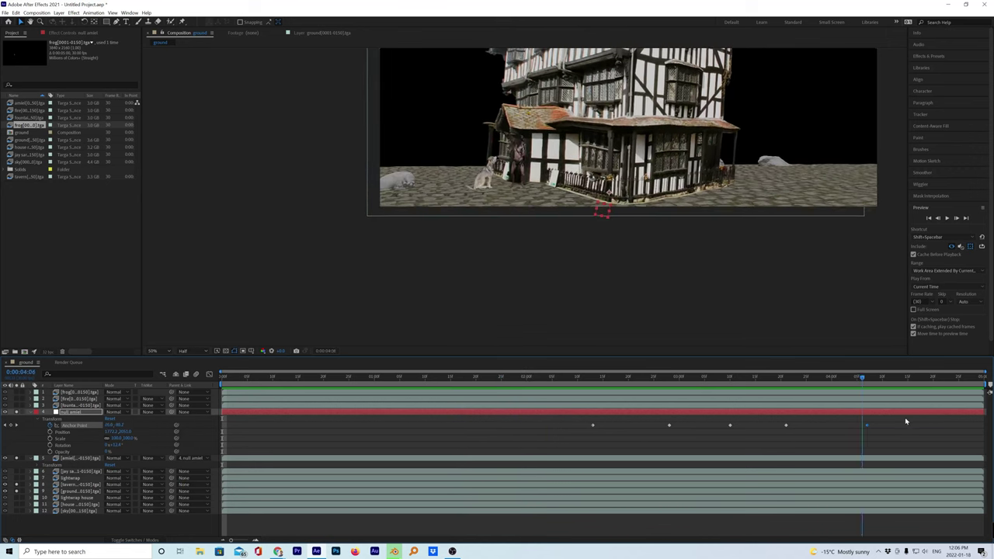
key(space)
key(Page_Up)
key(Page_Up)
key(Page_Up)
key(Page_Up)
key(Page_Up)
key(Page_Up)
key(Page_Up)
key(Page_Up)
key(Page_Up)
key(Page_Up)
key(Page_Up)
key(Page_Up)
key(Page_Up)
key(Page_Up)
key(Page_Up)
key(Page_Up)
key(Page_Up)
key(Page_Up)
key(Page_Up)
key(Page_Up)
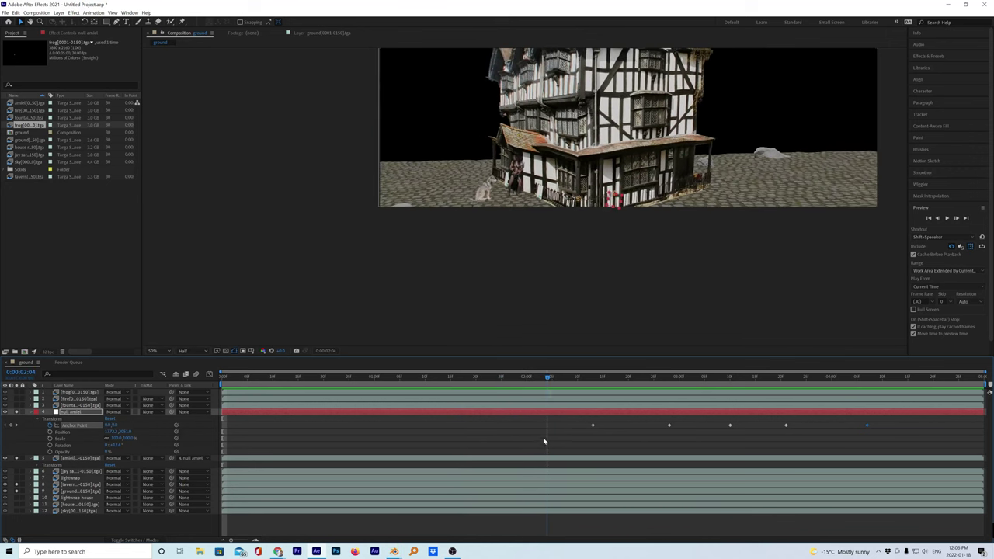
drag(546, 380, 618, 381)
key(space)
drag(907, 379, 413, 398)
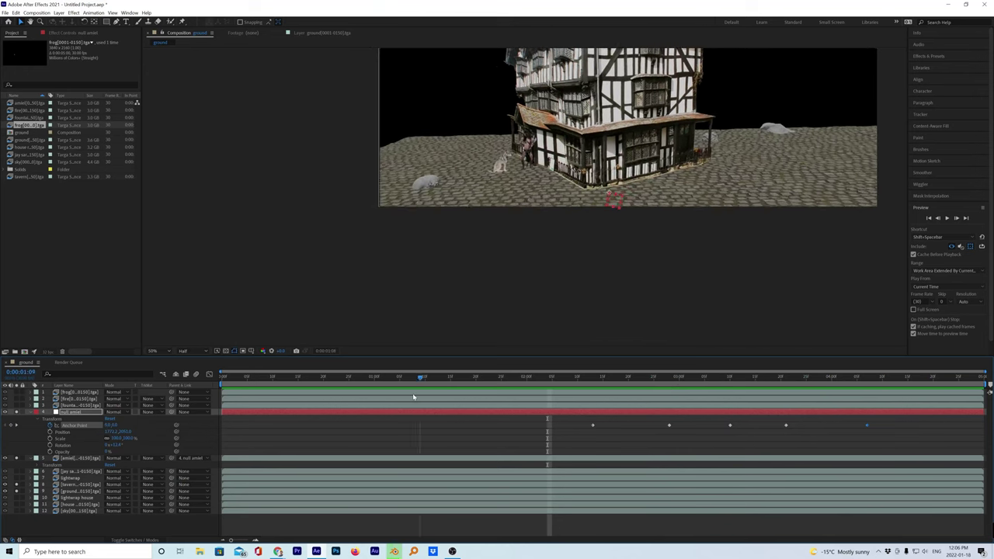
click(947, 219)
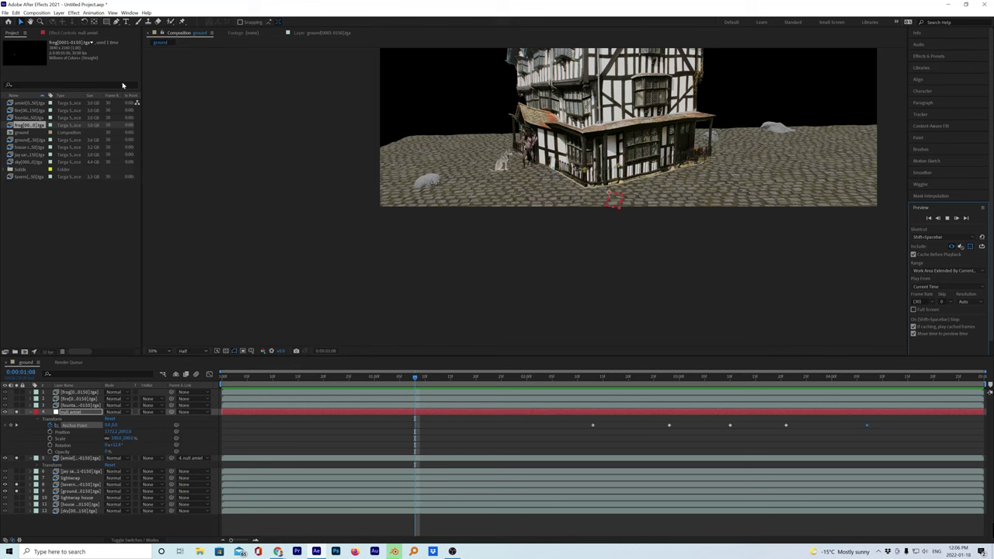
click(15, 13)
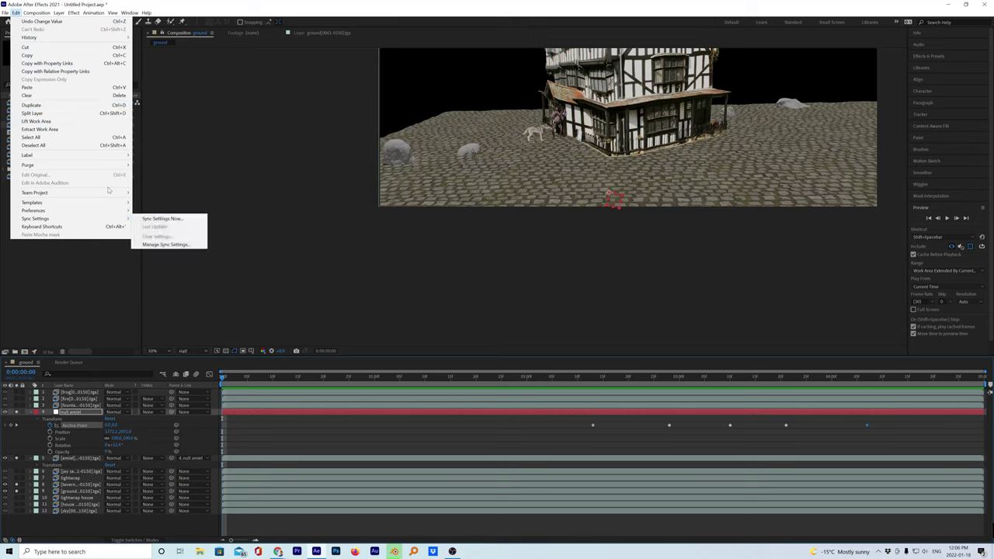
Browse the Project Settings time display, colour, audio and expressions tabs, then close it
click(15, 12)
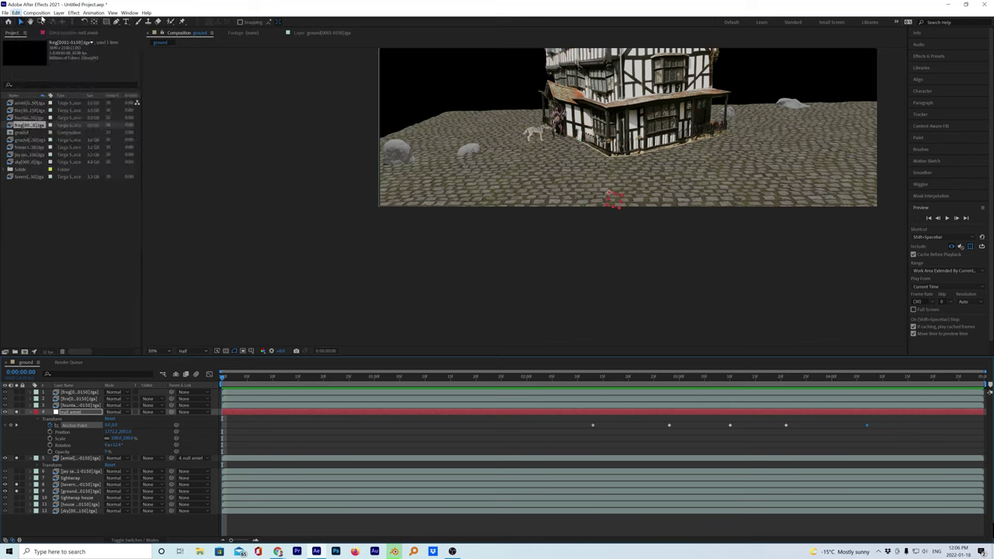
click(37, 13)
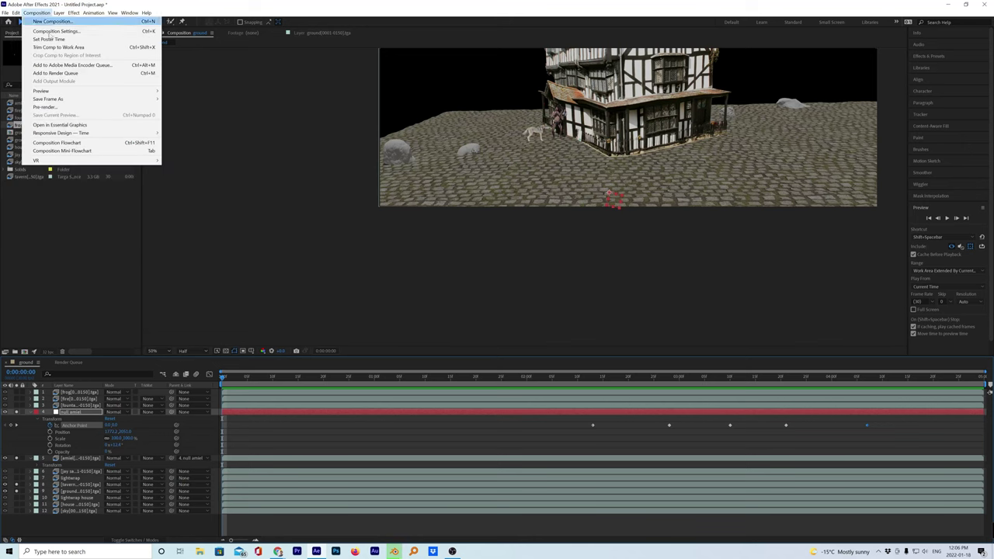
click(5, 13)
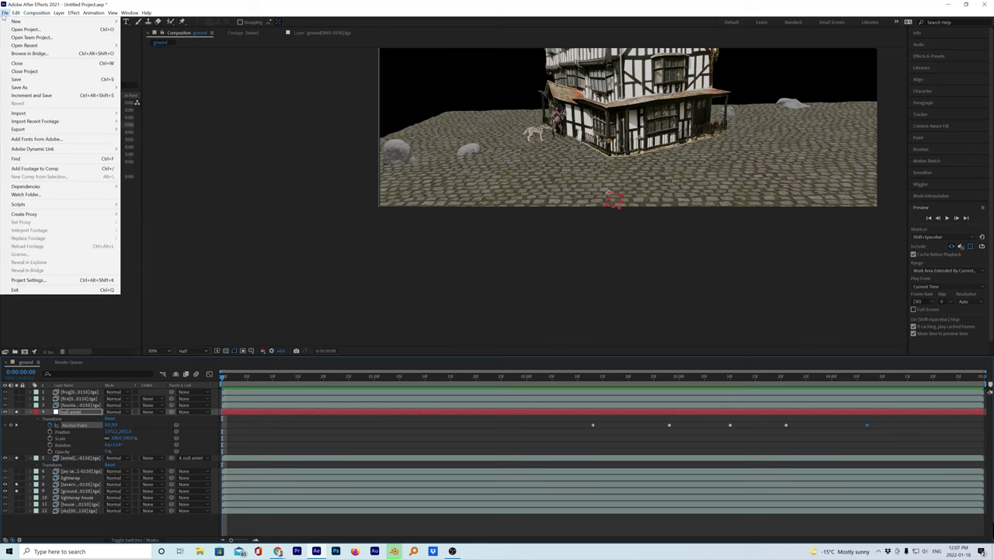
click(54, 279)
click(467, 197)
click(496, 196)
click(518, 196)
click(548, 196)
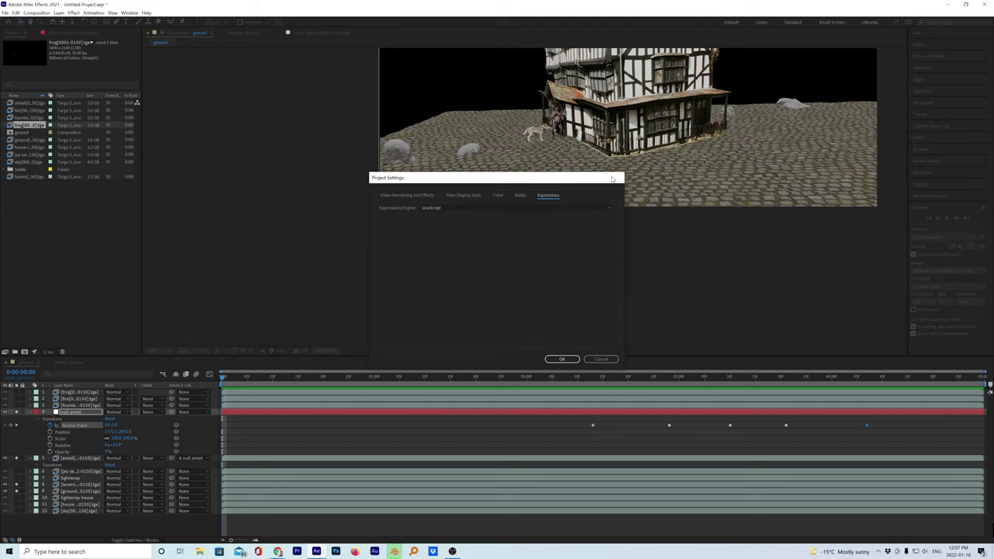
click(618, 178)
Empty the disk cache from the Media & Disk Cache preferences
click(15, 14)
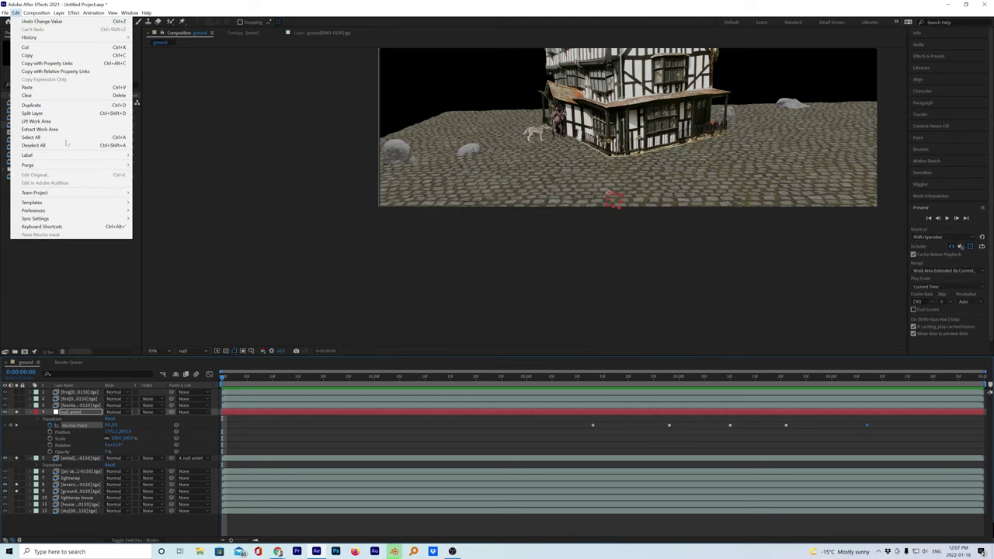
mouse_move(108, 213)
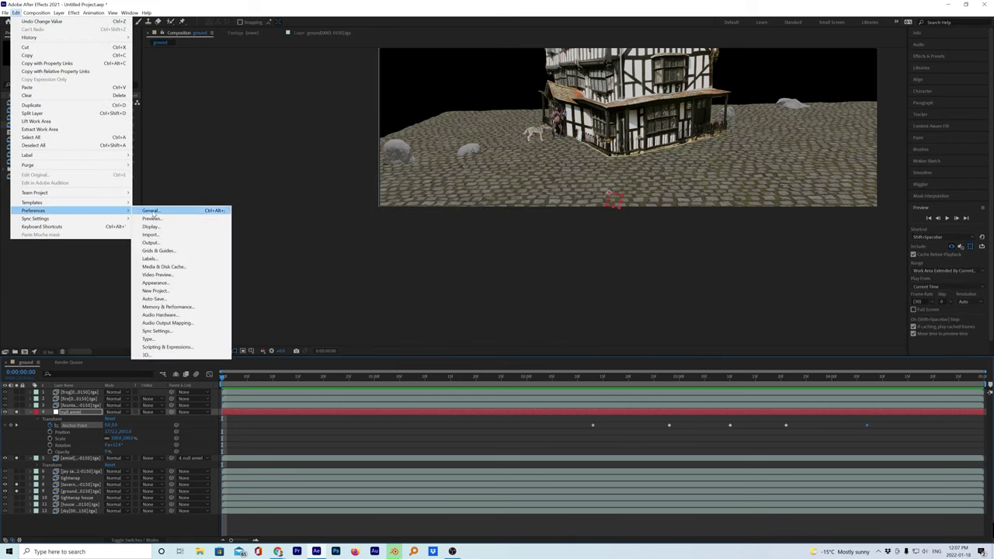
click(178, 267)
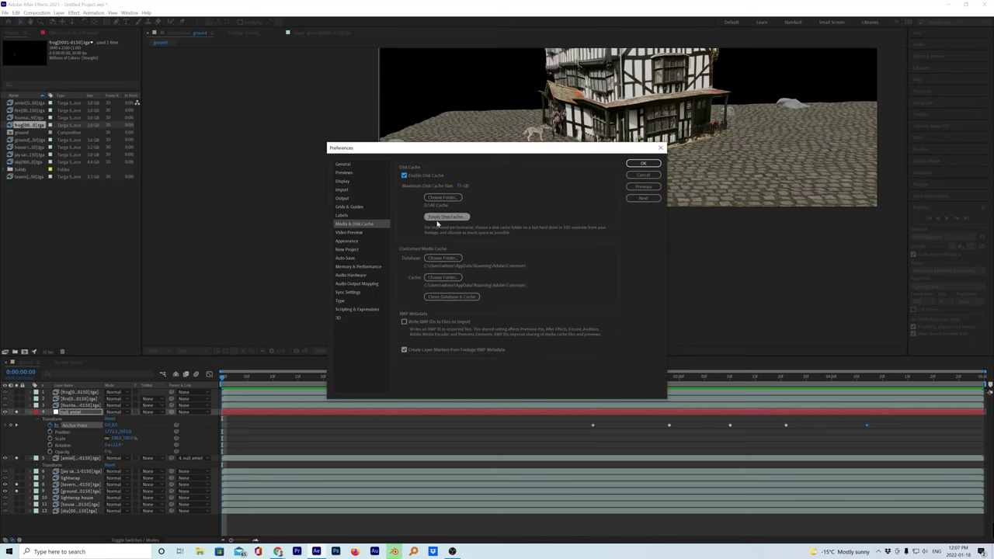
click(441, 219)
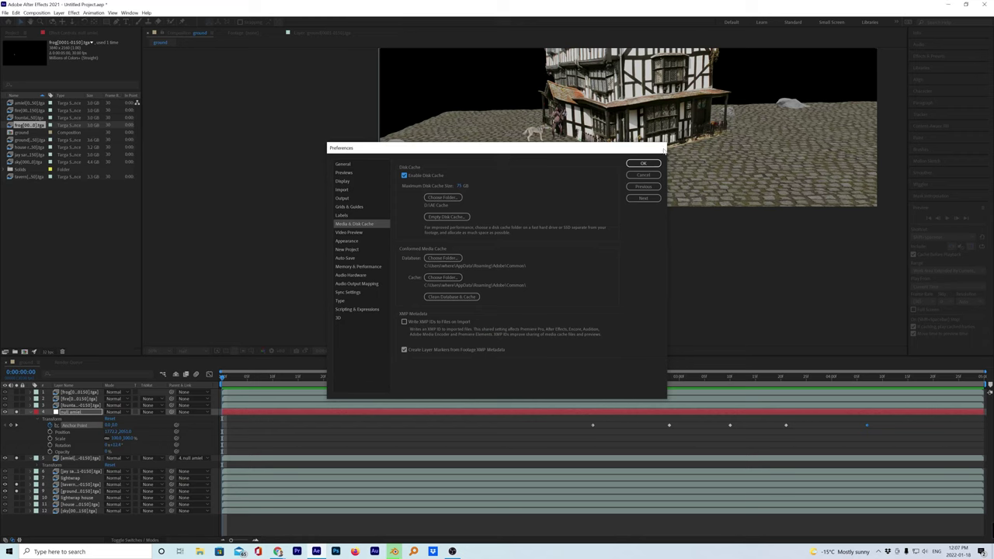
click(663, 150)
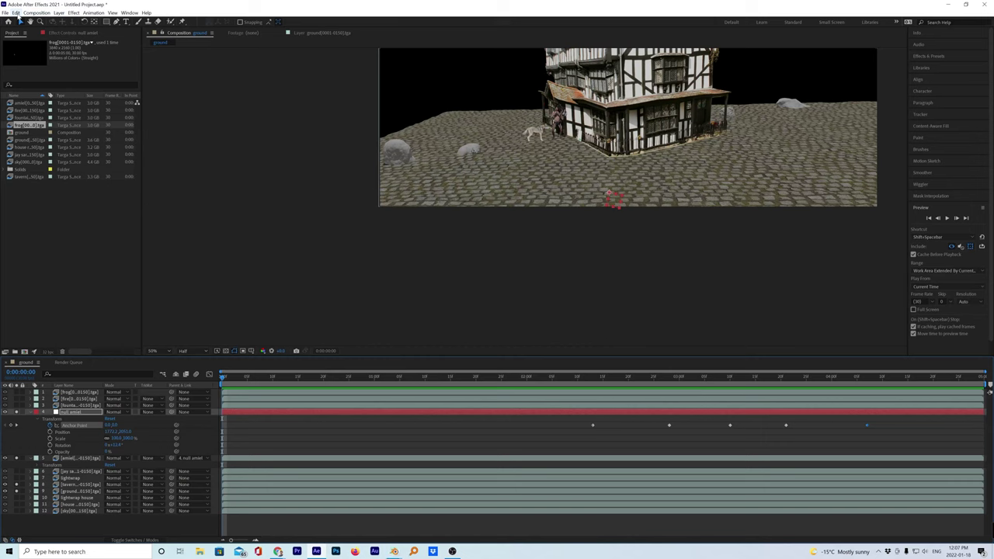
Purge All Memory & Disk Cache and confirm with OK
click(16, 13)
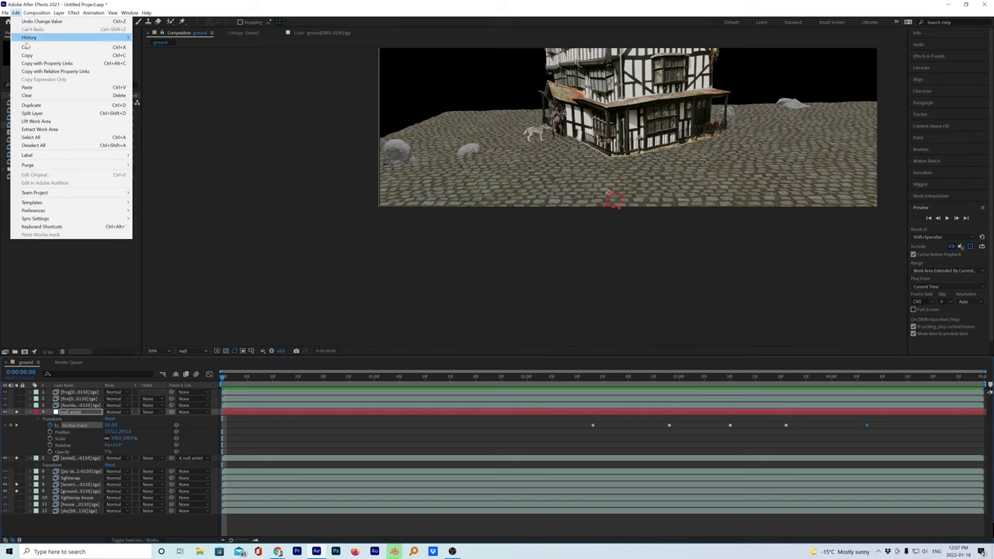
mouse_move(68, 165)
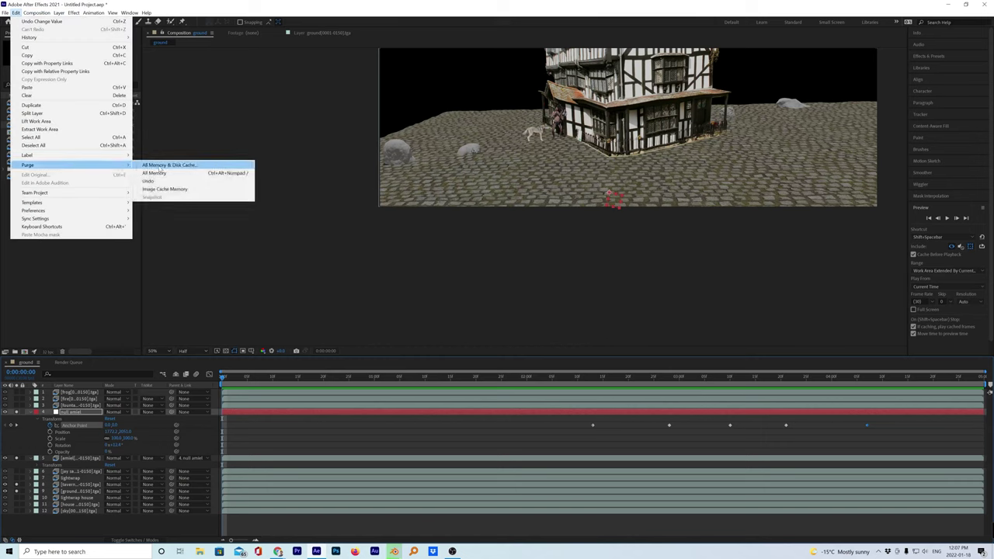
click(184, 164)
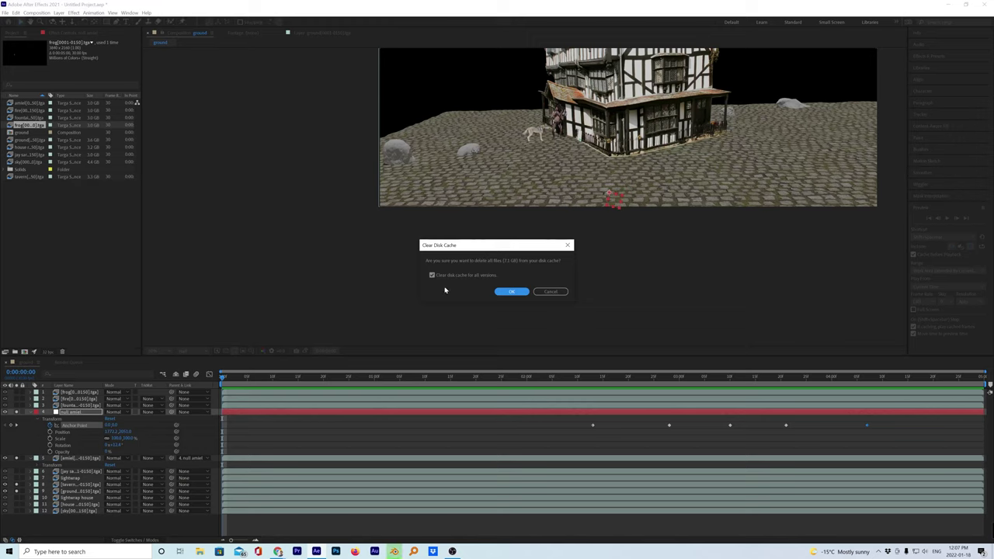
click(510, 292)
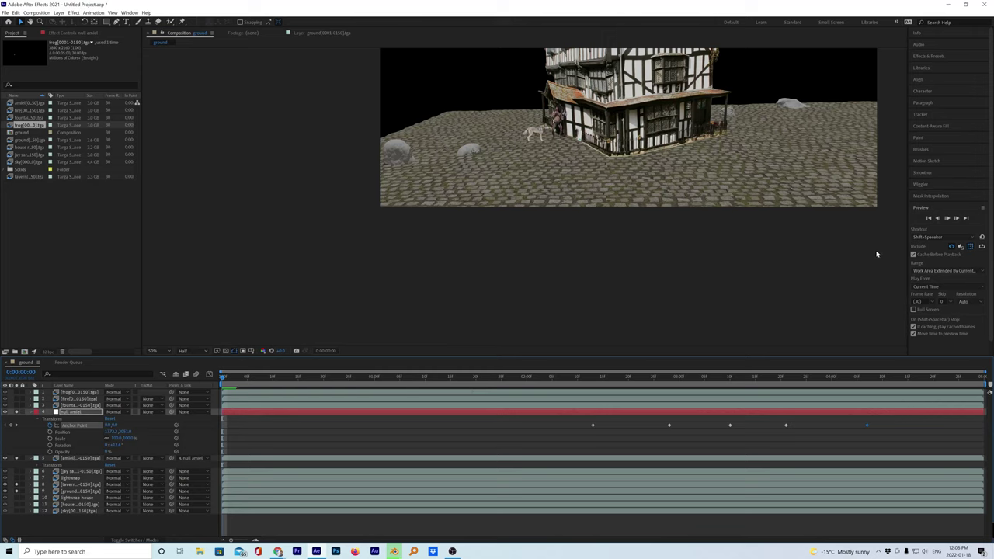
Turn off Cache Before Playback, preview the ground composition, then switch to Blender's render window
click(913, 254)
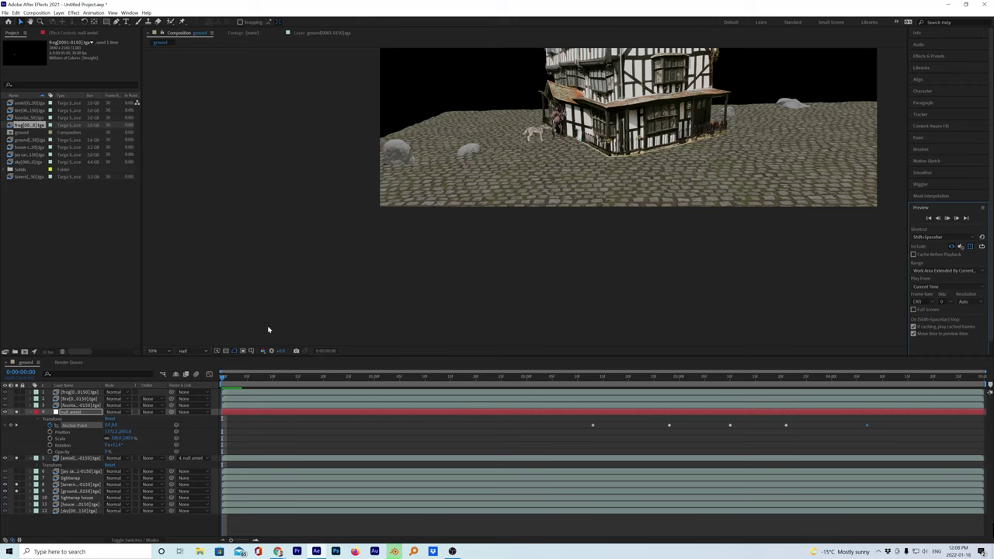
drag(244, 377, 221, 379)
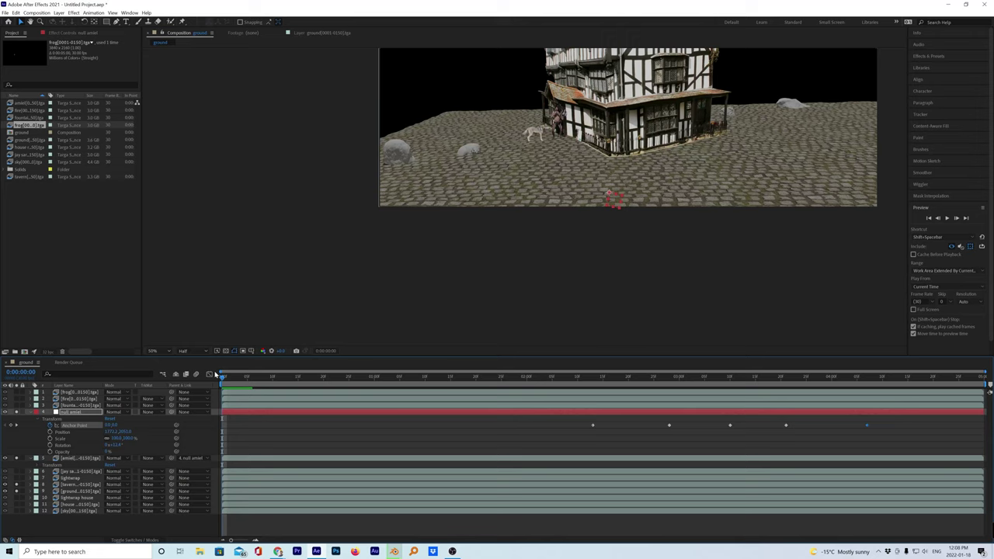
click(947, 219)
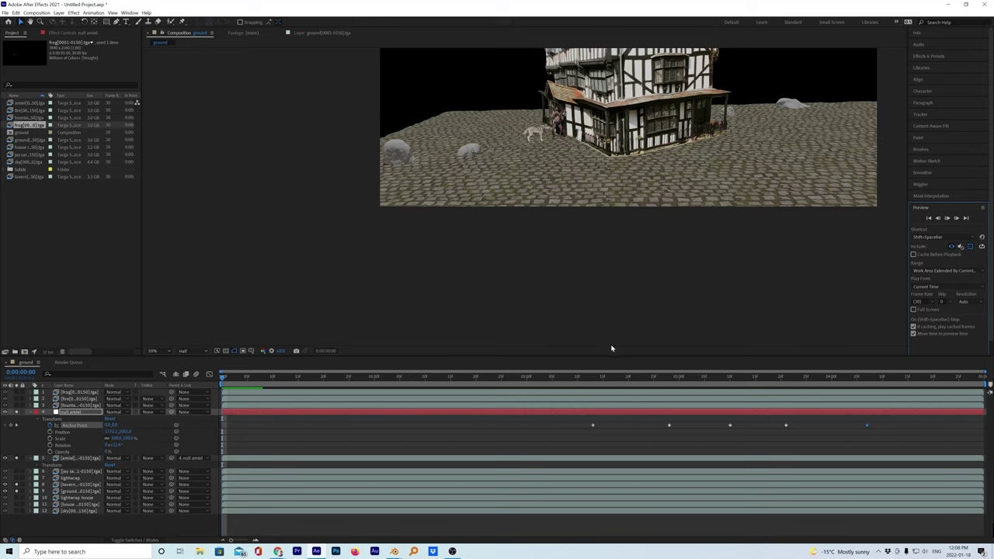
mouse_move(395, 552)
click(438, 519)
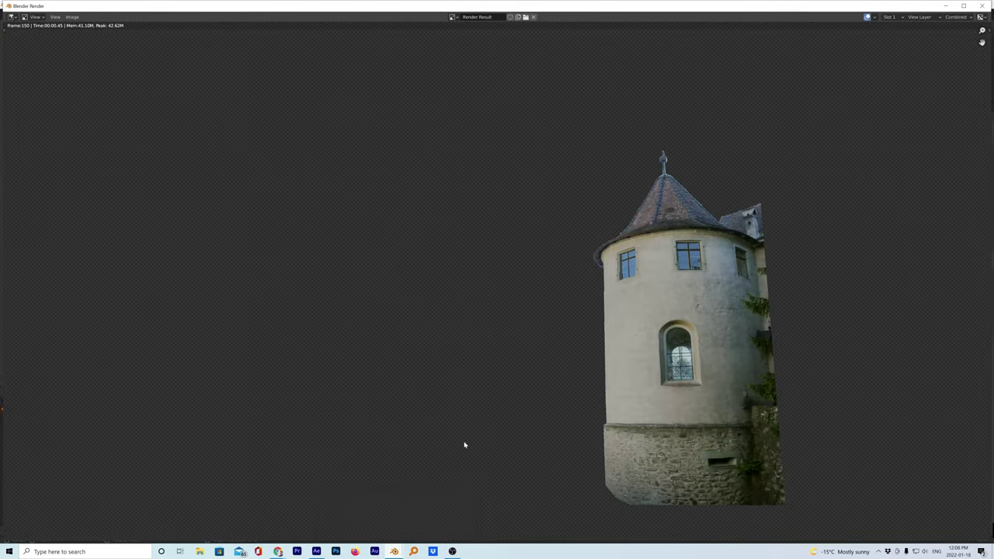
Close the render window, hide the tower right plane and make the two characters visible
click(982, 6)
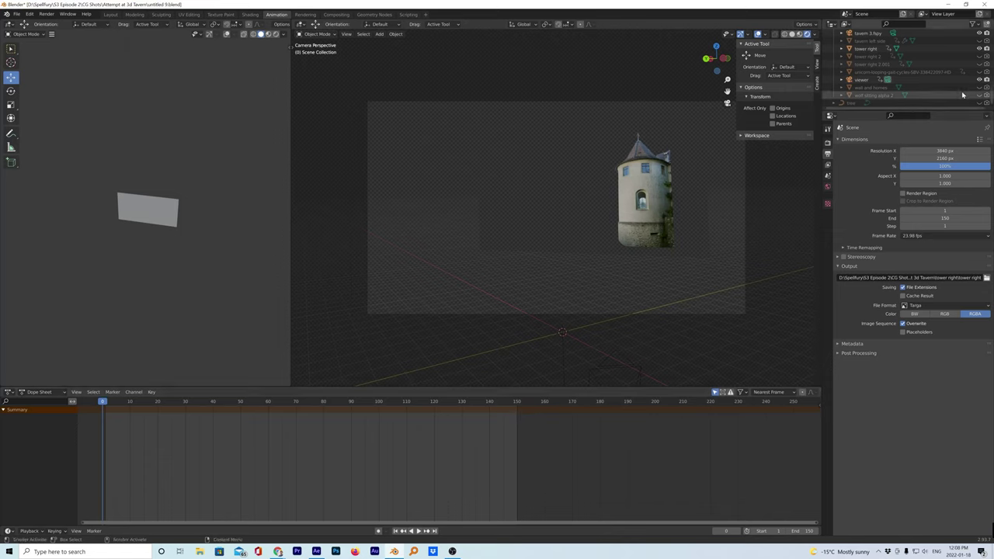
click(985, 48)
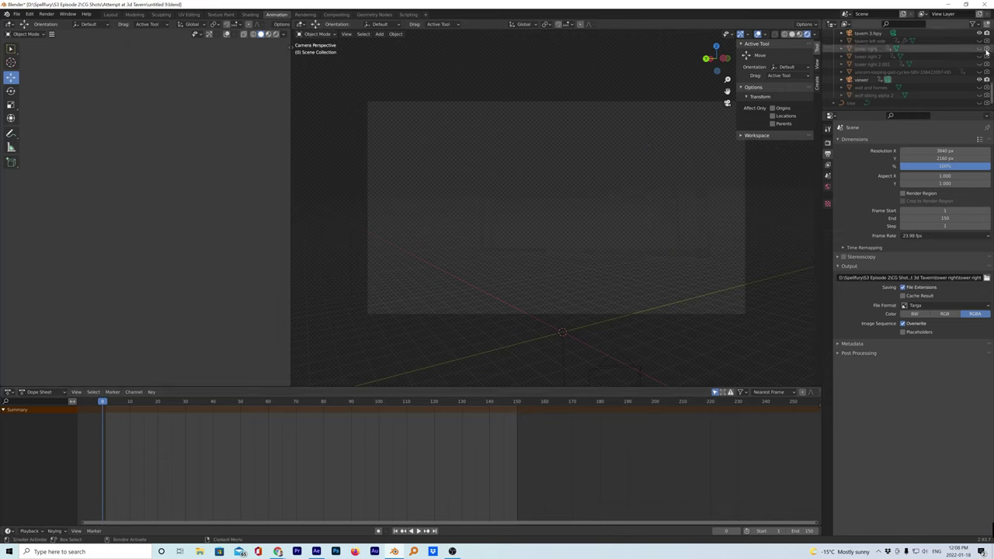
scroll(940, 78, up, 4)
scroll(939, 79, up, 2)
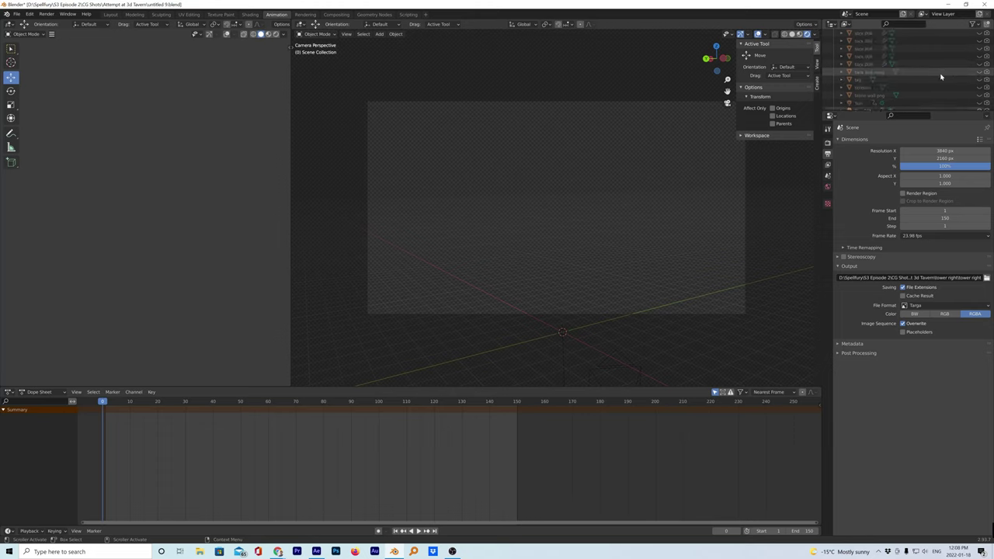
click(980, 72)
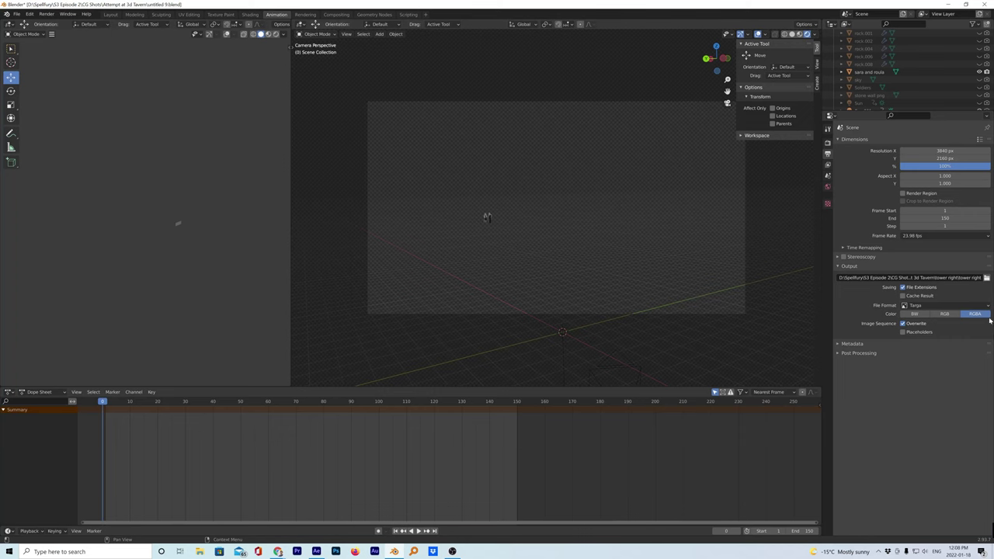
Point the render output to a new characters folder in Attempt at 3d Tavern, file name 'roula'
click(987, 278)
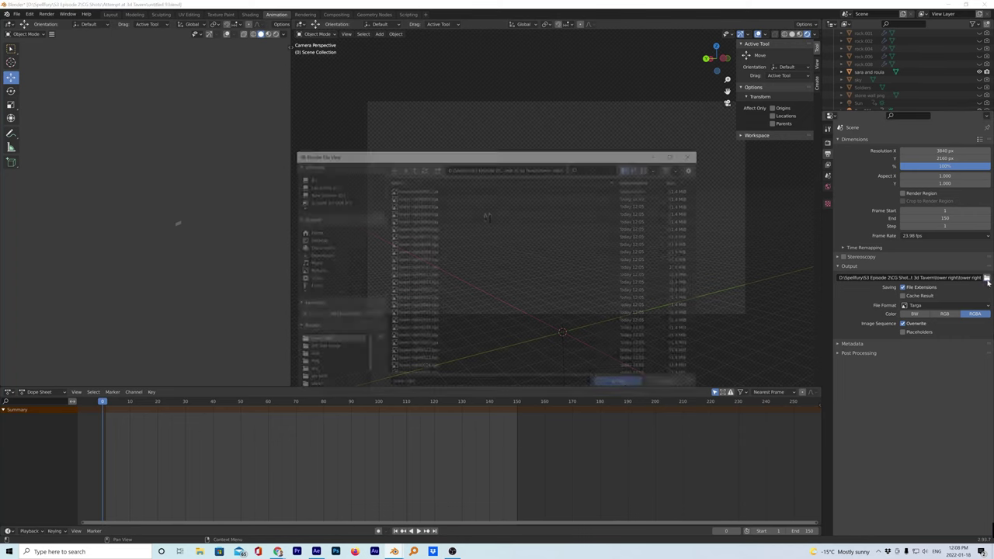
click(414, 169)
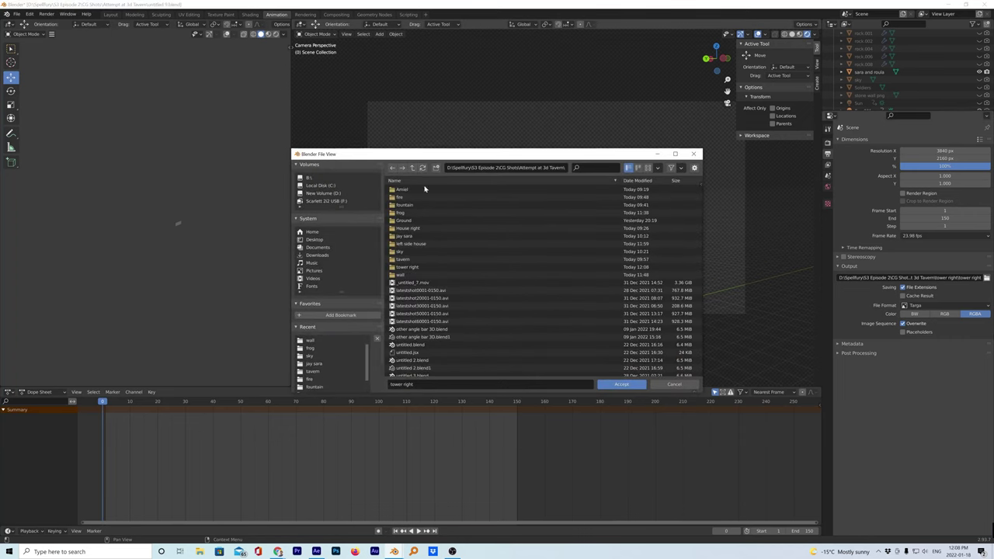
click(436, 168)
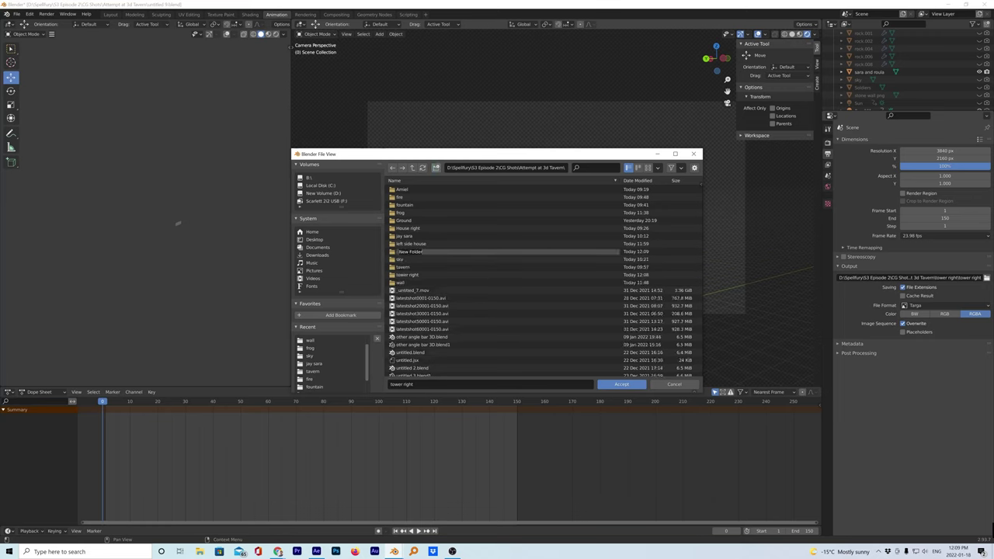
text(roule and sara)
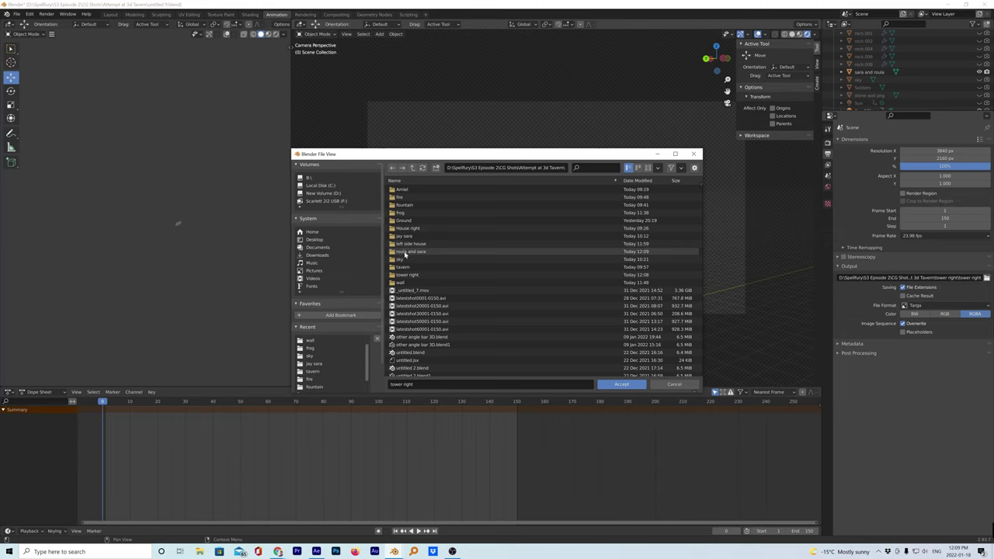
double_click(412, 252)
click(435, 384)
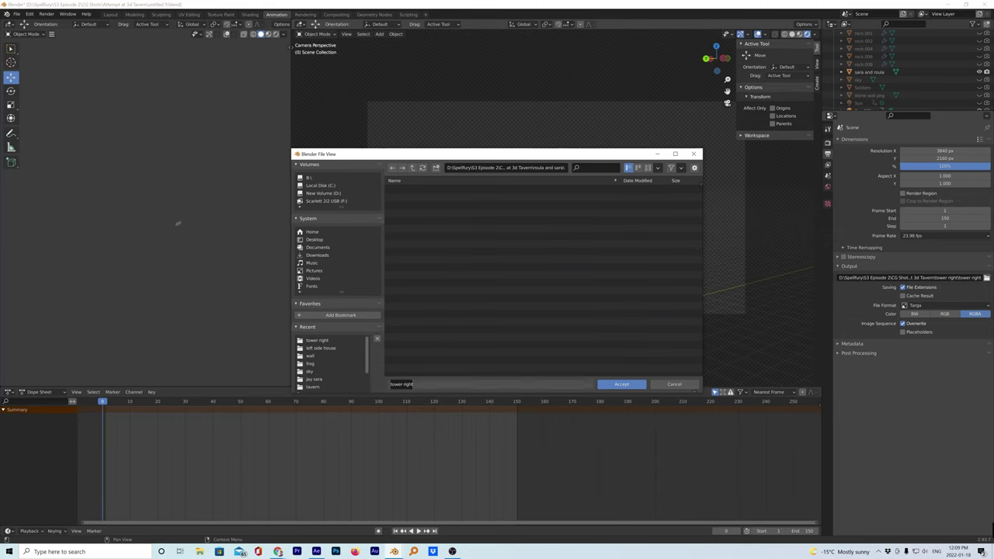
text(roula)
click(632, 385)
click(633, 385)
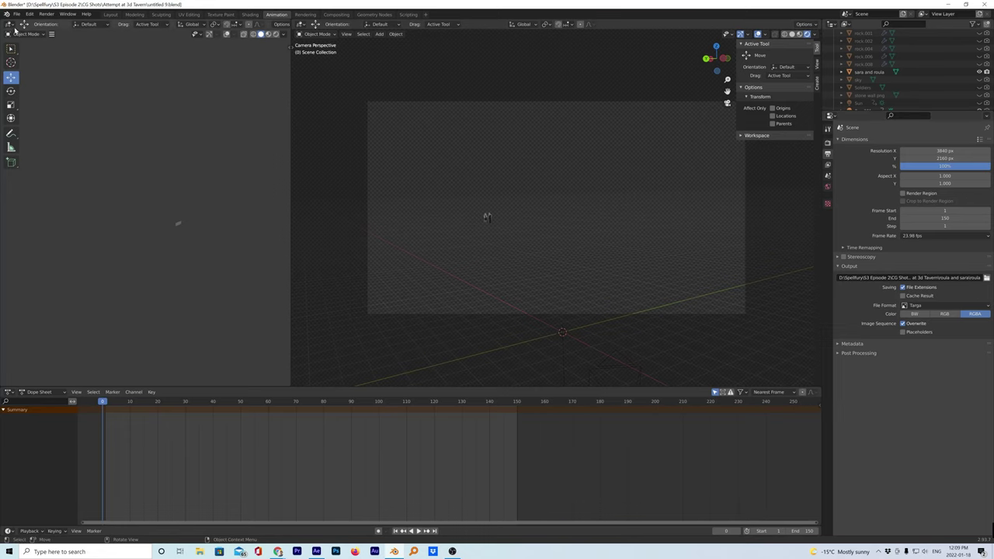
Render the animation, then return to After Effects
click(46, 14)
click(54, 30)
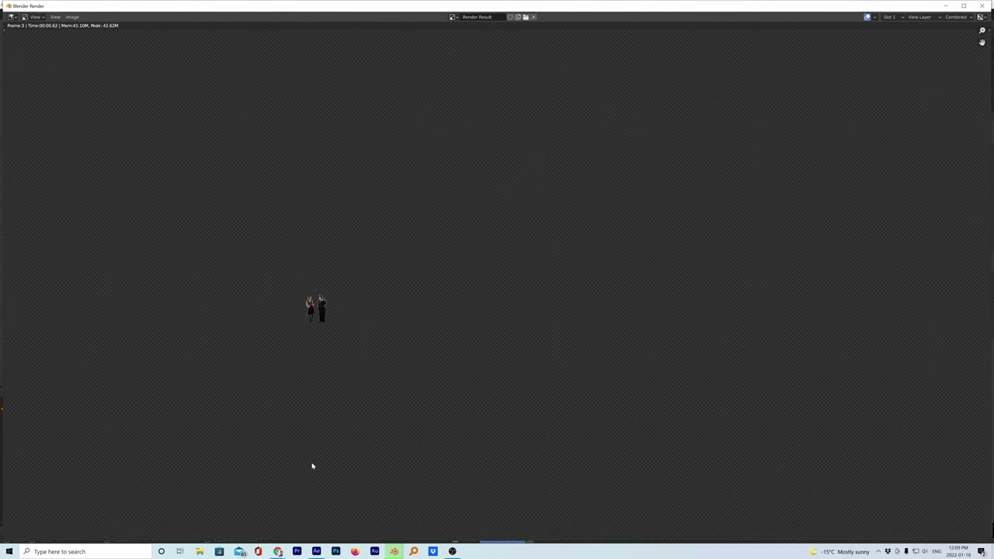
click(316, 552)
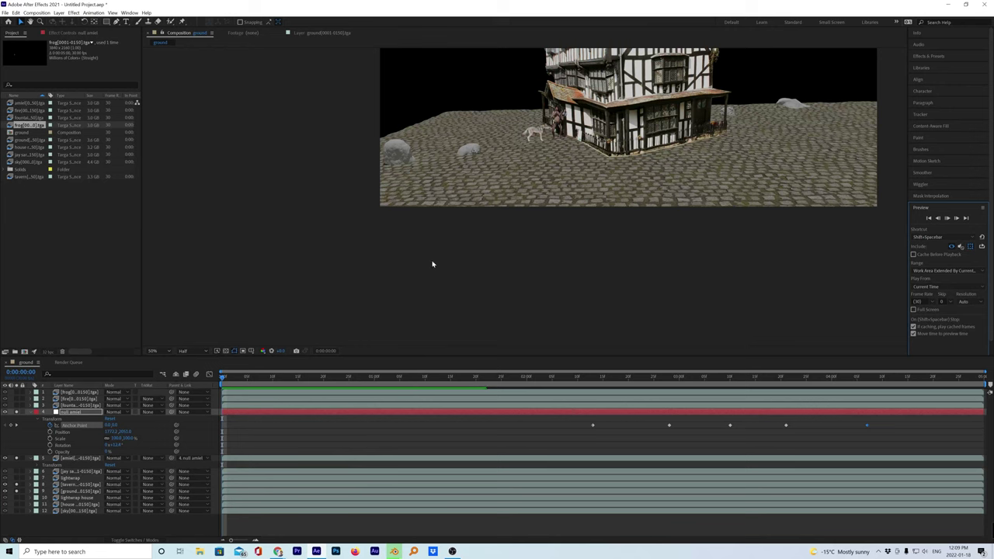
Scrub to the house, play a preview of the ground composition, then pan to frame the whole house
drag(419, 380, 853, 392)
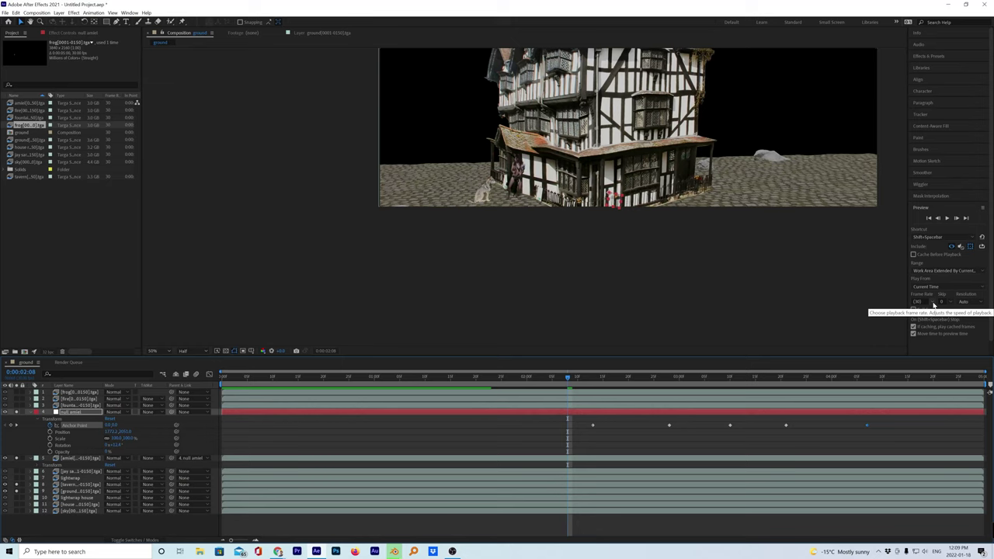
click(933, 303)
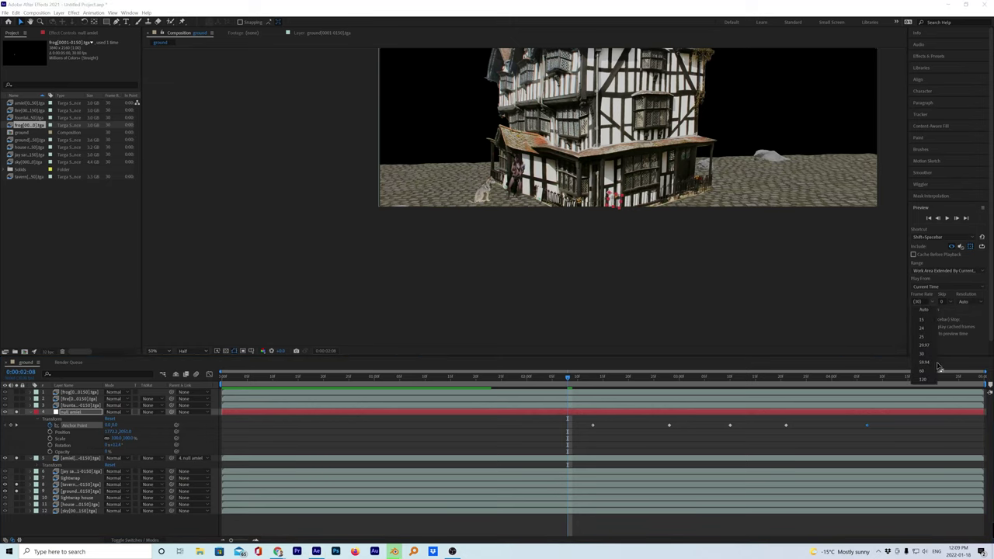
click(977, 329)
click(522, 378)
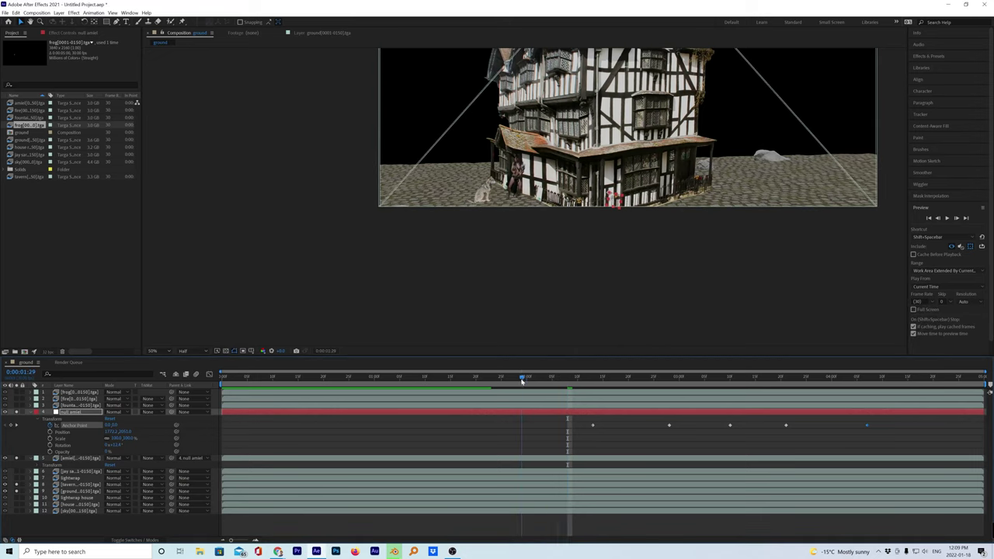
click(947, 221)
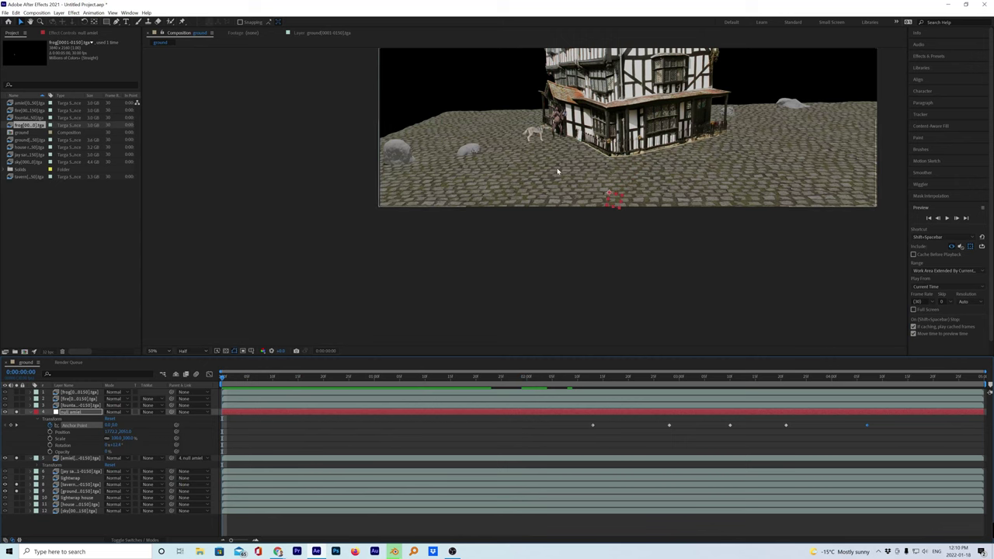
key(h)
drag(598, 116, 549, 241)
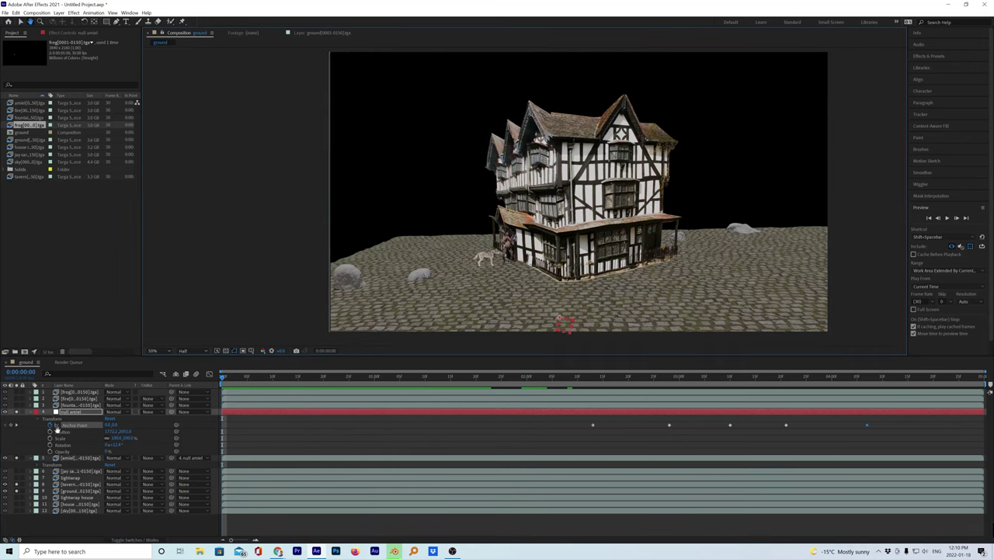
Toggle the ground, house and man-and-wolf layer visibility and collapse the null amiel and amiel Transform groups
click(21, 21)
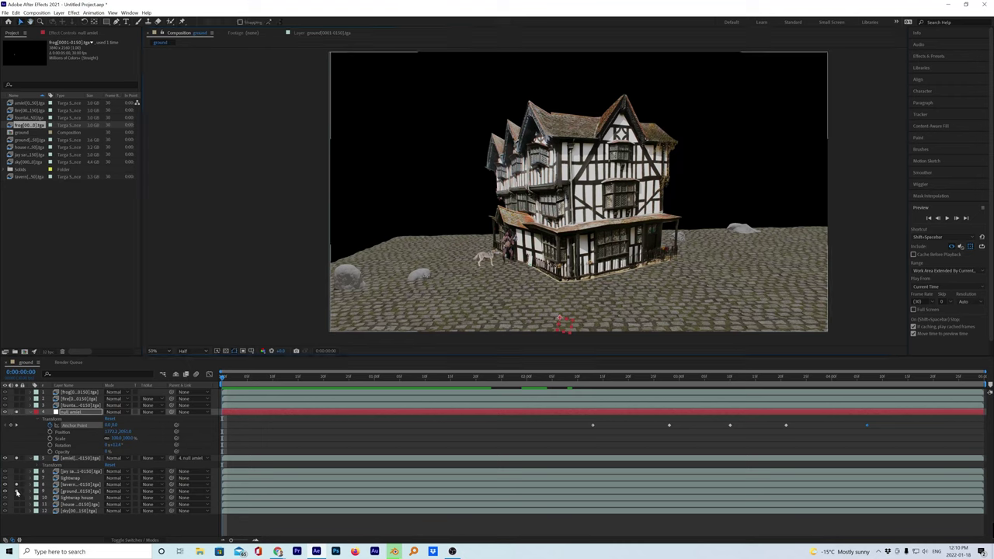
click(17, 492)
click(17, 458)
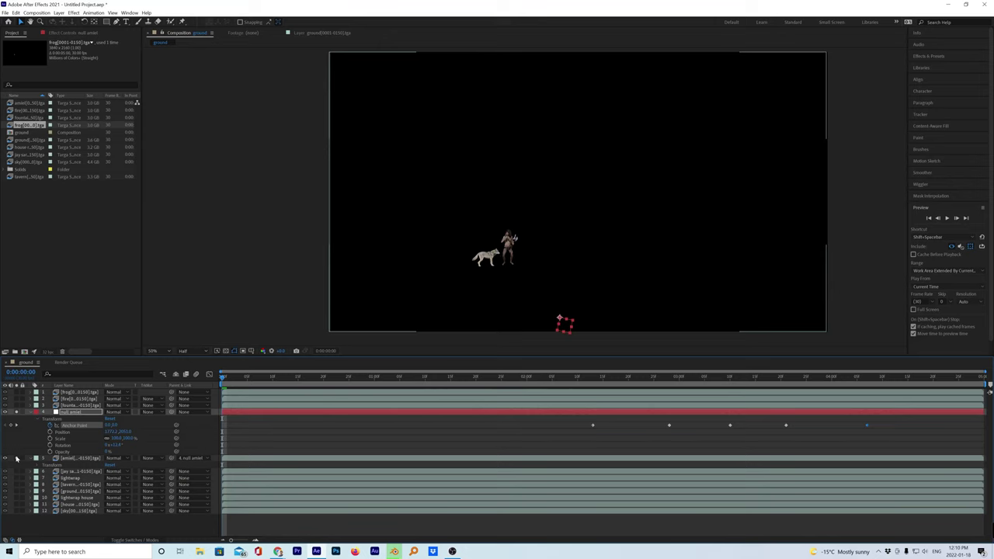
click(17, 404)
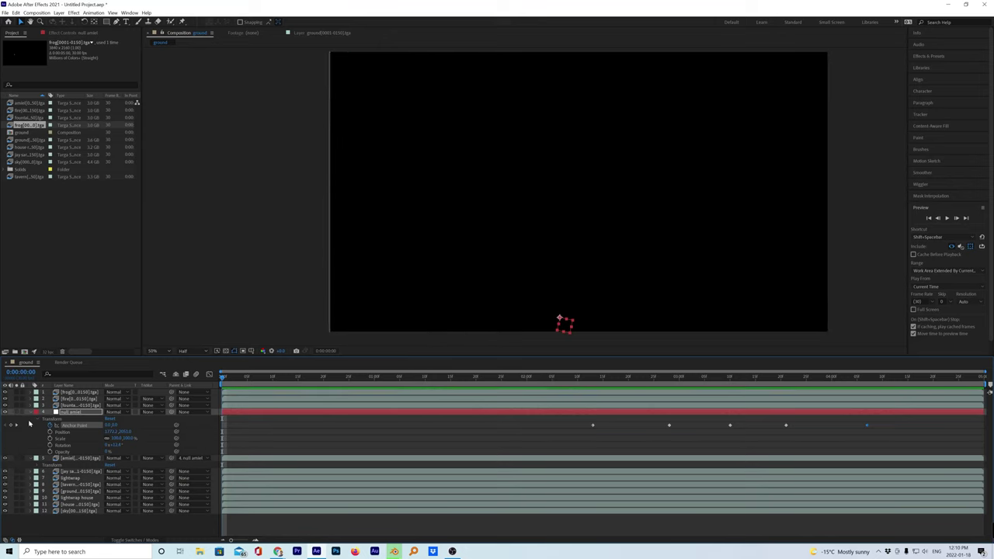
click(31, 412)
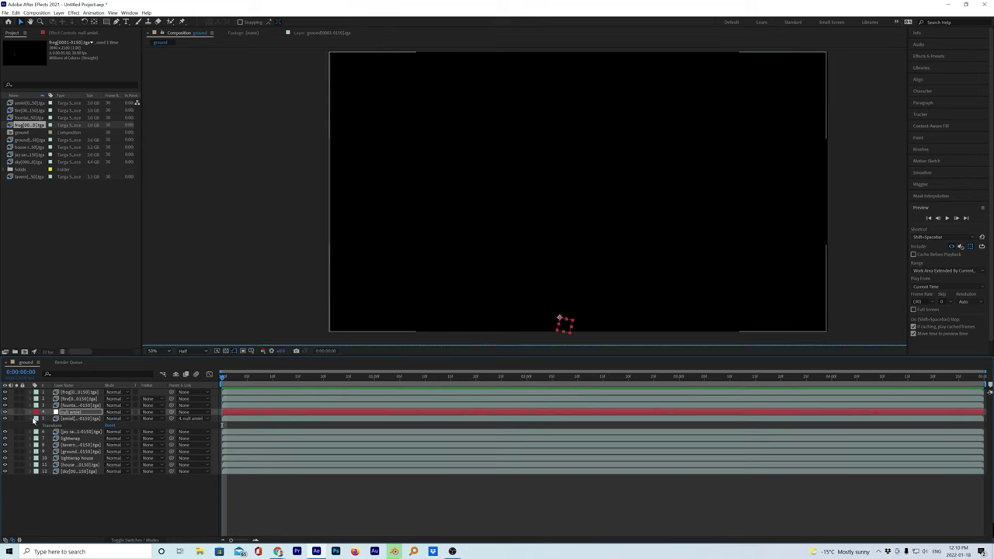
click(31, 421)
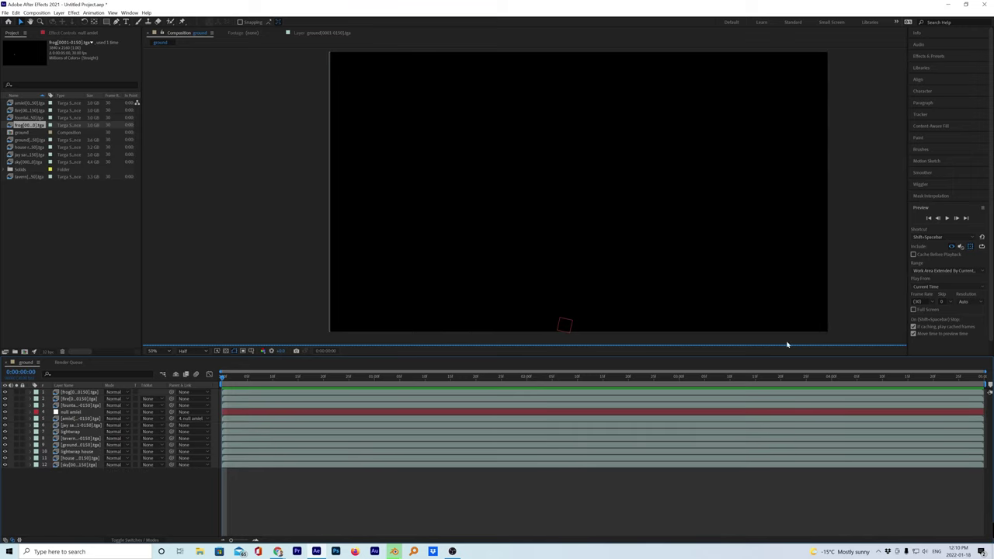
click(5, 14)
Import the tower right Targa sequence and place it in the ground stack above house
mouse_move(105, 114)
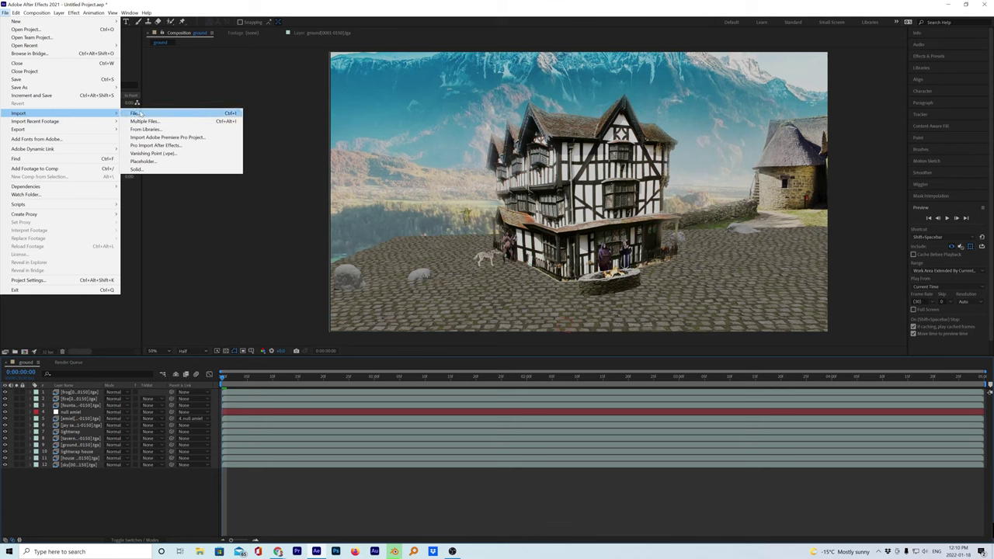
click(143, 114)
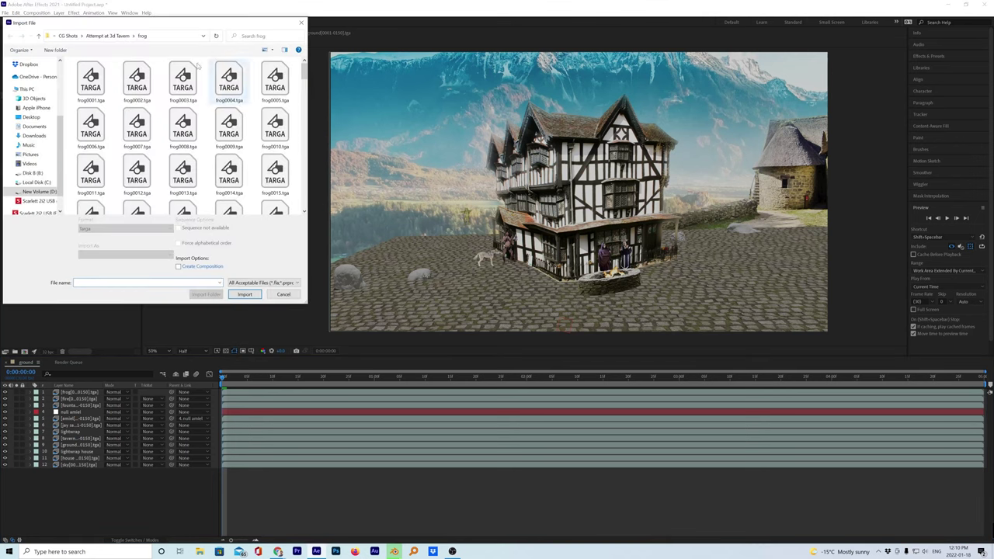
click(107, 37)
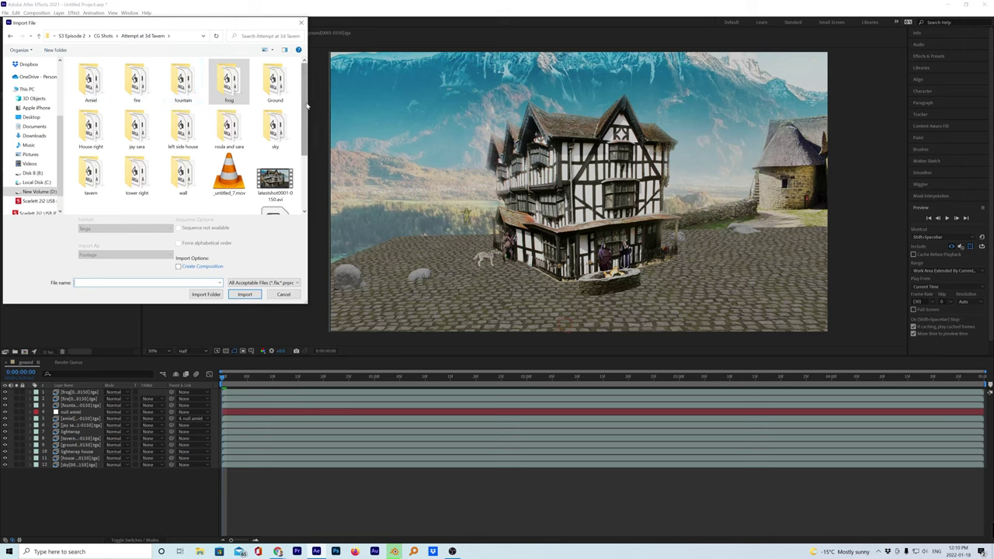
drag(308, 106, 308, 116)
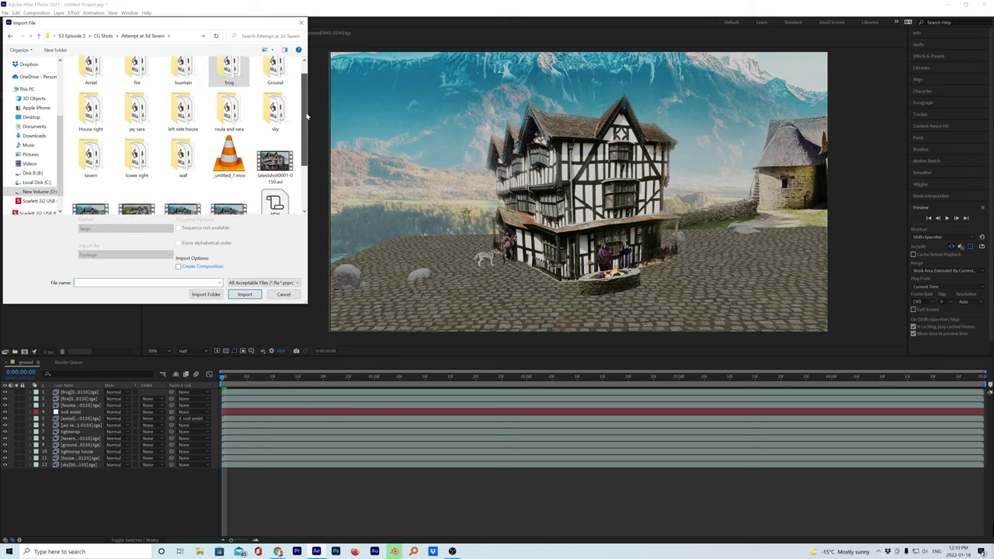
click(136, 159)
double_click(137, 159)
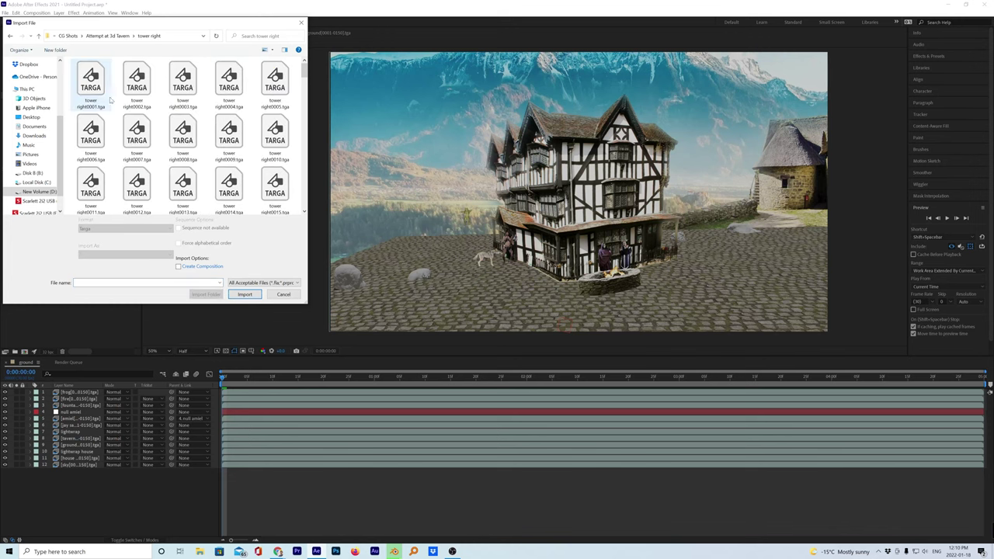
click(91, 81)
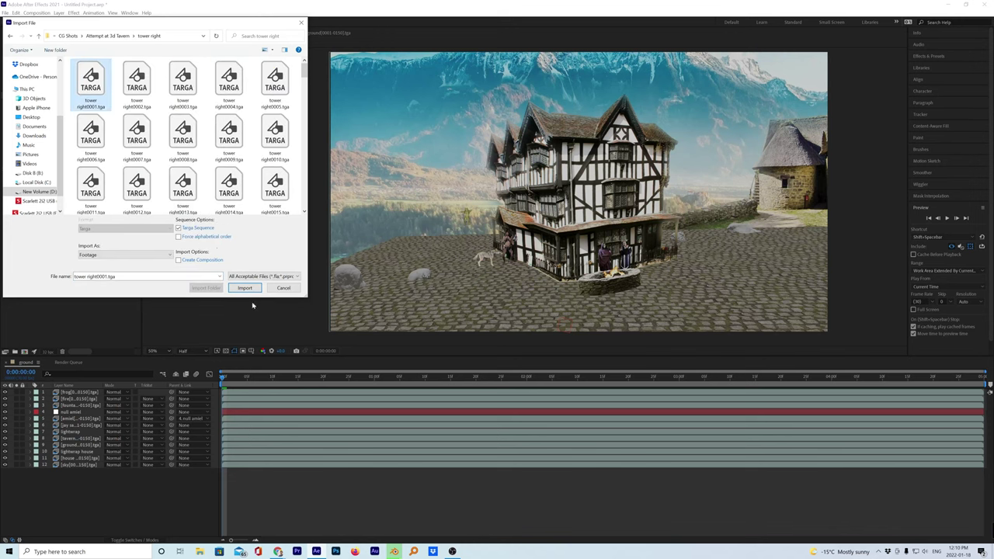
click(244, 288)
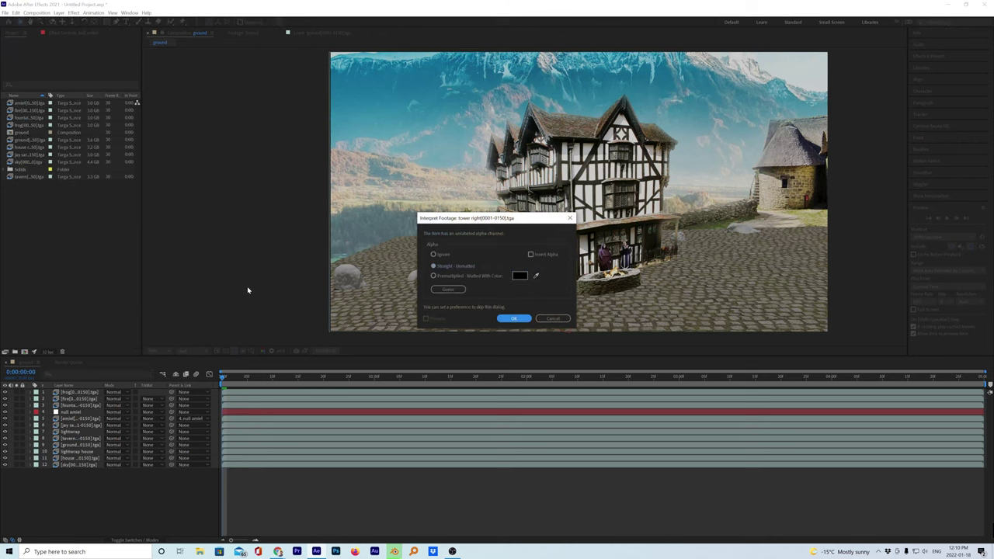
click(506, 318)
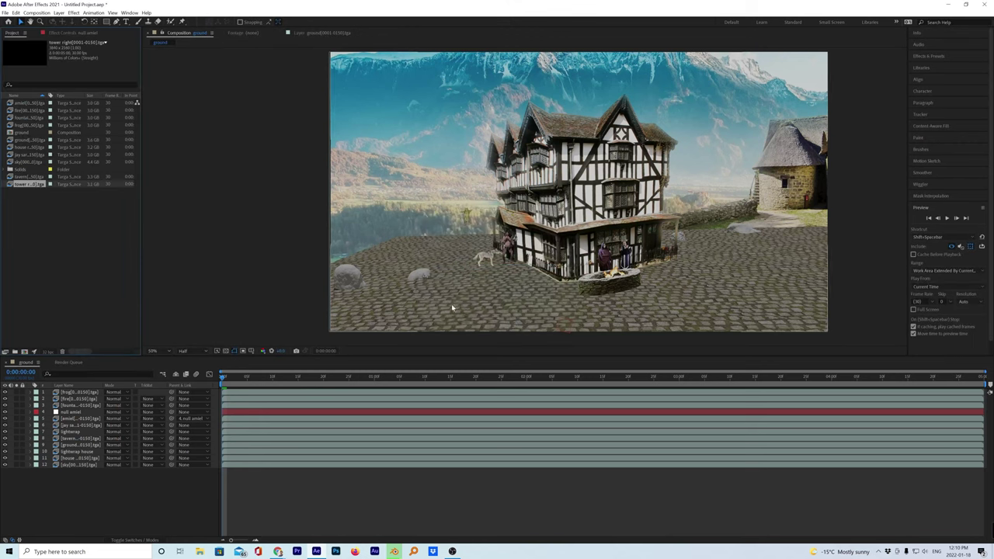
drag(11, 187, 55, 459)
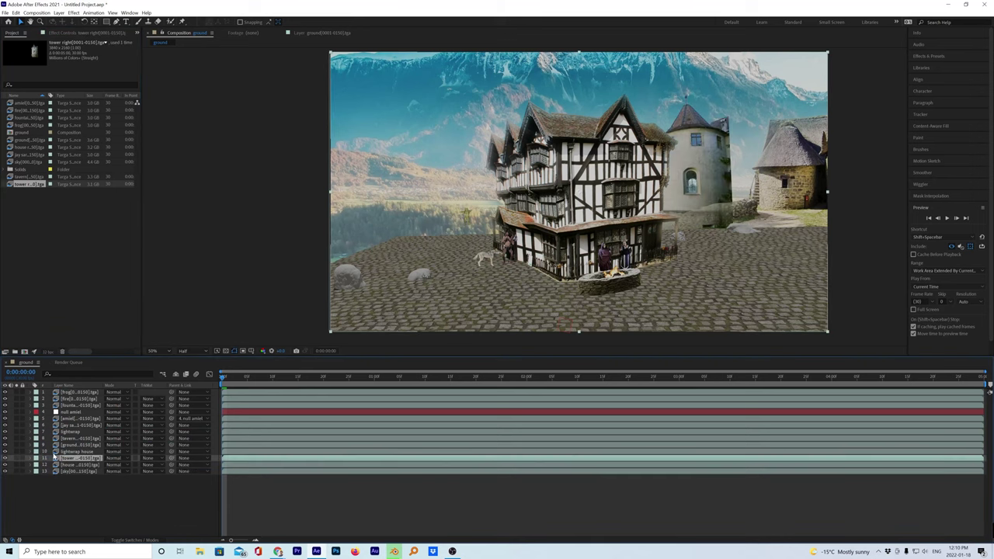
Import the wall Targa sequence from wall0001.tga and add it to the ground composition's layers
click(6, 13)
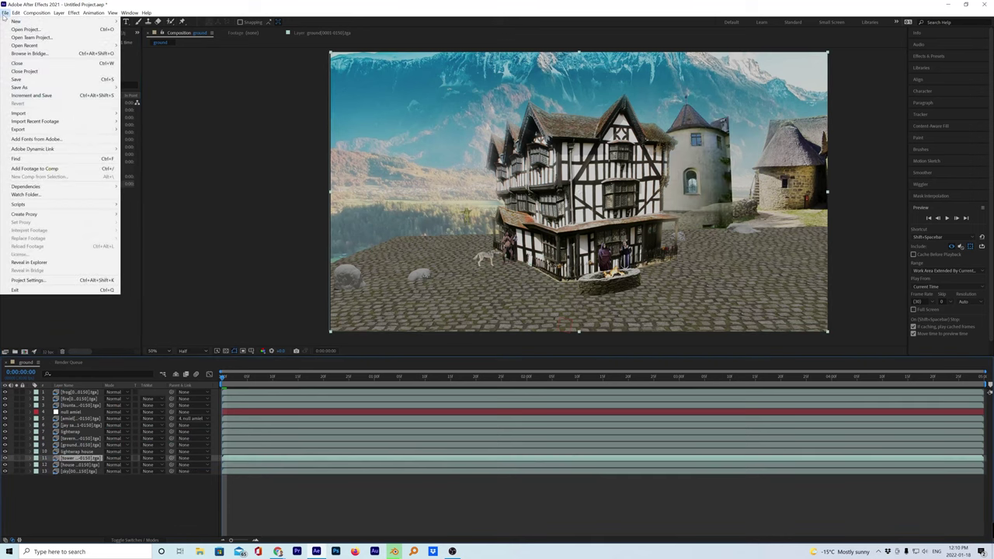
mouse_move(31, 113)
click(155, 114)
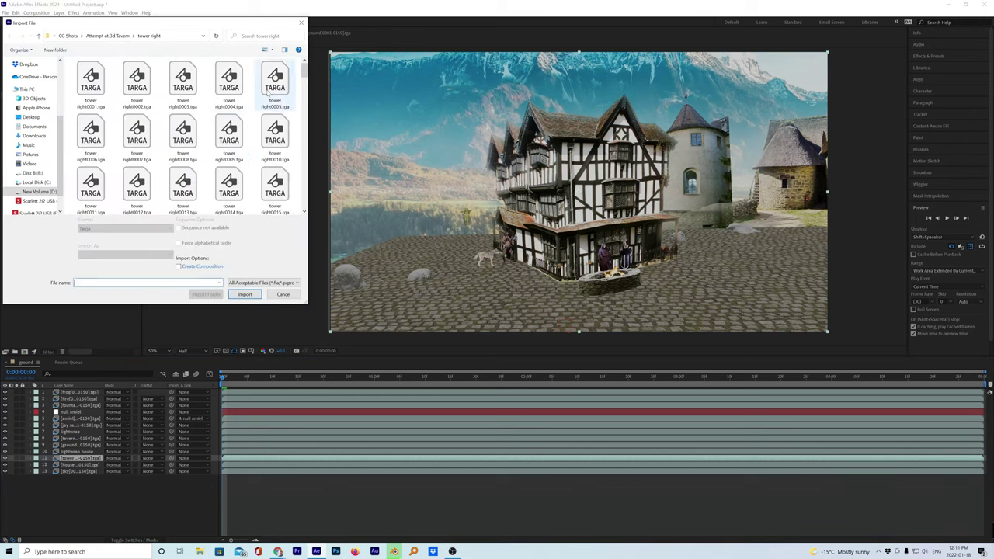
click(107, 36)
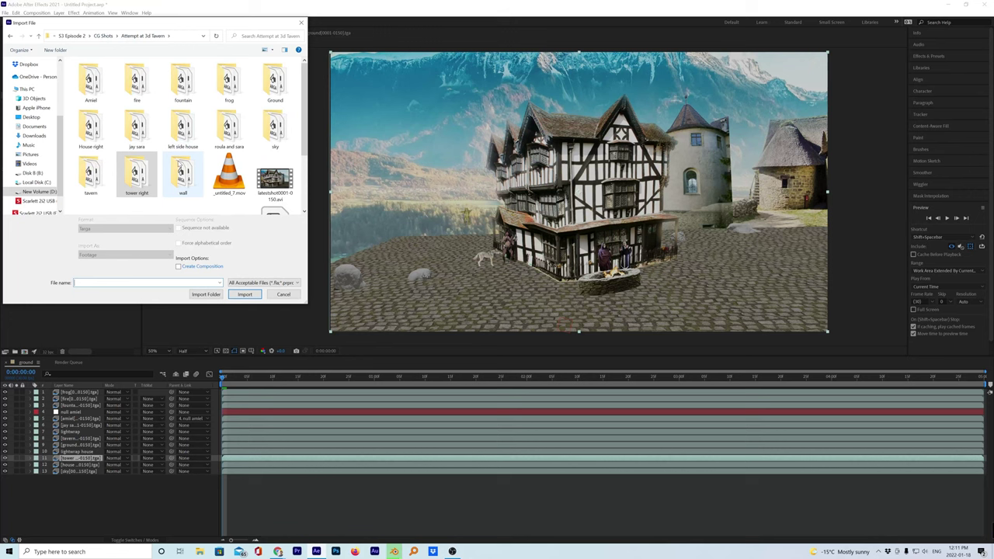
double_click(183, 172)
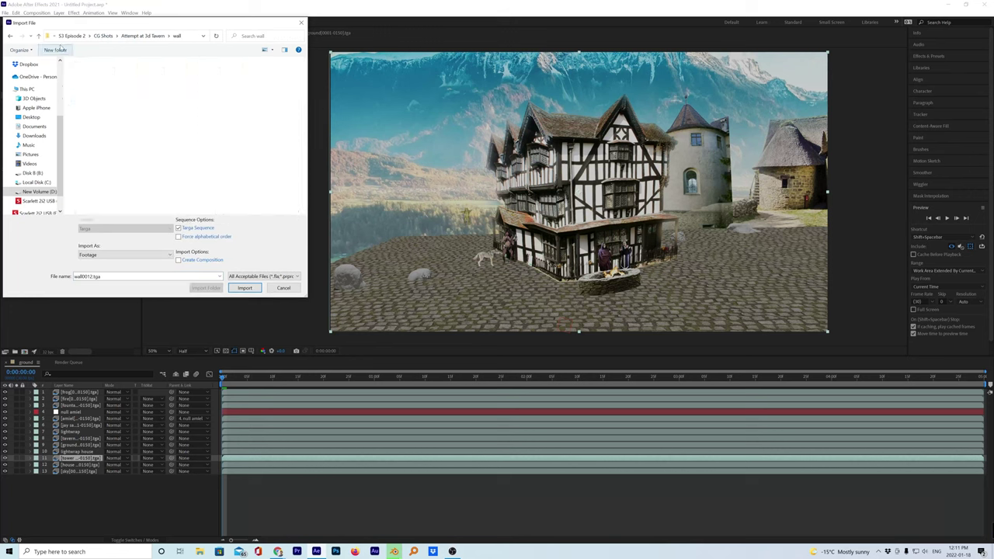
click(101, 79)
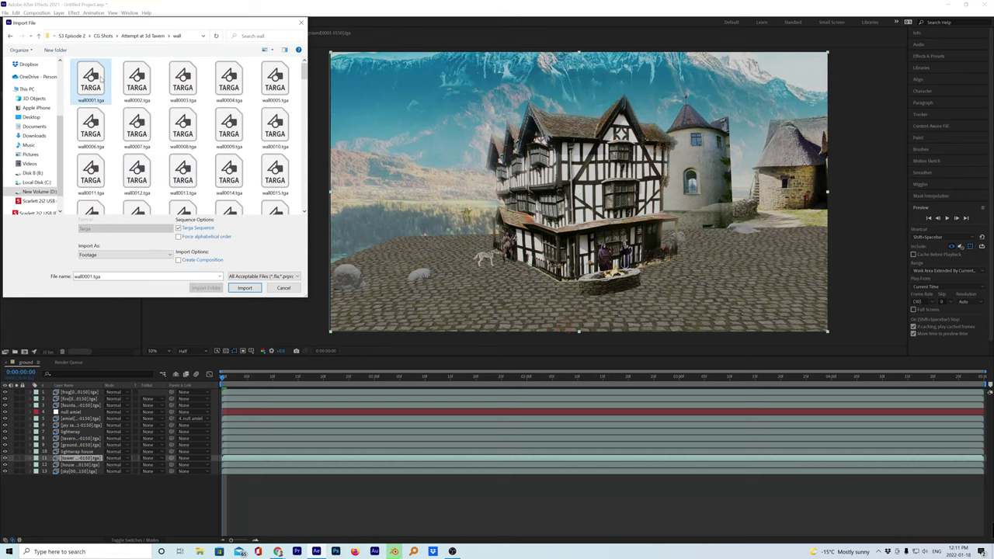
click(244, 288)
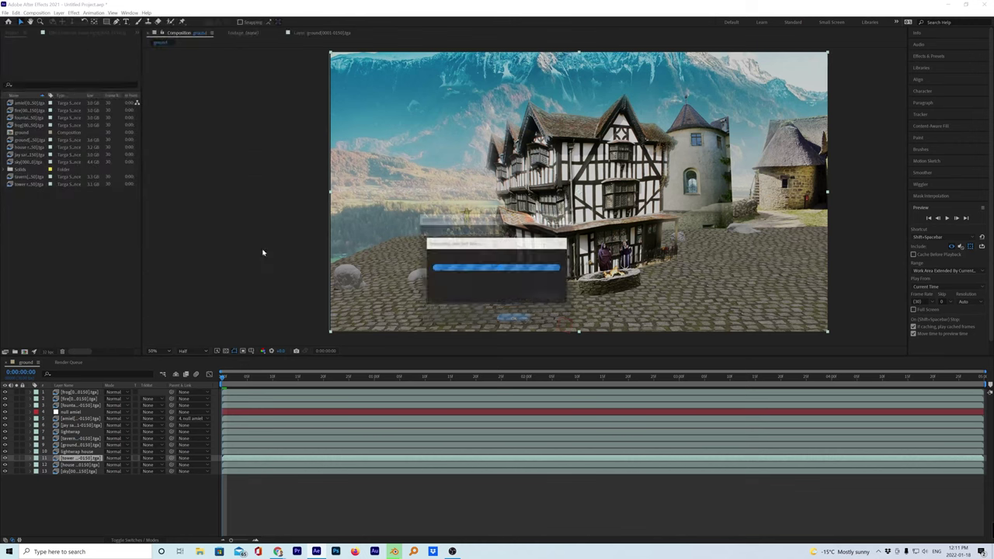
click(514, 319)
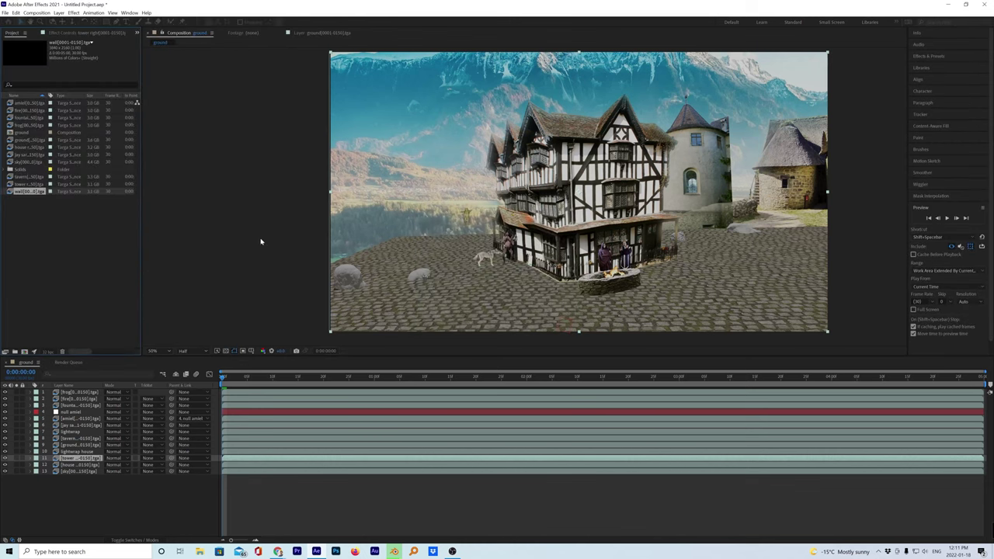
drag(22, 194, 96, 454)
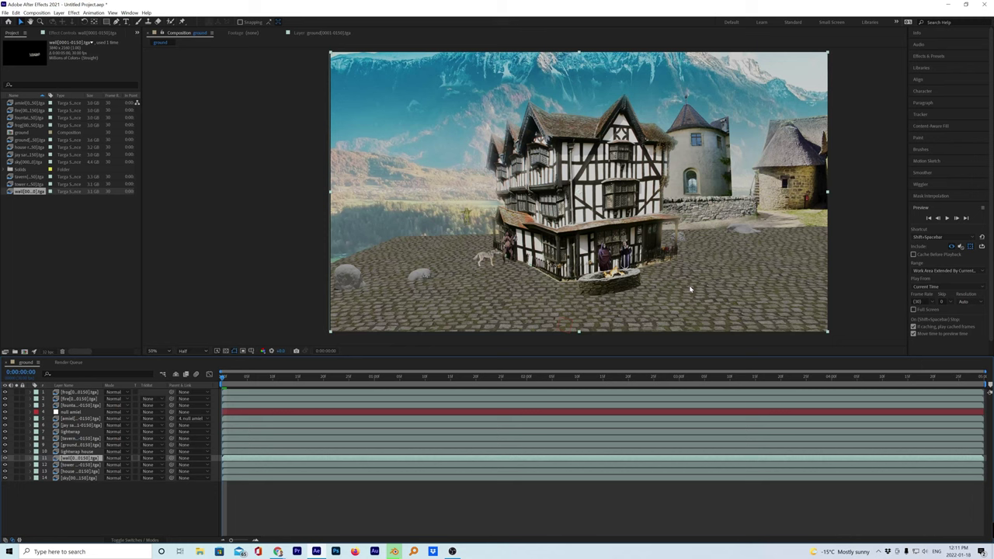
scroll(723, 118, up, 4)
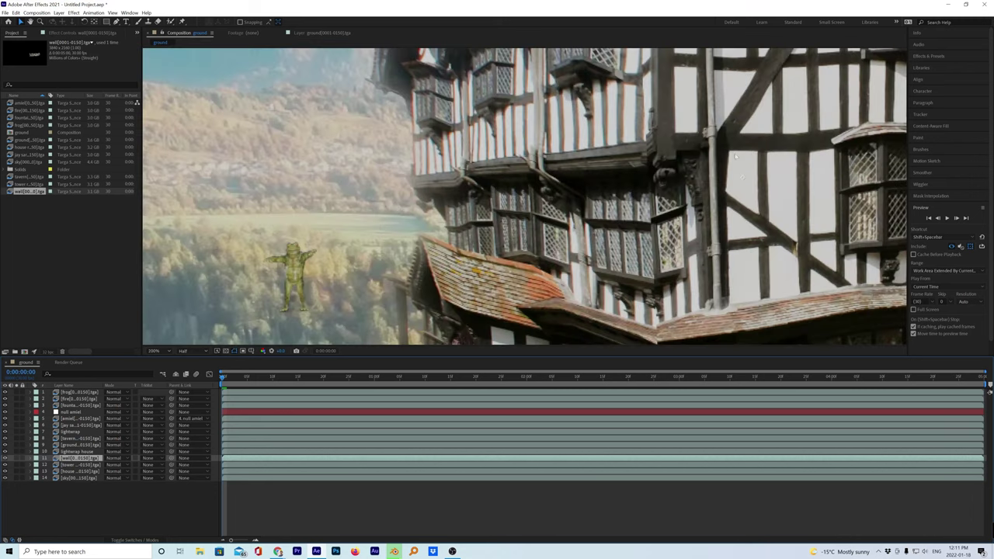
scroll(751, 155, down, 2)
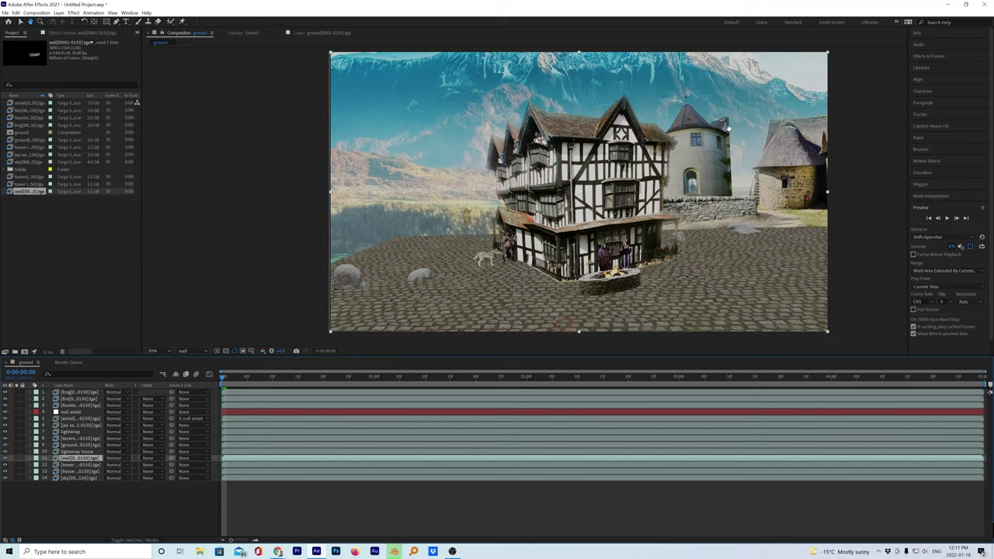
drag(730, 132, 679, 180)
scroll(680, 181, up, 4)
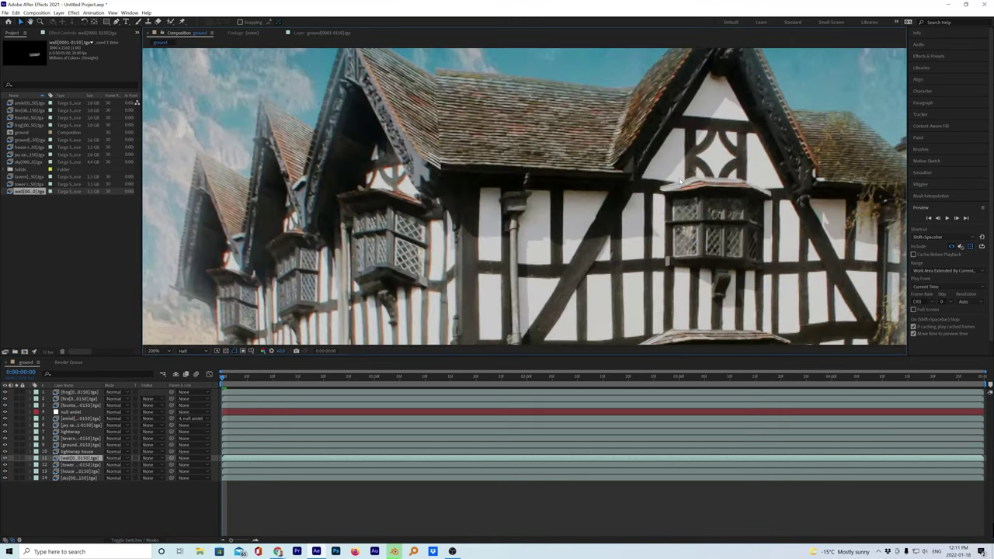
scroll(679, 181, down, 2)
drag(767, 177, 664, 181)
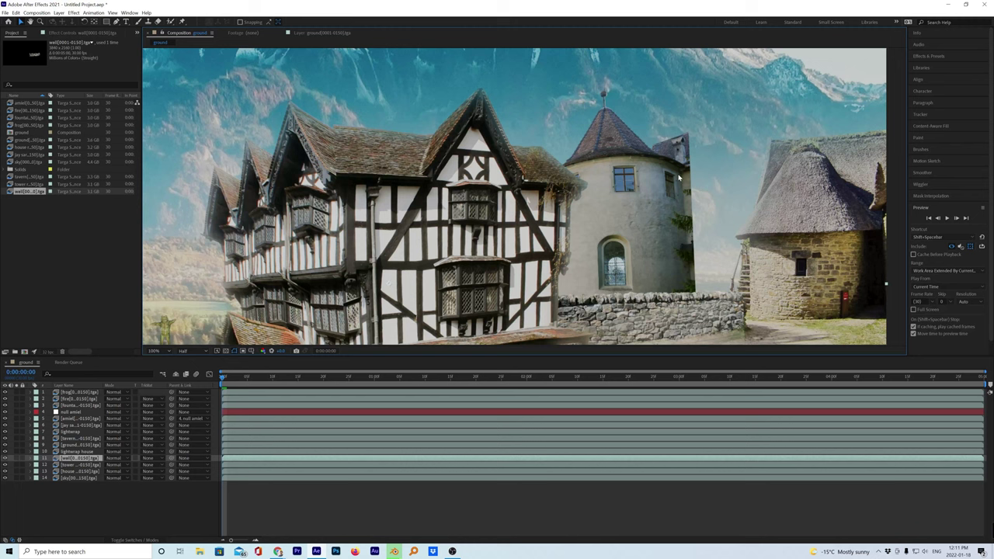
scroll(674, 232, down, 2)
scroll(657, 222, up, 3)
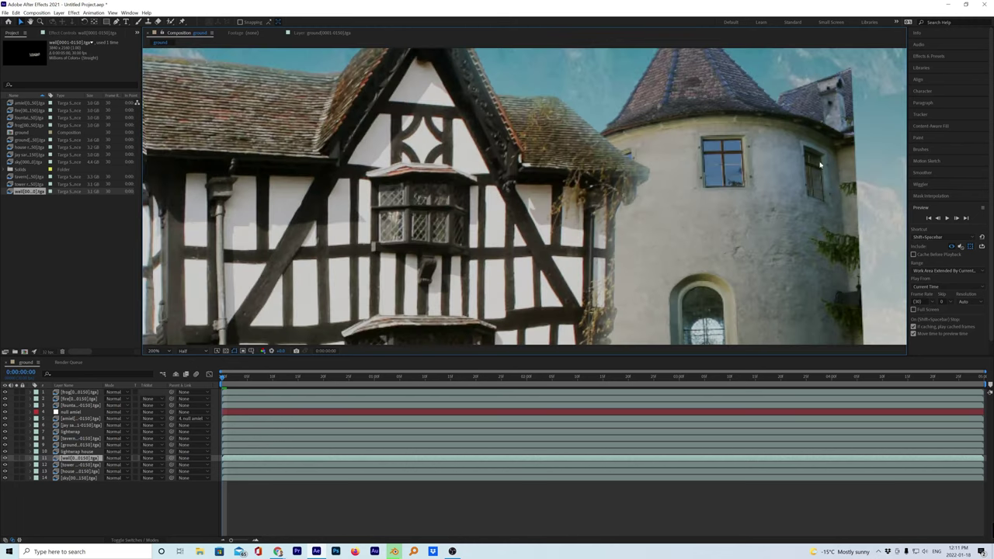
scroll(820, 164, down, 4)
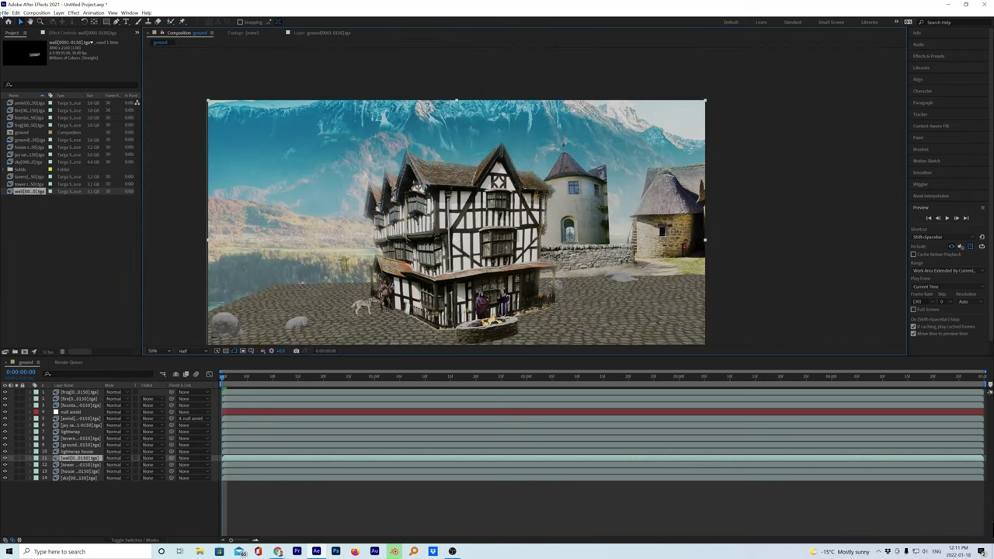
Import the left side house sequence with straight alpha, add it to ground, and move it lower in the stack
click(4, 12)
mouse_move(47, 113)
click(138, 114)
click(125, 36)
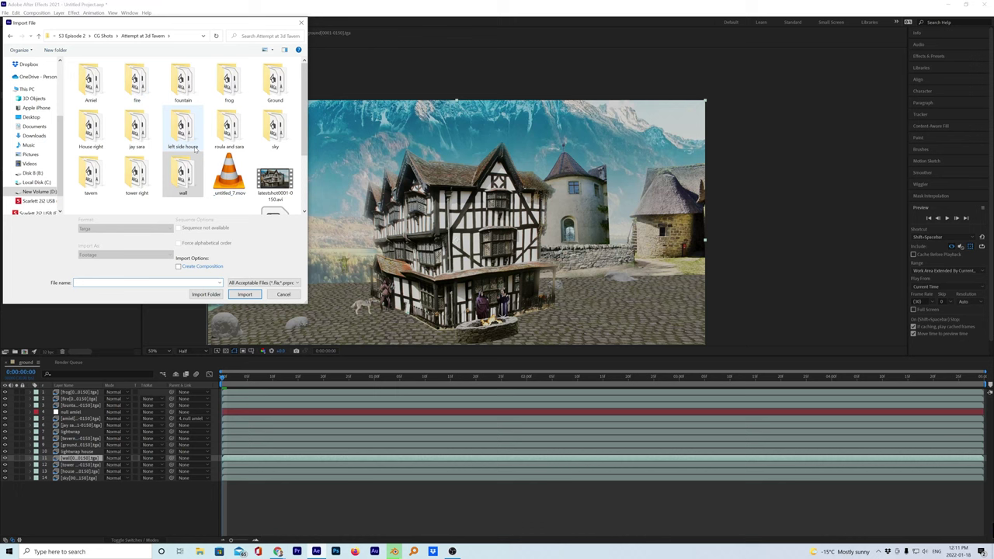
double_click(186, 134)
double_click(101, 83)
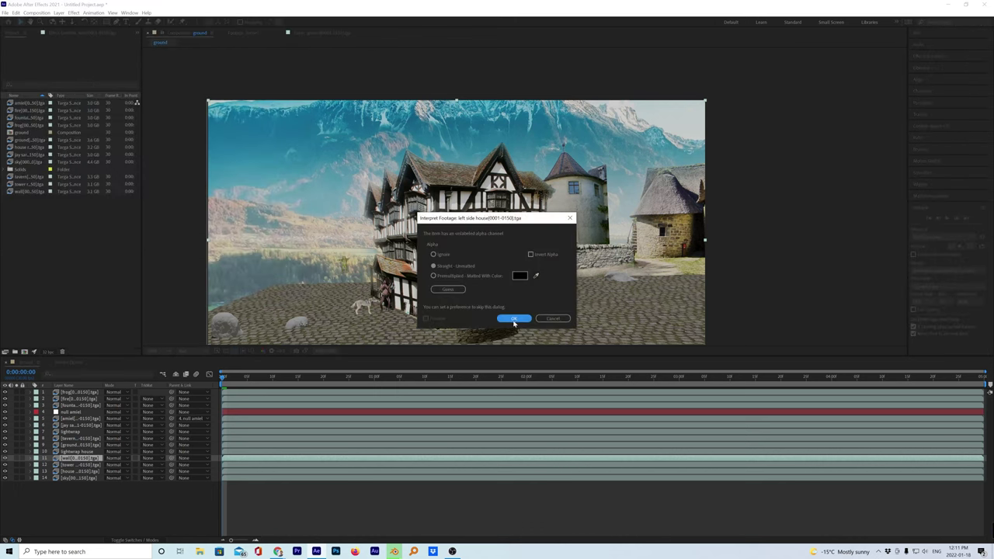
click(513, 319)
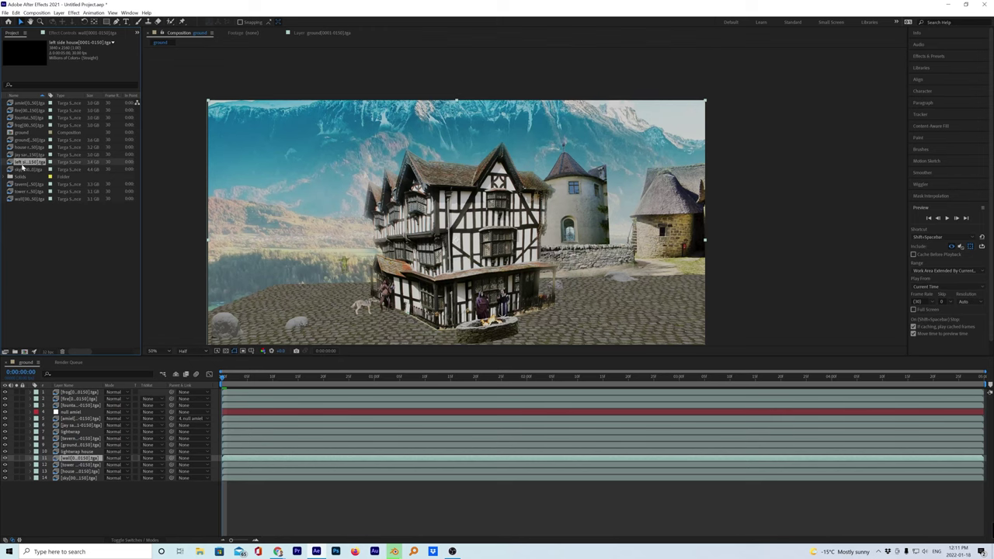
drag(24, 164, 46, 424)
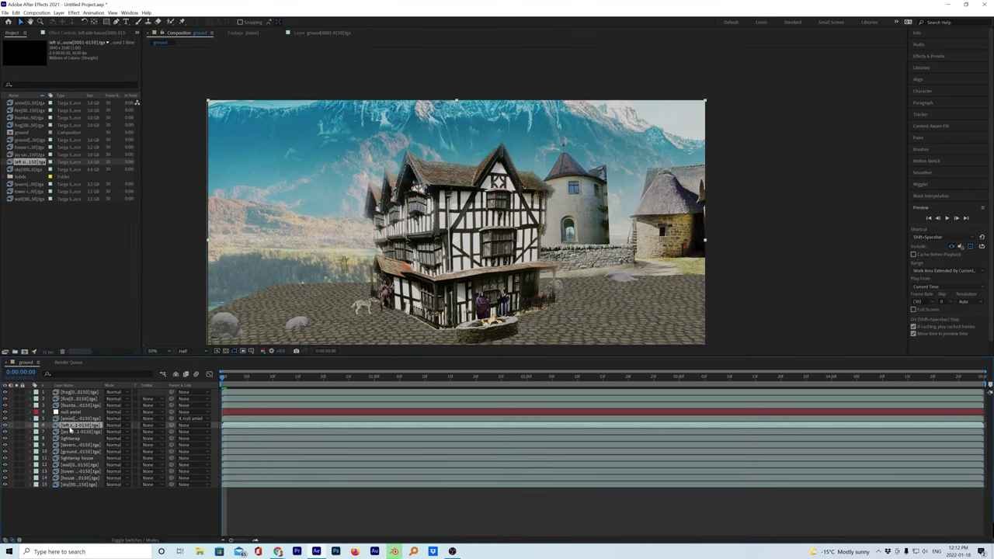
drag(68, 424, 69, 461)
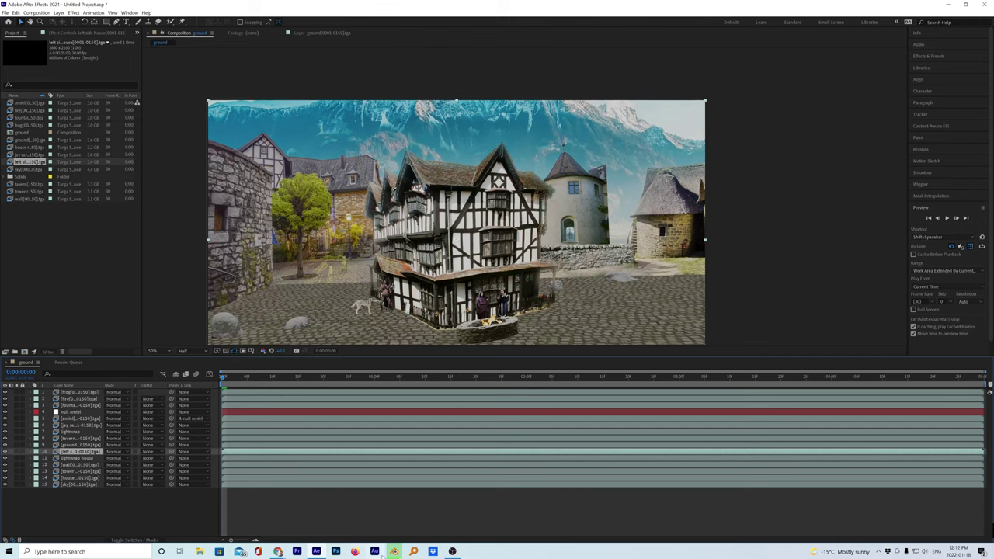
mouse_move(394, 551)
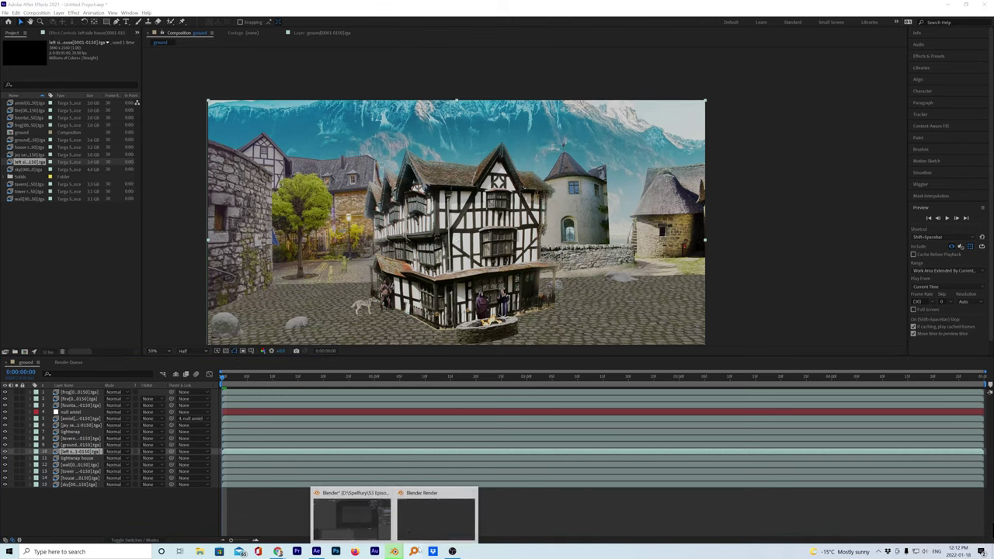
click(446, 533)
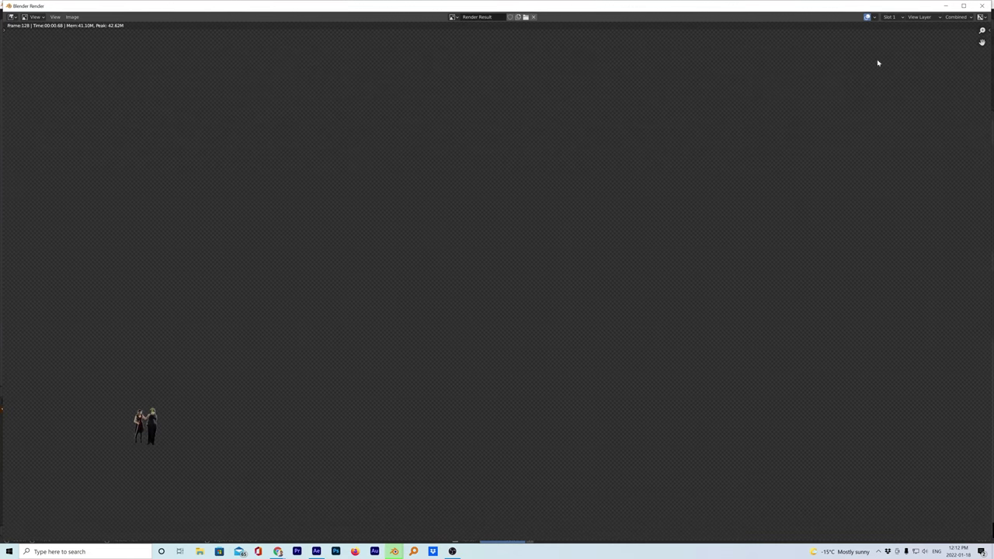
click(945, 5)
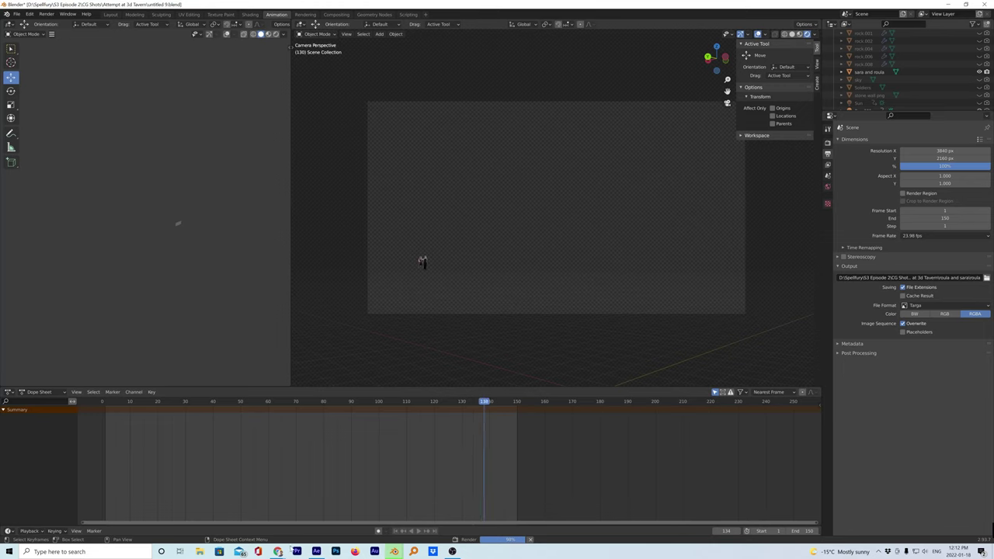
click(317, 552)
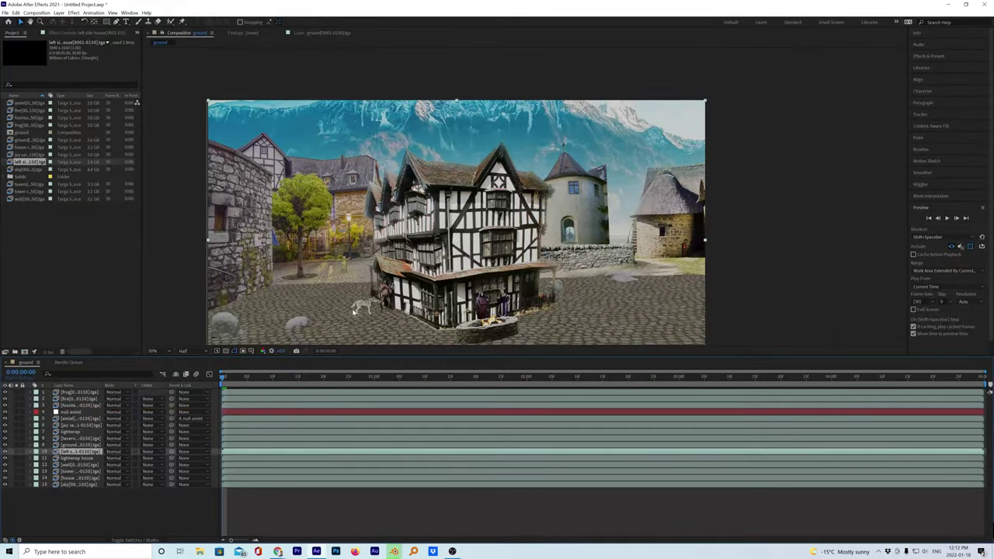
Open the File menu to reach the Import commands
scroll(386, 293, down, 1)
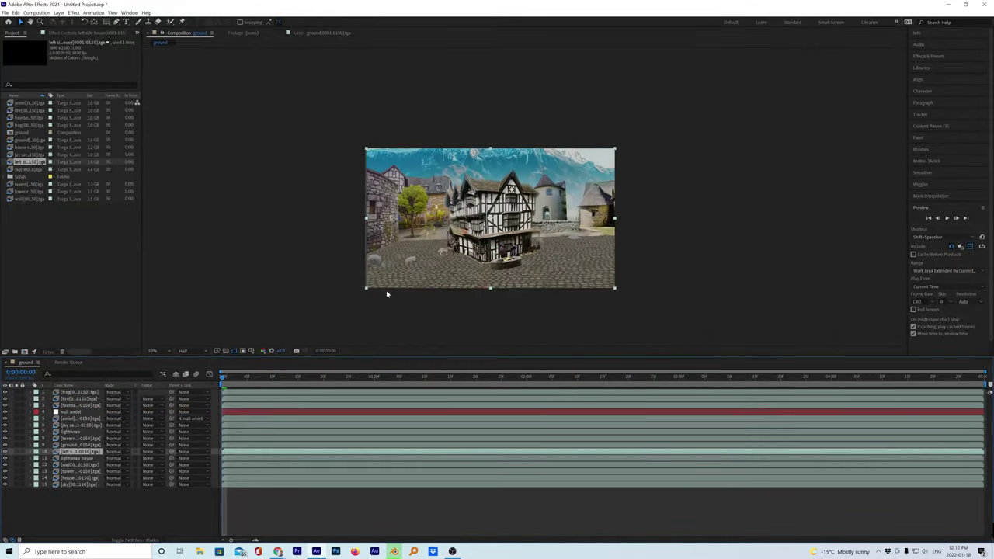
scroll(387, 293, up, 1)
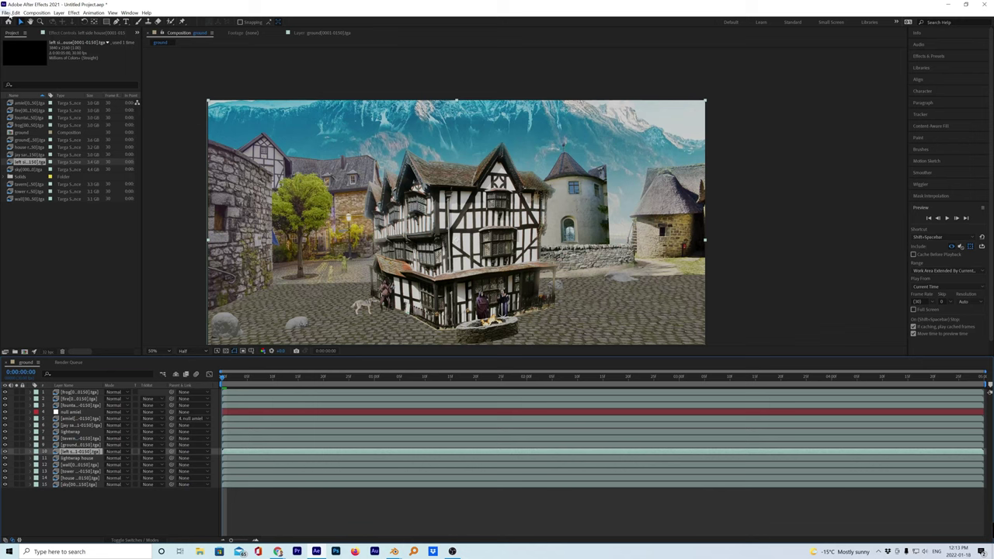
click(5, 13)
Import Atmosphere_01.mov from D:'s 01. Atmospheres folder and place it as the top layer of ground
mouse_move(97, 114)
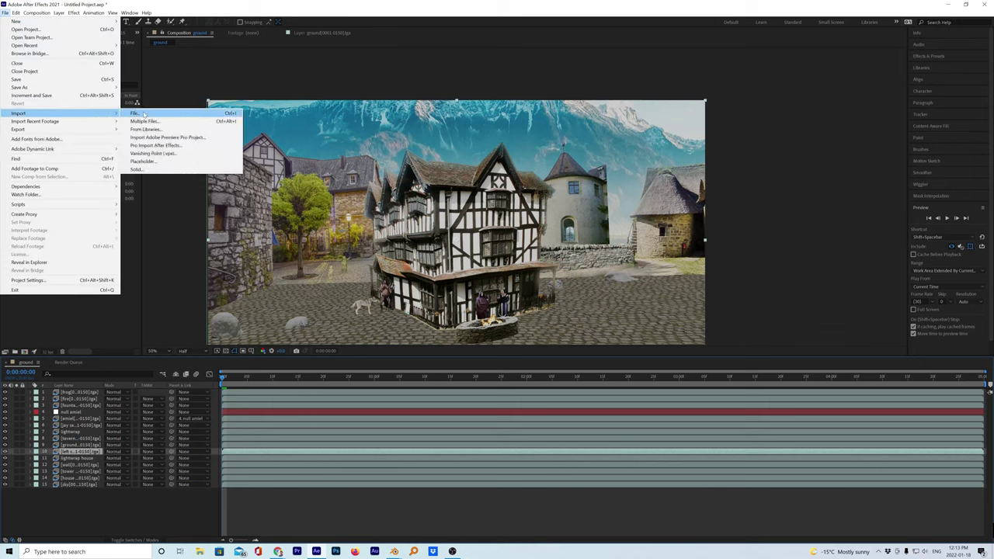
click(144, 114)
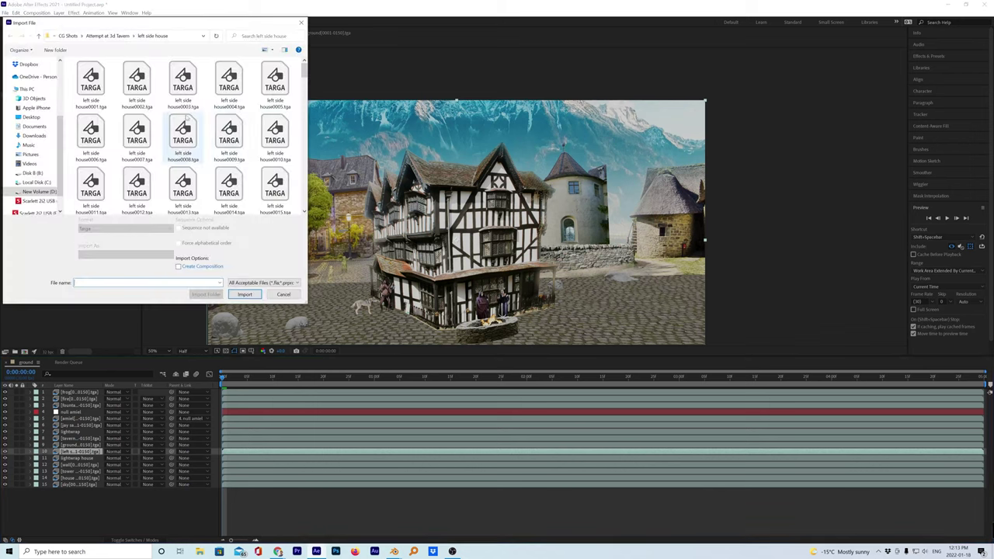
click(39, 191)
scroll(136, 116, down, 5)
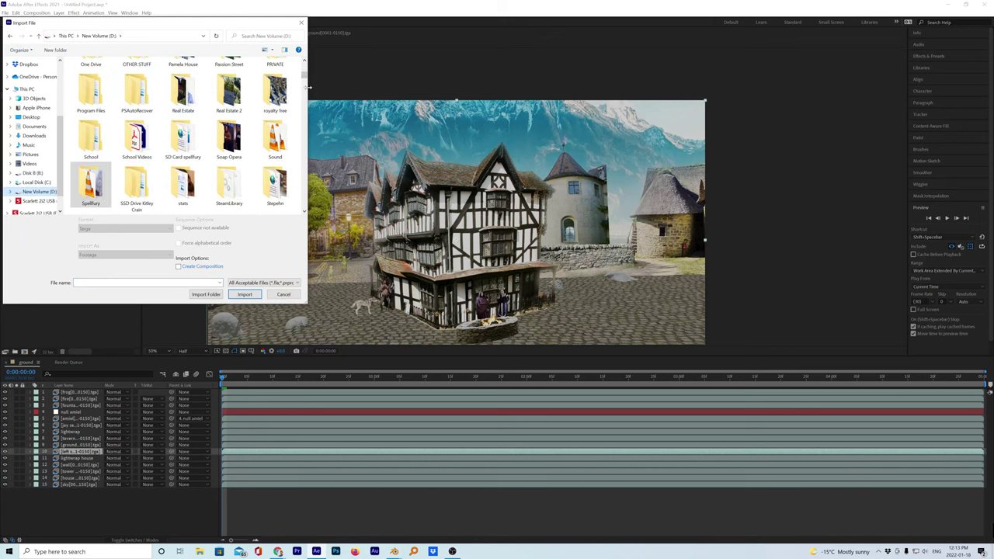
scroll(302, 78, up, 5)
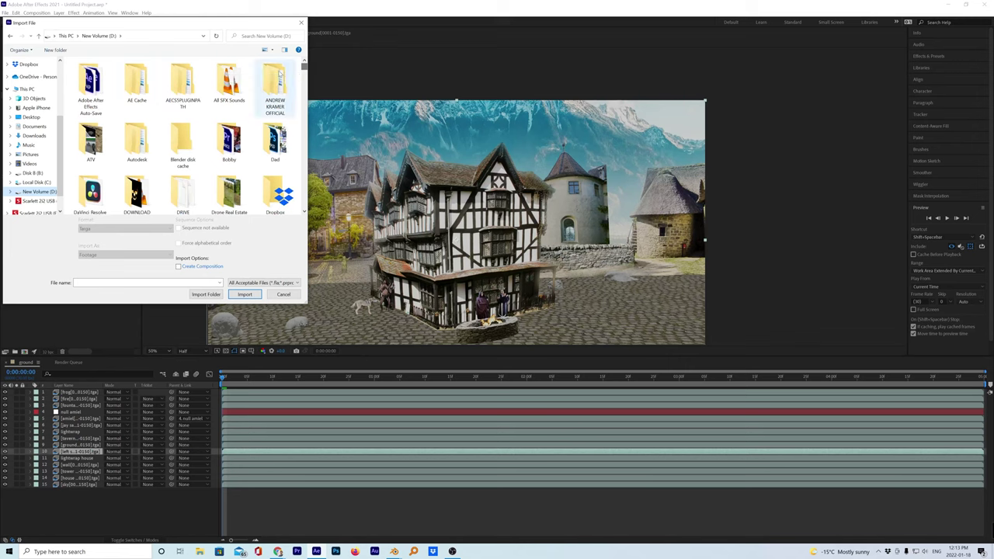
double_click(277, 82)
double_click(101, 74)
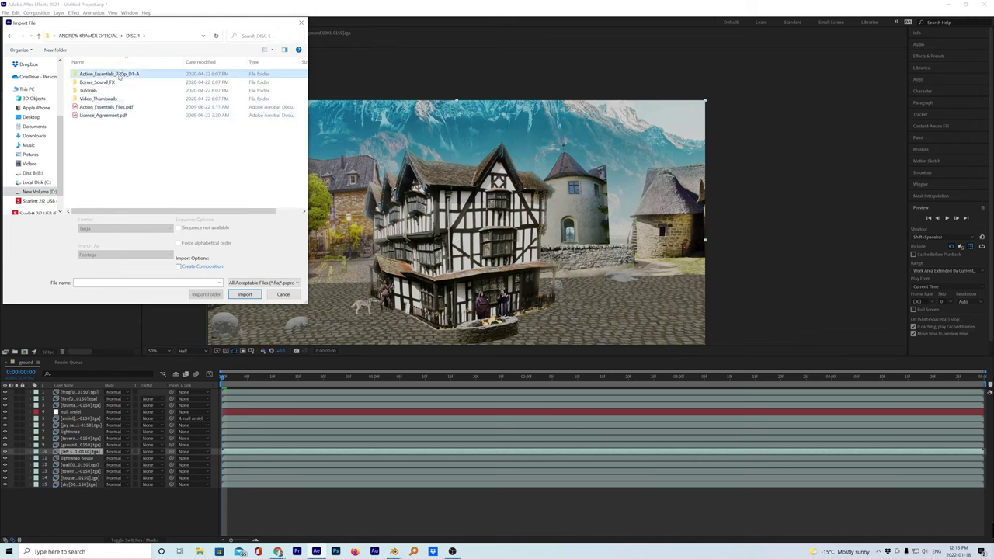
double_click(118, 74)
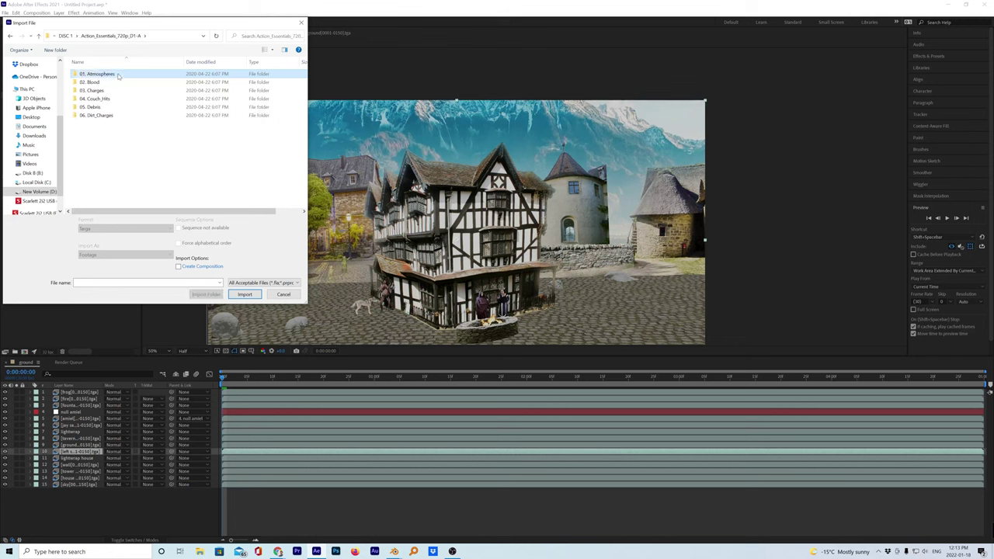
double_click(119, 75)
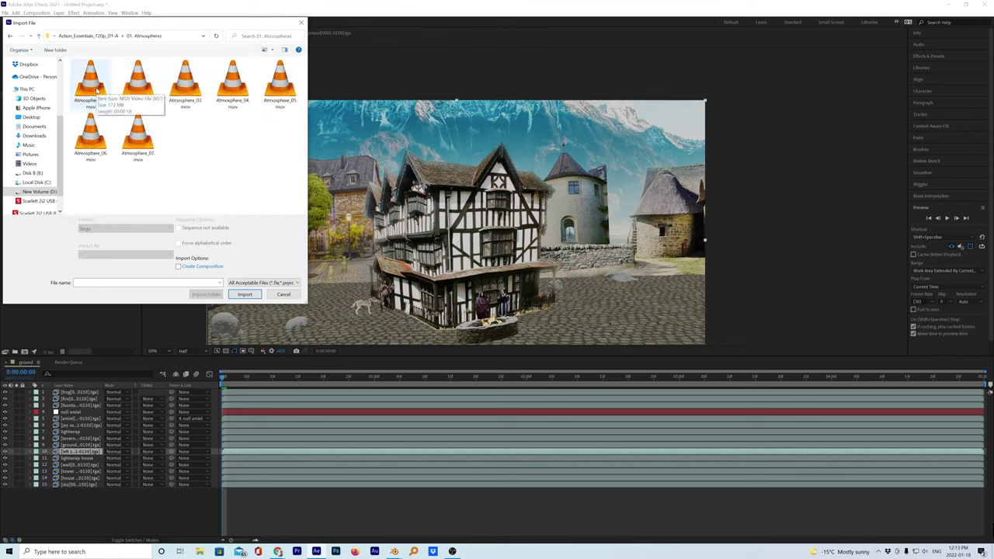
double_click(97, 90)
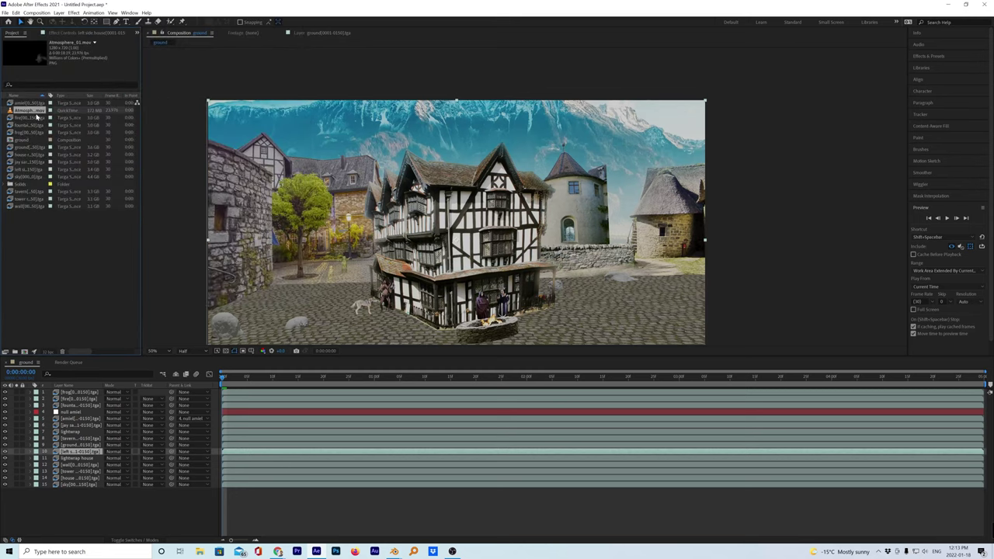
drag(36, 115, 112, 396)
drag(108, 391, 109, 392)
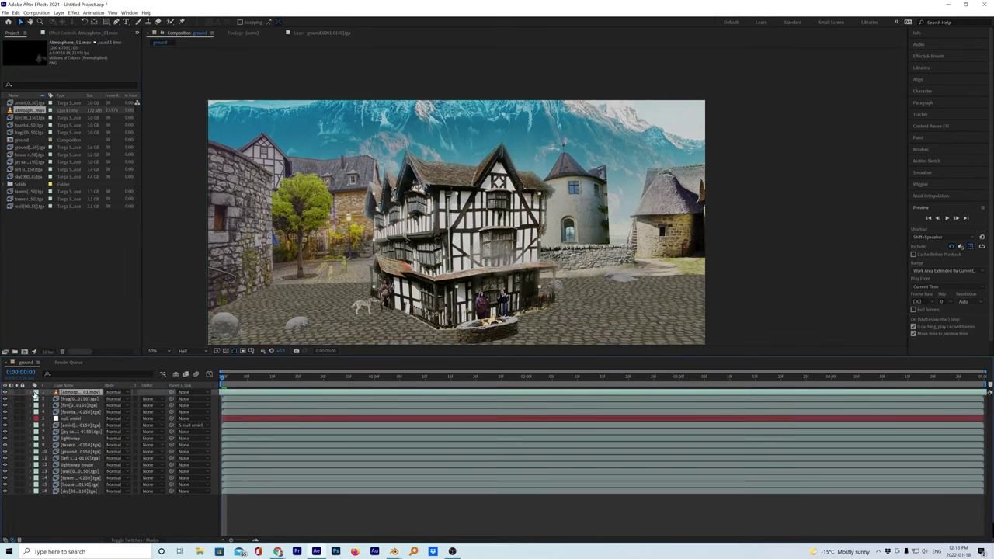
Scale the Atmosphere_01.mov layer past 110% so it overflows the frame edges
click(34, 393)
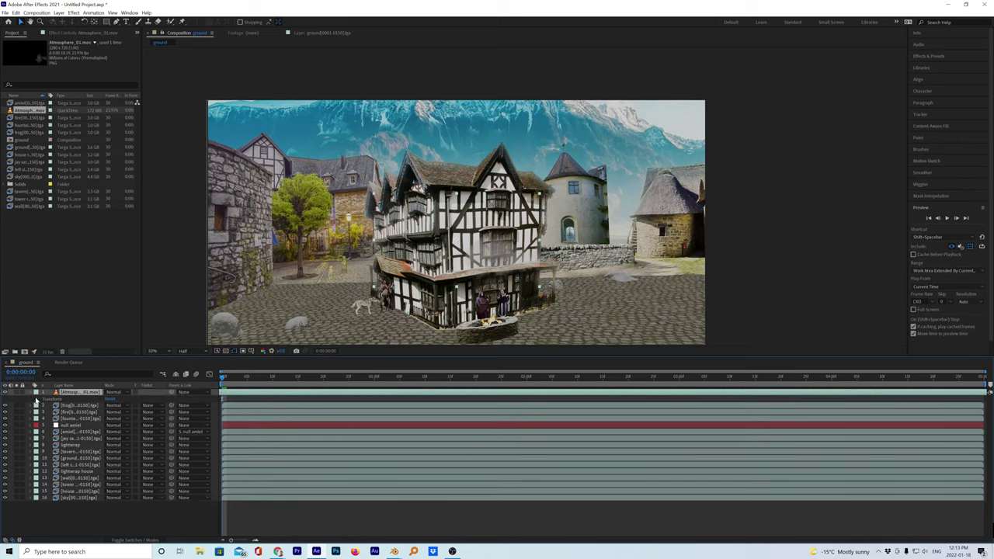
click(39, 399)
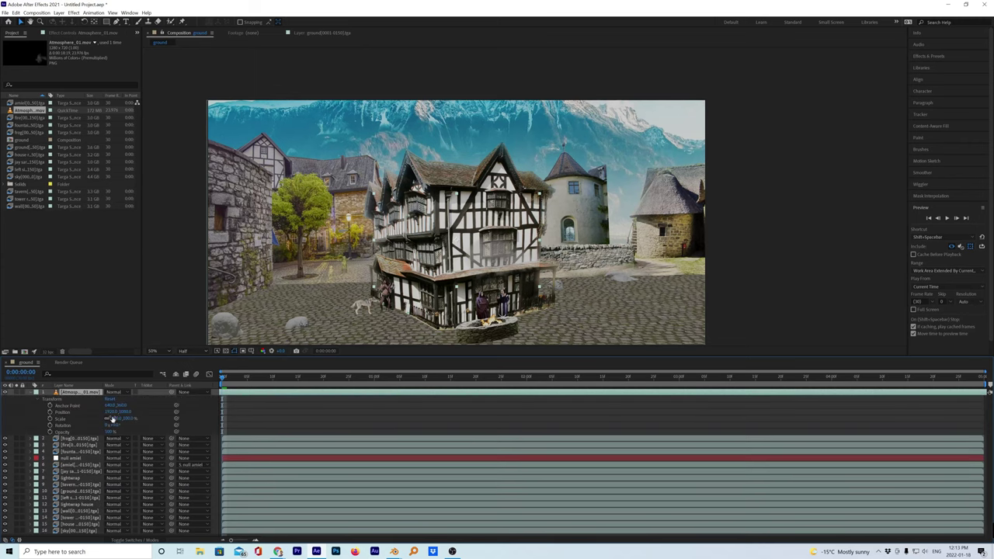
drag(115, 418, 378, 400)
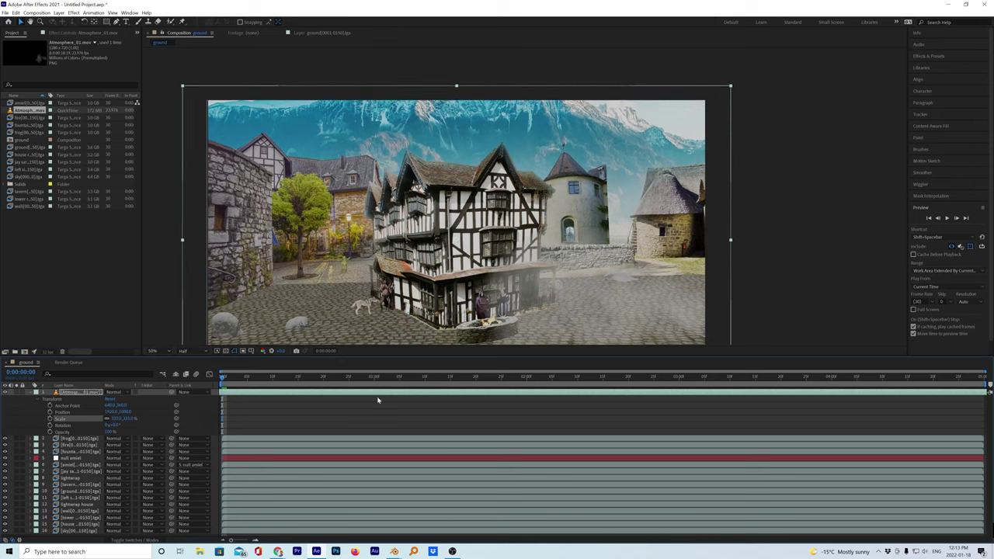
click(754, 394)
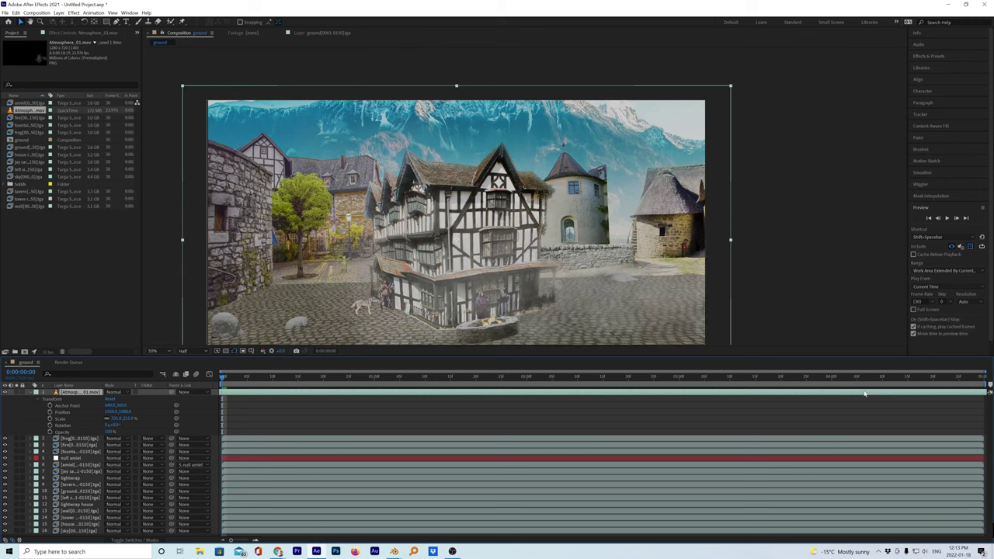
click(6, 464)
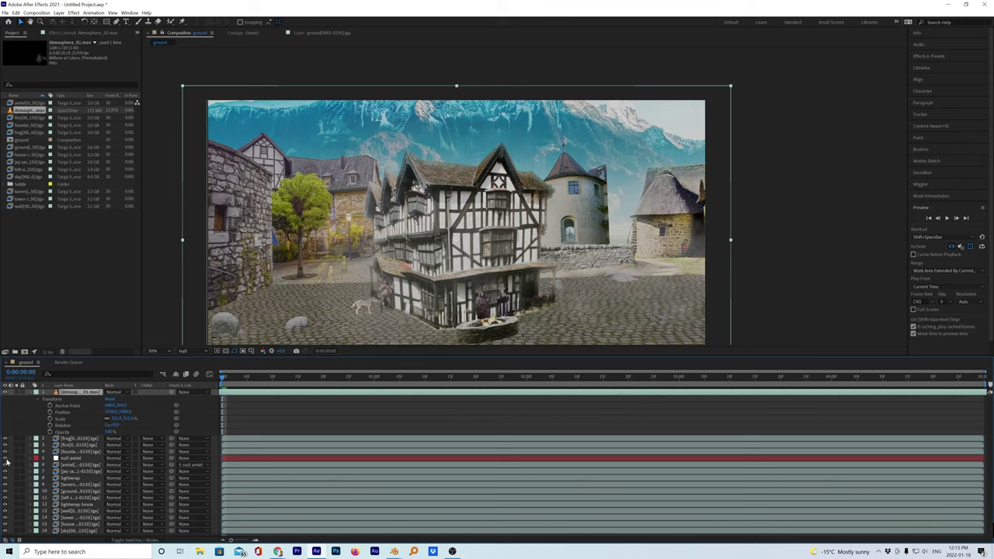
drag(117, 419, 221, 400)
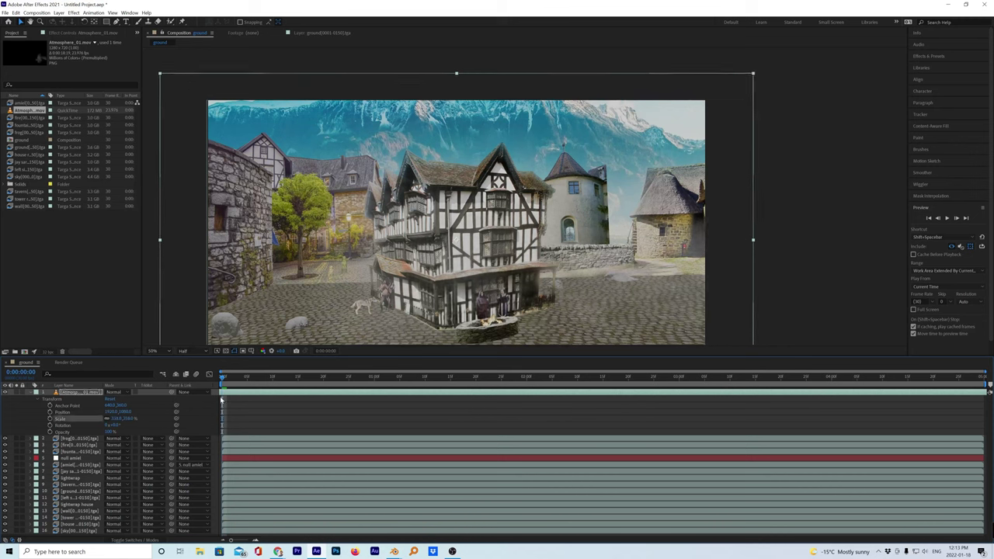
Time-stretch the Atmosphere_01 layer with a 350% stretch factor
right_click(330, 391)
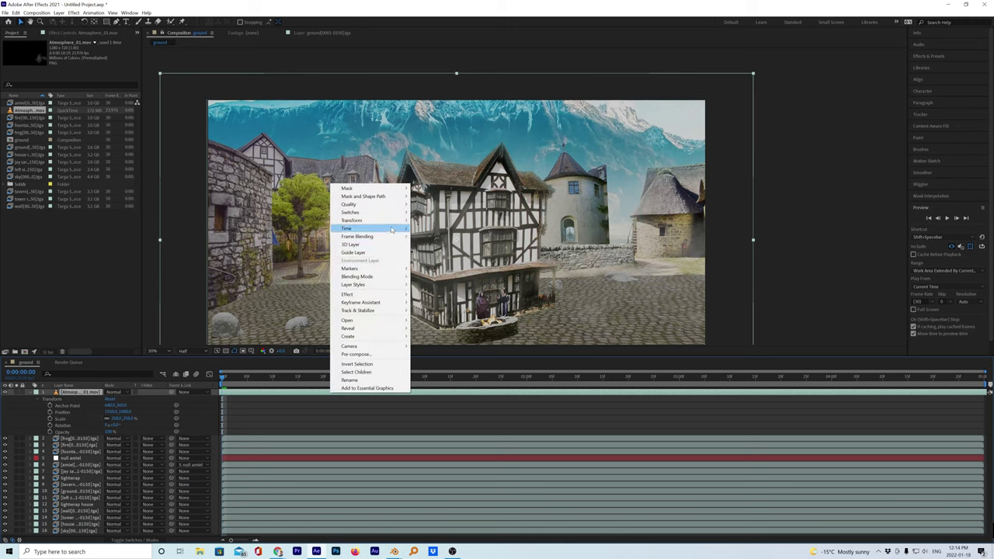
mouse_move(381, 229)
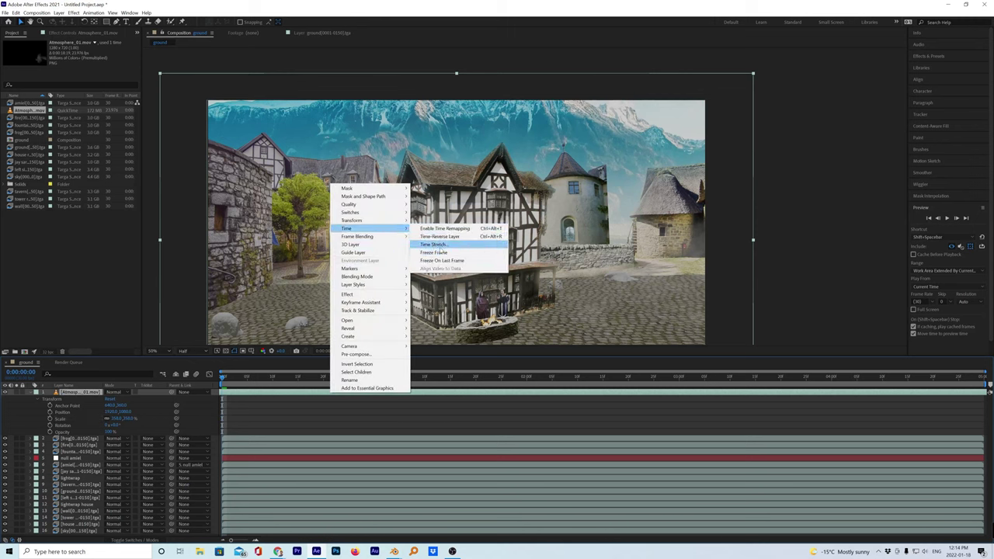
click(435, 243)
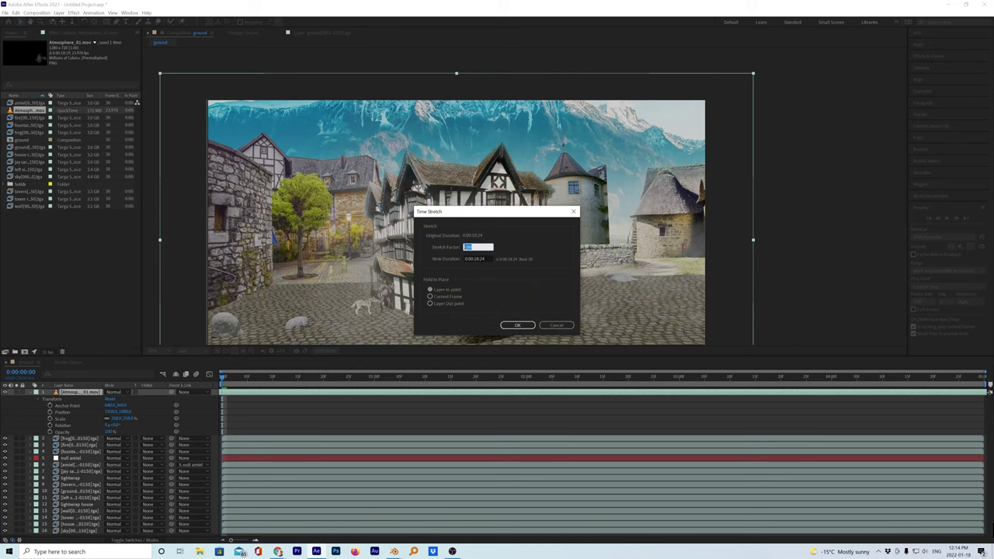
text(350)
key(Return)
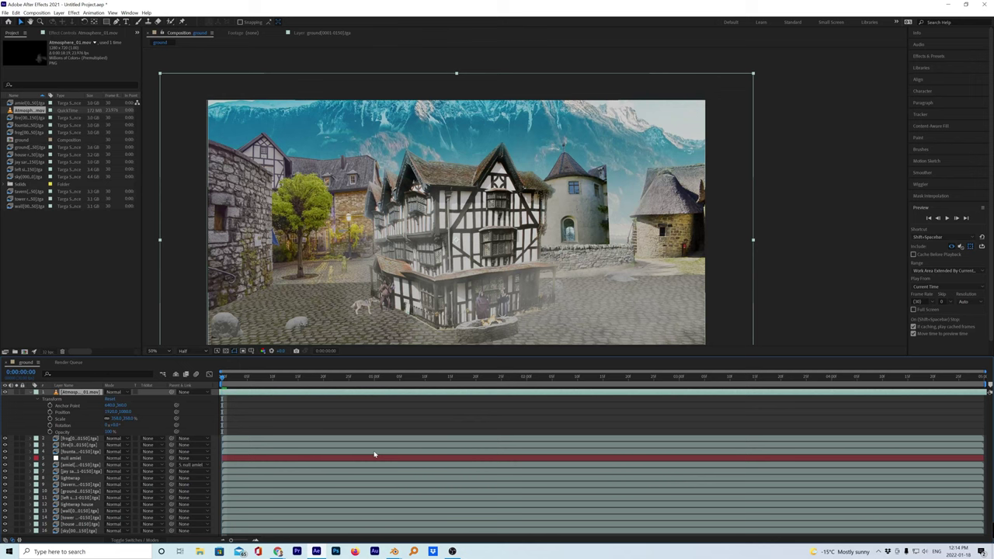
Check the slowed haze by moving the current time to 0:00:02:02
alt+scroll(373, 454, up, 2)
alt+scroll(373, 454, up, 1)
alt+scroll(374, 454, up, 2)
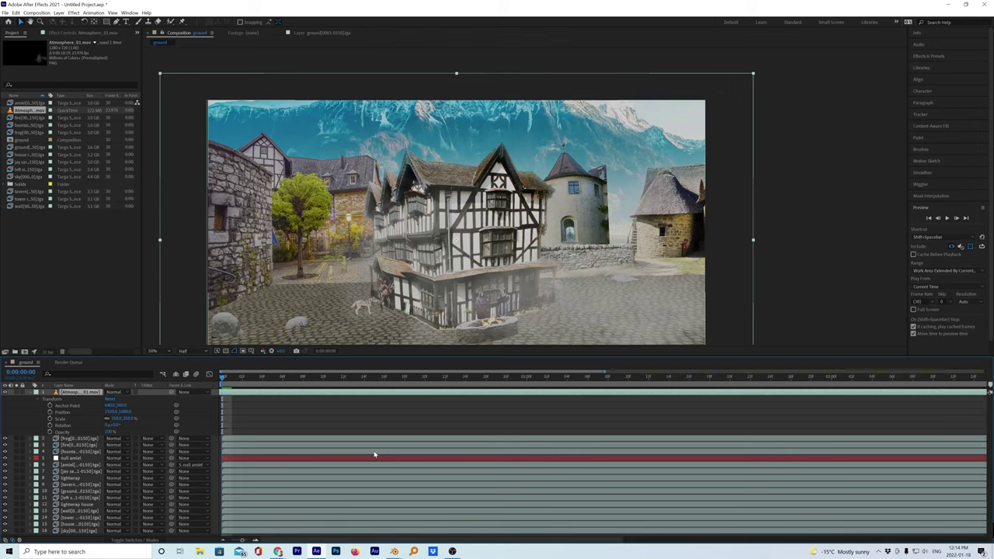
alt+scroll(374, 454, down, 3)
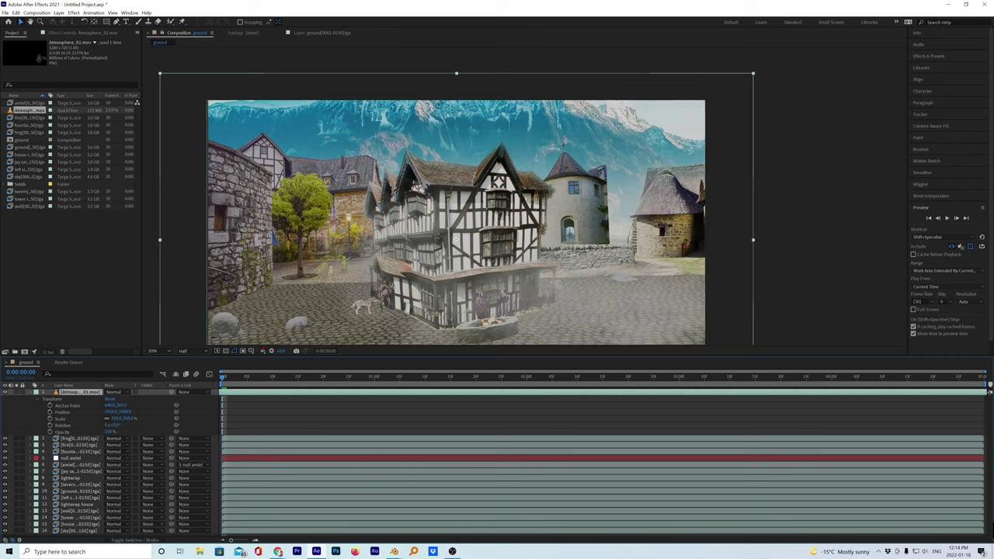
key(End)
click(538, 377)
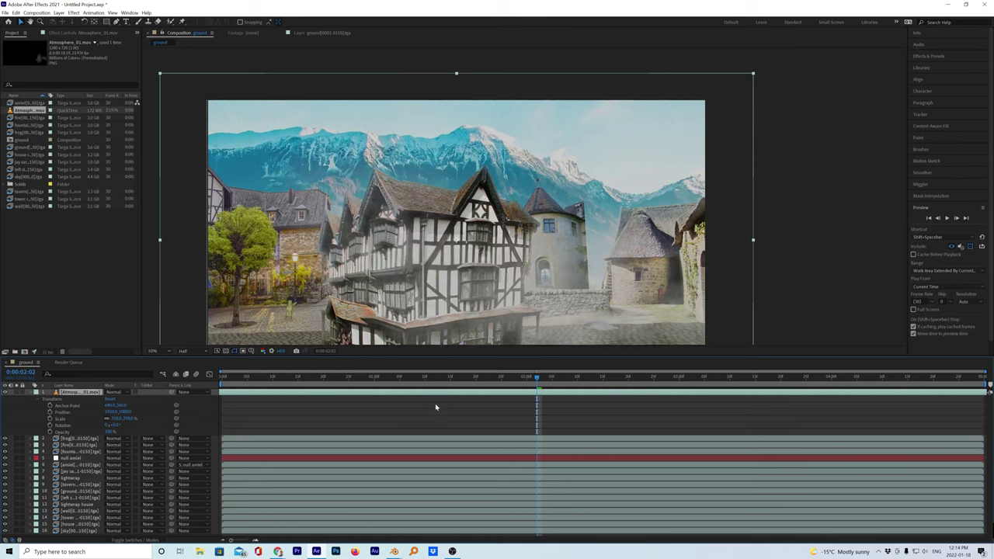
Scrub the Atmosphere haze layer's Scale up to enlarge it over the town
scroll(660, 244, down, 2)
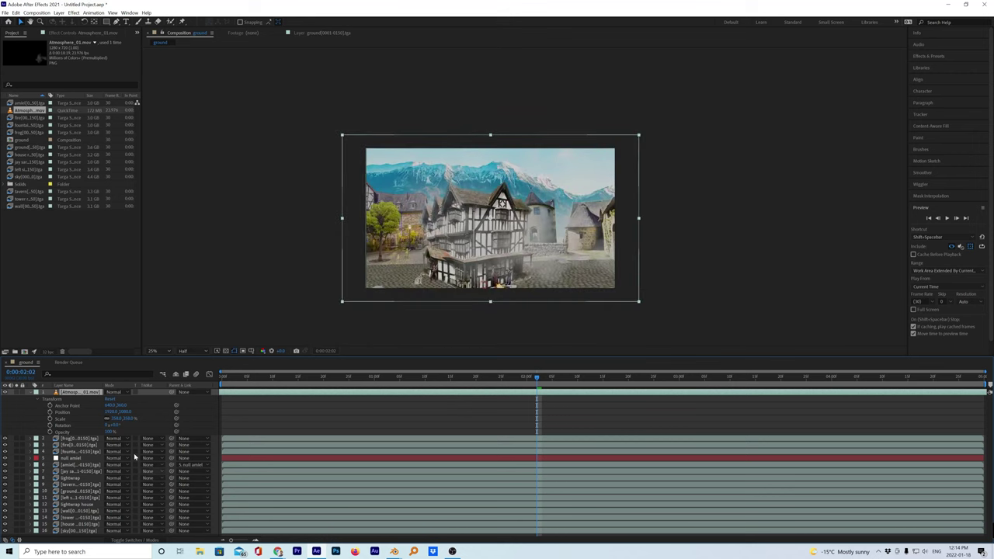
drag(119, 419, 297, 409)
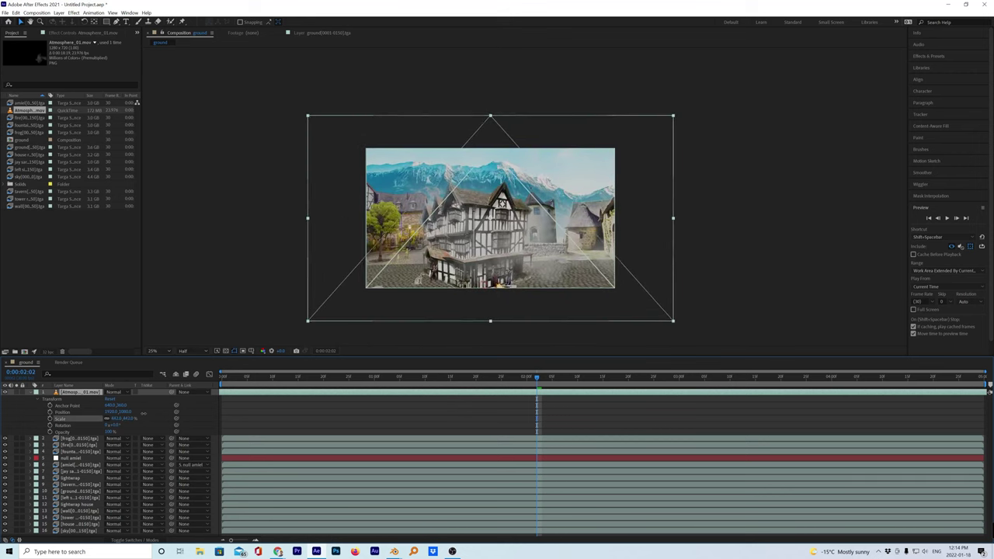
click(712, 393)
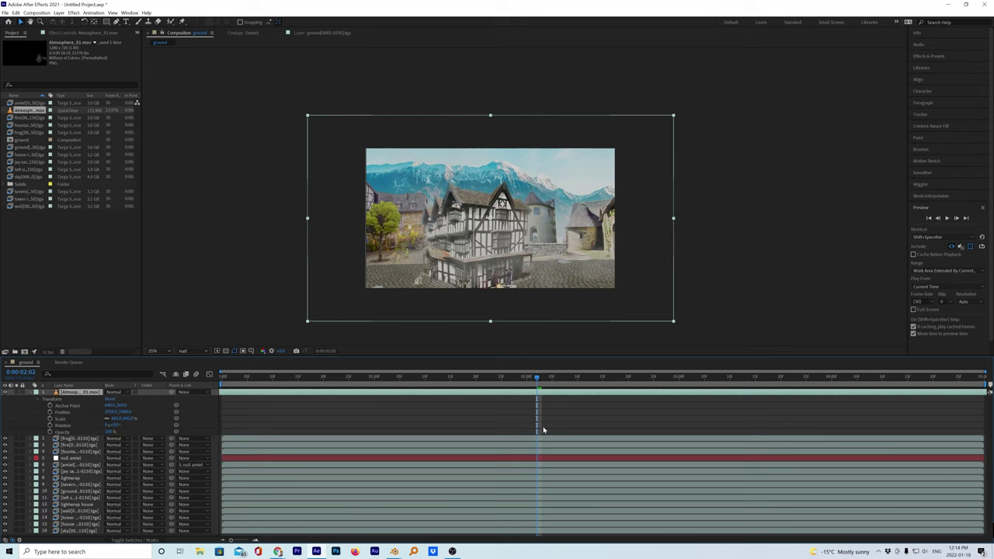
At the composition start, type 0 as the haze layer's Opacity and hide the layer controls
click(223, 379)
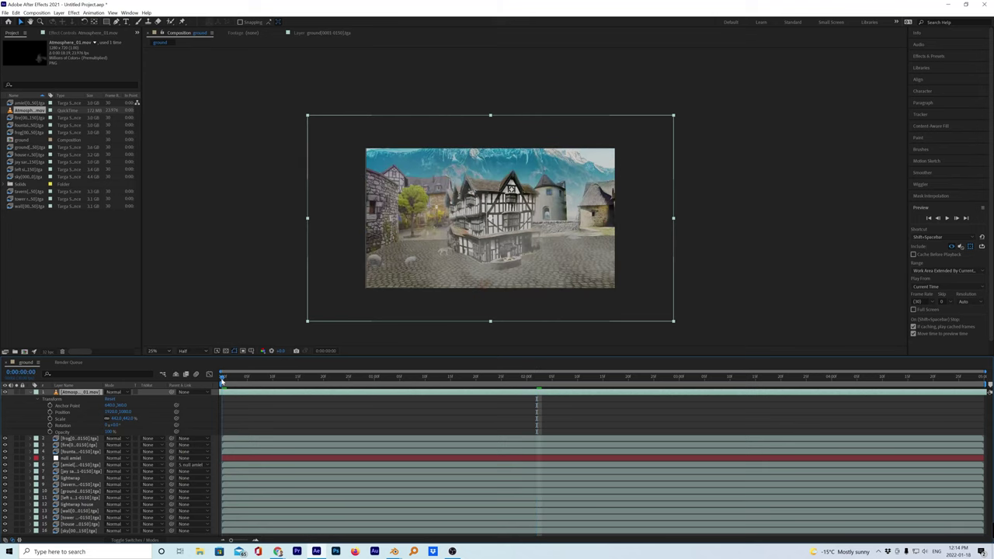
click(110, 432)
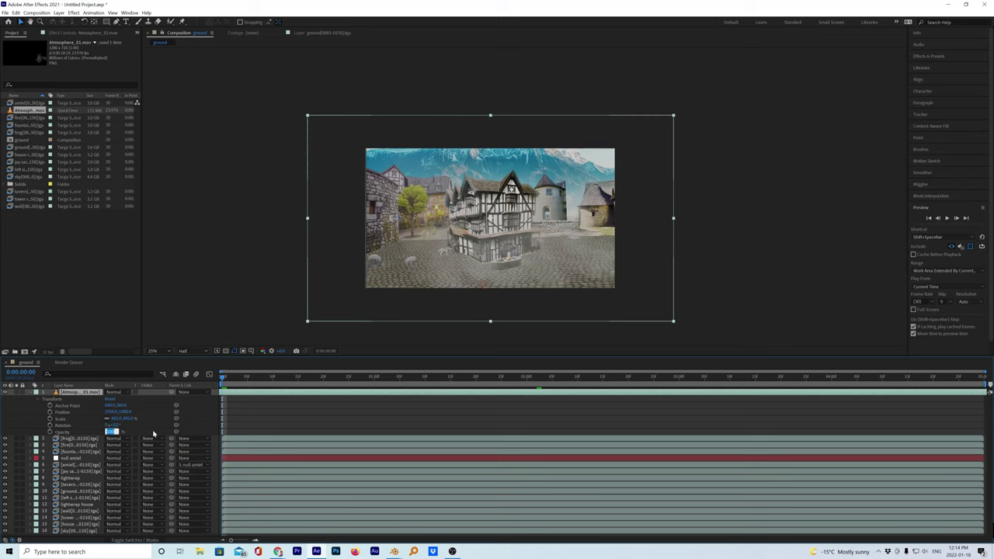
text(0)
key(Return)
key(ctrl+shift+a)
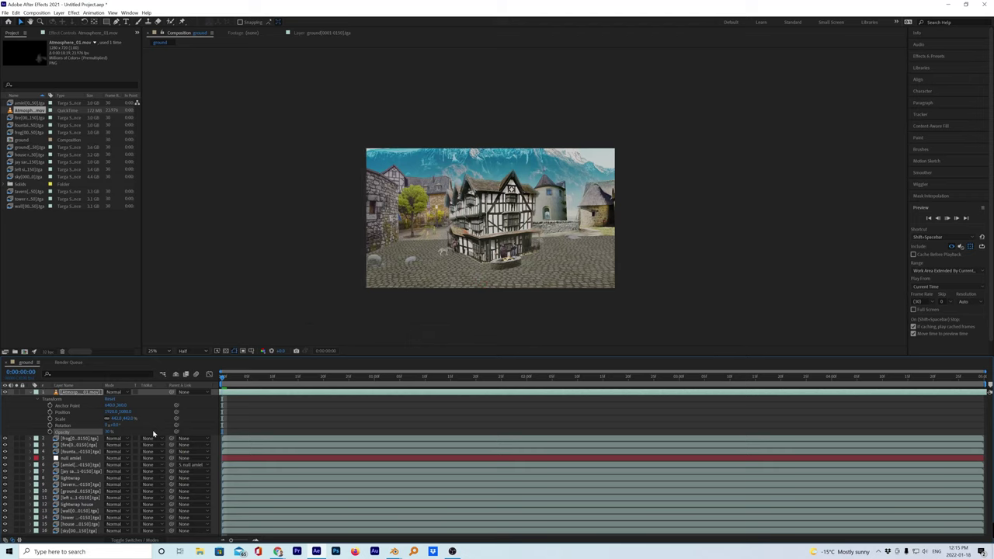
Preview the haze across frames from 0:00:01:04, zooming the viewer in and back out
click(394, 382)
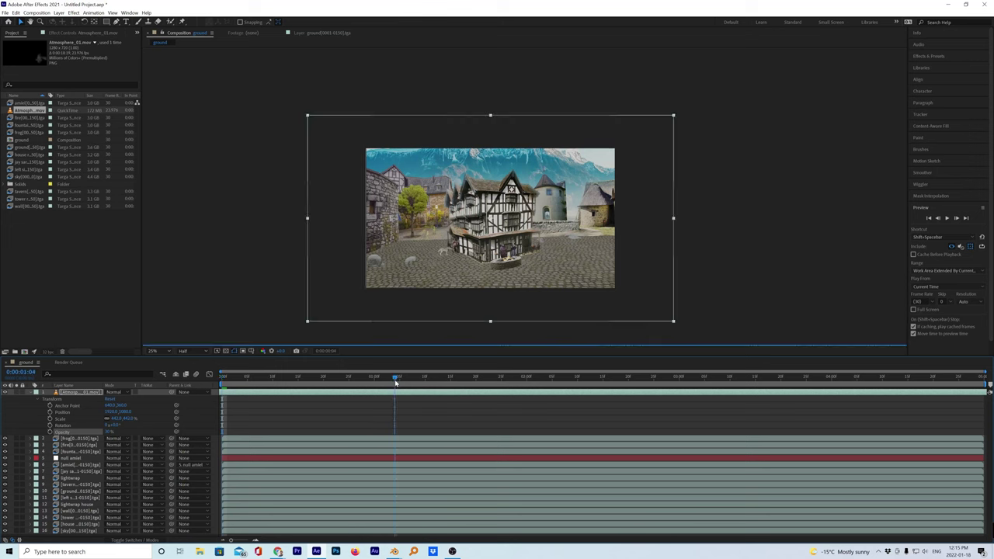
drag(404, 376, 568, 380)
key(period)
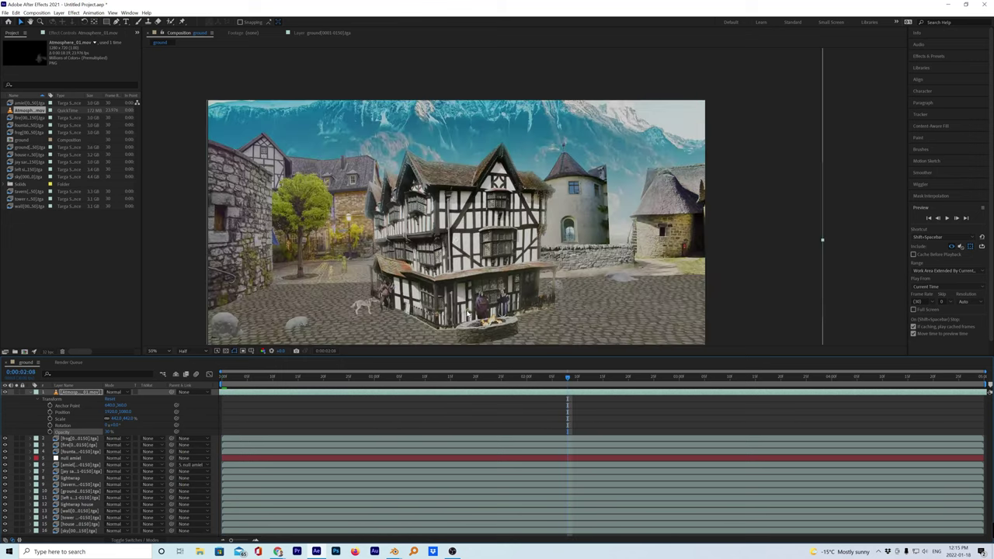
key(comma)
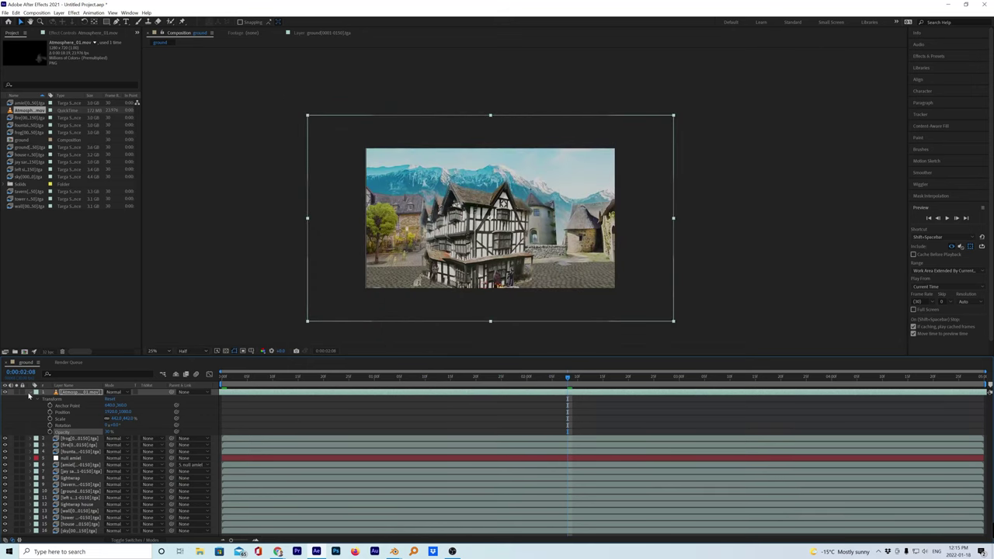
Commit the reduced opacity again, show layers by Source Name, and select the haze layer
click(109, 432)
key(Return)
click(76, 387)
click(77, 393)
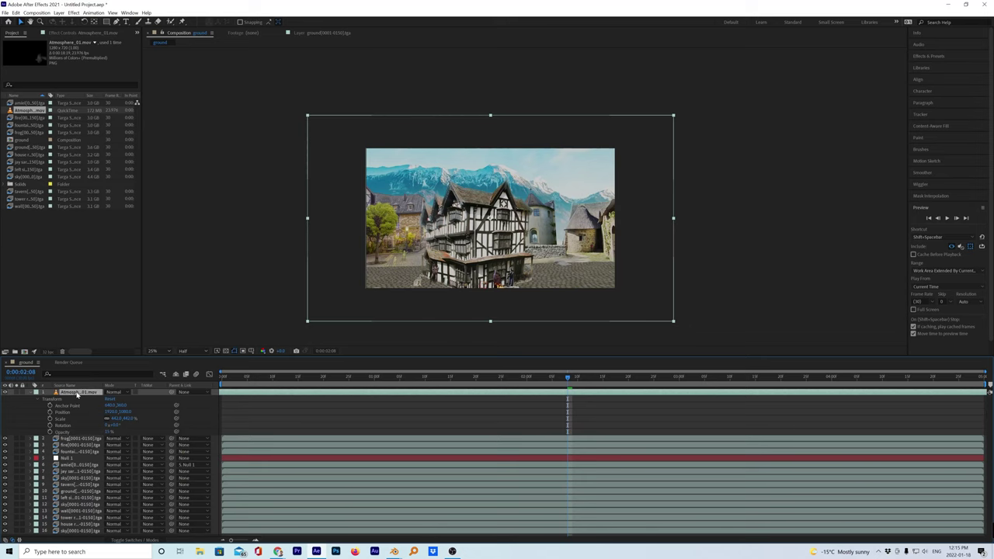
Duplicate the Atmosphere layer, move the copy lower in the stack, and raise its opacity
key(ctrl+d)
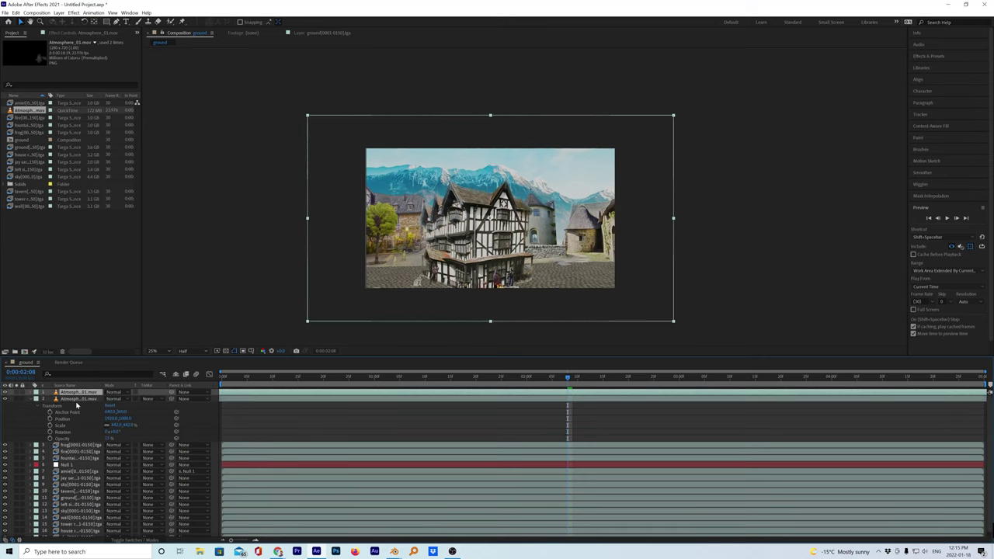
drag(77, 400, 78, 507)
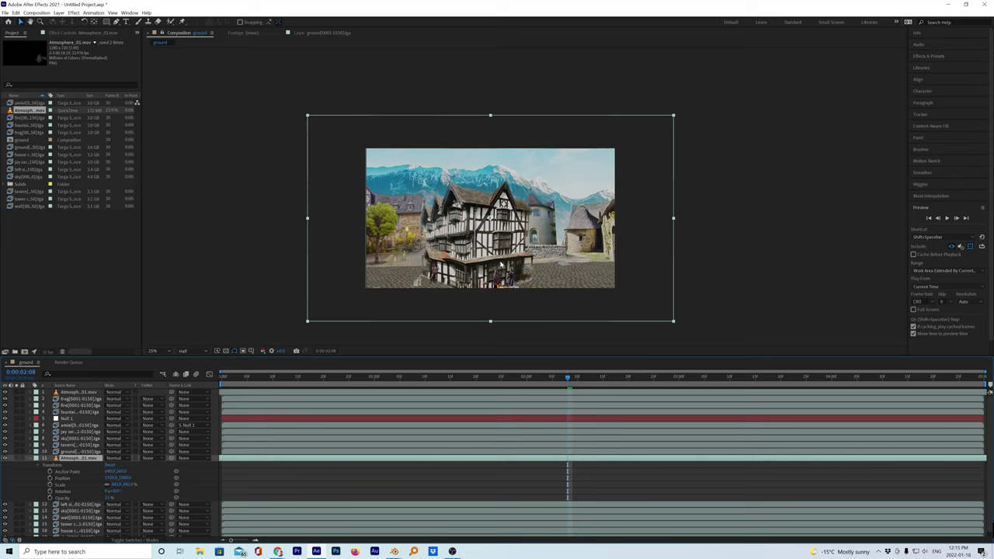
click(115, 498)
drag(120, 498, 147, 497)
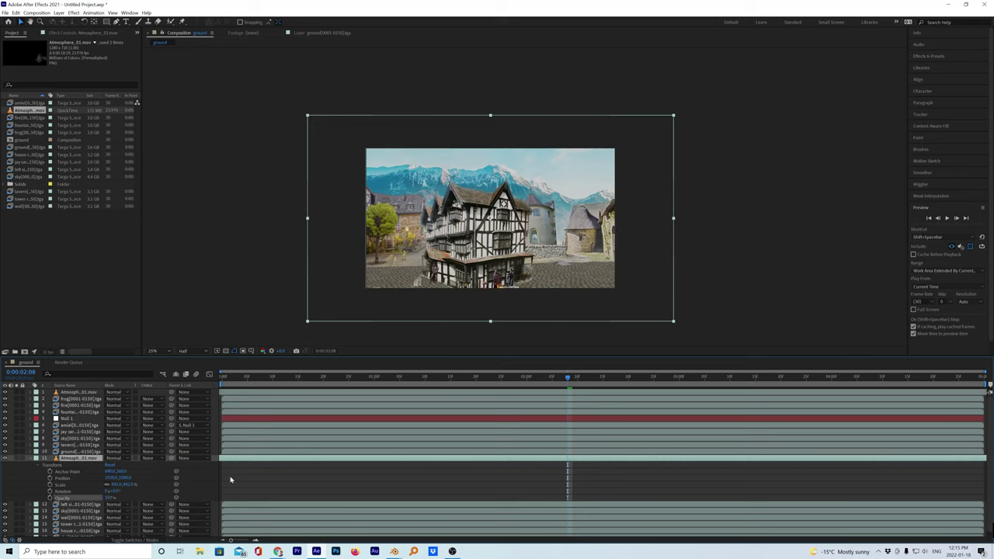
At 50% view on the mountains, type 0 as the copy's Opacity and nudge its Position Y up
key(period)
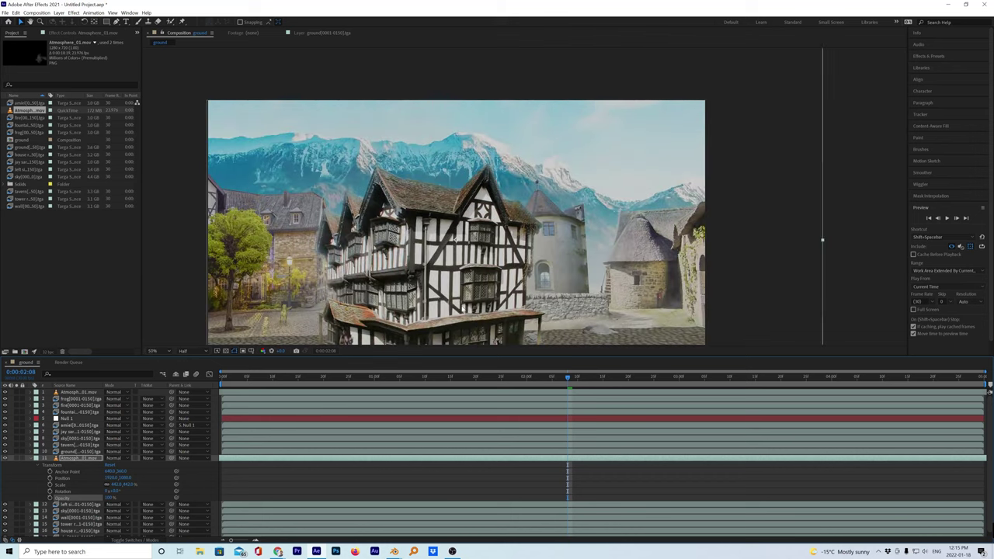
middle_drag(446, 302, 469, 251)
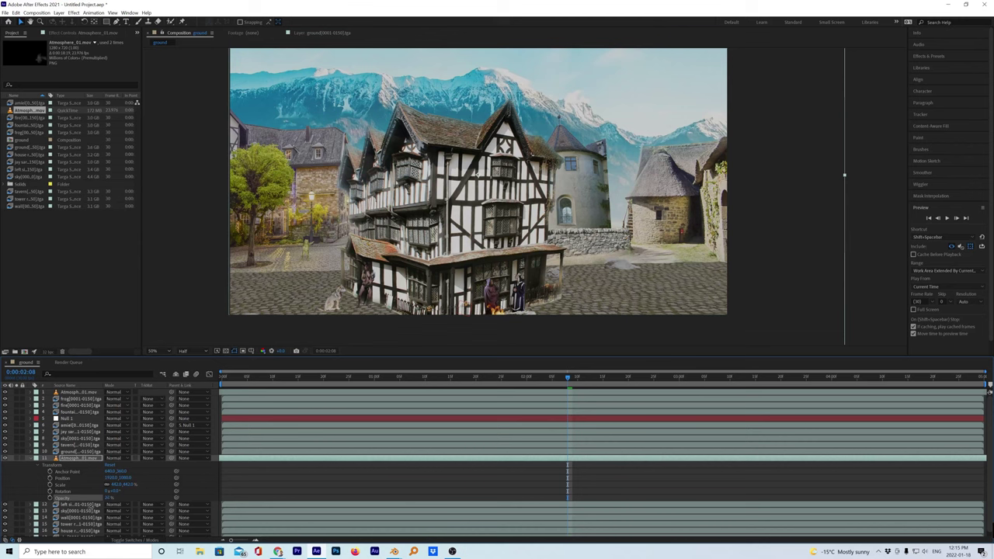
click(114, 497)
text(0)
key(Return)
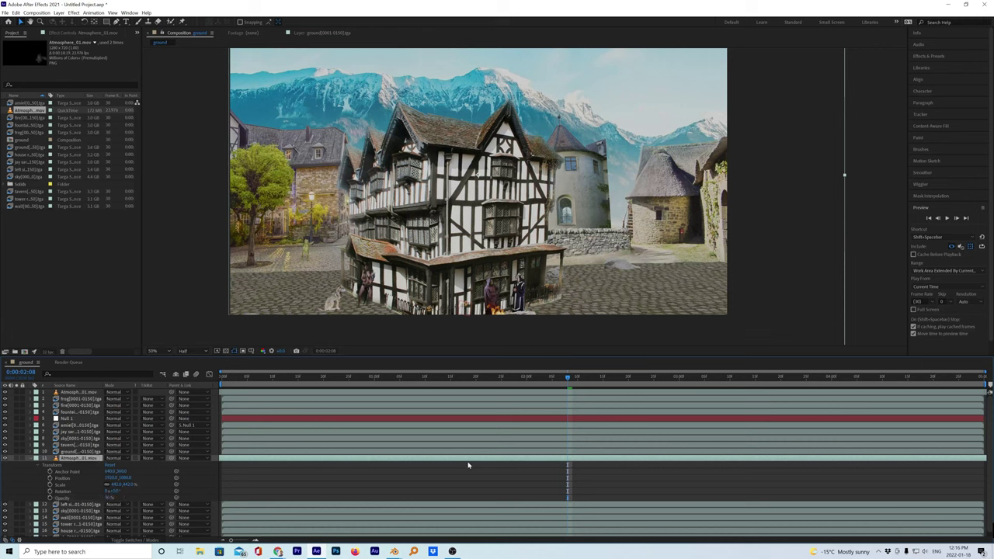
click(125, 477)
mouse_move(126, 479)
mouse_down()
mouse_move(110, 471)
mouse_move(120, 477)
mouse_up()
Duplicate the second haze layer and drag the new copy near the bottom of the stack
click(66, 460)
key(ctrl+d)
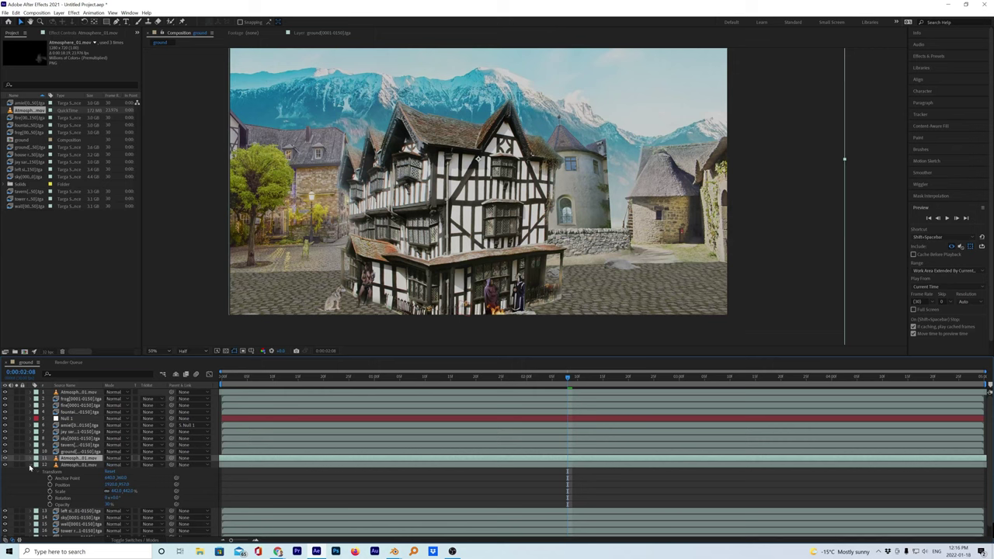
click(31, 467)
click(72, 464)
drag(72, 465, 75, 505)
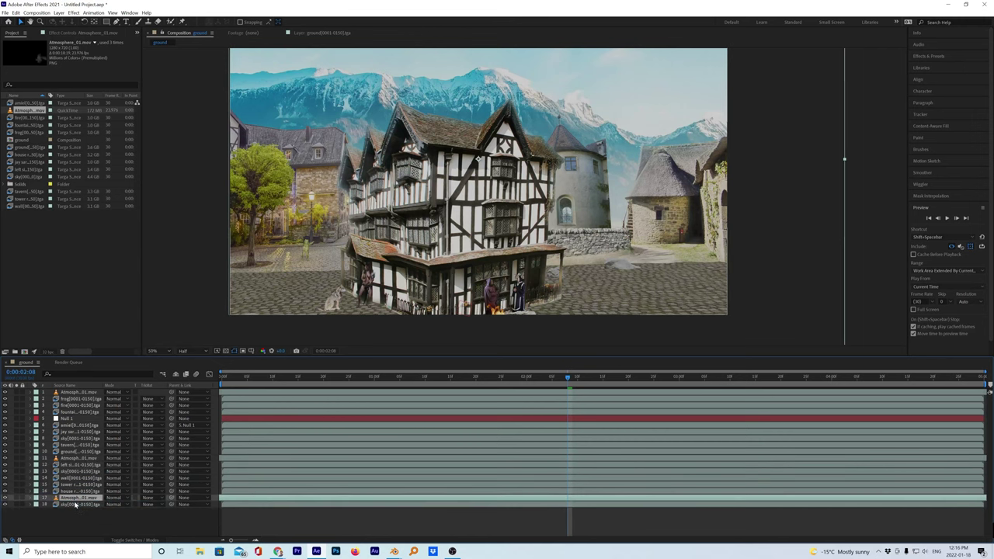
Expand the lowest haze copy's Transform properties and select its Scale value
click(32, 498)
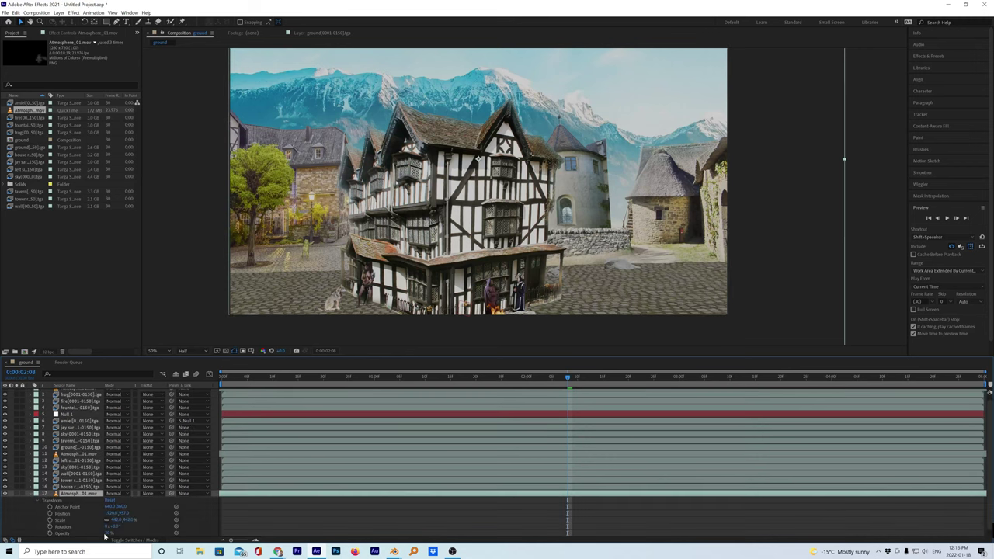
click(62, 533)
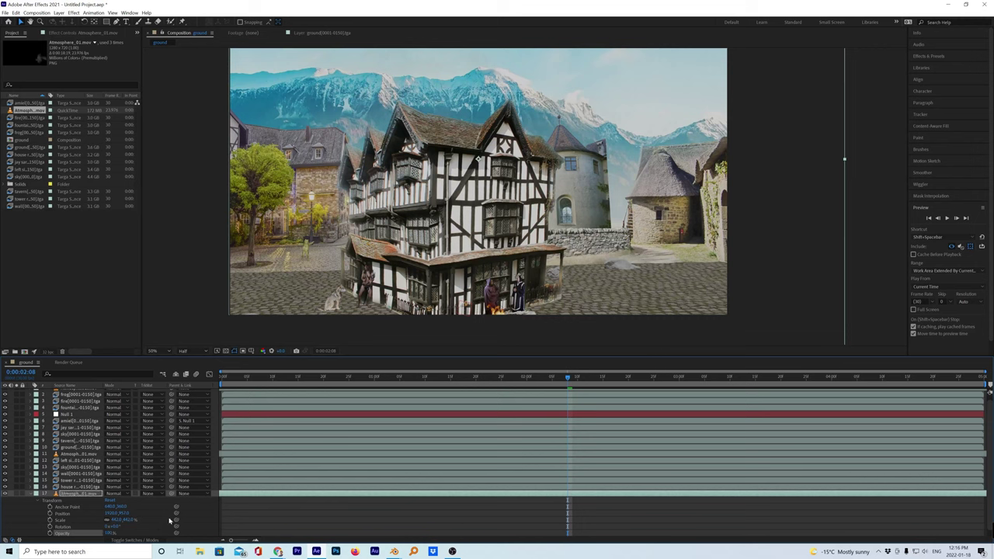
click(163, 517)
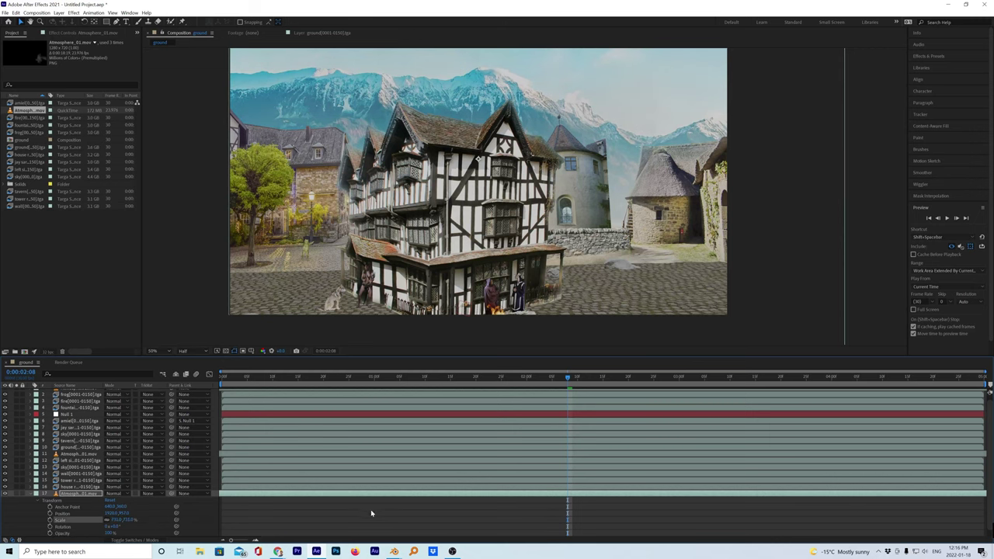
Preview the shot from 0:00:01:28 to about 0:00:01:08, toggling the viewer zoom
scroll(567, 226, down, 2)
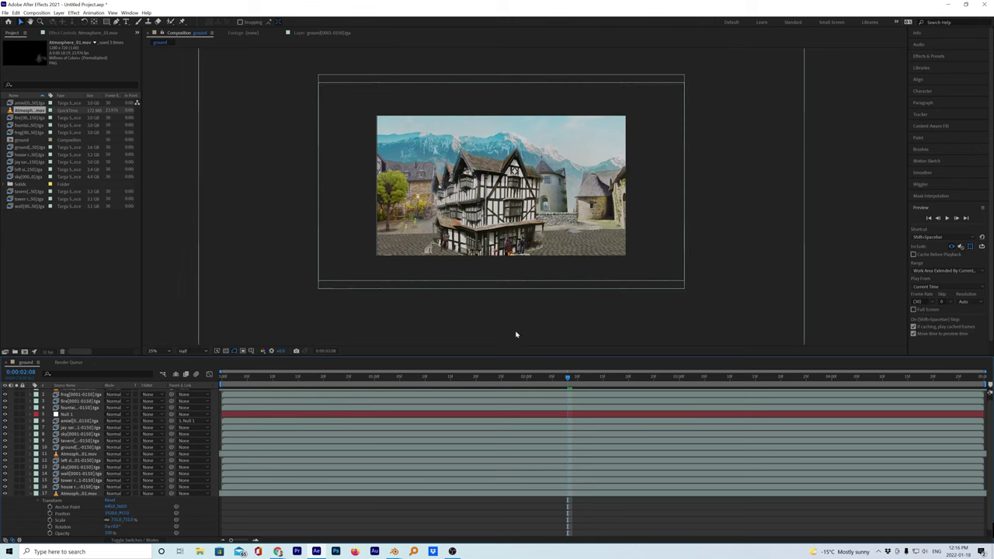
drag(531, 378, 223, 379)
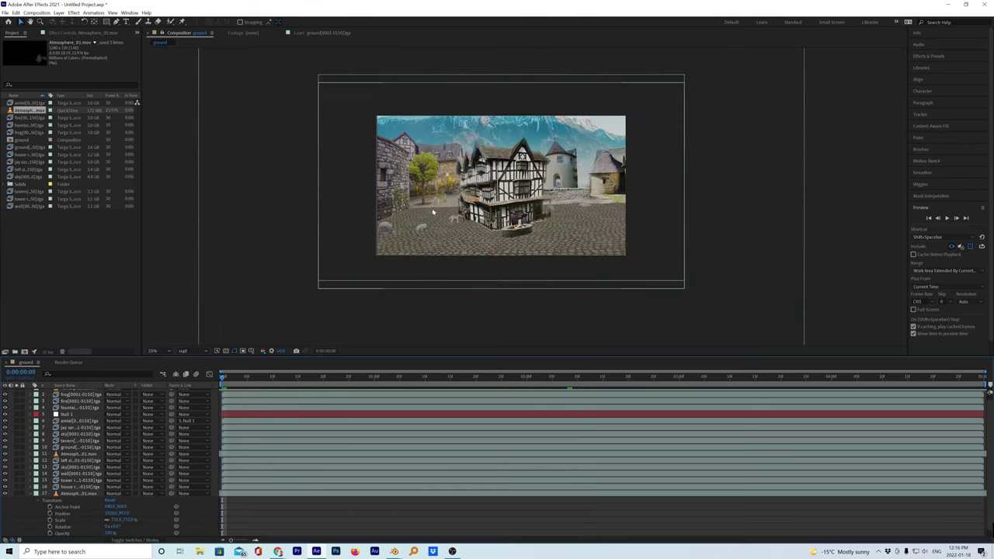
key(period)
key(comma)
key(period)
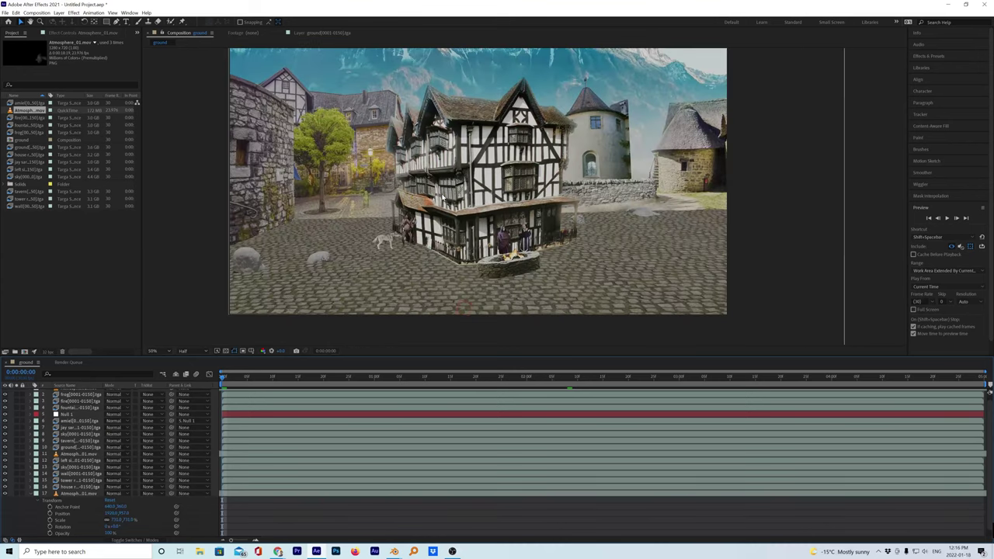
scroll(443, 198, down, 2)
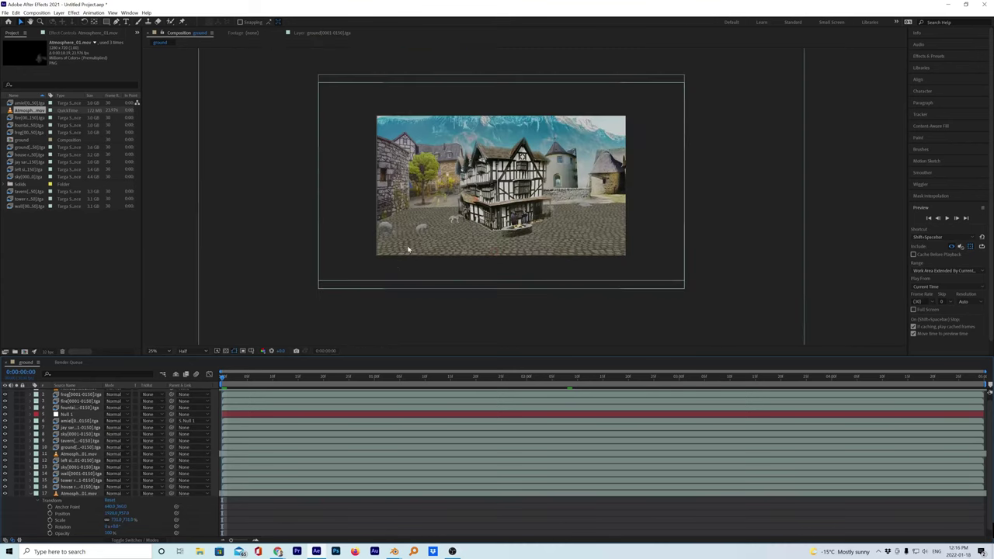
click(418, 378)
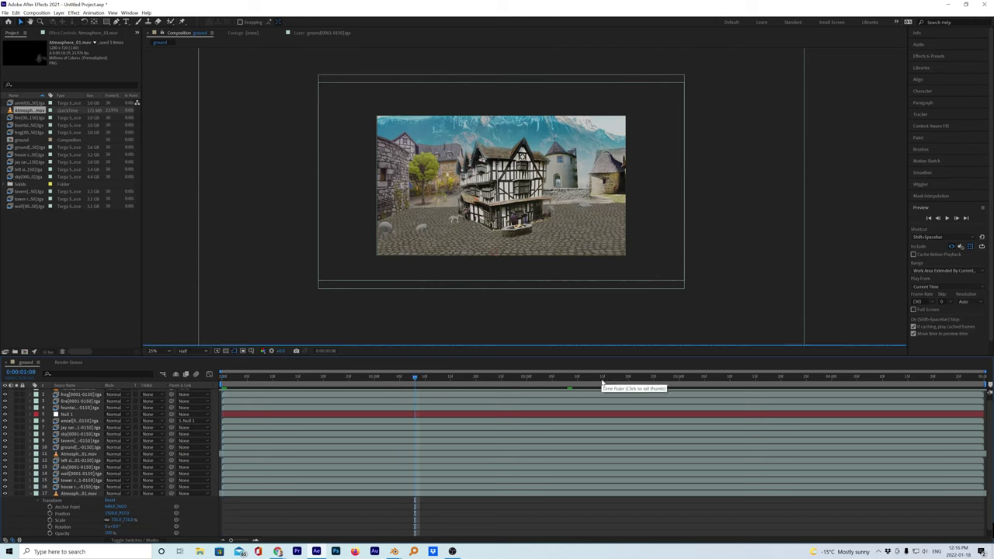
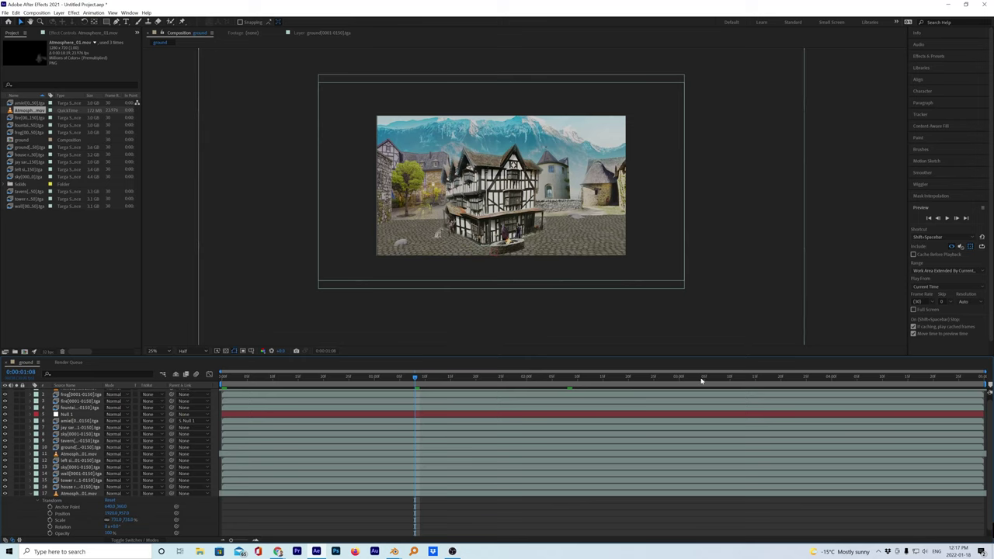
Scrub through the first few seconds of the village animation to preview frames
click(703, 378)
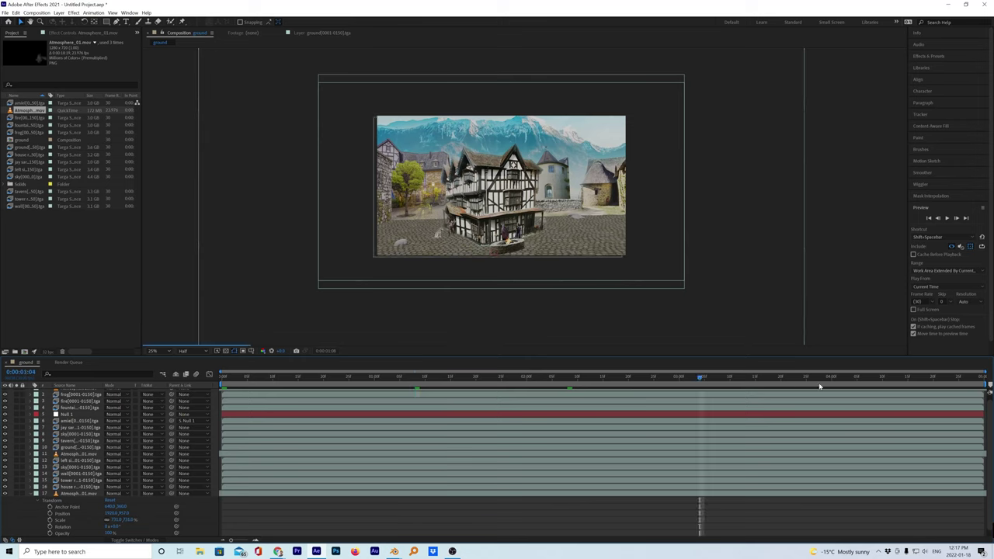
click(852, 379)
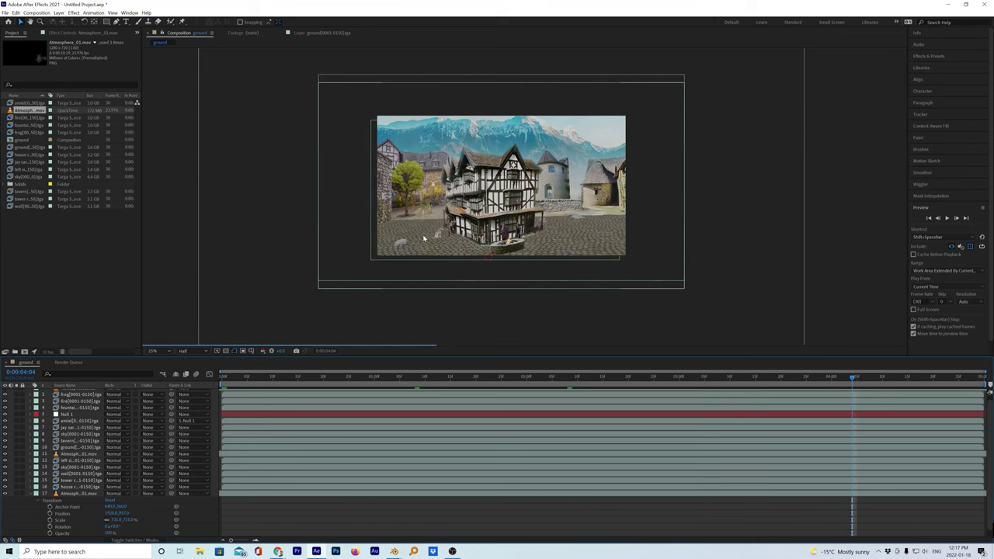
scroll(431, 276, up, 4)
scroll(451, 295, down, 2)
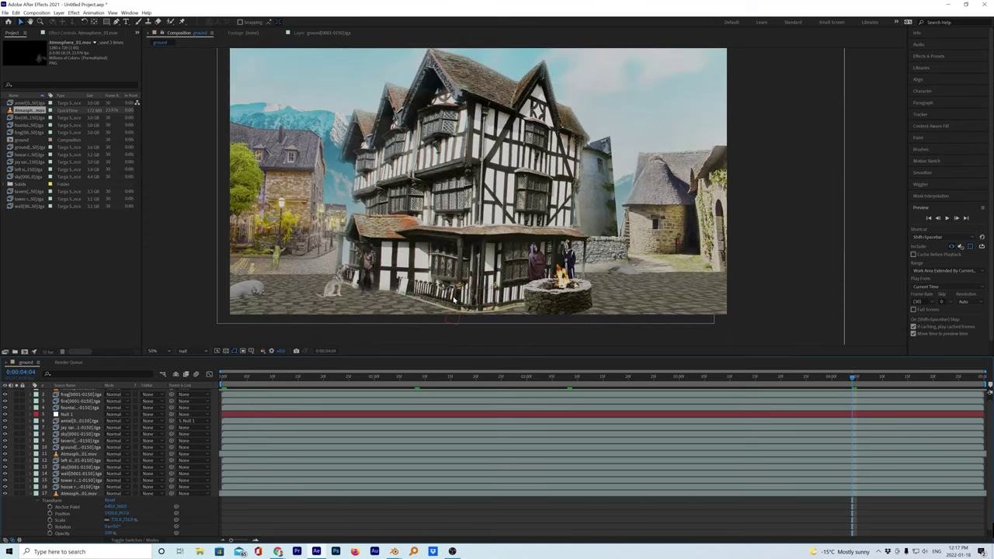
click(913, 381)
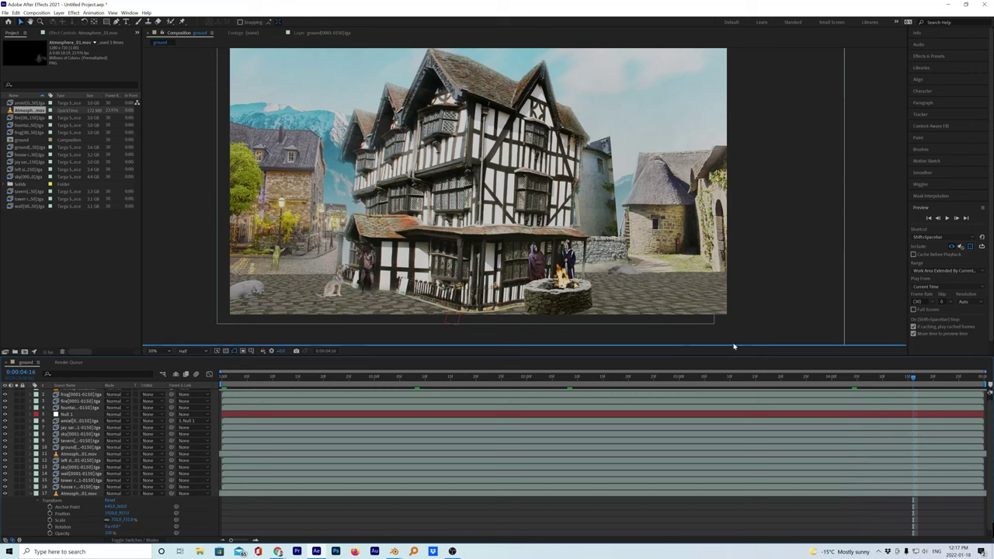
click(700, 380)
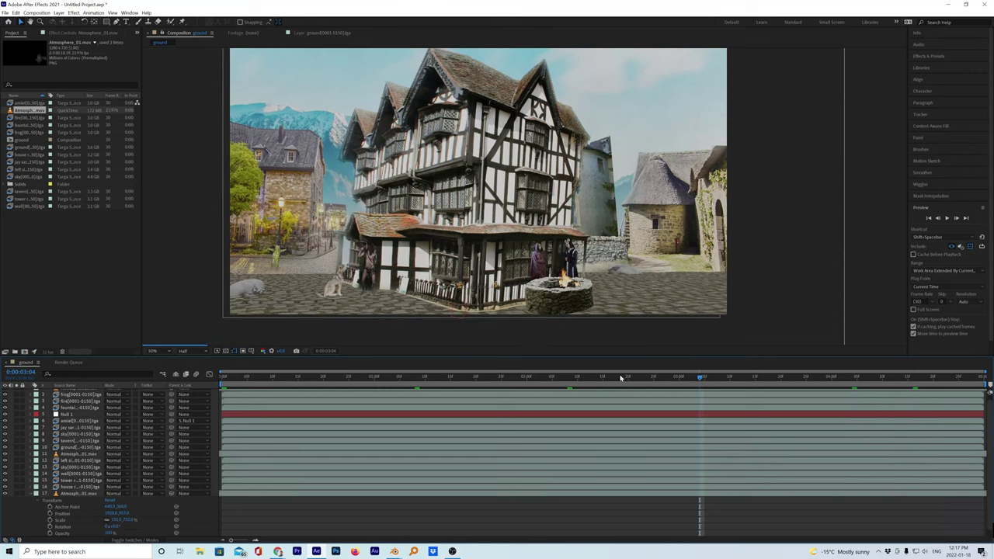
click(523, 378)
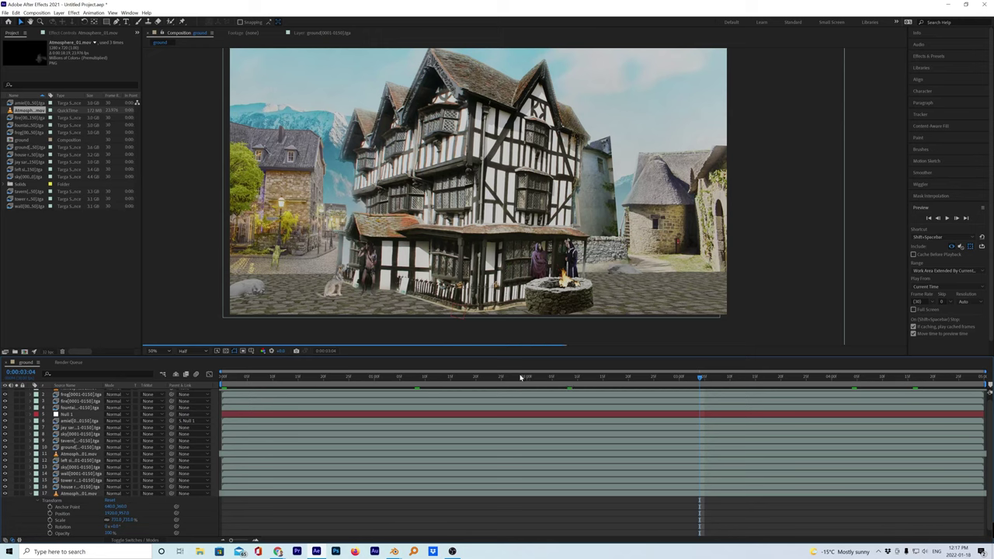
click(344, 378)
click(288, 378)
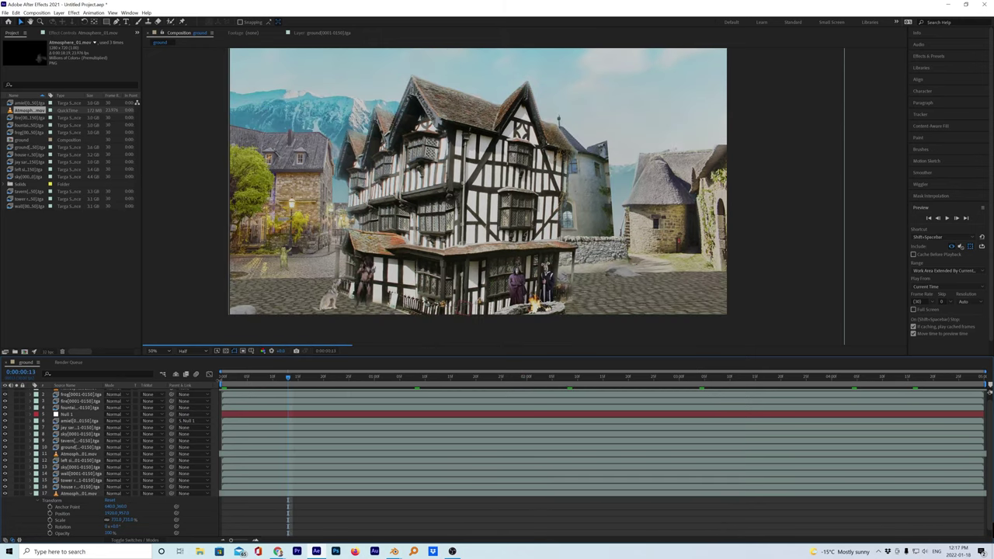
click(222, 379)
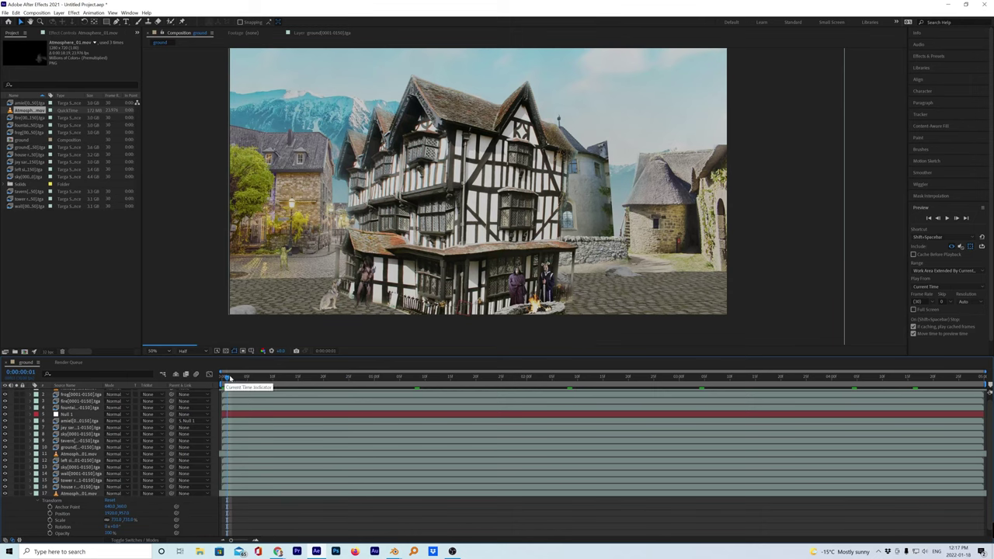
scroll(561, 227, down, 2)
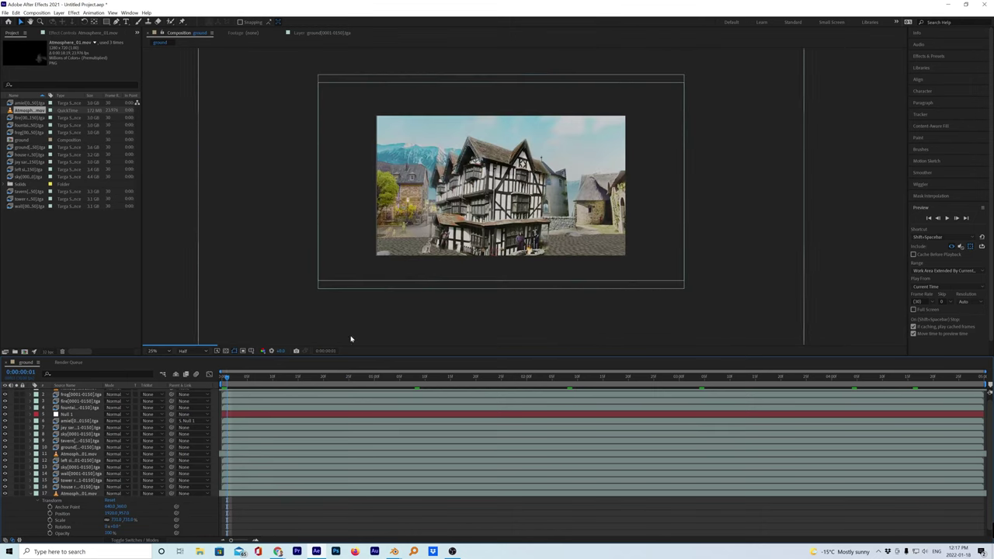
click(264, 381)
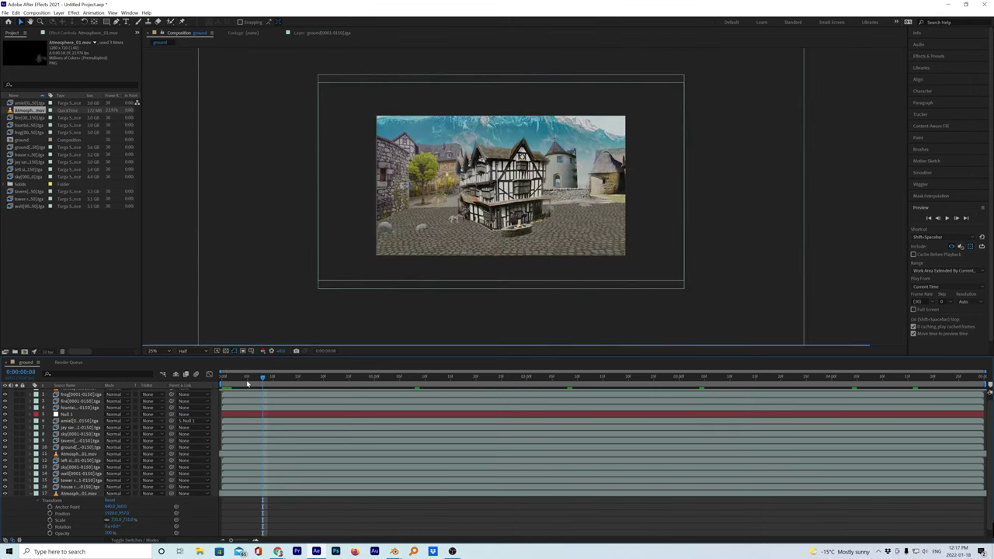
click(353, 378)
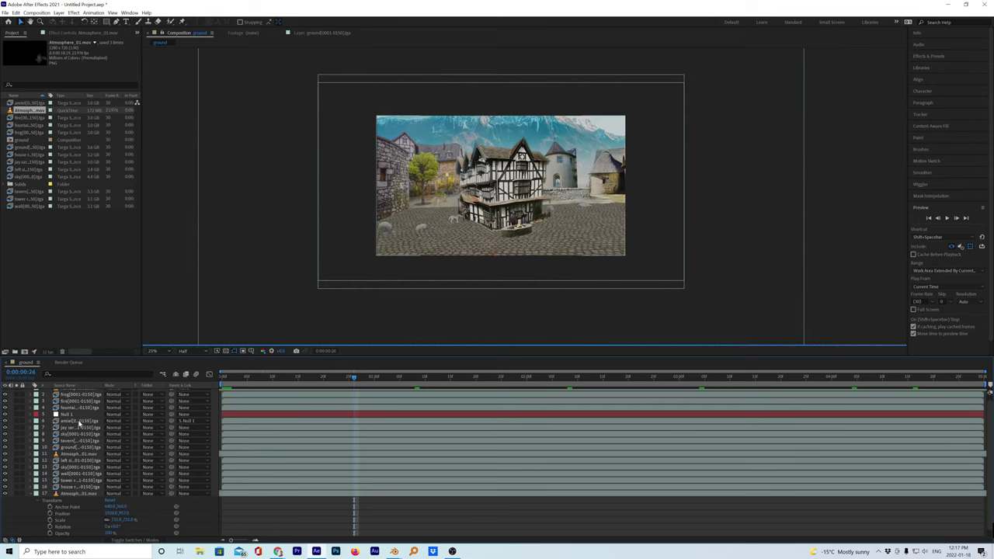
scroll(78, 412, up, 1)
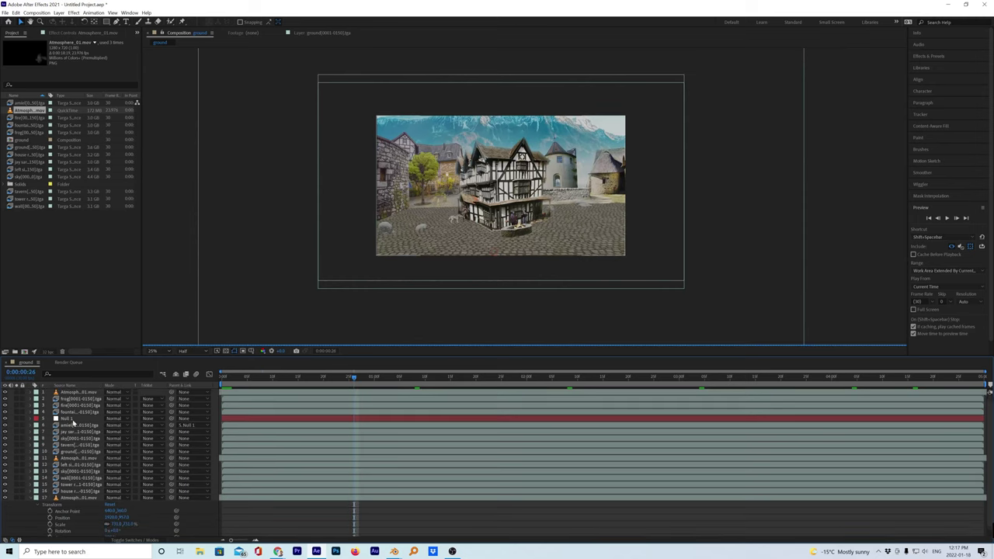
Create a new solid layer coloured blue (003EFF) over the village composite
click(58, 12)
mouse_move(165, 21)
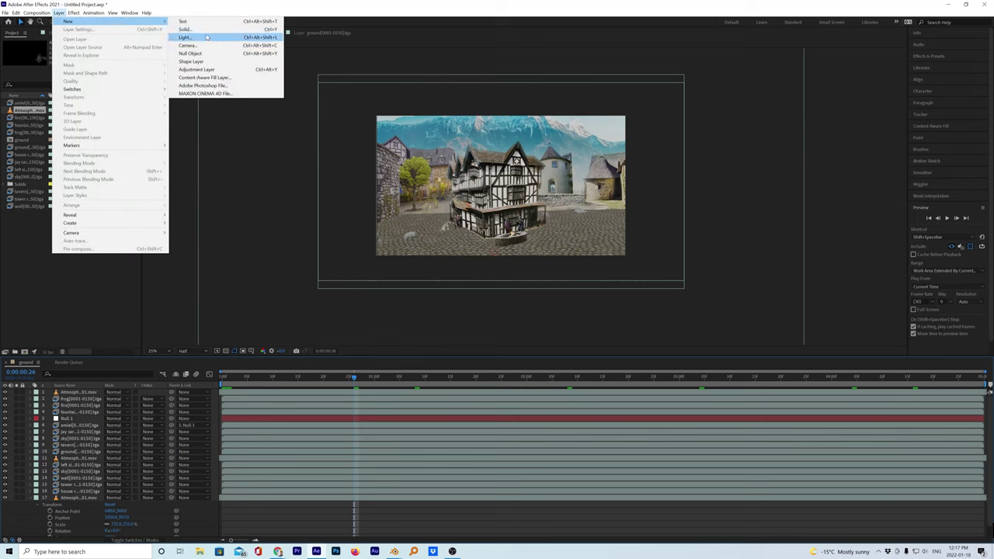
click(185, 28)
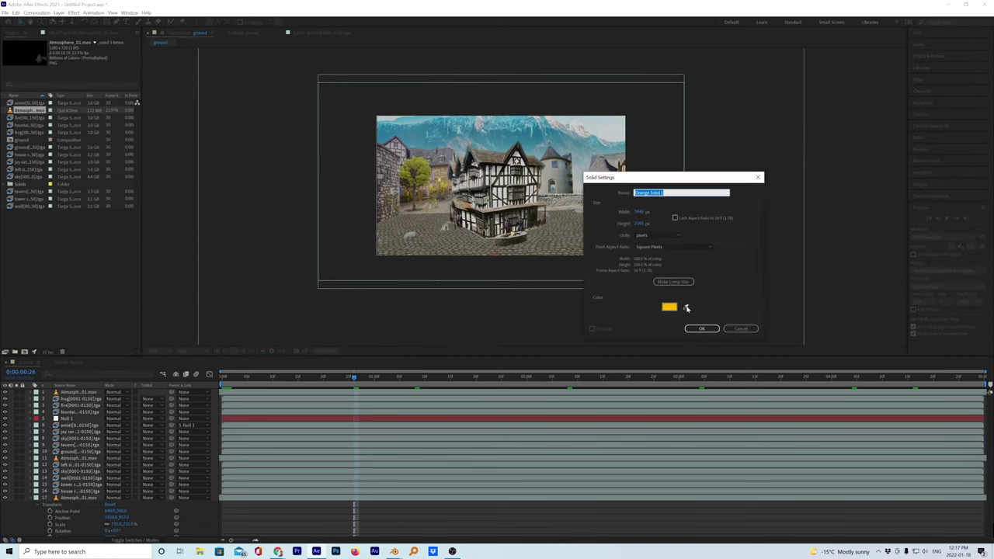
click(668, 307)
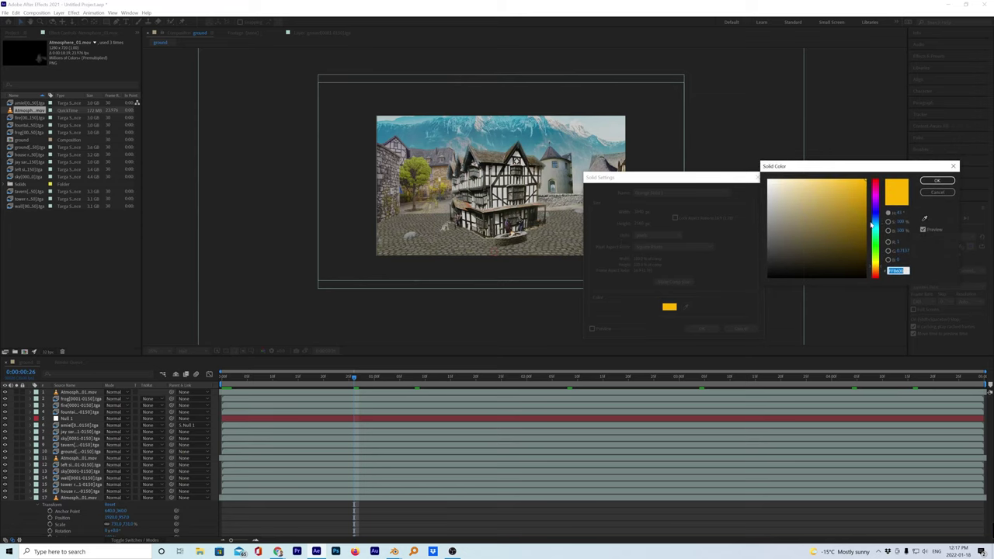
click(879, 218)
click(876, 182)
click(878, 219)
click(937, 180)
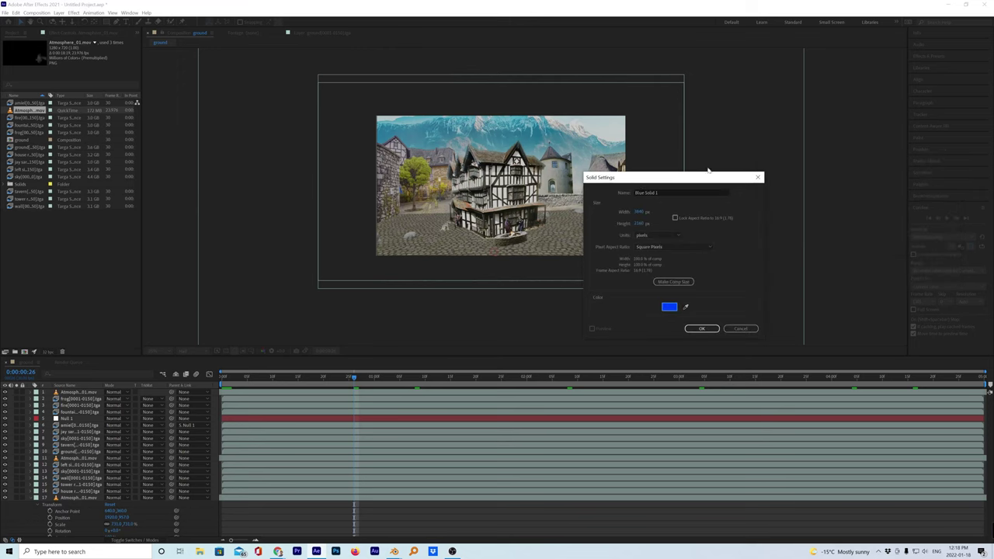
click(701, 328)
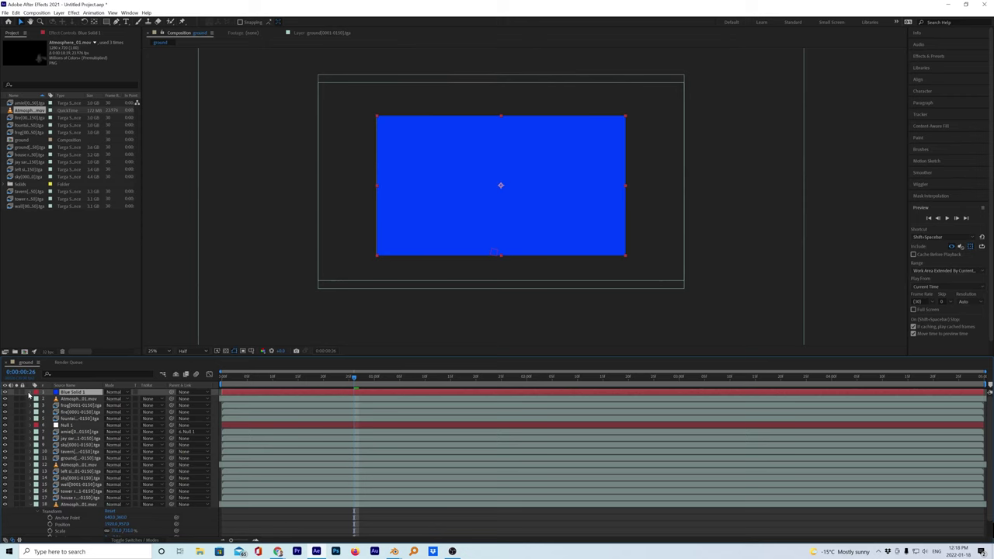
Expand Blue Solid 1's Transform properties and enter 0 for its opacity
click(36, 392)
click(42, 399)
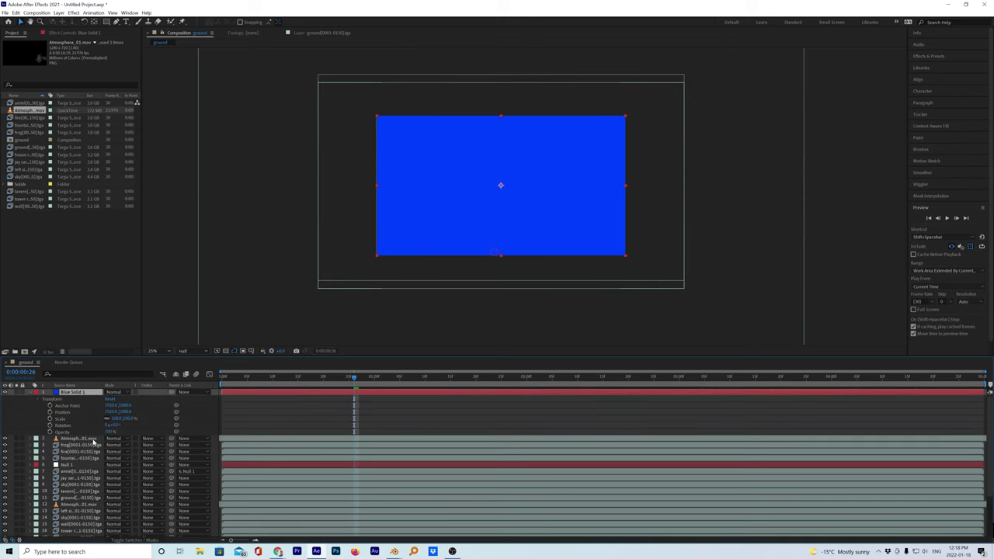
text(0)
key(Return)
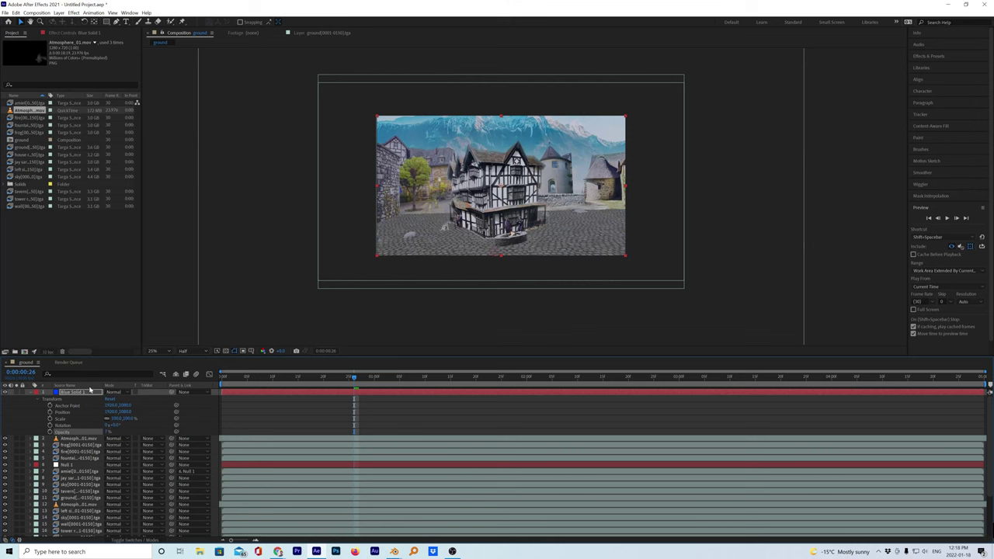
scroll(423, 177, up, 2)
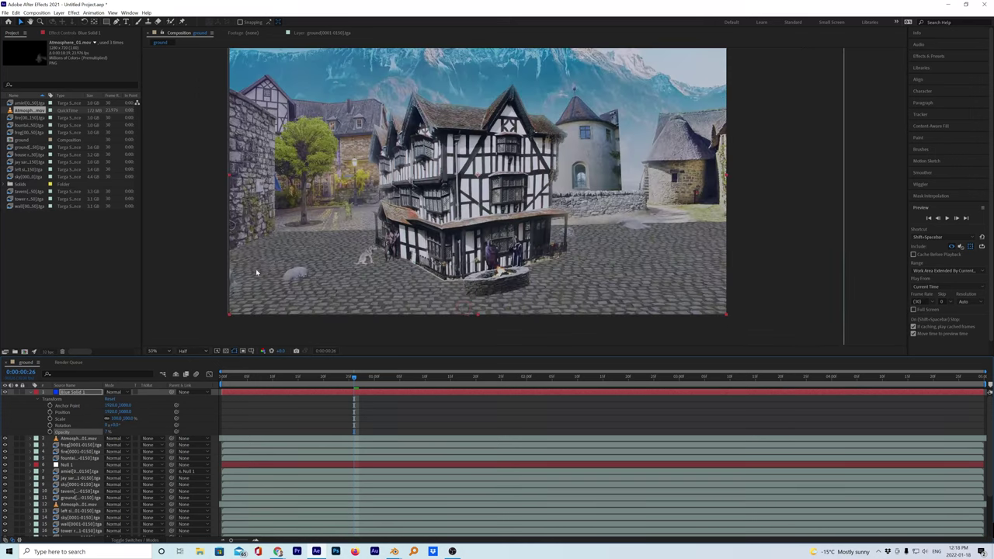
Set Blue Solid 1's blending mode to Overlay and collapse its properties
click(126, 397)
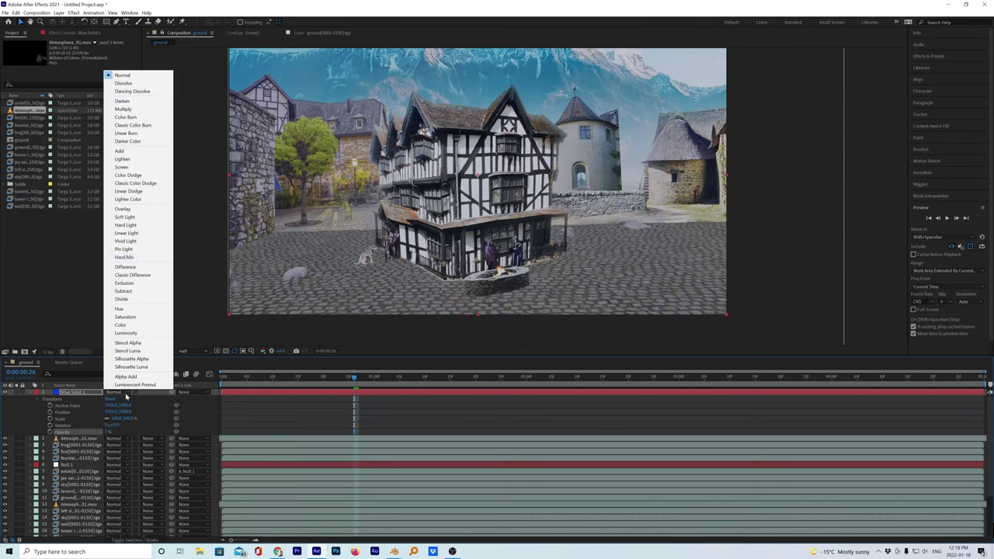
click(142, 214)
click(459, 293)
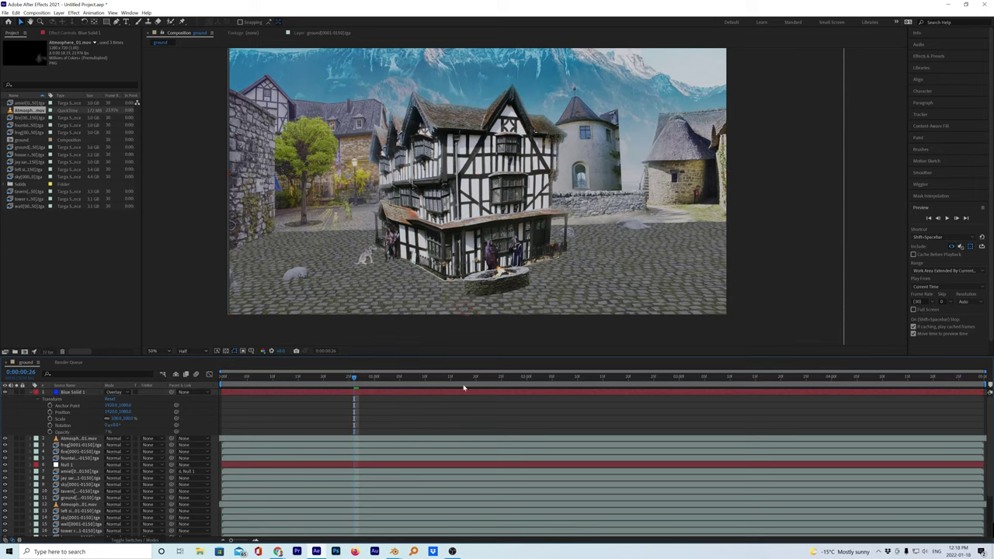
scroll(459, 293, down, 3)
scroll(458, 292, up, 1)
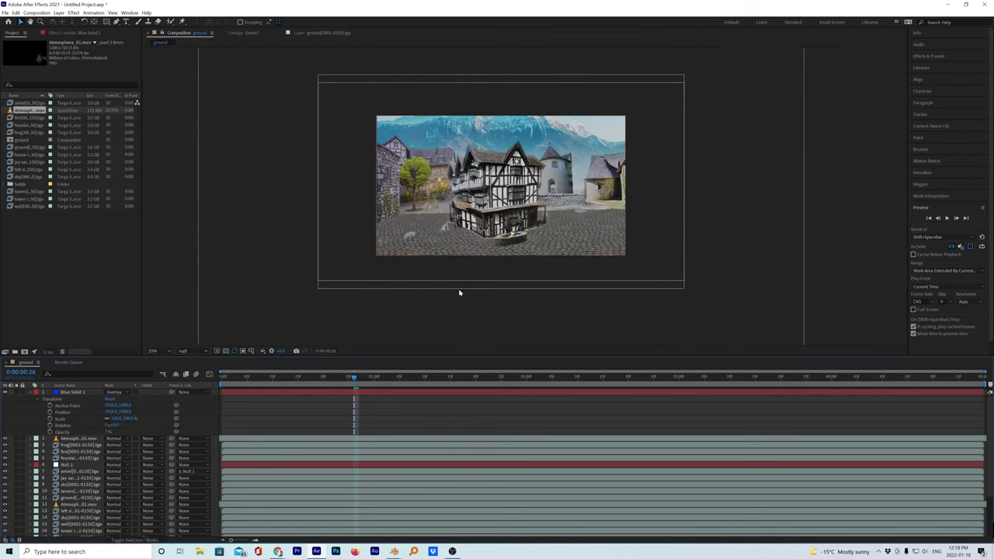
scroll(459, 293, up, 1)
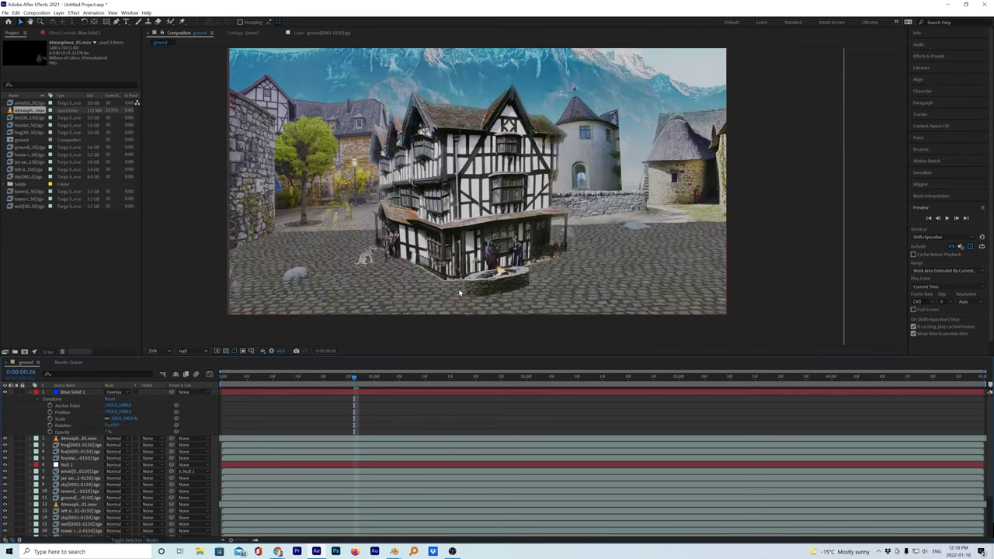
scroll(459, 293, down, 1)
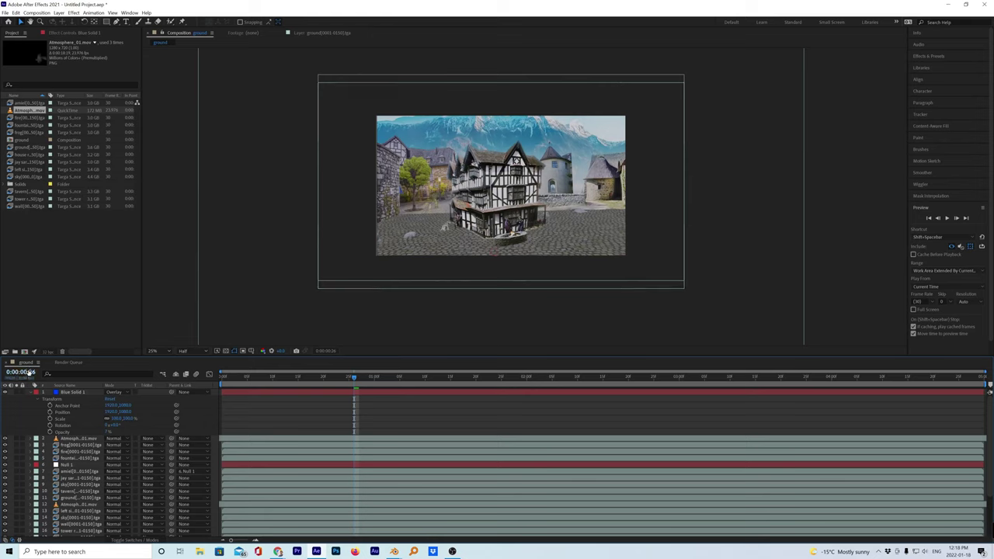
click(30, 395)
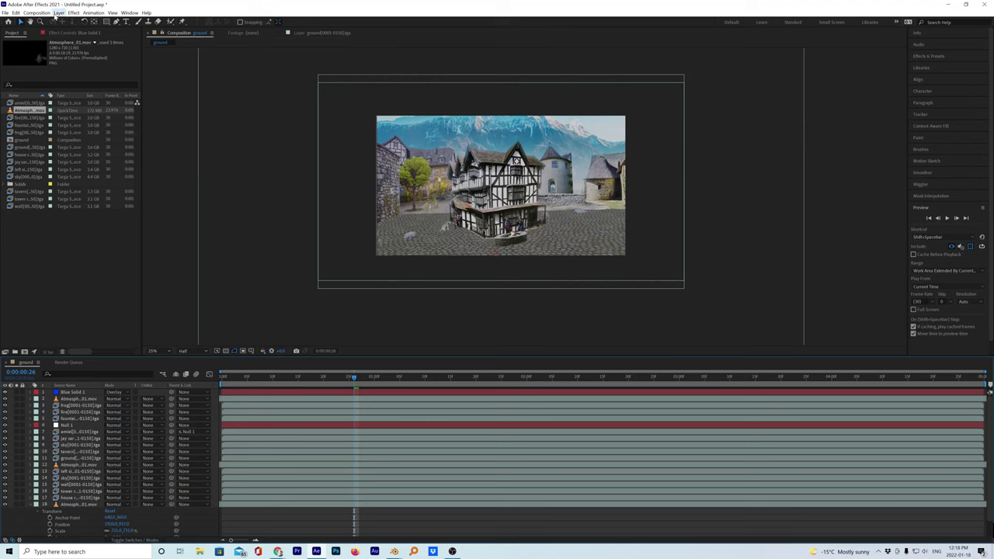
Add a new adjustment layer to the ground composition and rename it 'vig'
click(58, 12)
mouse_move(78, 21)
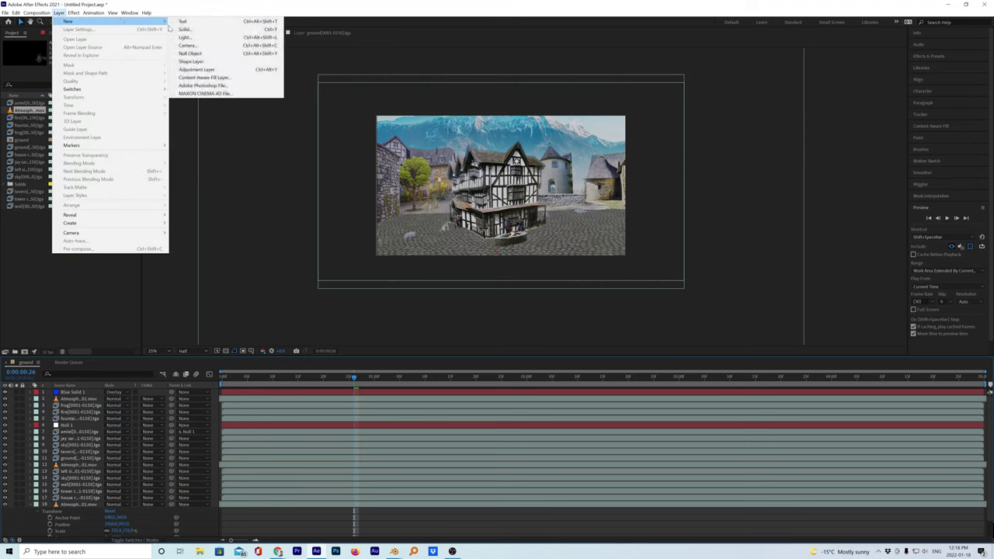
click(200, 69)
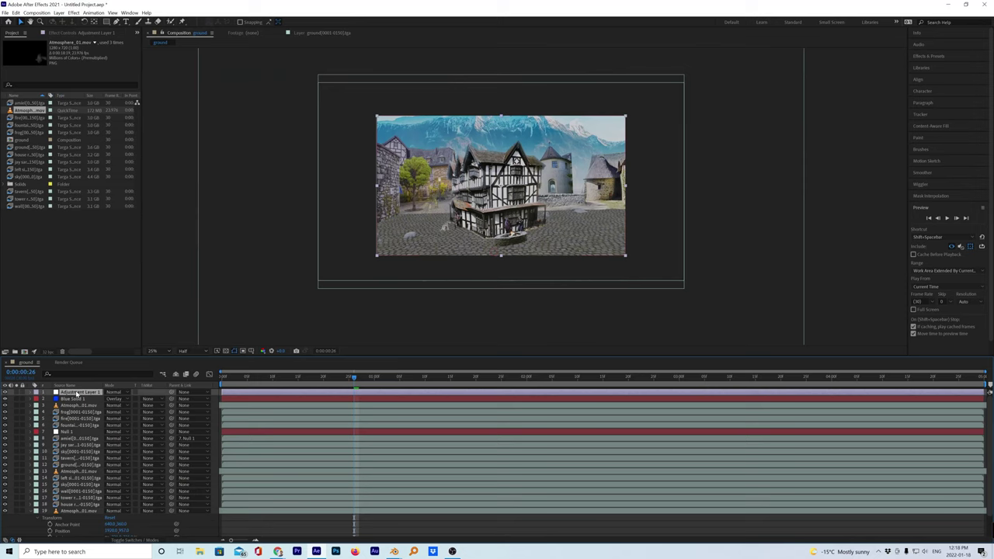
key(Return)
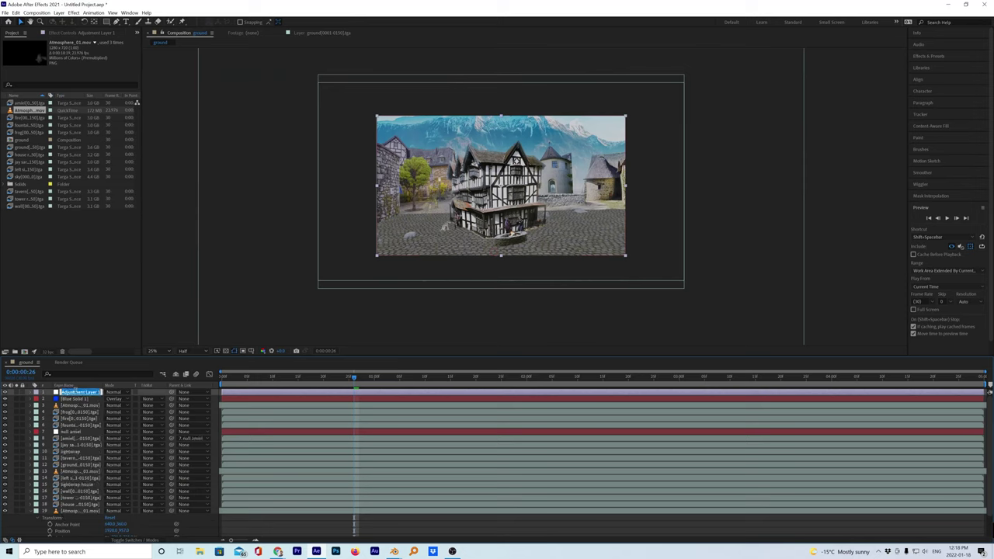
text(y)
text(ig)
key(Return)
Fit an Ellipse Tool mask to the vig layer and stretch its right side outward
click(106, 21)
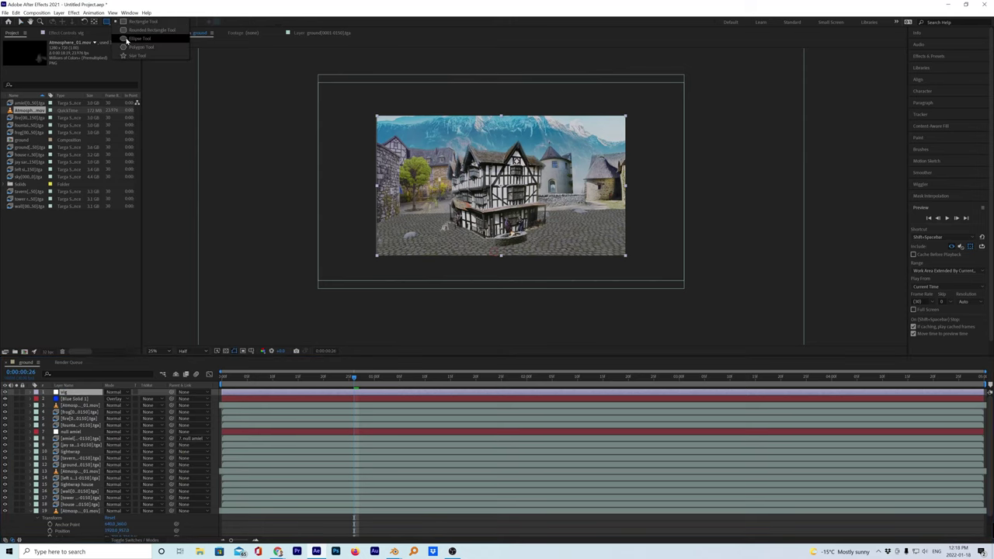
click(124, 38)
double_click(109, 22)
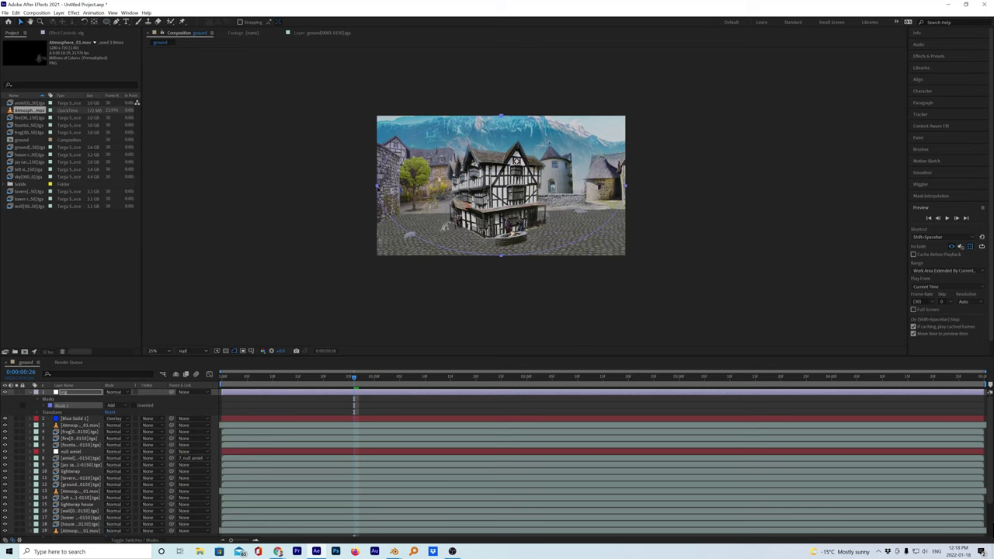
drag(626, 186, 631, 186)
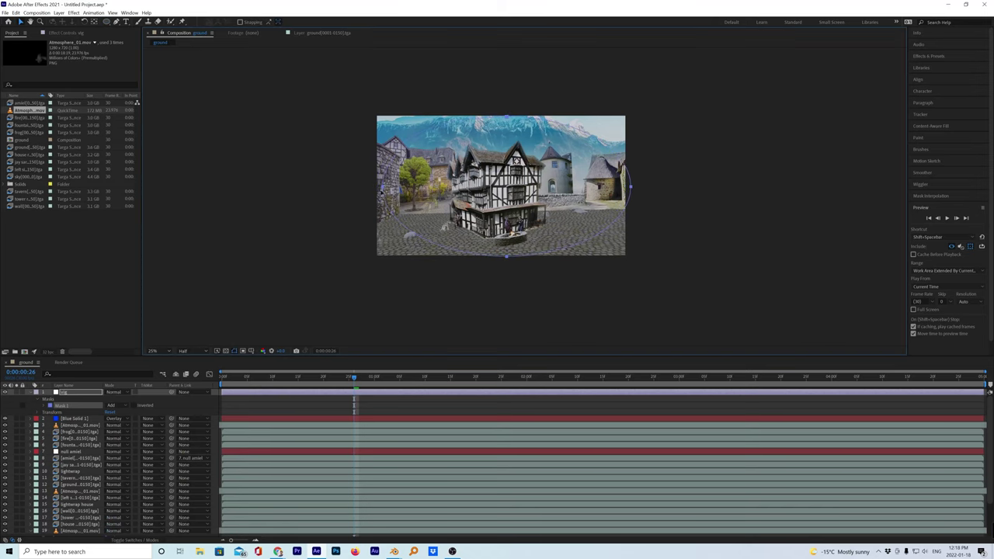
mouse_move(277, 552)
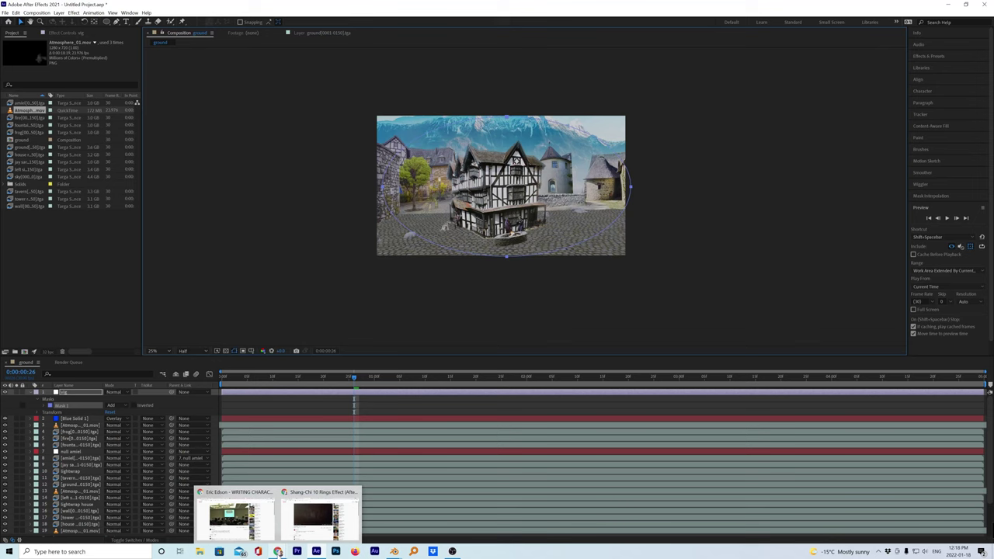
Close the CNBC live stream tab in Chrome and return to After Effects
click(318, 516)
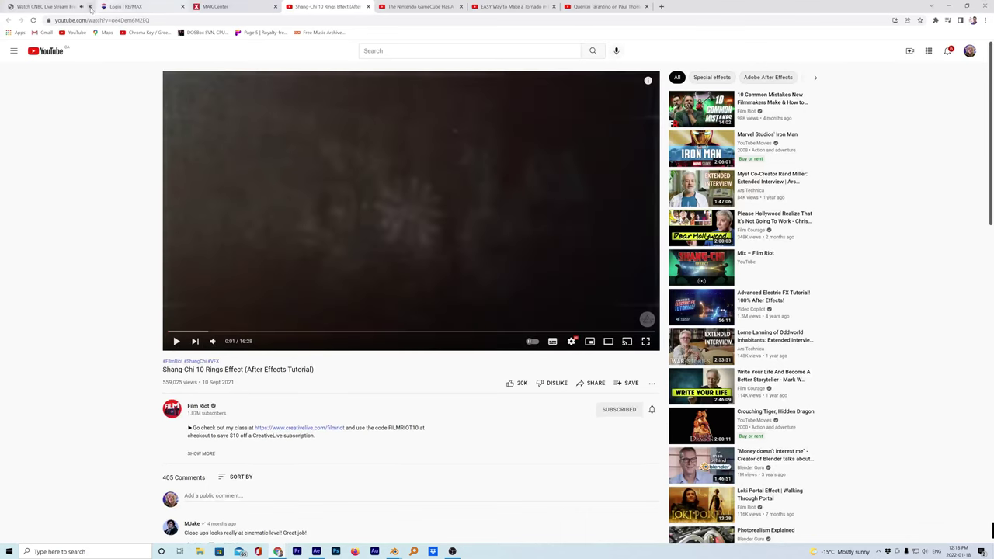
click(89, 6)
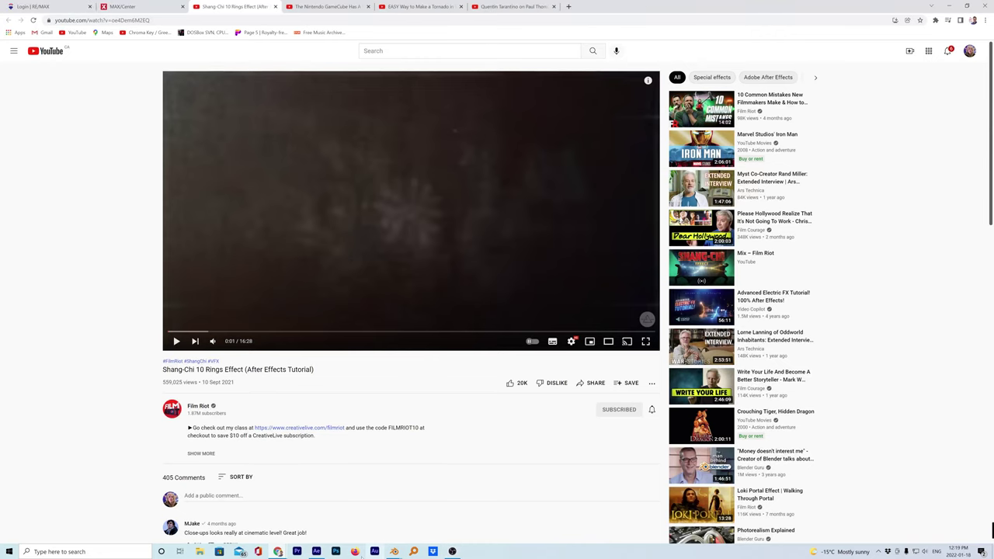
click(317, 551)
click(73, 12)
mouse_move(155, 95)
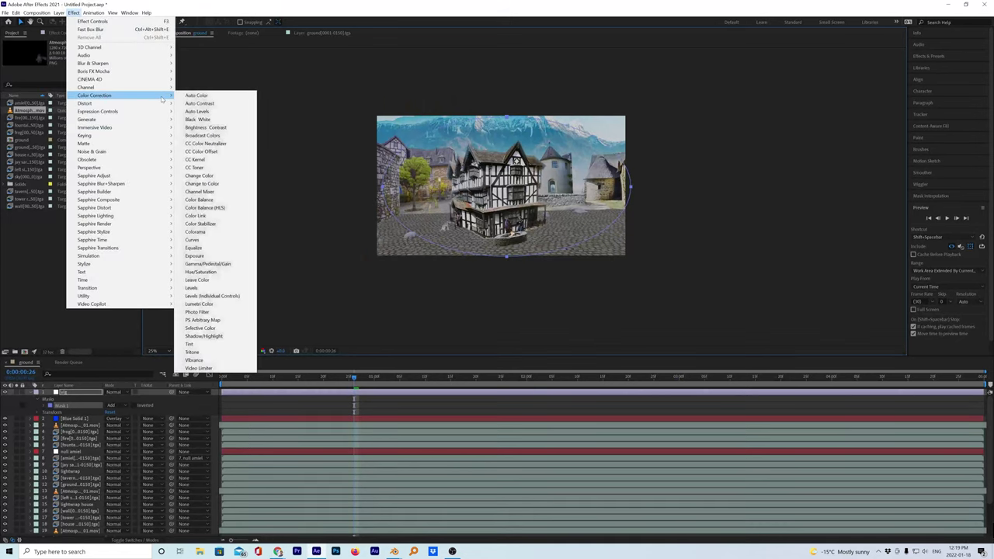
Apply the Exposure effect to the vig layer with Exposure -0.5
click(195, 256)
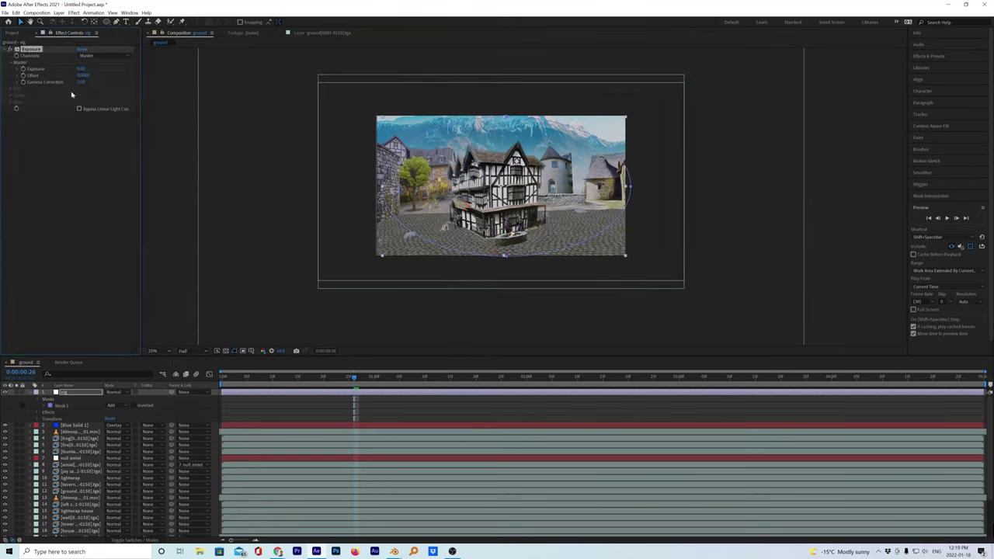
click(80, 68)
text(-0.5)
key(Return)
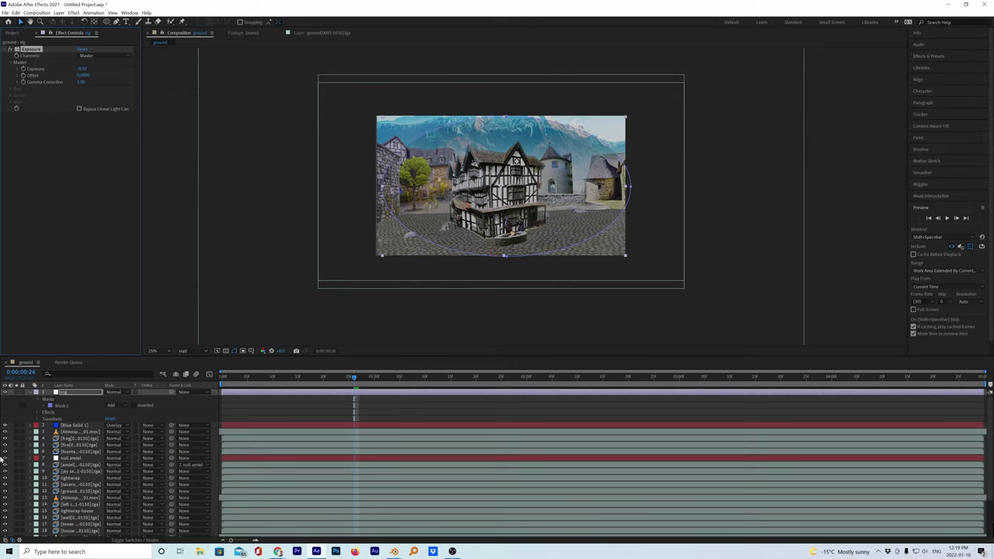
Invert Mask 1 and drag its Mask Feather up for a soft edge
click(134, 405)
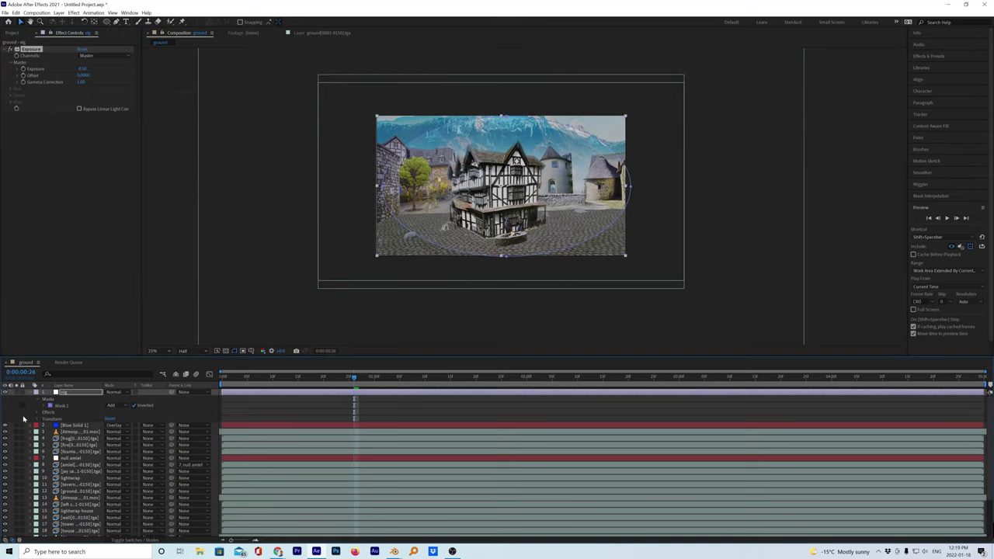
click(44, 406)
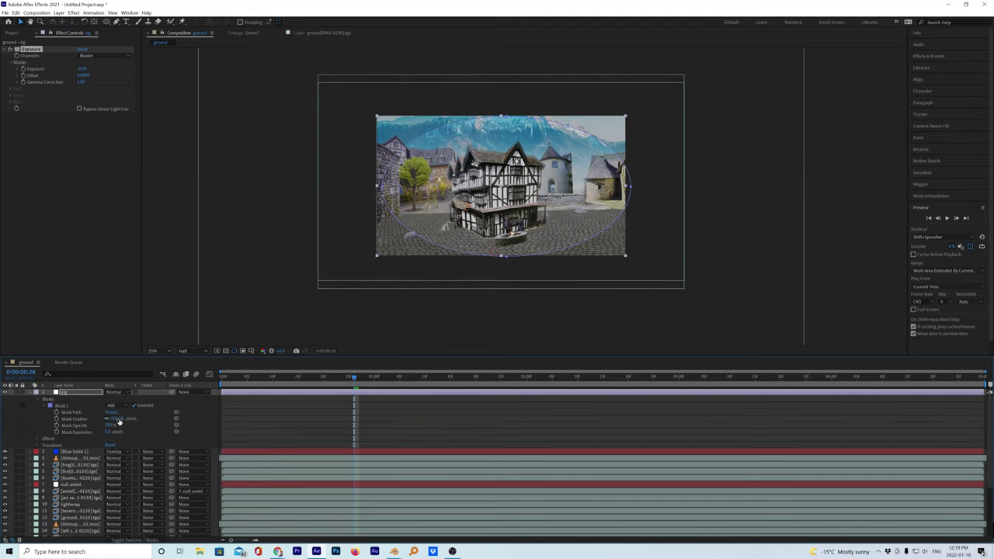
drag(117, 419, 186, 417)
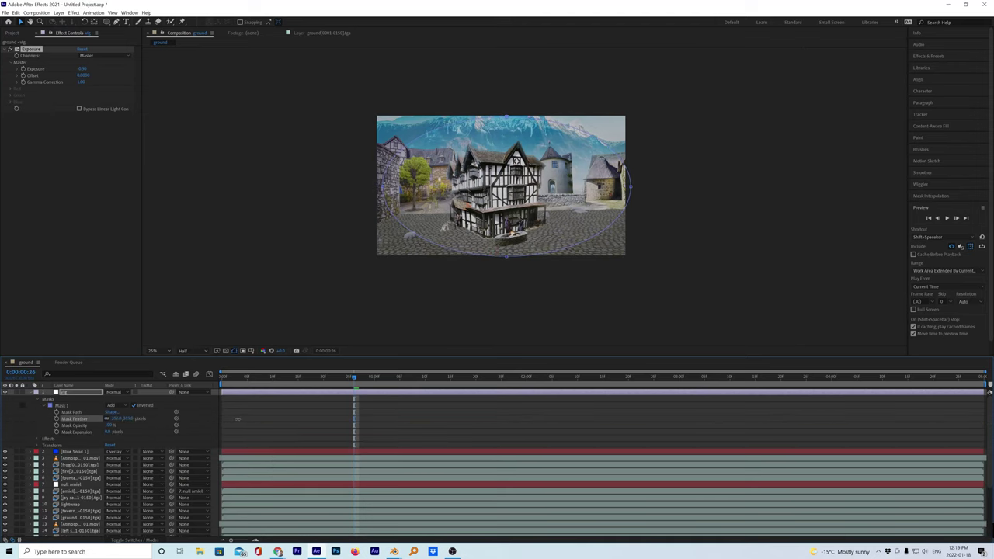
click(288, 410)
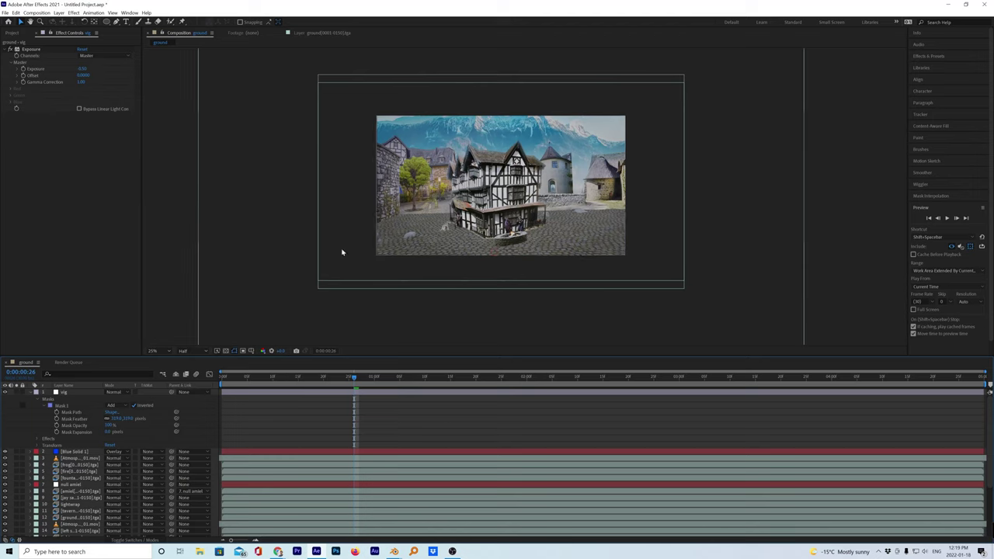
Change the Exposure value to 1 and reselect the vig layer
click(83, 68)
text(1)
key(Return)
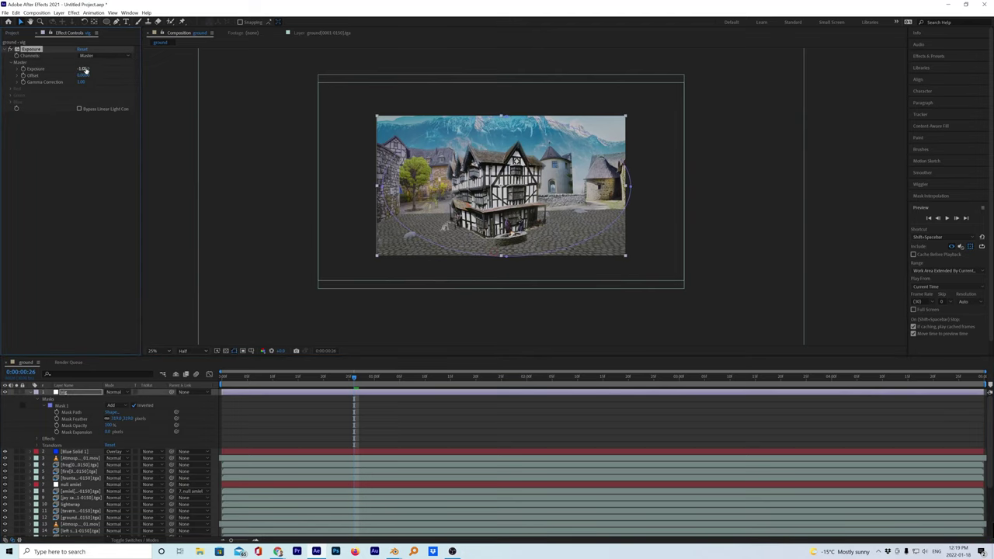
click(406, 437)
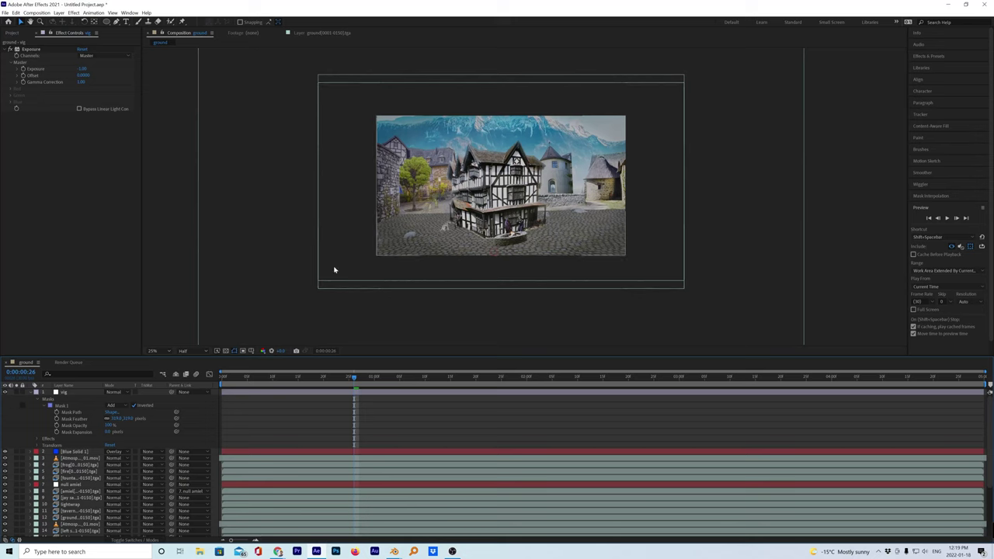
click(70, 392)
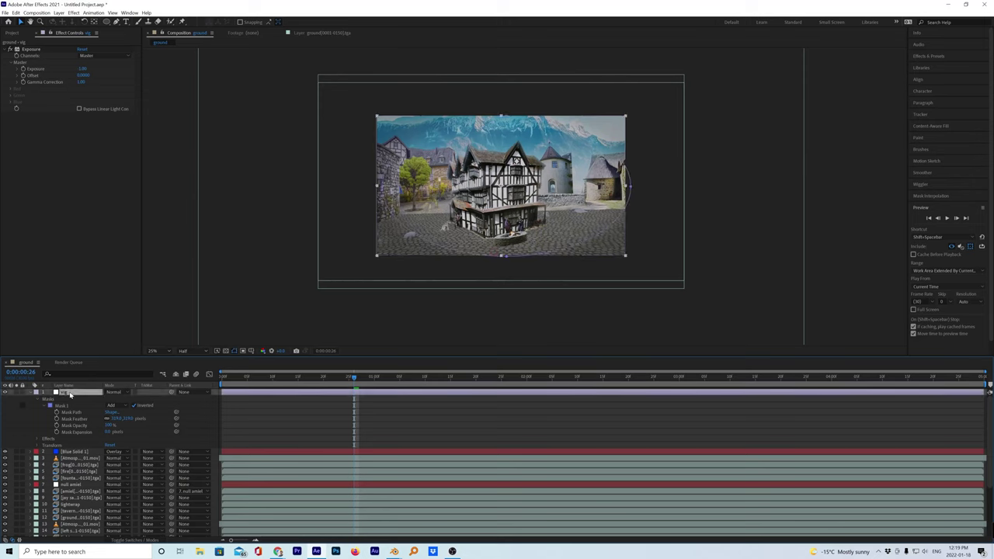
Pull Mask 1's top points upward so the oval reaches above the frame
key(g)
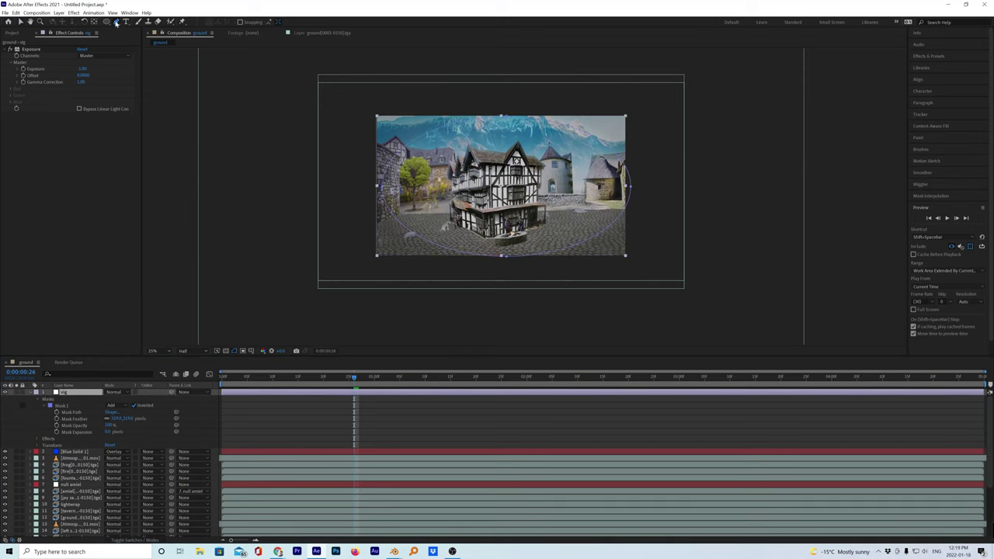
click(417, 142)
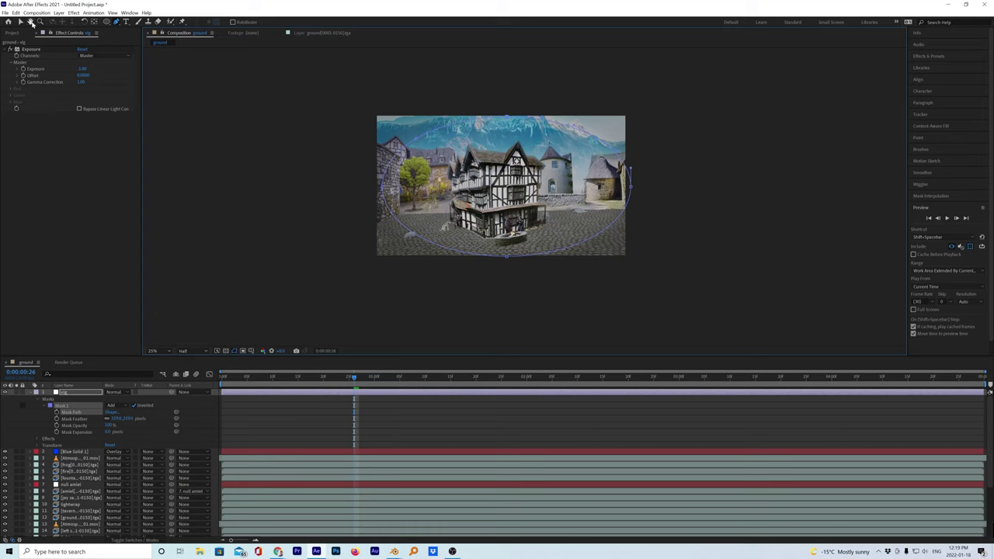
click(21, 22)
click(21, 22)
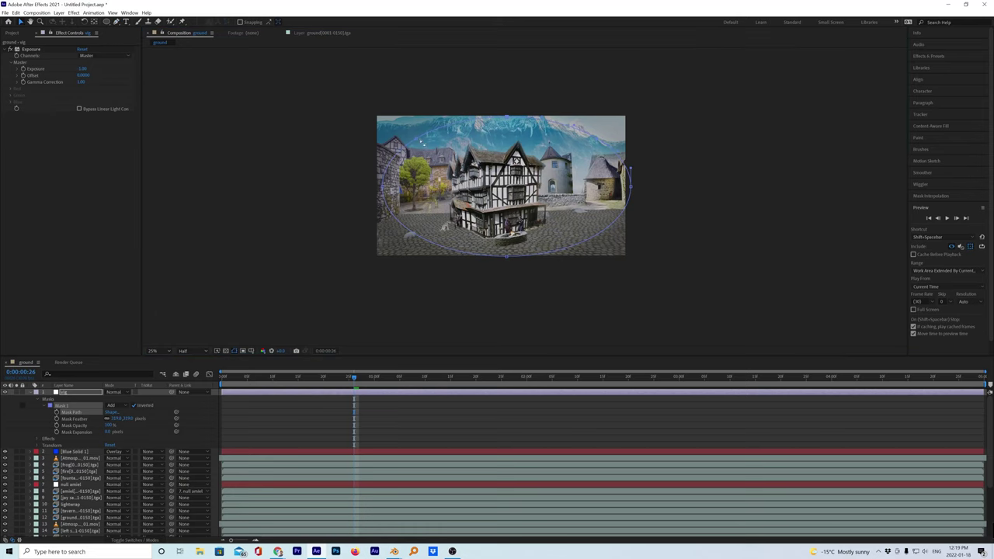
drag(417, 141, 400, 101)
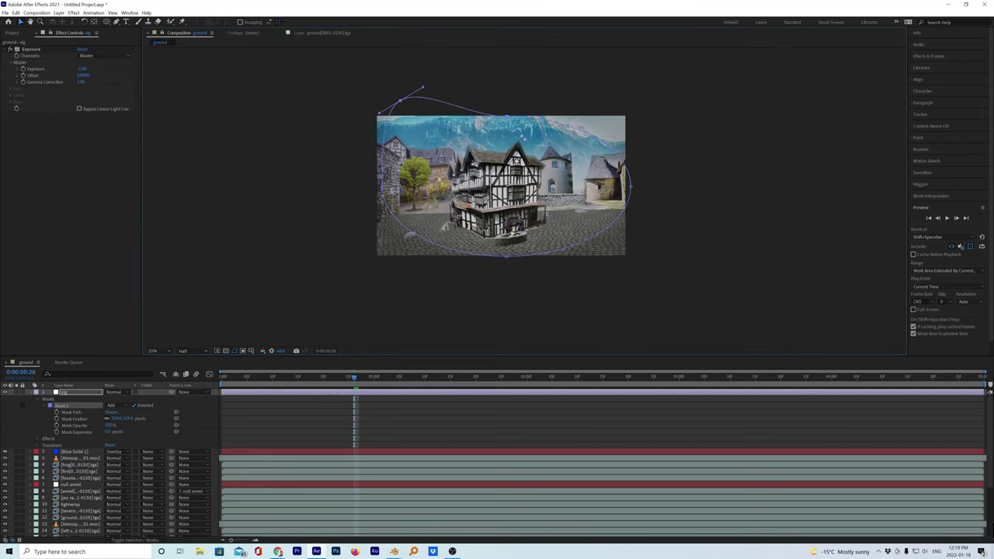
drag(597, 133, 603, 103)
drag(508, 118, 503, 86)
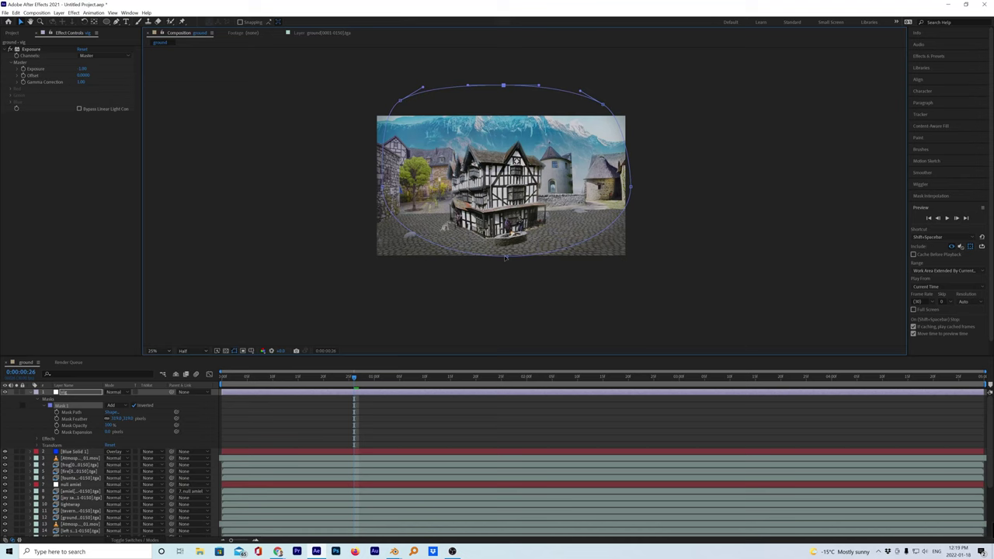
Deselect the mask and vig layer, and return the playhead to 0:00:00:00
click(459, 401)
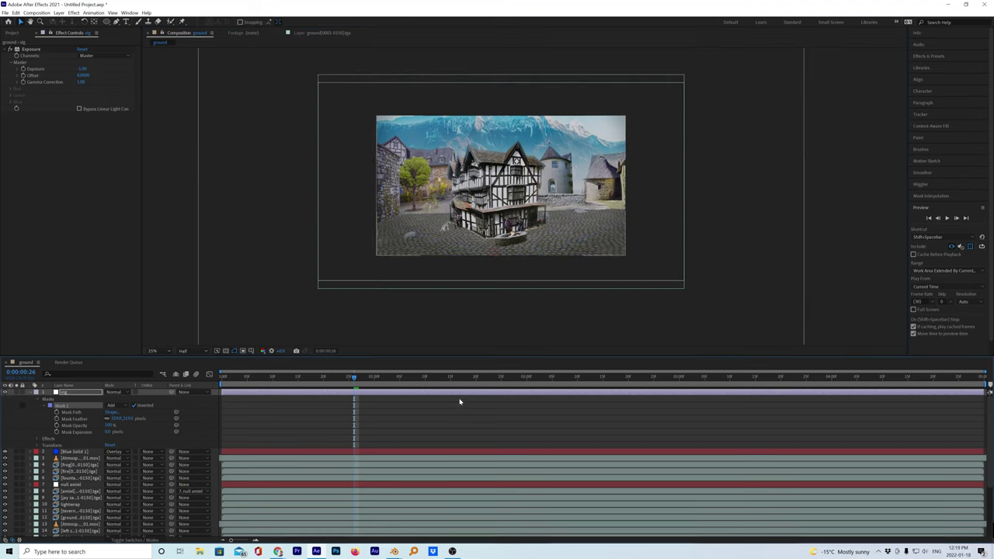
click(459, 402)
key(Home)
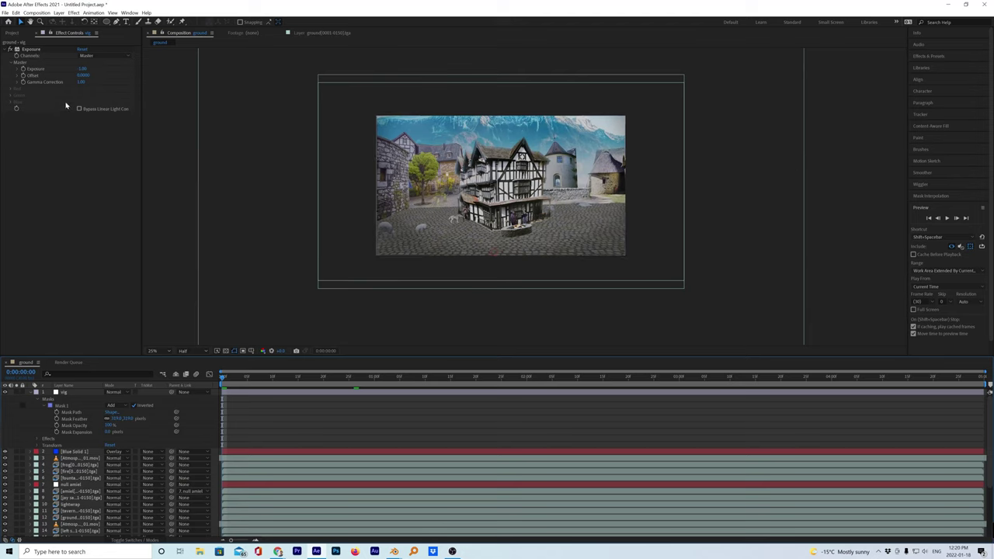
Add a new adjustment layer at the top of the stack and name it 'noise'
click(59, 13)
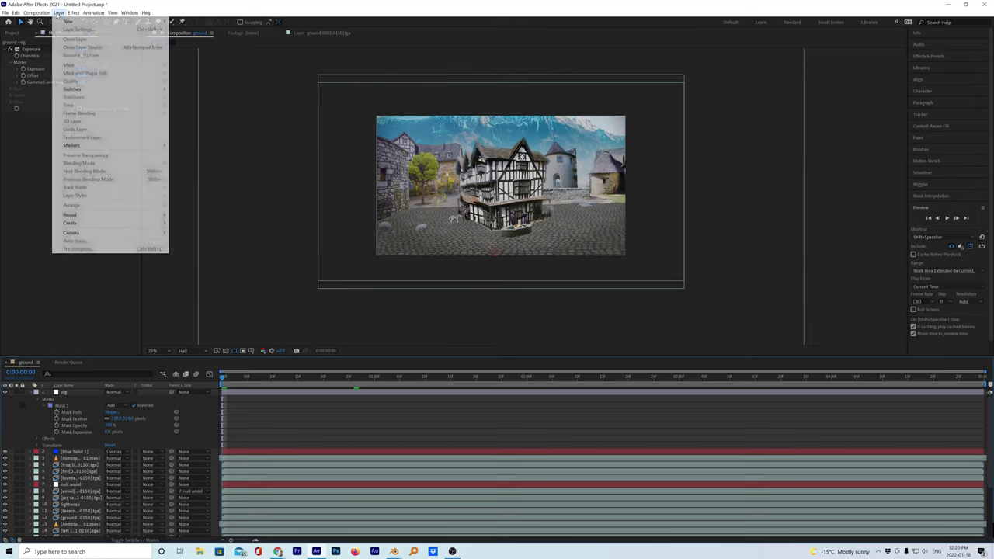
mouse_move(74, 21)
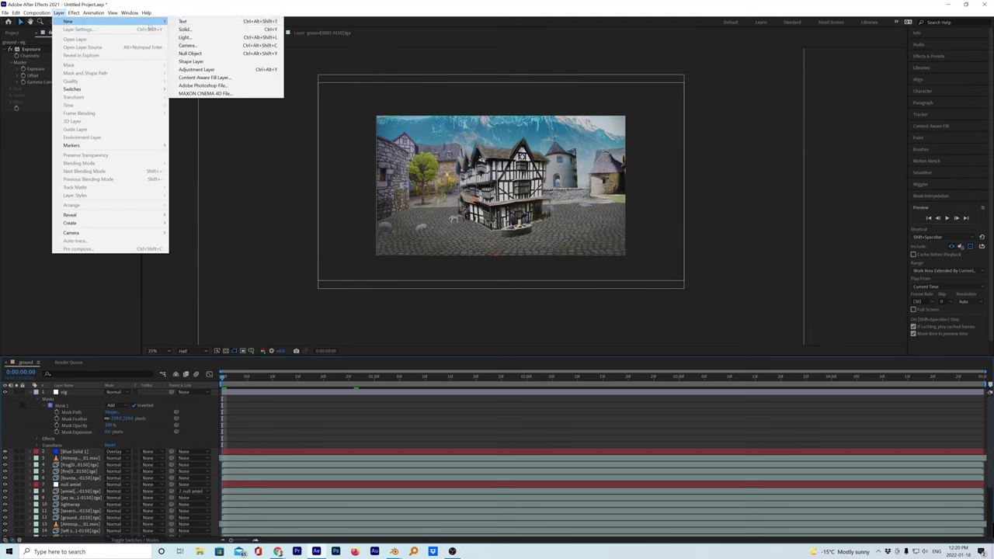
click(202, 69)
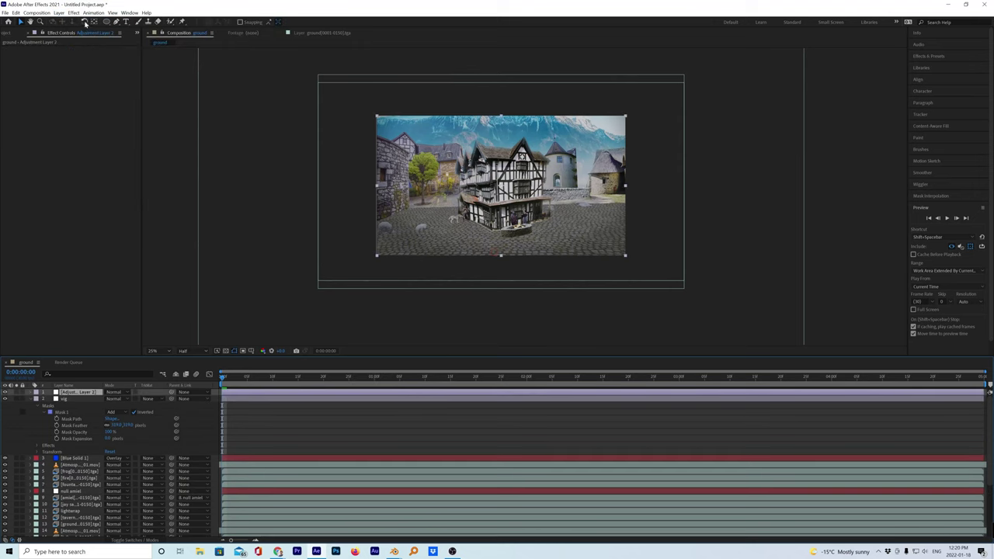
key(Return)
text(a)
key(Return)
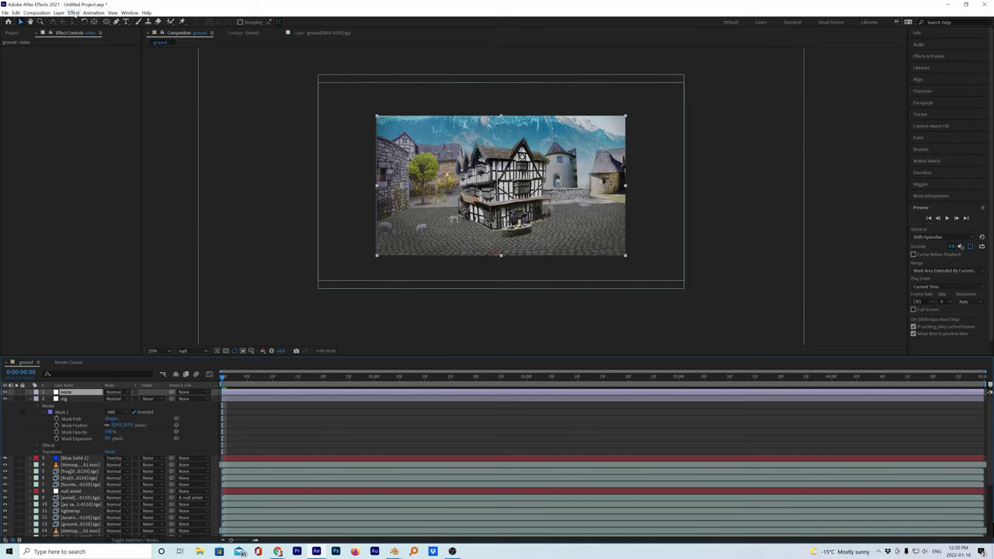
click(74, 13)
mouse_move(117, 150)
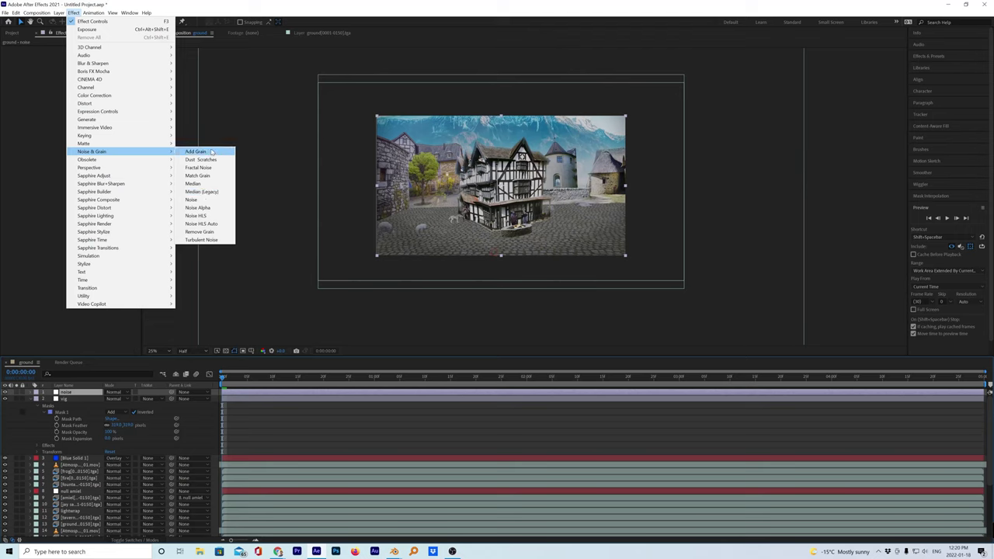
Apply Add Grain to the noise layer, preview at Full resolution, Viewing Mode Final Output
click(196, 151)
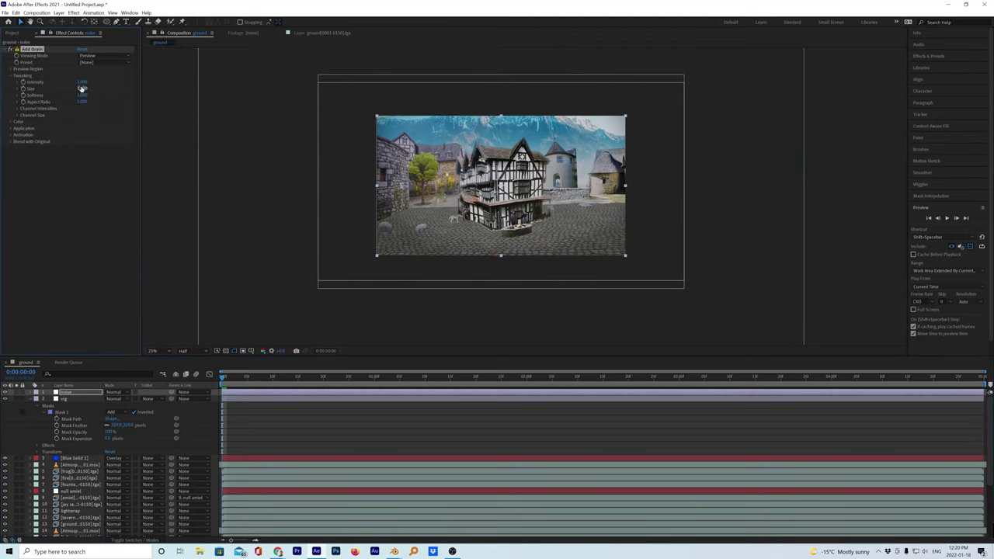
scroll(469, 268, up, 5)
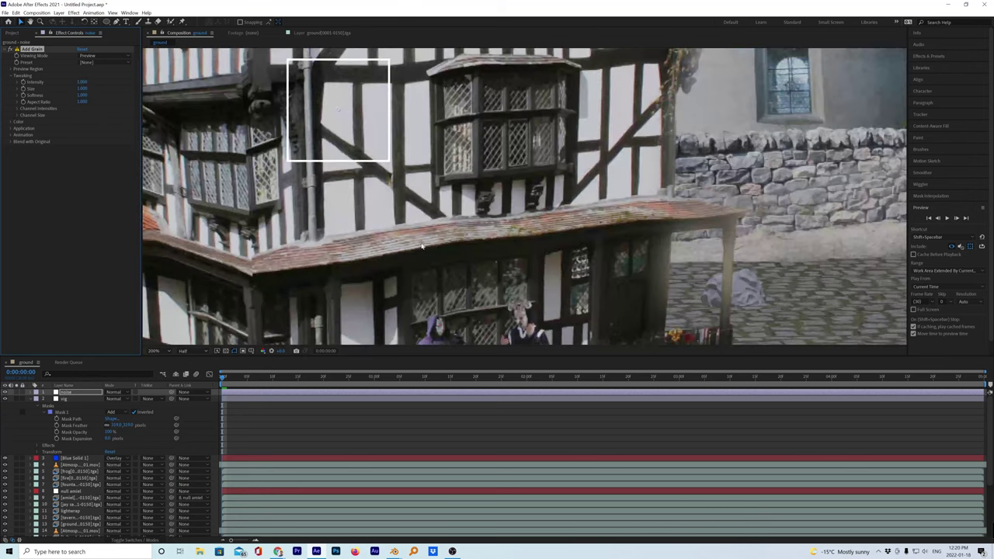
click(188, 351)
click(189, 368)
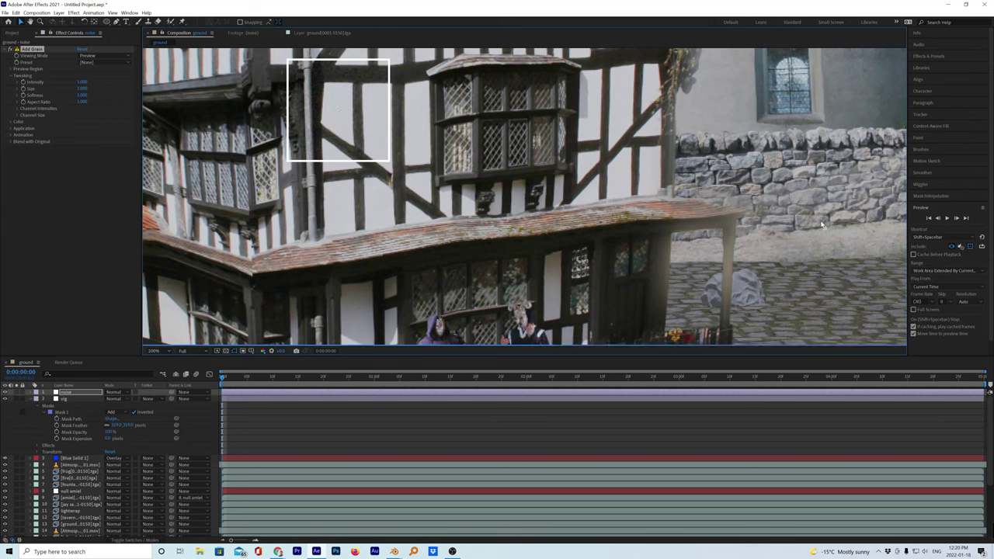
click(109, 56)
click(105, 80)
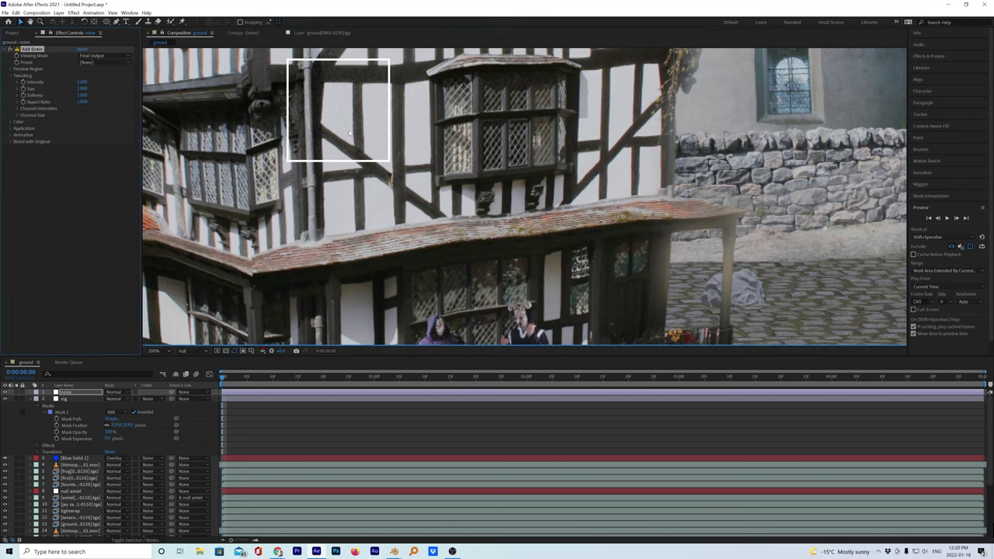
Zoom in and pan to inspect the grain on the costumed figures and fire
scroll(464, 192, down, 4)
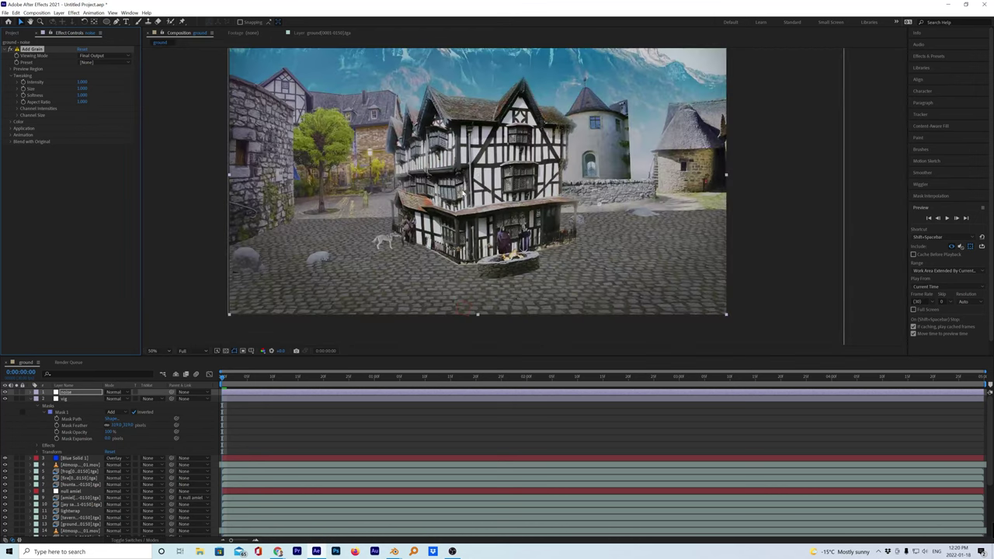
scroll(464, 192, up, 2)
scroll(464, 194, up, 4)
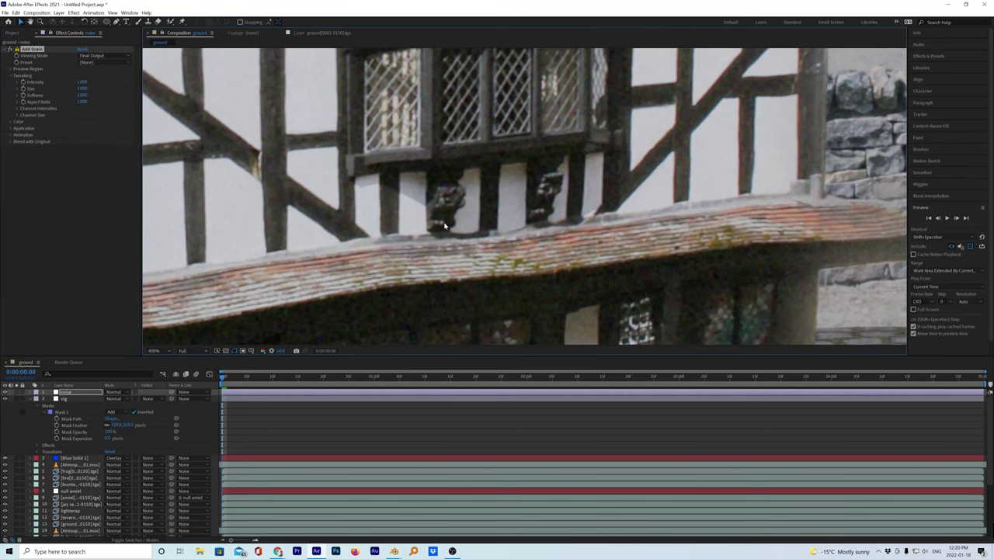
drag(412, 232, 539, 111)
drag(562, 223, 467, 143)
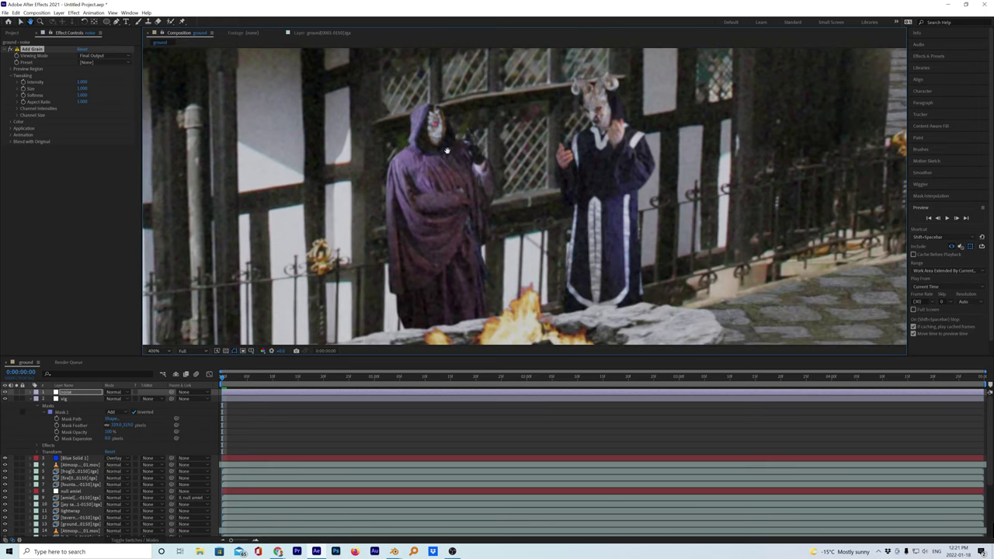
Set the Add Grain Intensity on the noise layer to 0.500
click(21, 21)
click(11, 50)
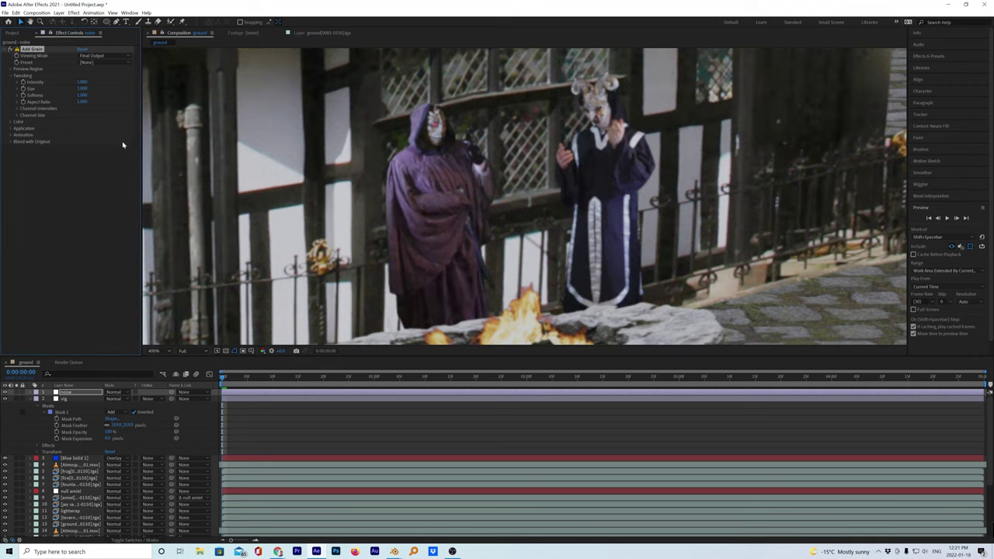
click(83, 81)
text(.5)
key(Return)
Preview the village composition and dismiss the cached preview error
scroll(302, 168, down, 6)
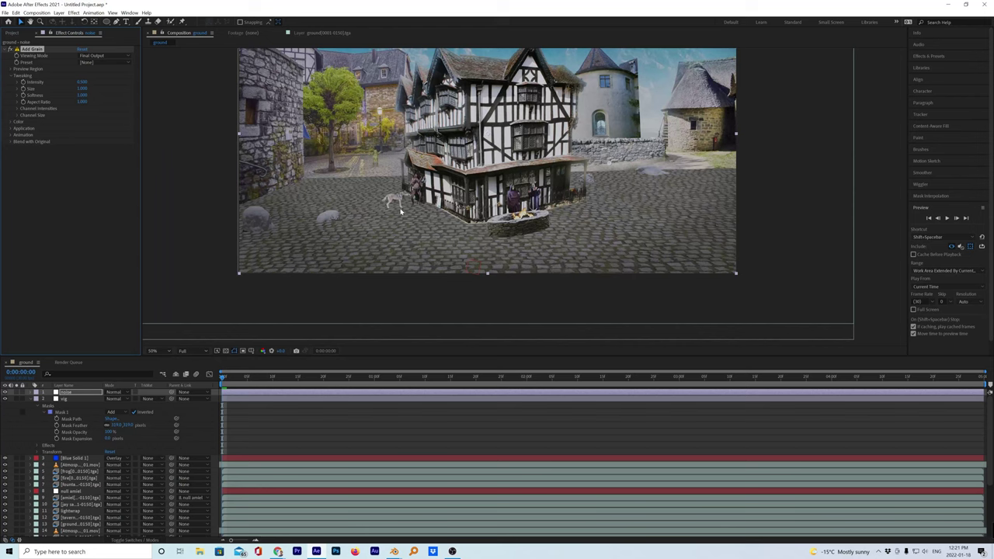
key(space)
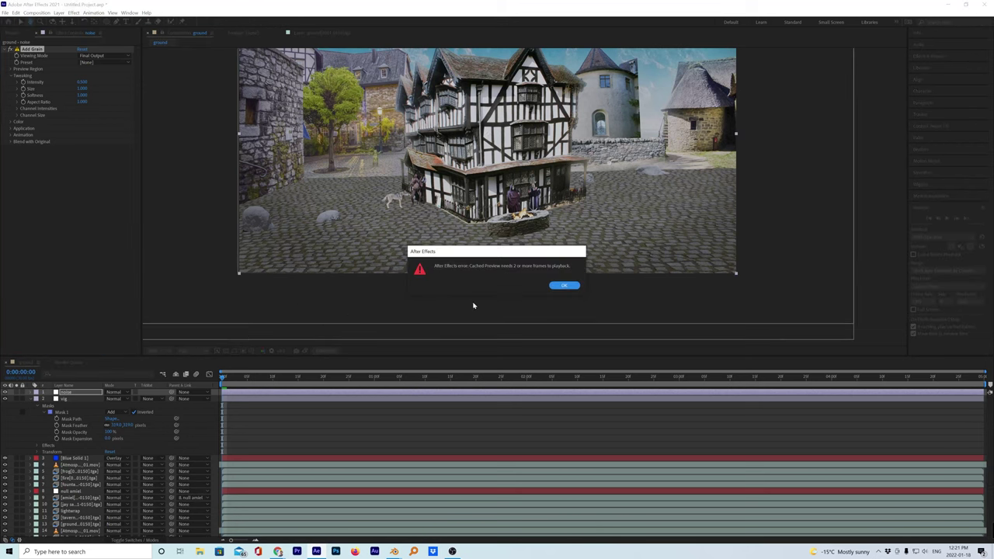
click(577, 285)
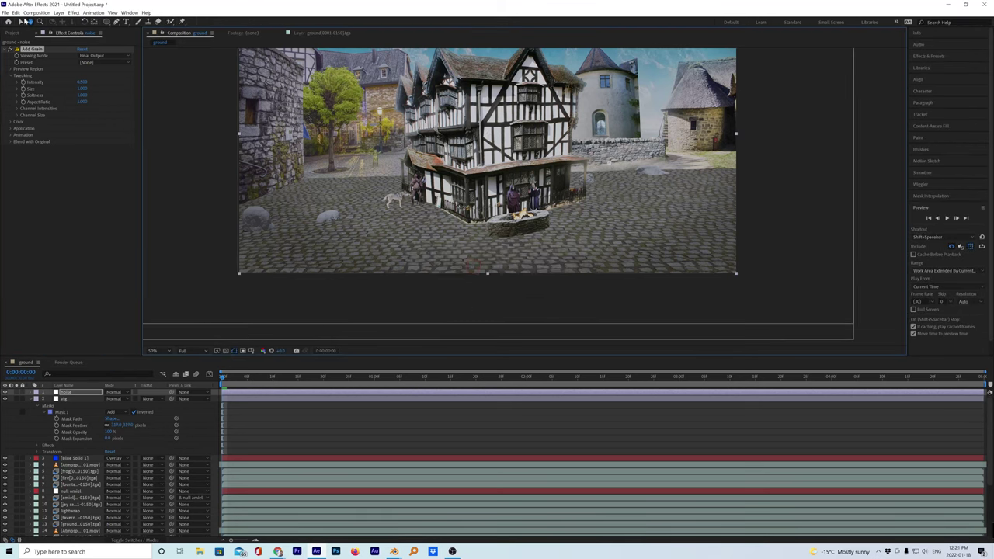
Save the project as 'outside bar 6' in the Outside Bar folder
click(4, 12)
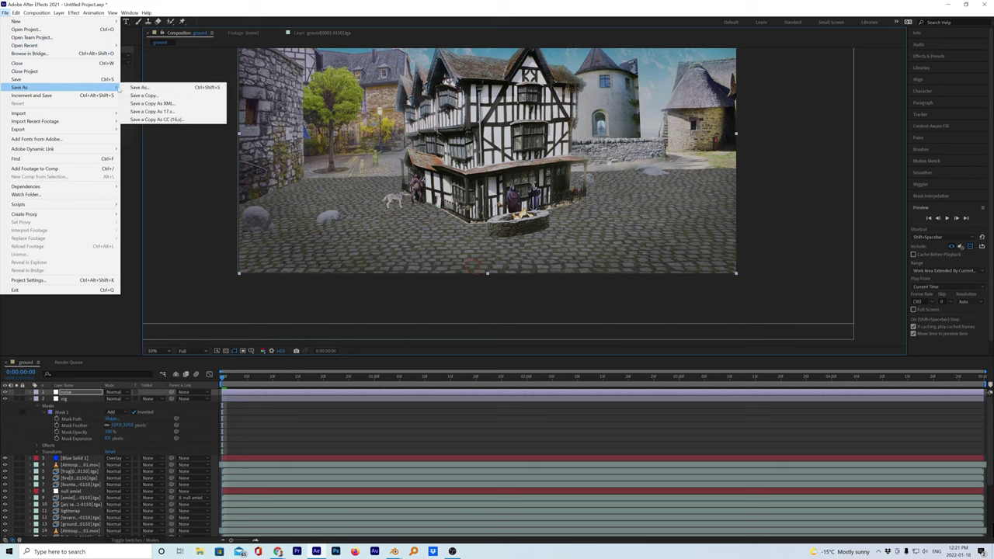
click(140, 87)
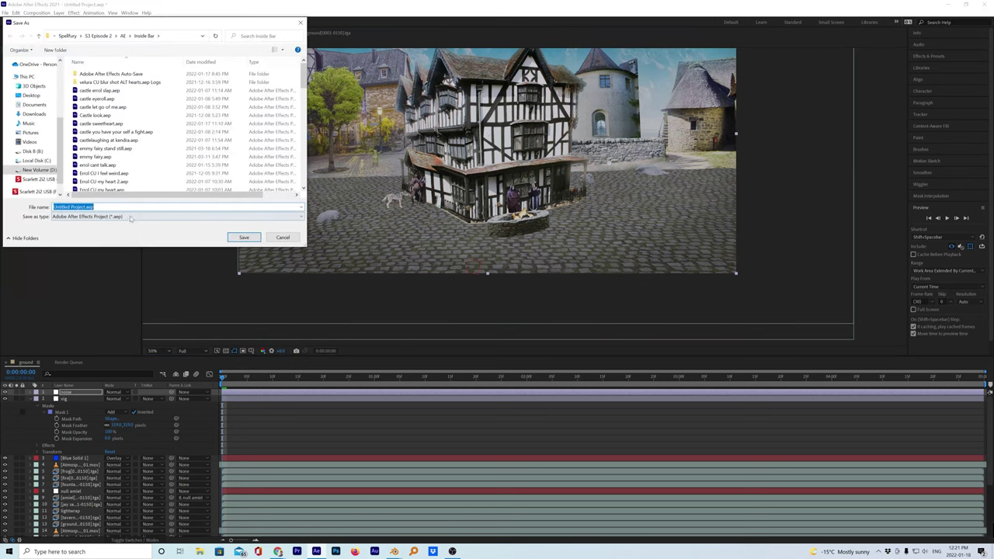
click(123, 36)
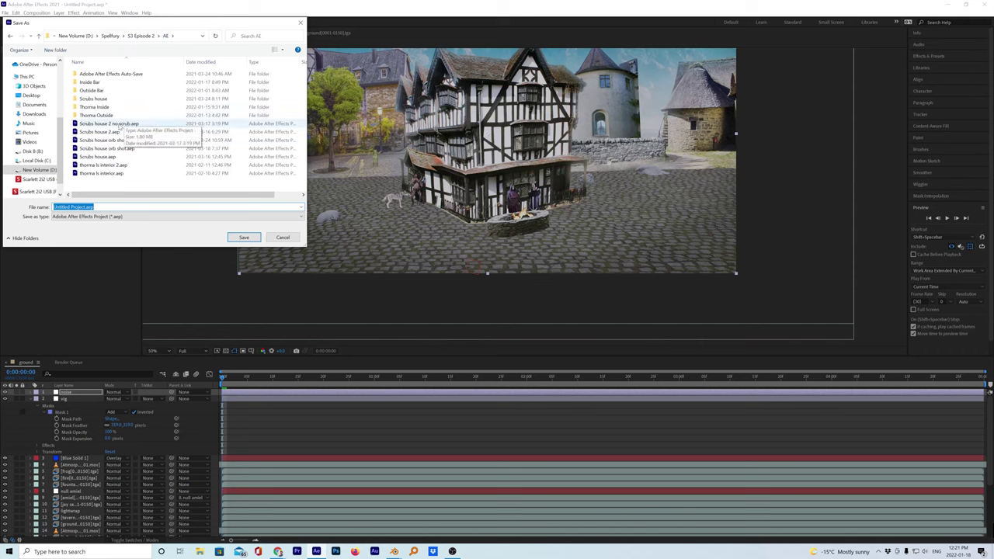
double_click(114, 91)
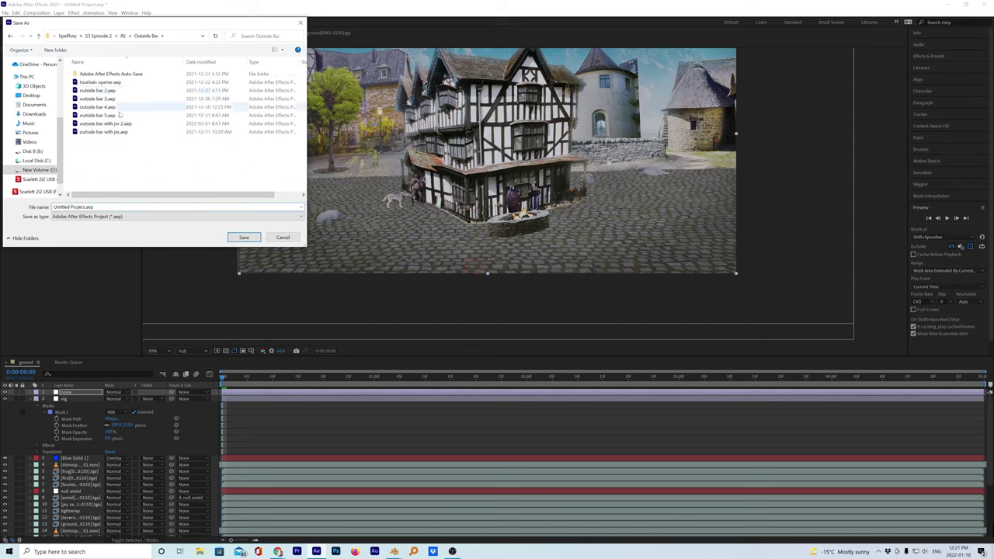
click(93, 207)
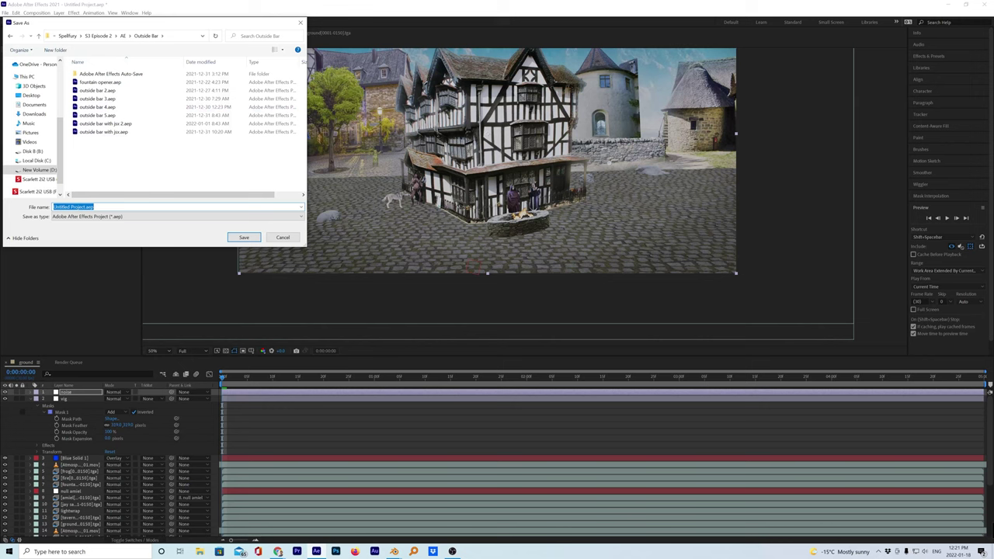
text(outside)
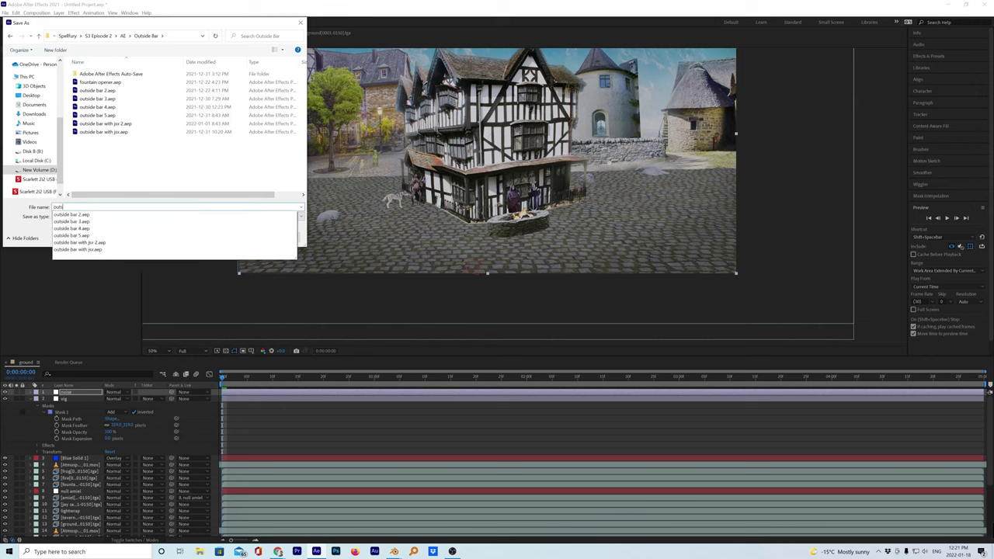
text( bar 6)
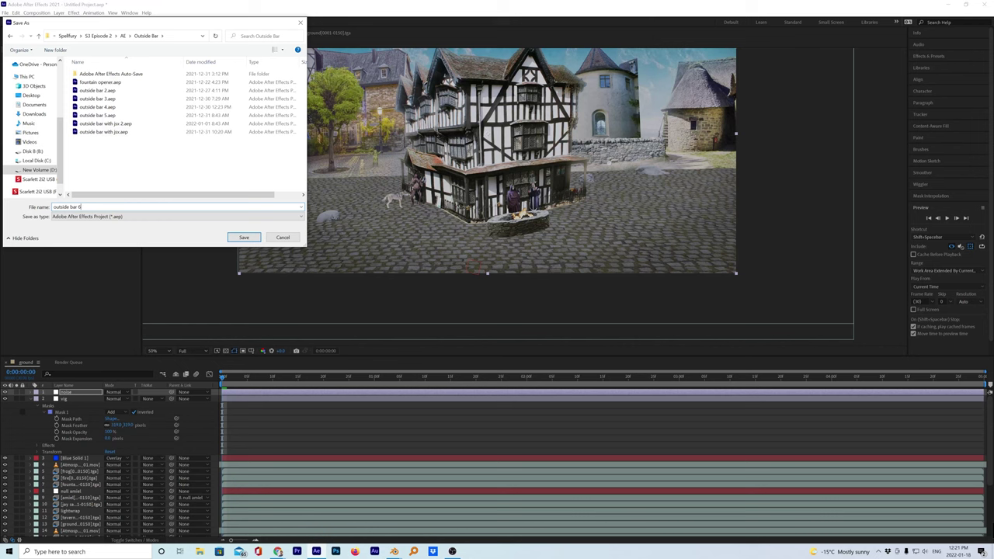
key(Return)
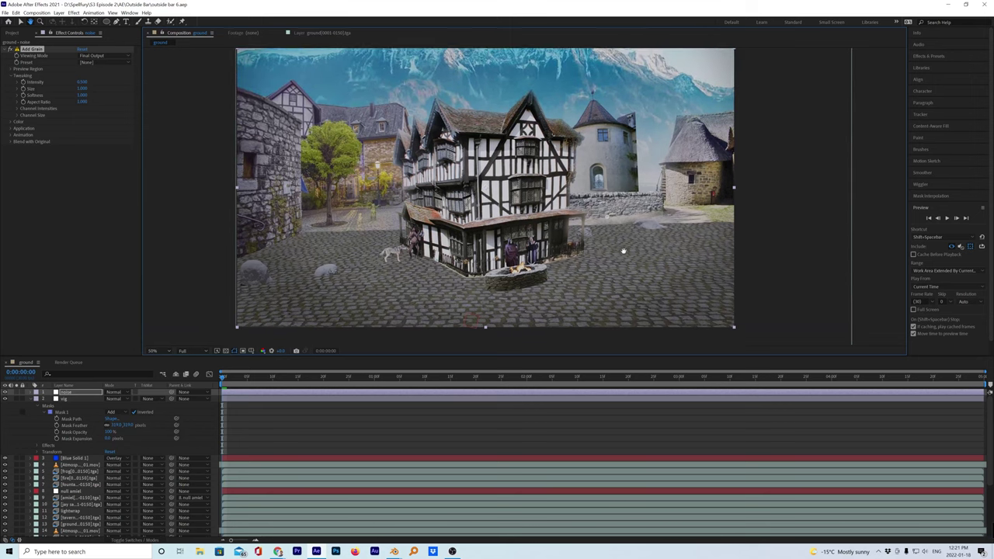
View the composition at full size and select the tavern layer in the timeline
scroll(561, 198, down, 2)
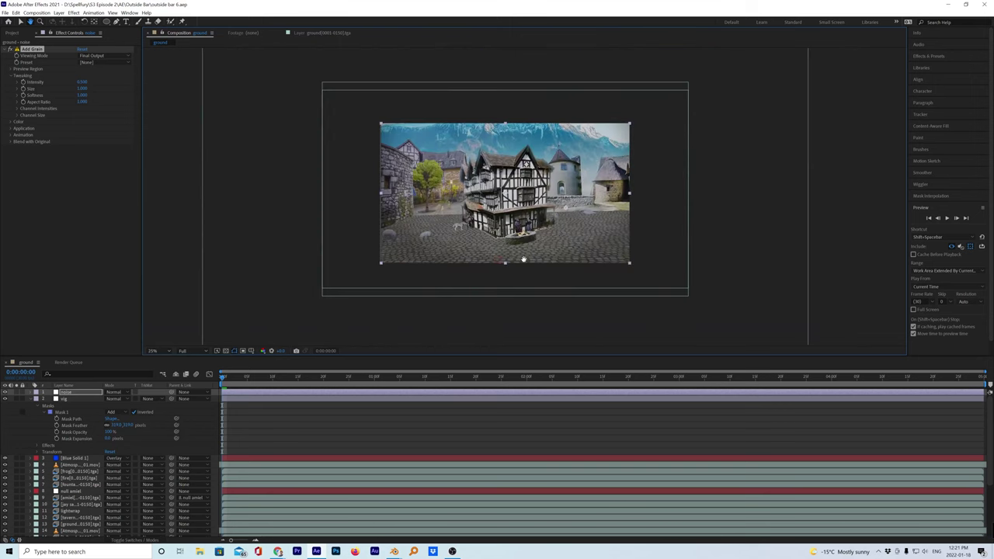
key(slash)
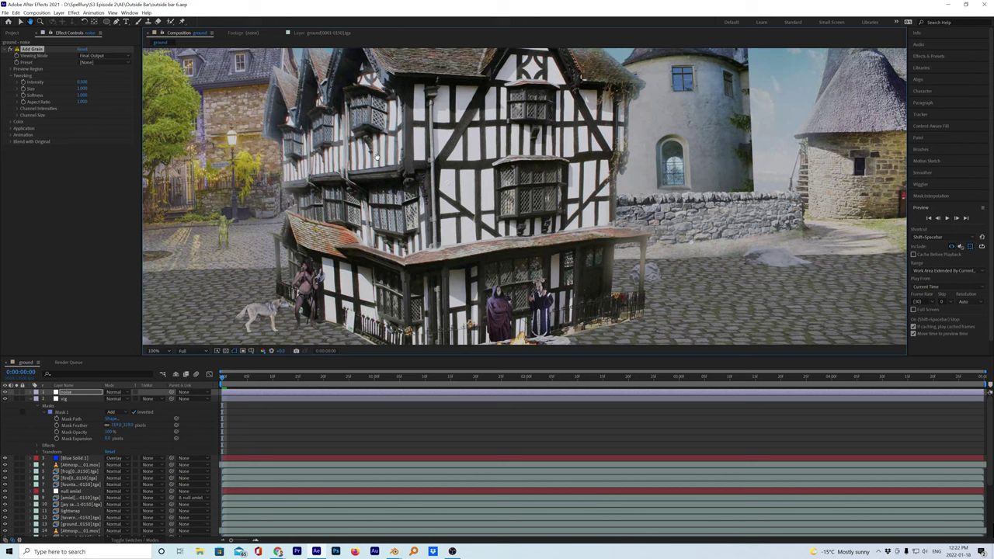
click(21, 21)
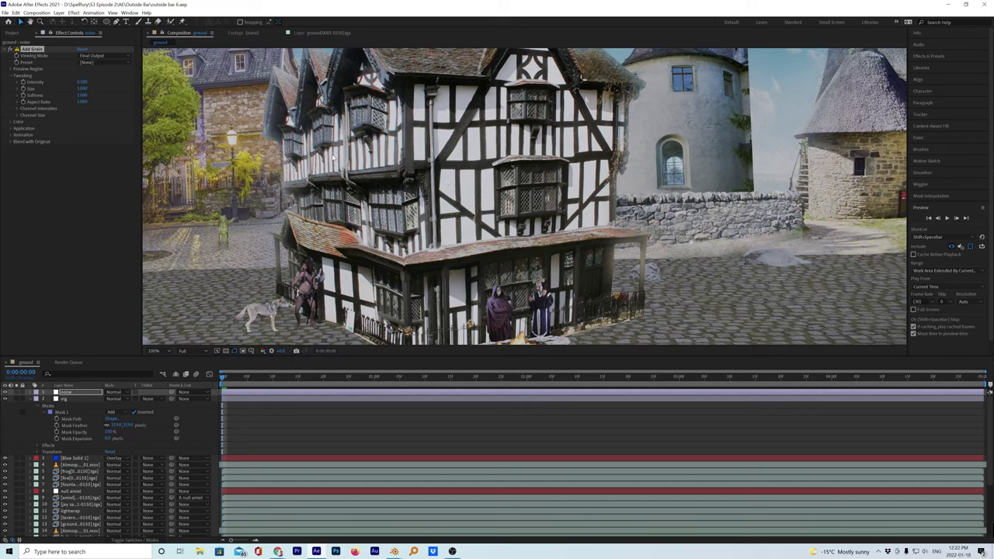
scroll(435, 158, down, 2)
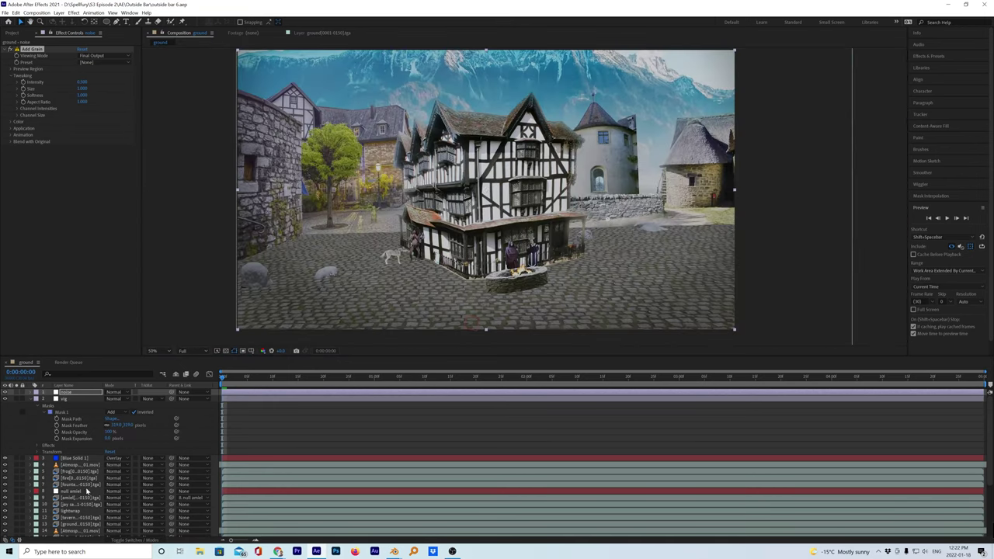
scroll(80, 488, down, 1)
scroll(80, 488, down, 2)
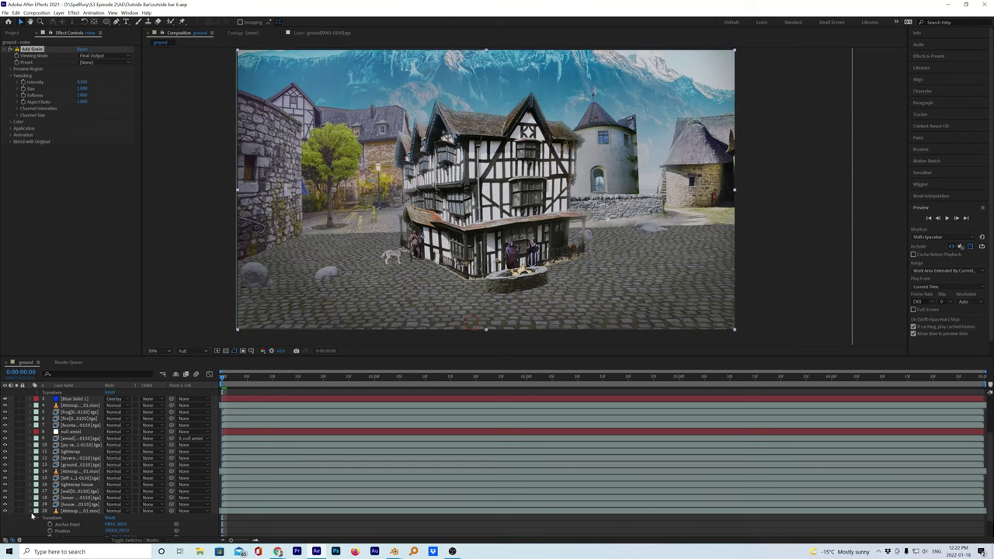
scroll(77, 466, up, 1)
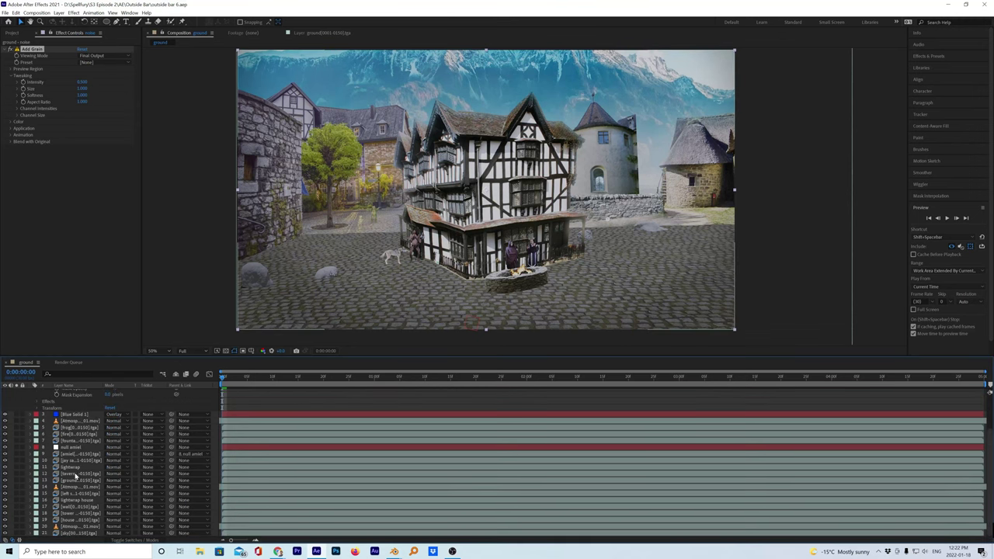
click(73, 474)
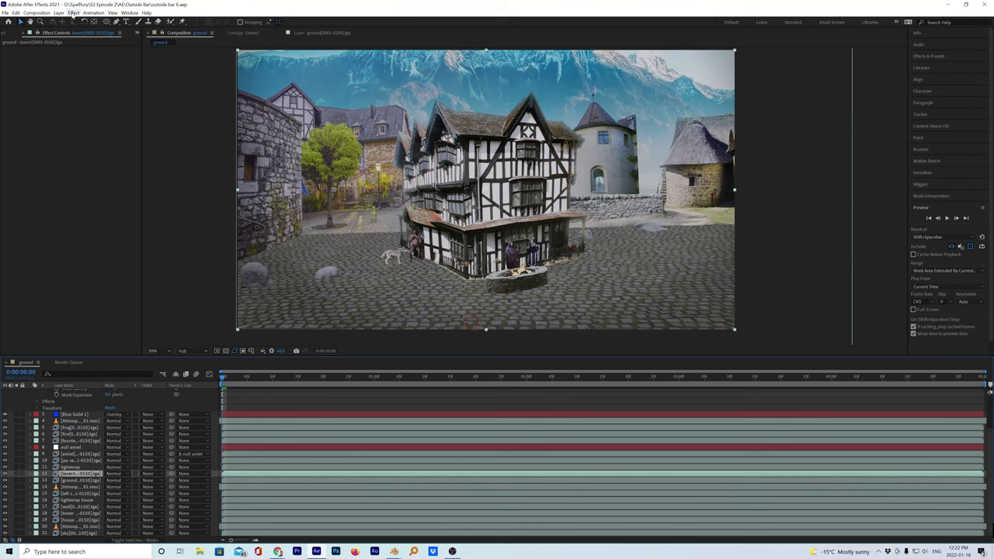
Add a Color Correction Exposure effect to the tavern layer with Exposure -0.50
click(73, 13)
mouse_move(124, 96)
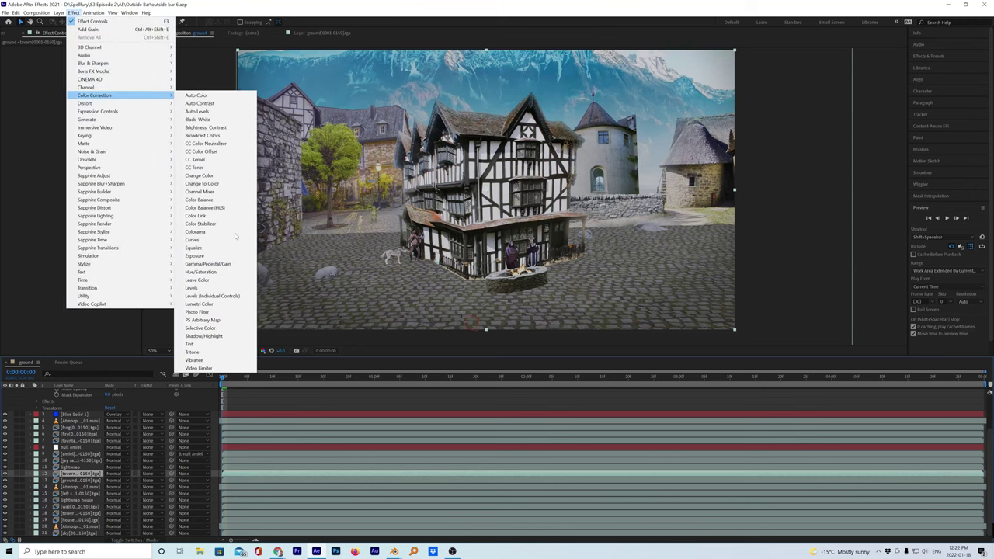
click(195, 256)
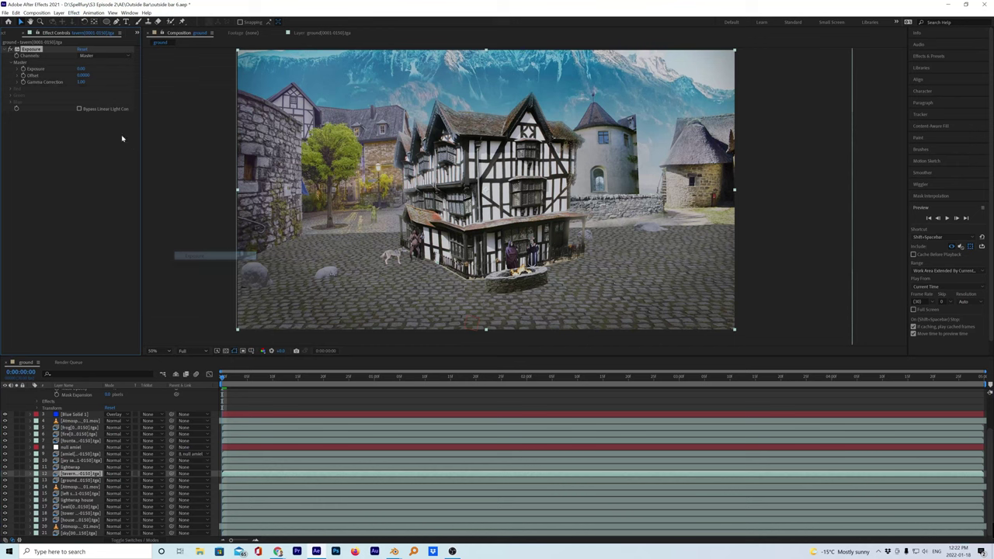
click(81, 69)
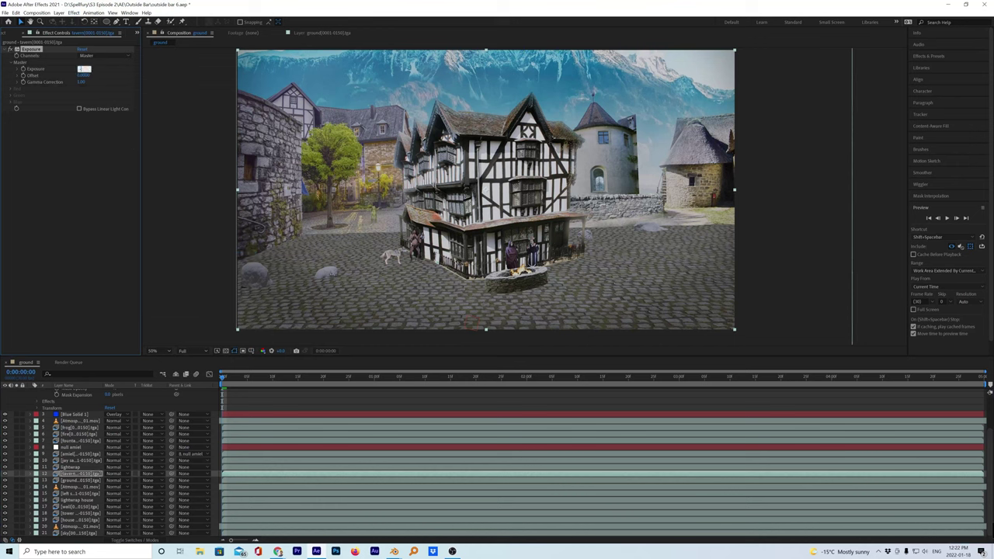
text(.5)
key(Return)
Toggle the Exposure effect off and back on to compare the tavern
click(11, 49)
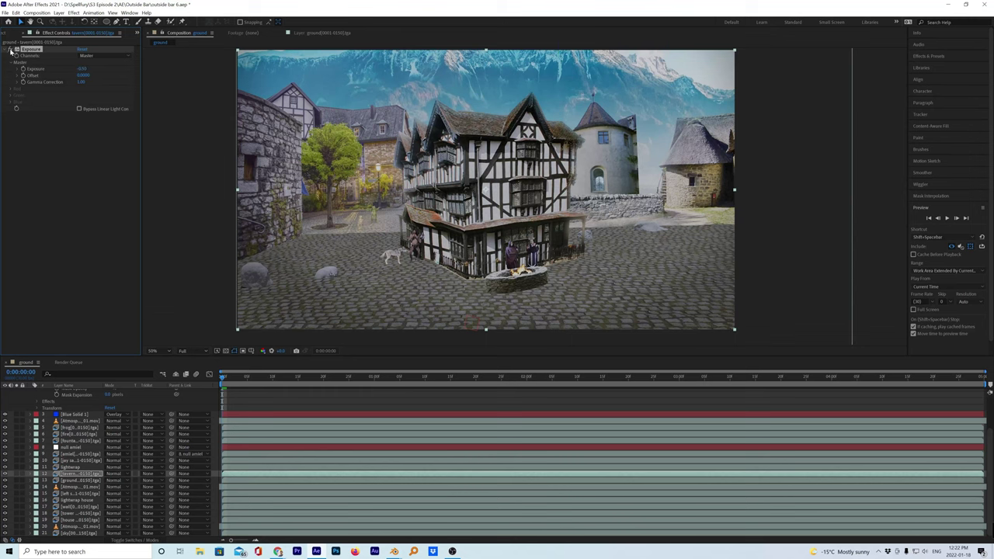
key(comma)
key(comma)
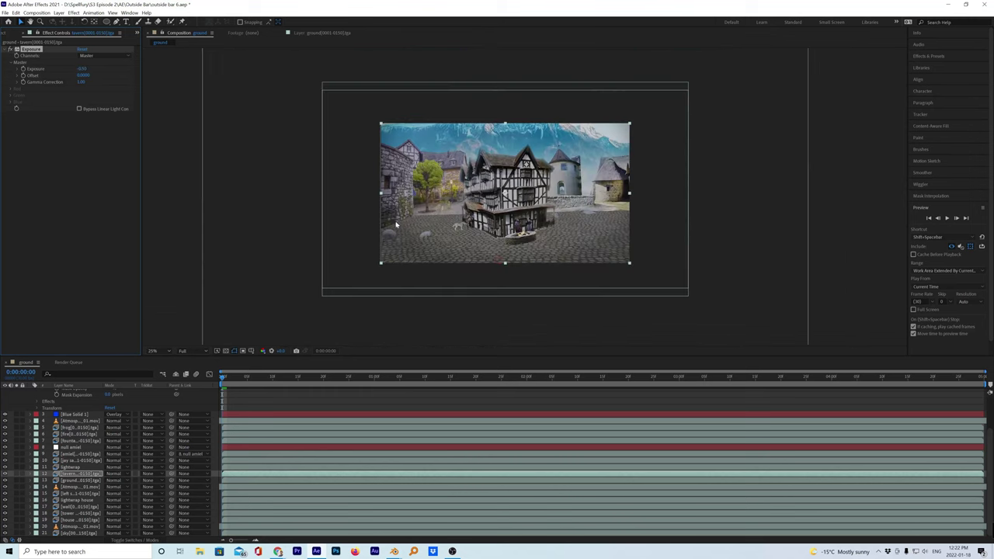
key(period)
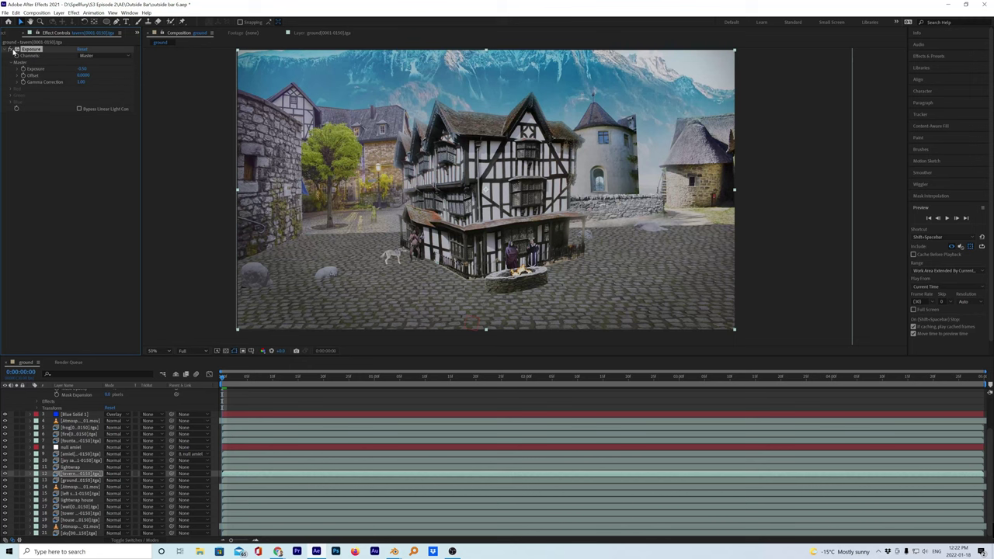
click(10, 50)
Add a Levels effect to the tavern layer and raise its input black point slightly
click(73, 13)
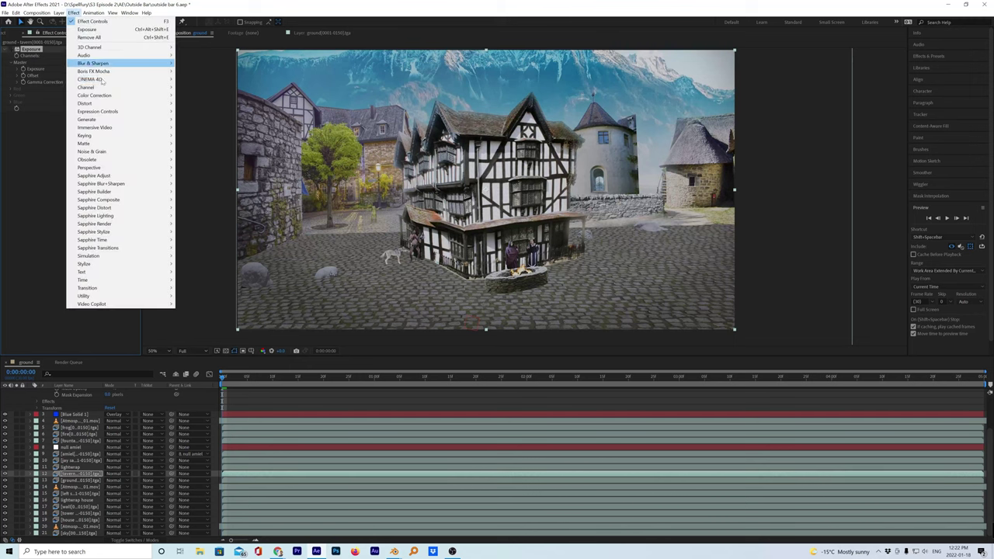
mouse_move(135, 96)
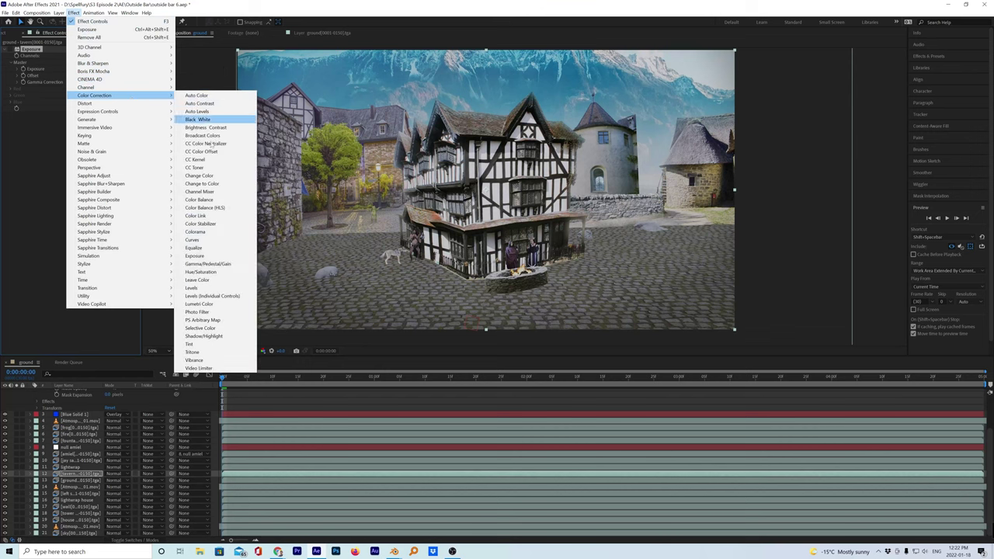
click(194, 288)
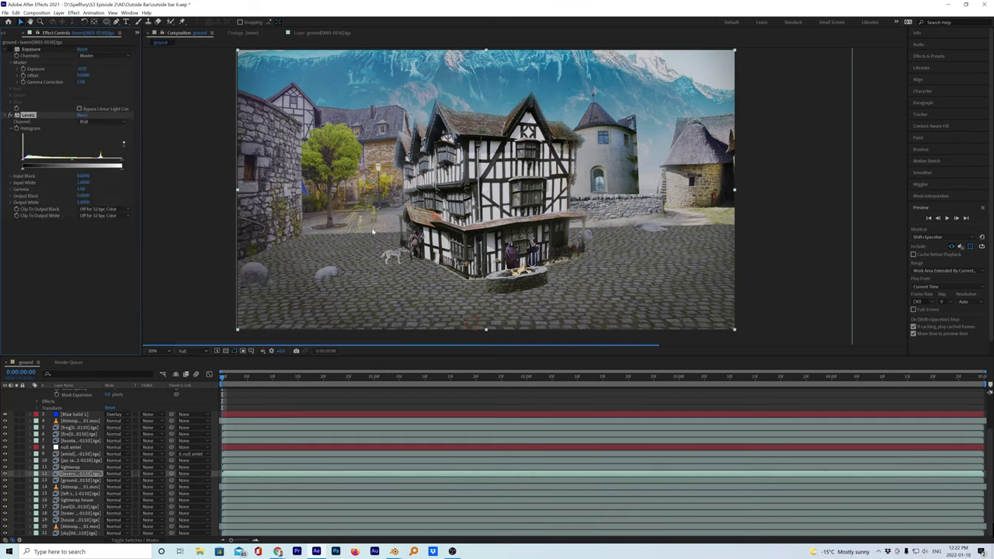
scroll(387, 231, up, 2)
scroll(380, 227, down, 2)
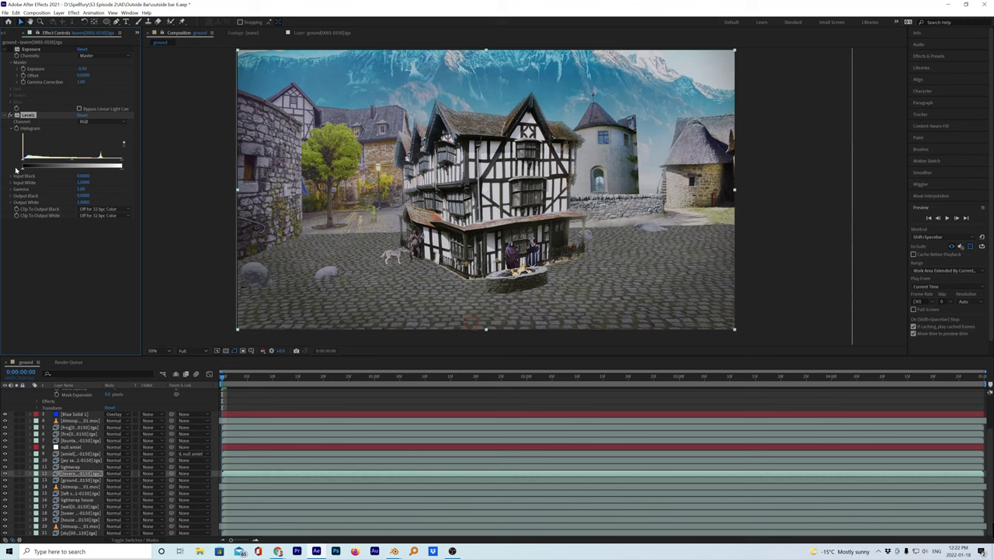
mouse_move(24, 169)
mouse_down()
mouse_move(49, 168)
mouse_move(26, 172)
mouse_up()
key(comma)
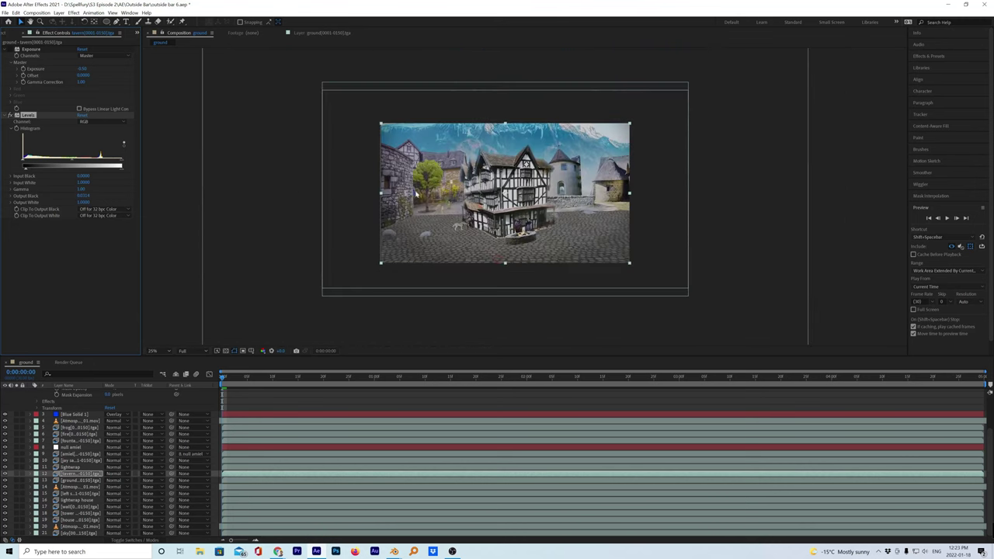
key(period)
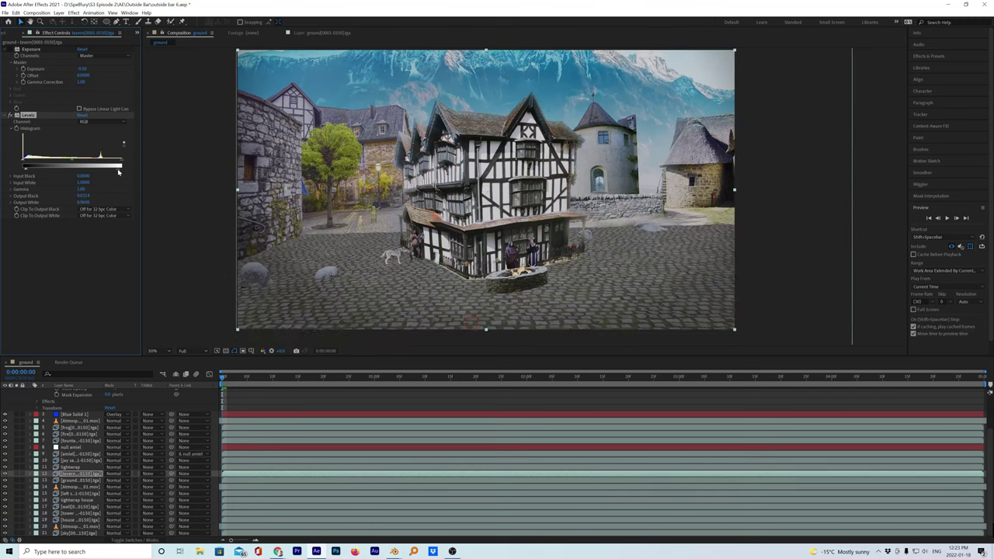
Adjust the Levels output to darken the tavern, then save the project
drag(118, 173, 118, 172)
scroll(483, 268, up, 1)
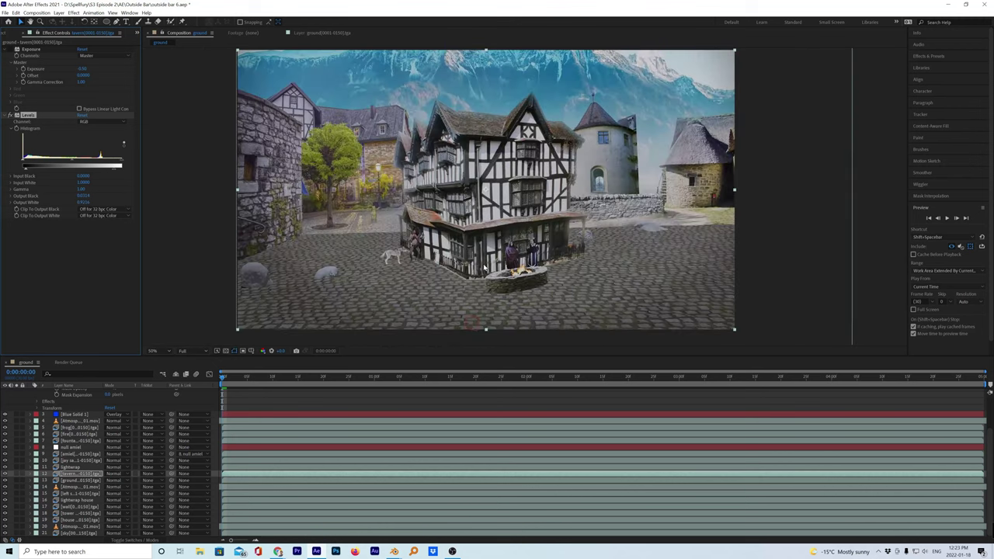
scroll(439, 257, up, 3)
scroll(427, 258, down, 3)
scroll(542, 147, down, 2)
scroll(542, 149, up, 2)
click(4, 13)
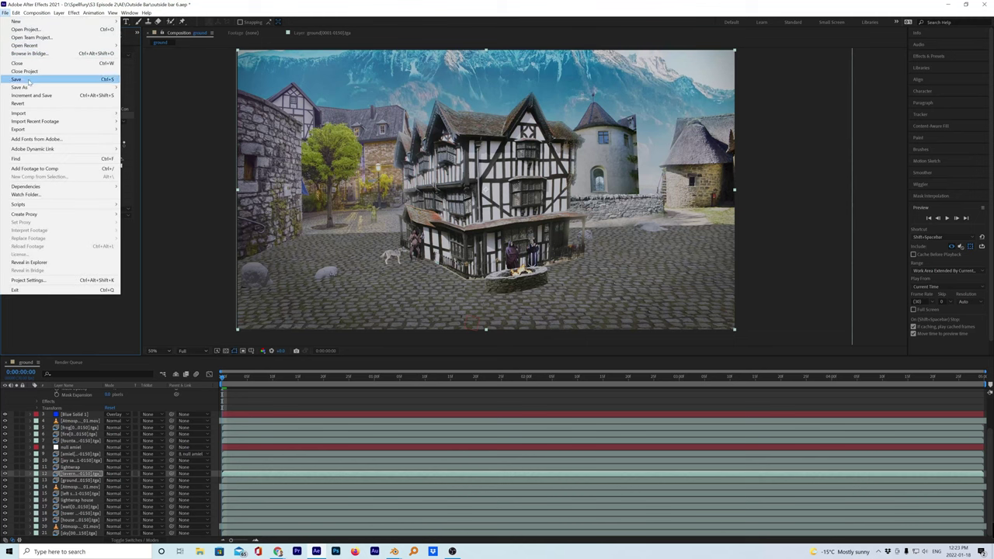
click(17, 78)
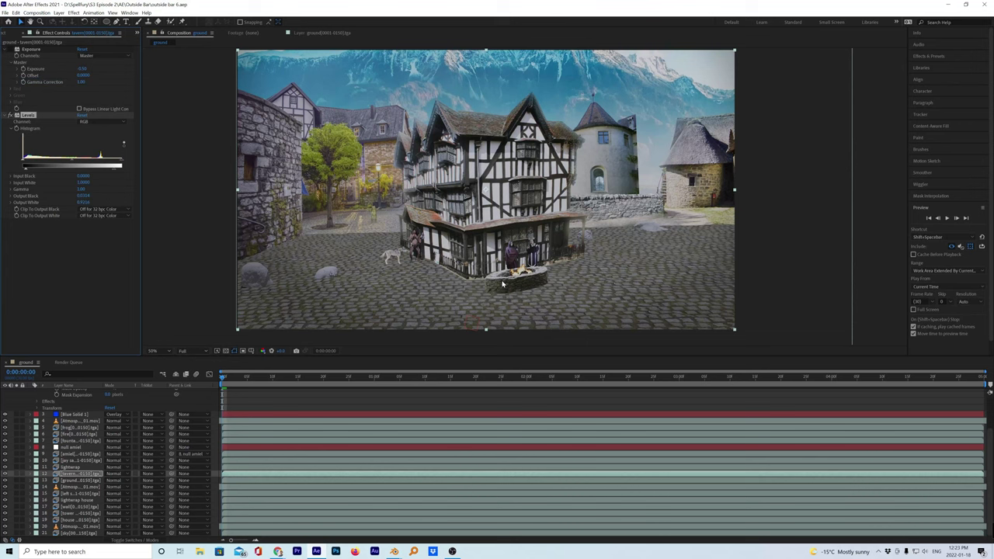